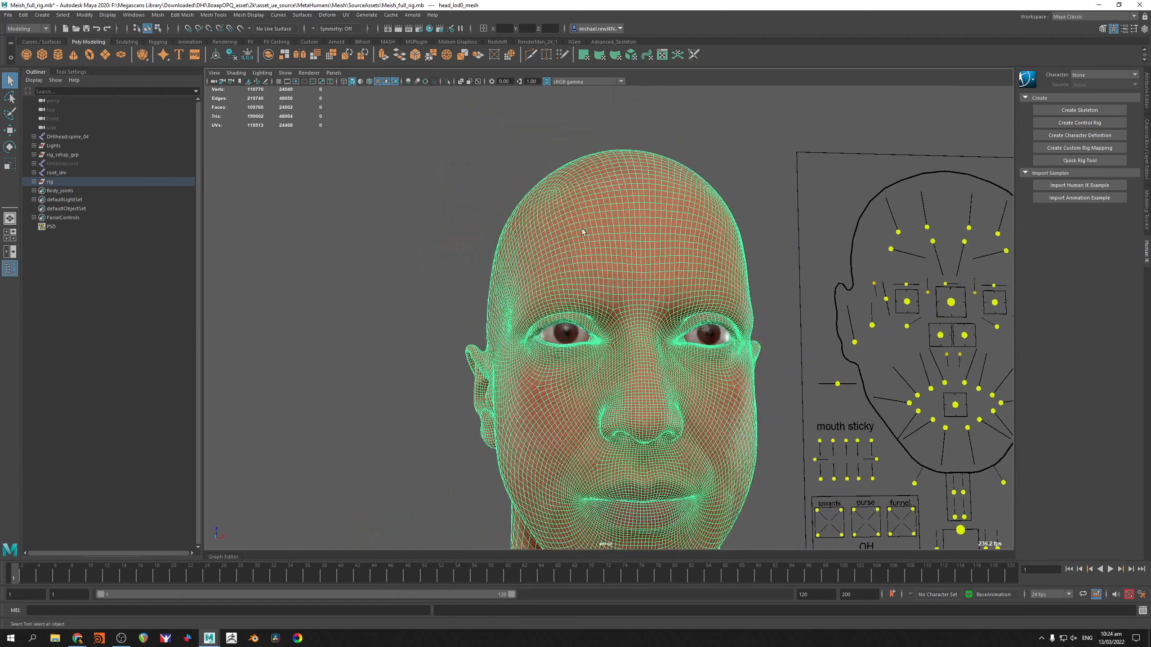
Select the eyeshell mesh covering both eyes and hide it to expose the eyeballs
{"action": "middle_click_drag", "start_coordinate": [527, 287], "coordinate": [518, 269], "text": "alt"}
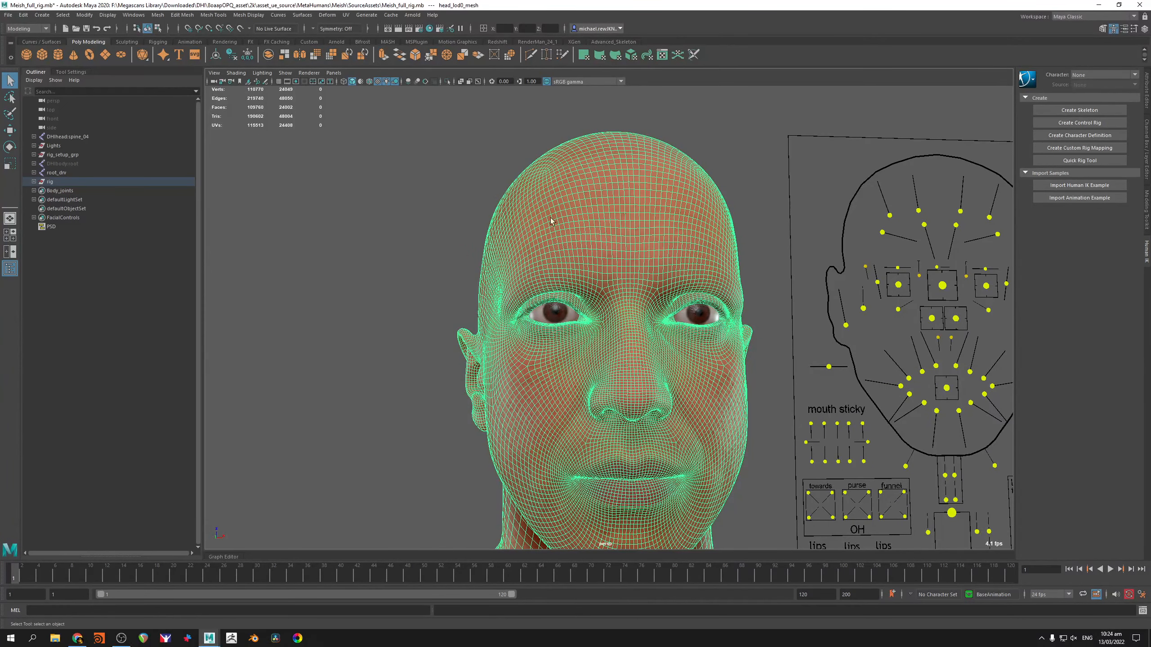
{"action": "left_click", "coordinate": [554, 320]}
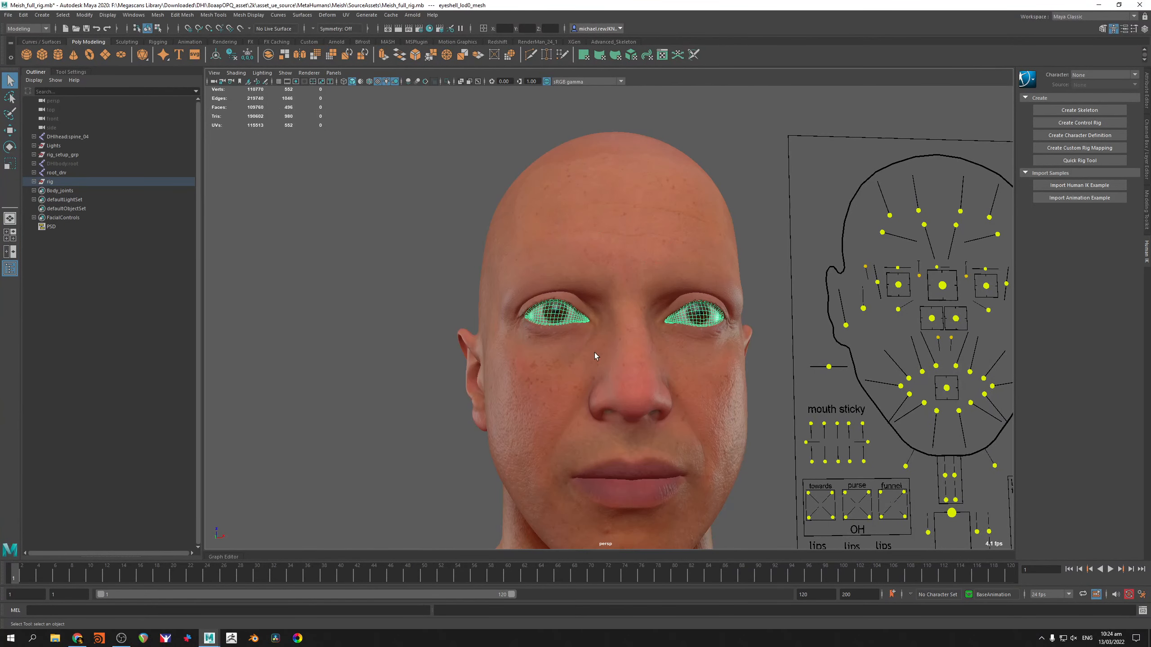
{"action": "left_click", "coordinate": [599, 376]}
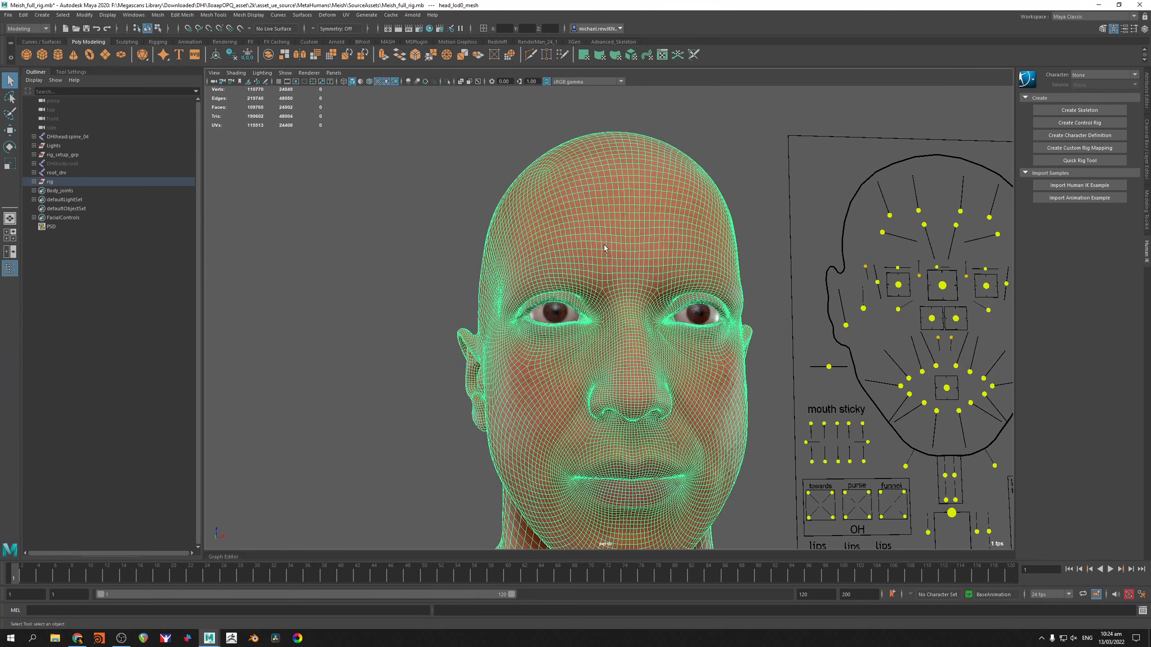
{"action": "left_click", "coordinate": [560, 314]}
{"action": "right_click_drag", "start_coordinate": [410, 278], "coordinate": [541, 278], "text": "alt"}
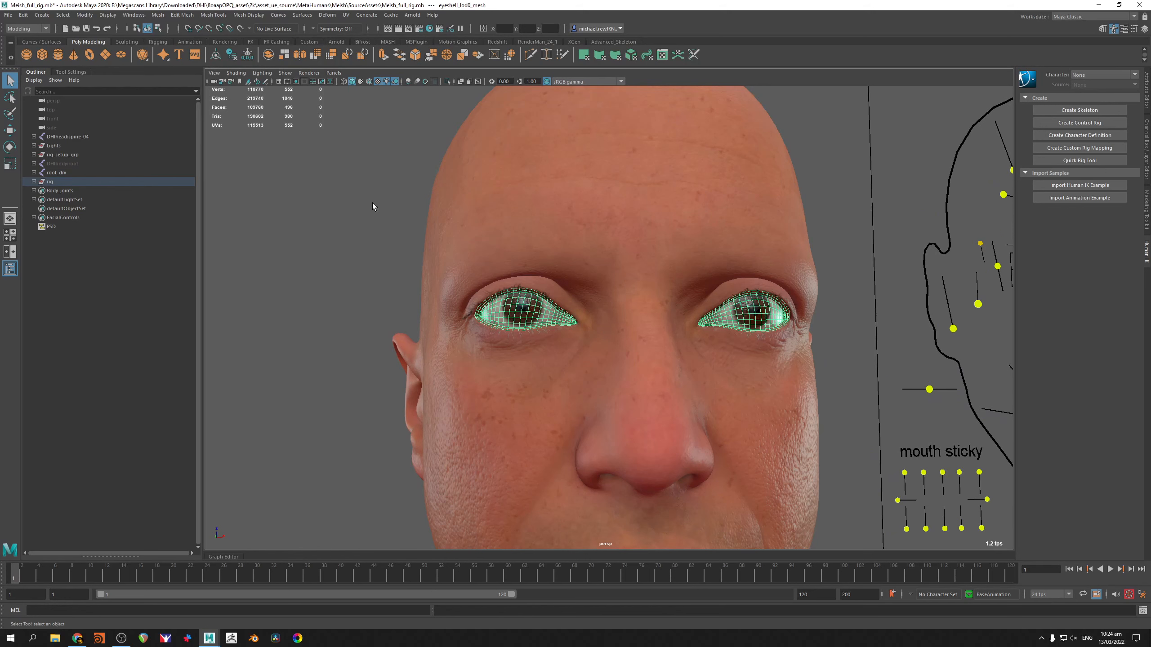
{"action": "key", "text": "h"}
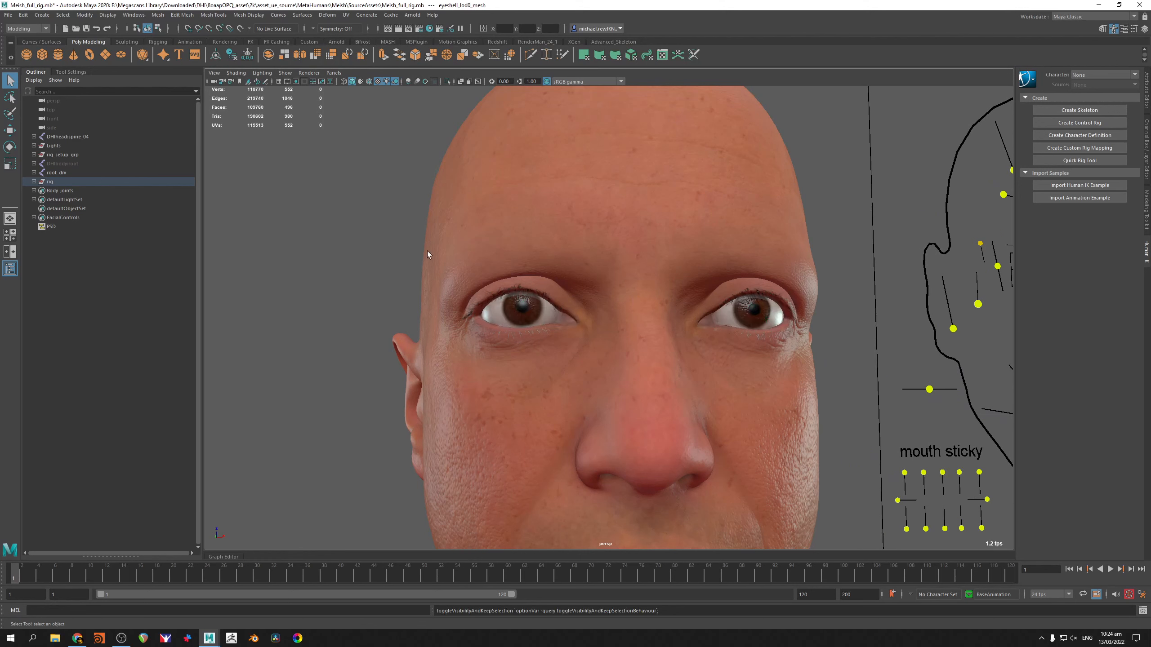
Select the right and left eyeball meshes in turn to check that they are separate objects
{"action": "left_click", "coordinate": [513, 317]}
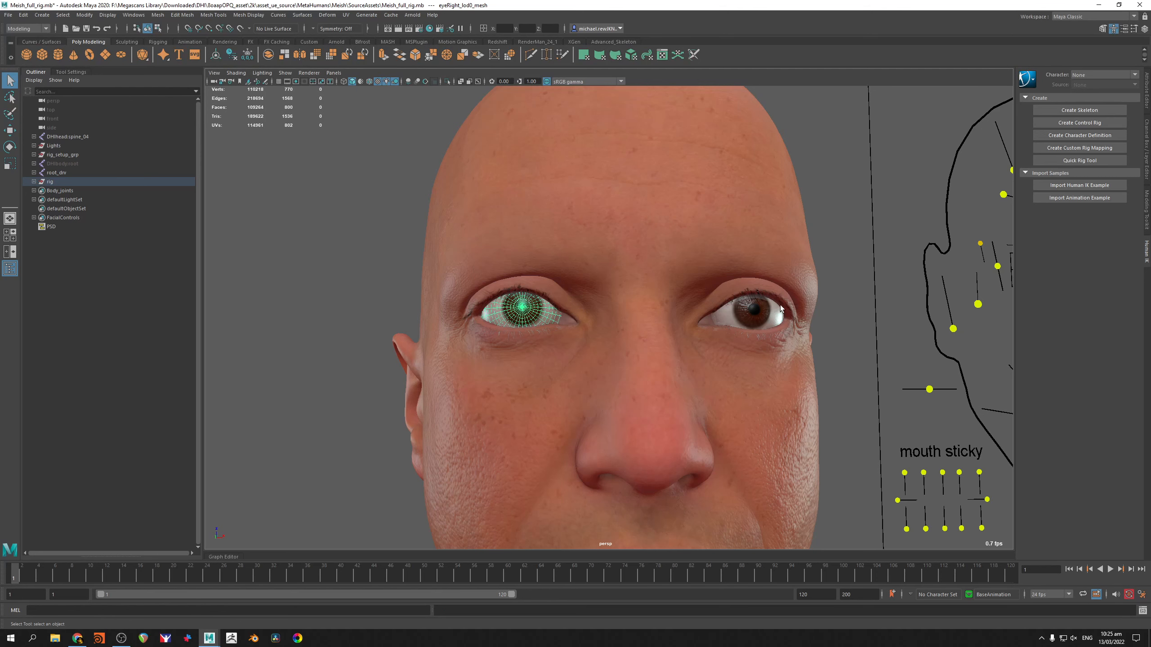
{"action": "left_click", "coordinate": [743, 320]}
{"action": "middle_click_drag", "start_coordinate": [611, 443], "coordinate": [614, 346], "text": "alt"}
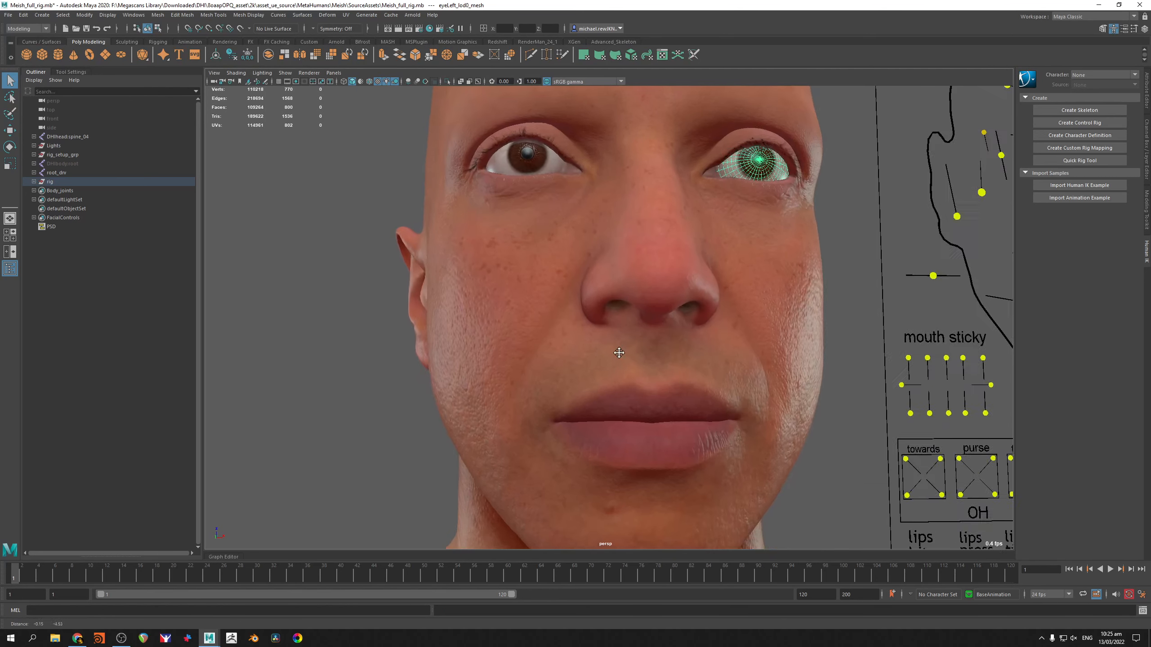
Lower the jaw control on the facial rig board to open the mouth and select the teeth mesh
{"action": "right_click_drag", "start_coordinate": [614, 346], "coordinate": [461, 444], "text": "alt"}
{"action": "left_click", "coordinate": [954, 427]}
{"action": "key", "text": "w"}
{"action": "left_click_drag", "start_coordinate": [955, 451], "coordinate": [955, 488]}
{"action": "left_click", "coordinate": [657, 402]}
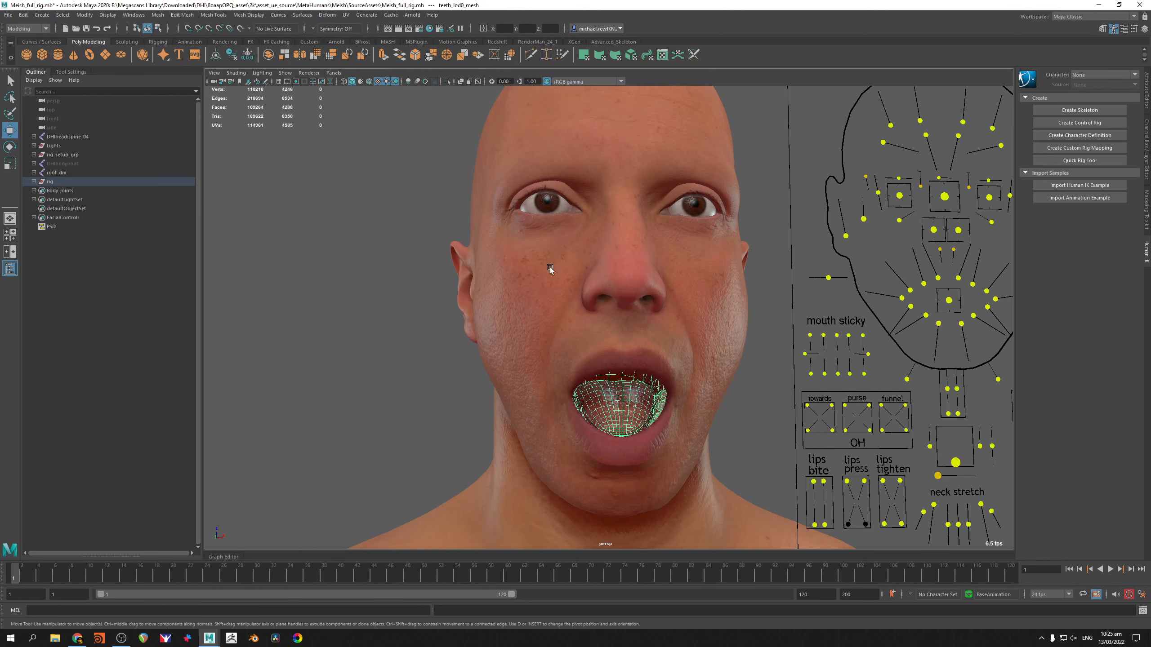
Examine the head mesh and the outer brow raise control on the facial rig board, and clear the selection
{"action": "scroll", "coordinate": [380, 209], "scroll_direction": "down", "scroll_amount": 5}
{"action": "left_click", "coordinate": [544, 208]}
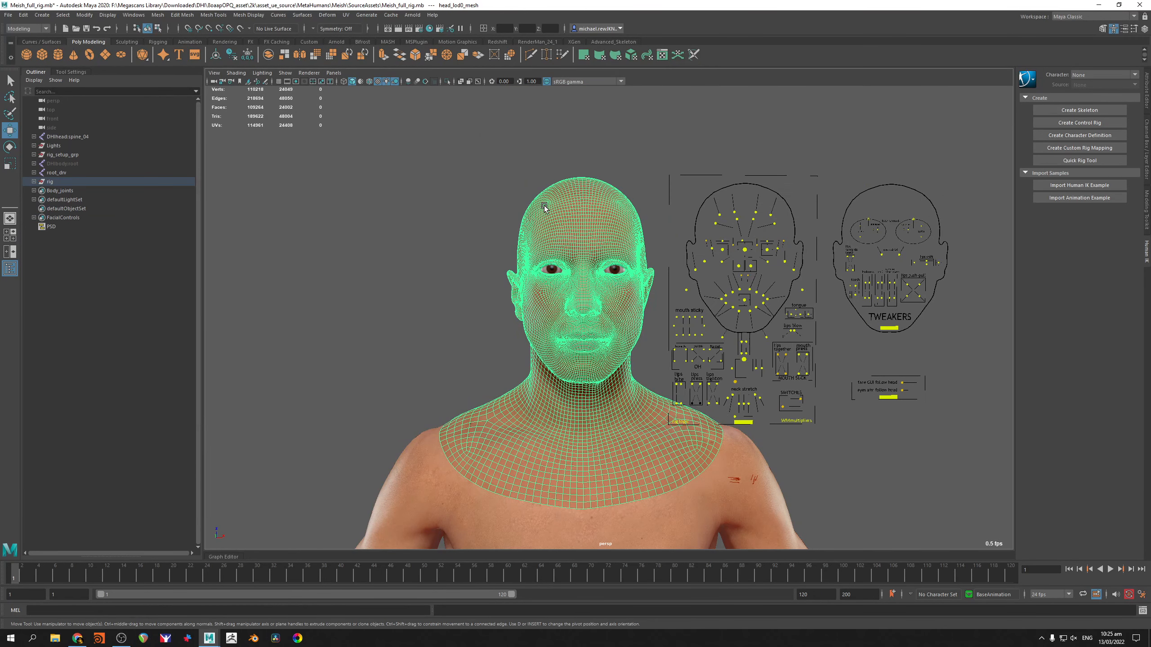
{"action": "left_click", "coordinate": [560, 159]}
{"action": "left_click", "coordinate": [572, 186]}
{"action": "left_click_drag", "start_coordinate": [710, 175], "coordinate": [796, 277]}
{"action": "left_click", "coordinate": [771, 216]}
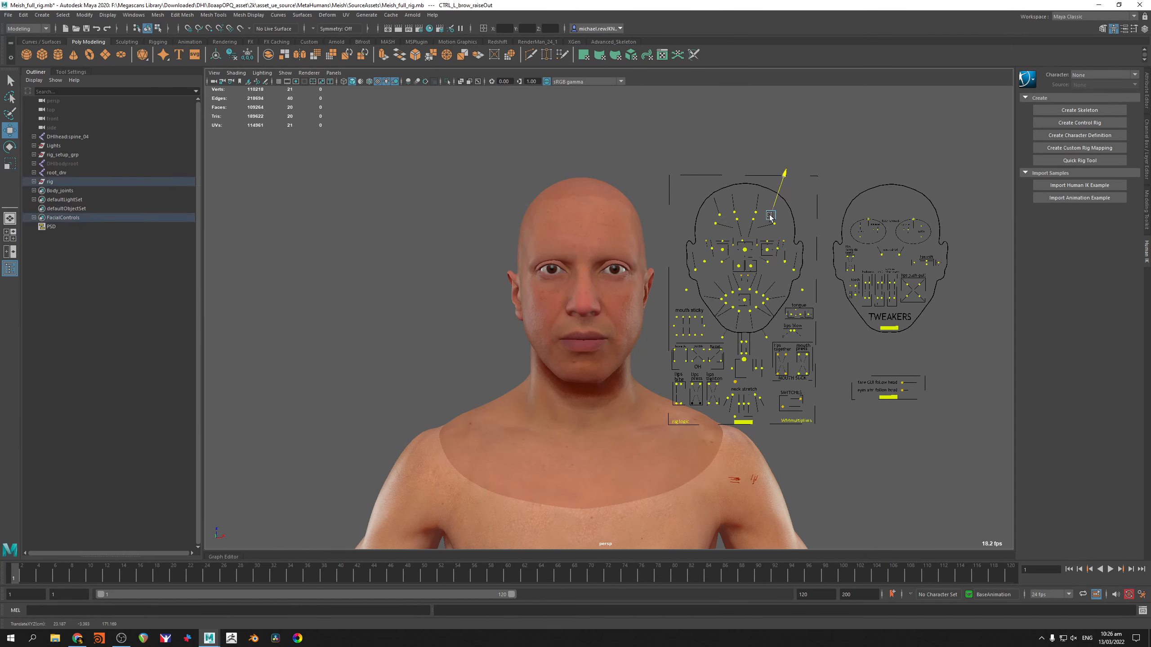
{"action": "left_click", "coordinate": [711, 147]}
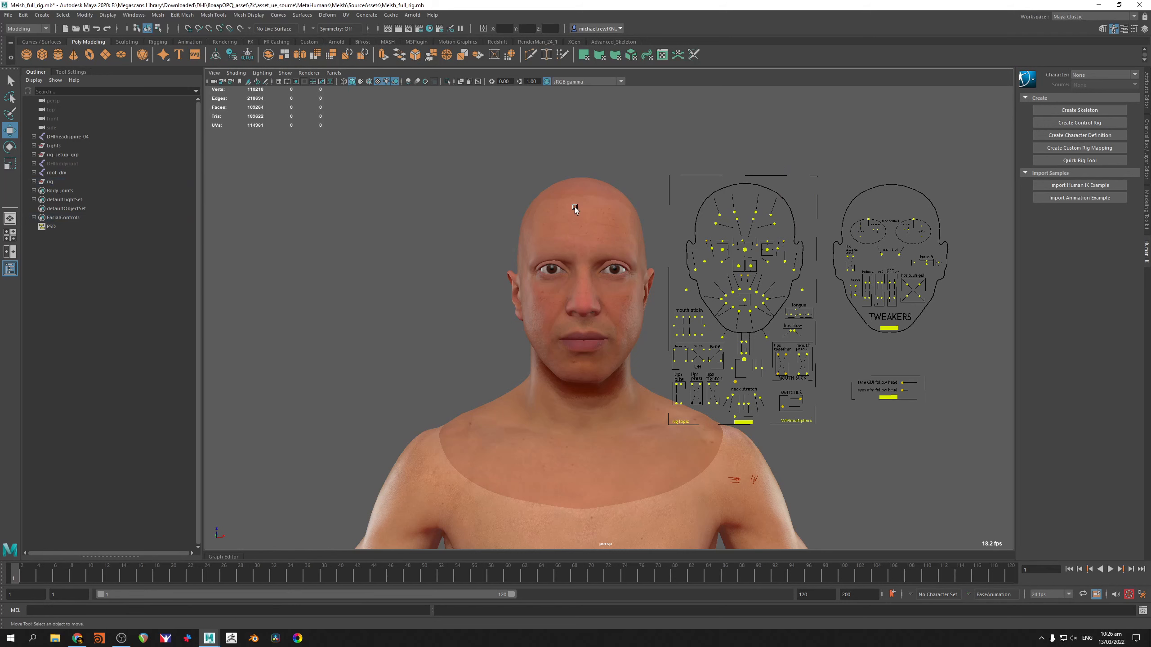
Export only the head_lod0_mesh as an OBJ file named metahuman_head_base in the metahuman_geo folder
{"action": "middle_click_drag", "start_coordinate": [576, 210], "coordinate": [570, 231], "text": "alt"}
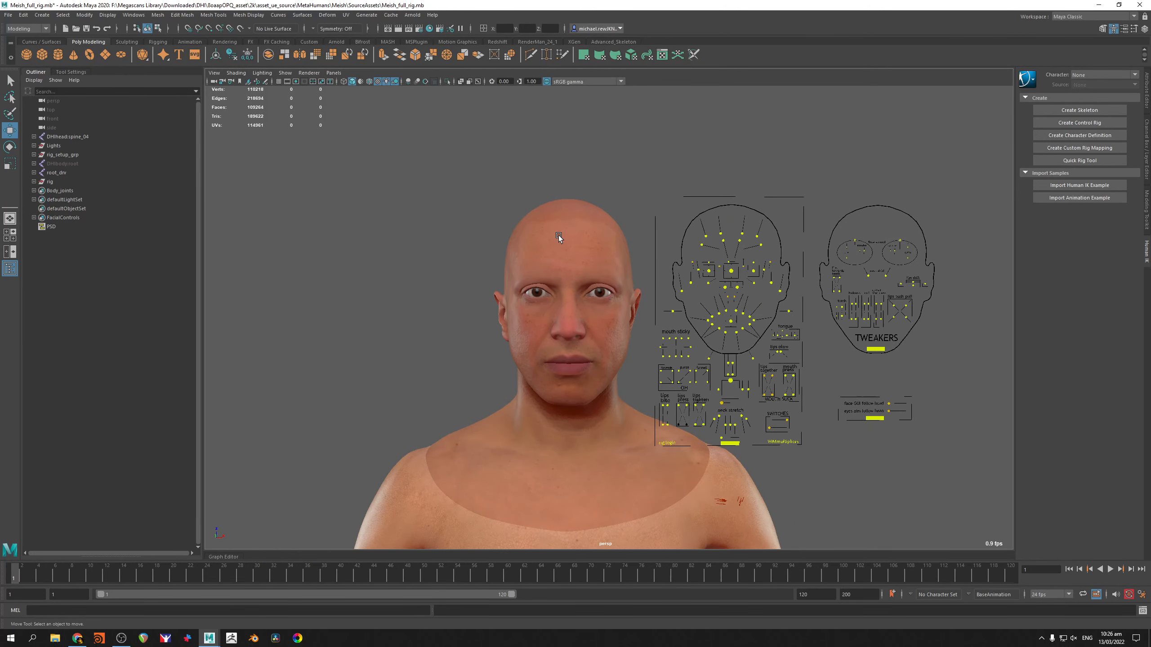
{"action": "right_click_drag", "start_coordinate": [514, 245], "coordinate": [603, 240], "text": "alt"}
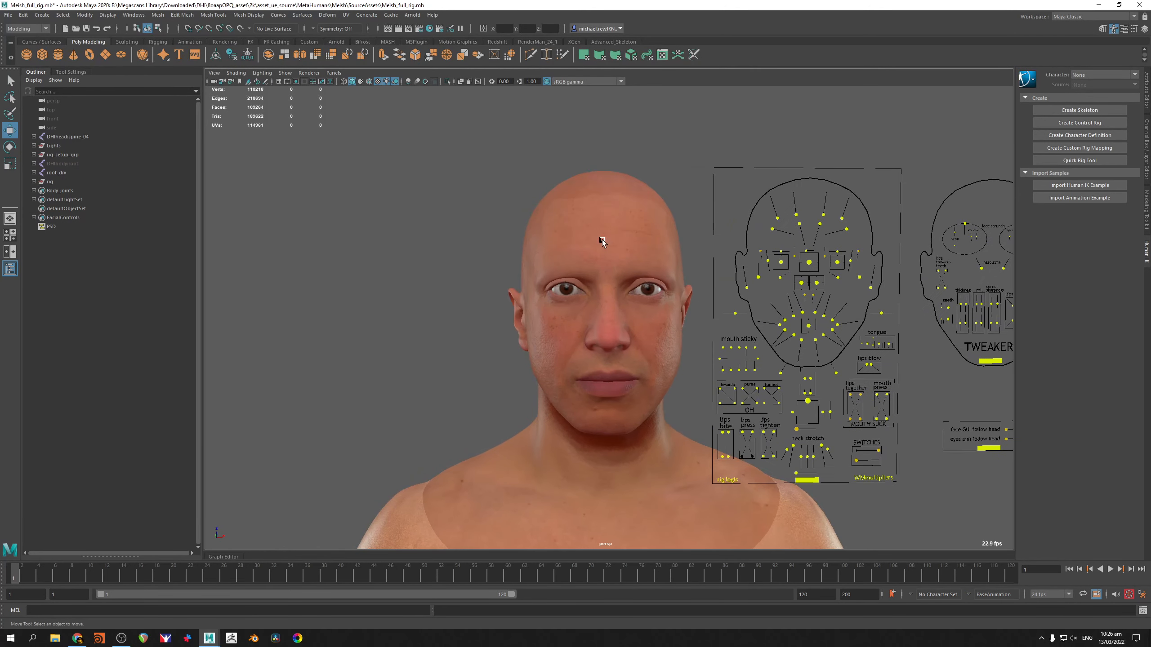
{"action": "left_click", "coordinate": [590, 212]}
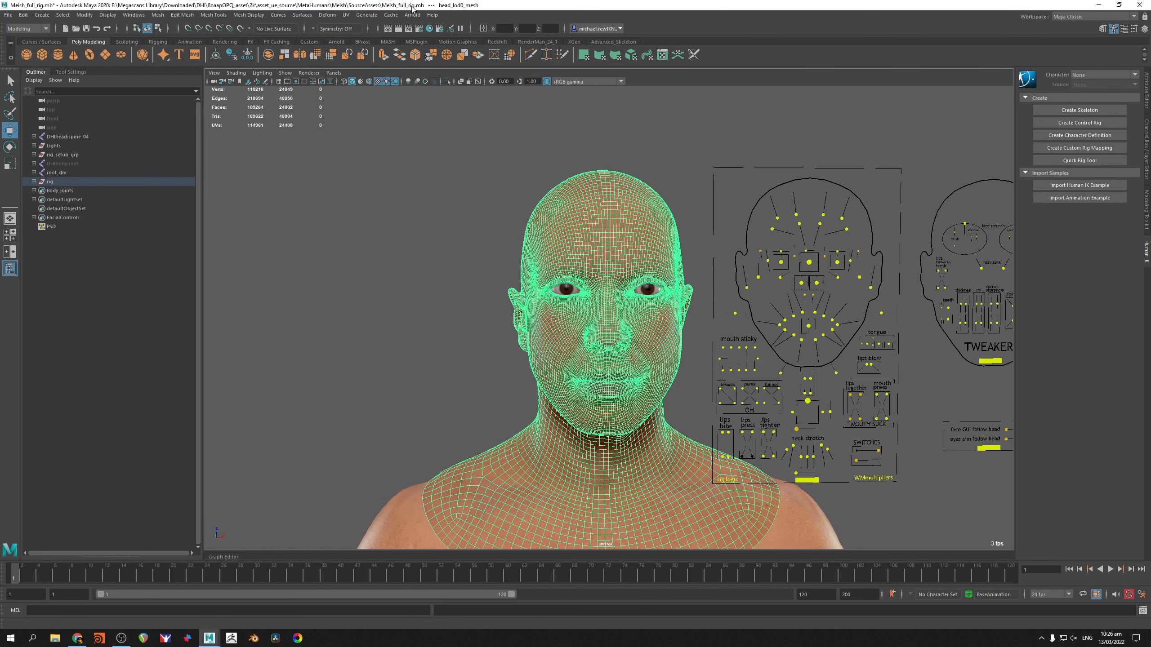
{"action": "left_click", "coordinate": [501, 252]}
{"action": "left_click", "coordinate": [586, 217]}
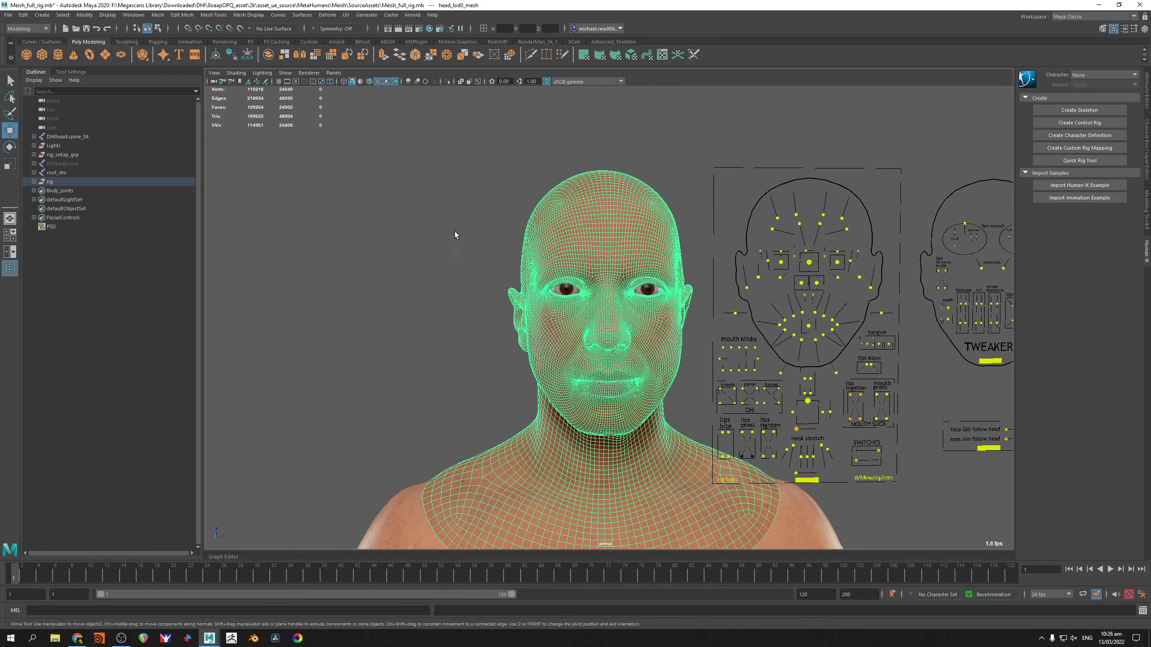
{"action": "middle_click_drag", "start_coordinate": [455, 231], "coordinate": [431, 205], "text": "alt"}
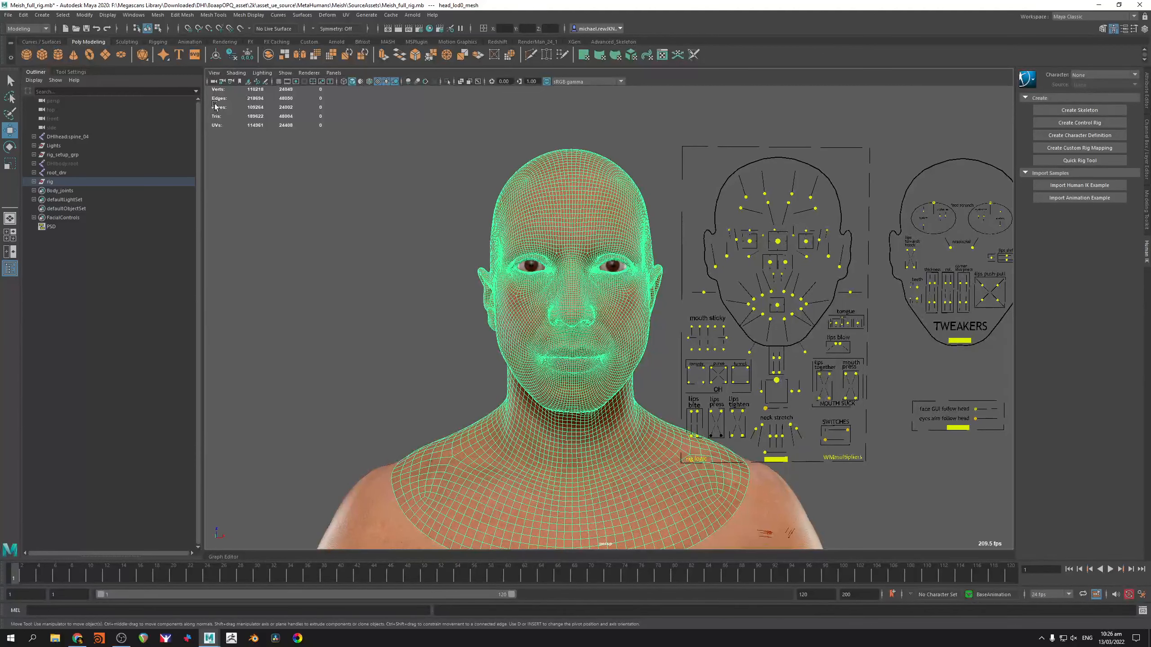
{"action": "left_click", "coordinate": [8, 14]}
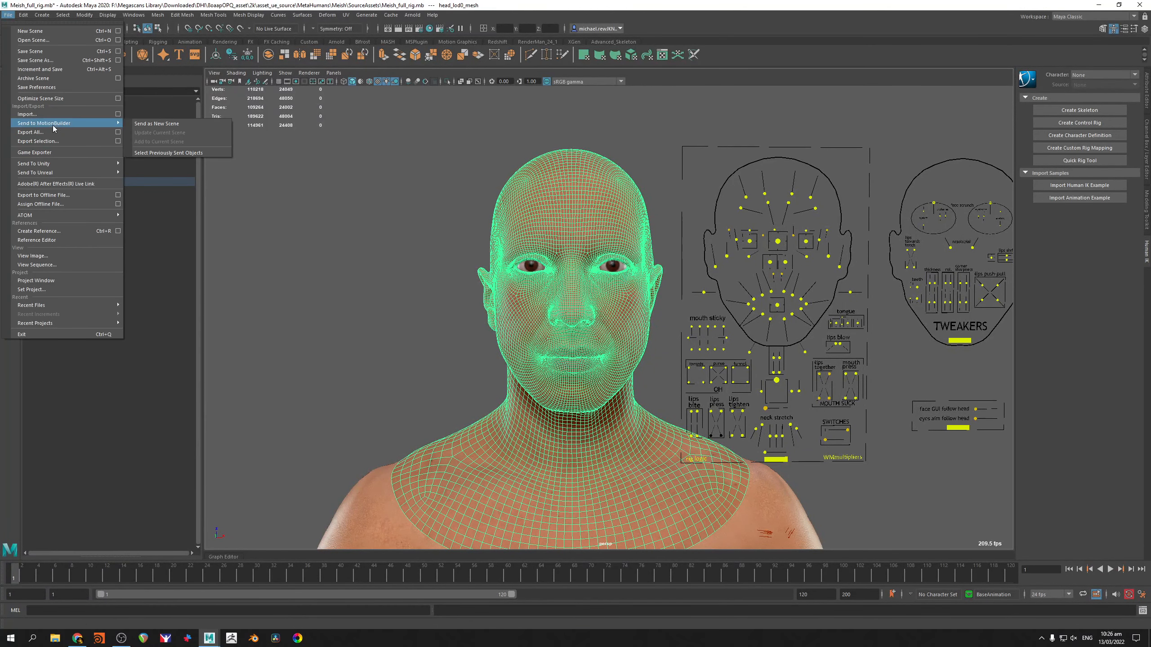
{"action": "left_click", "coordinate": [55, 142]}
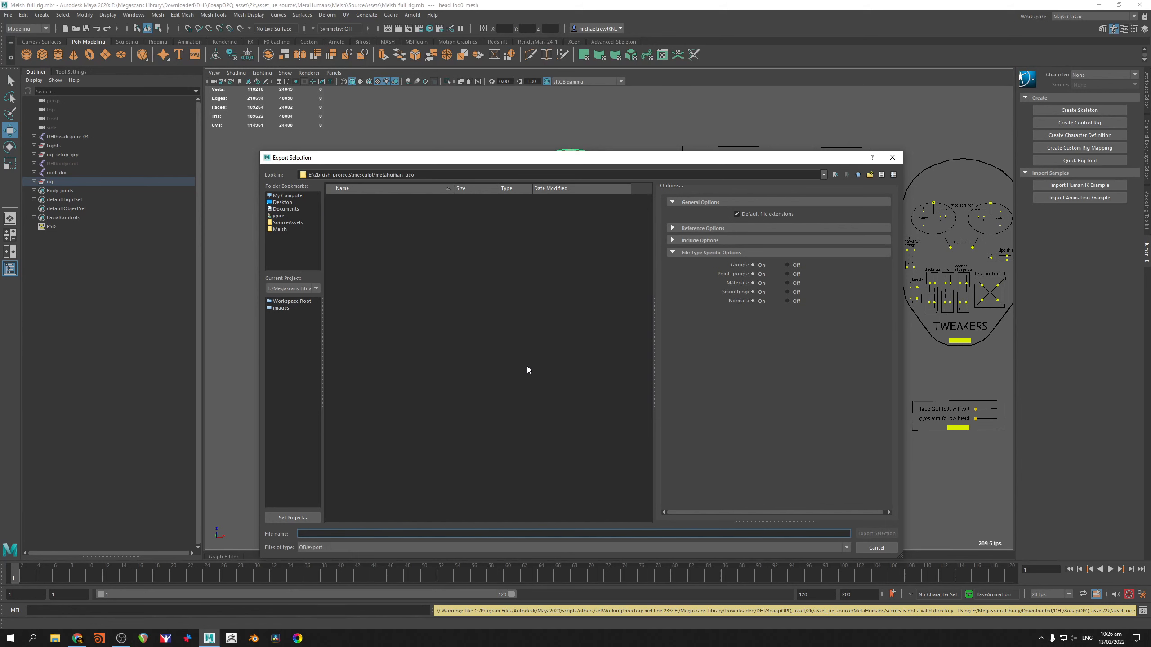
{"action": "type", "text": "metahuman_head_base"}
{"action": "key", "text": "Return"}
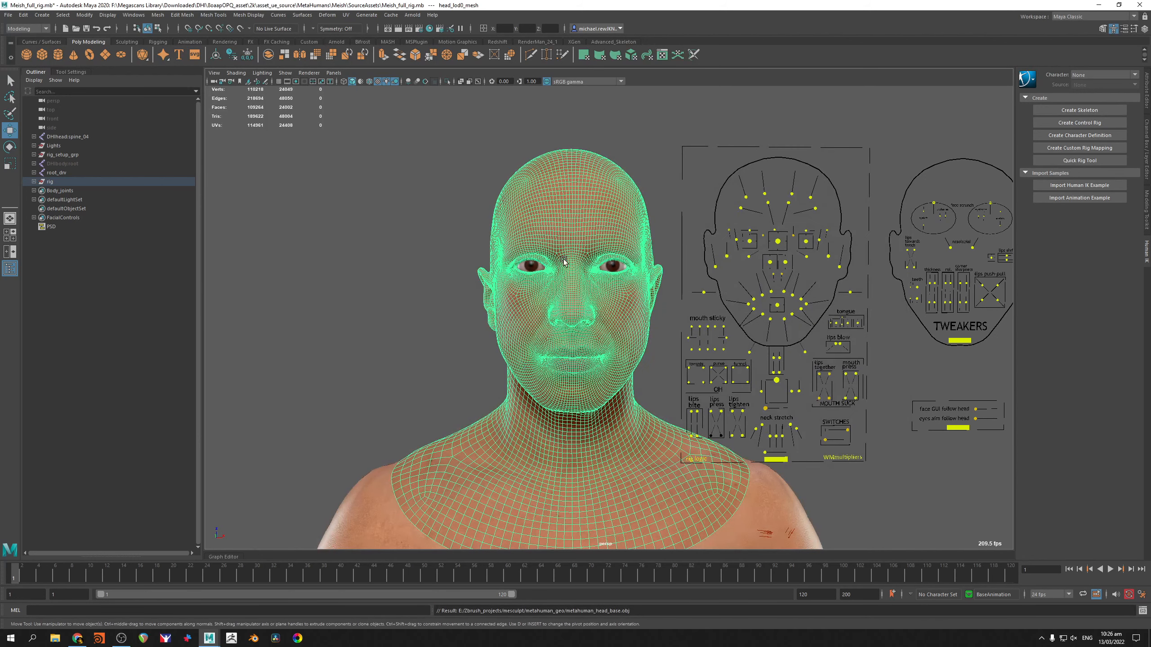
Select the right eyeball mesh and examine it from an angled view of the face
{"action": "left_click", "coordinate": [529, 269]}
{"action": "right_click_drag", "start_coordinate": [380, 169], "coordinate": [579, 220], "text": "alt"}
{"action": "middle_click_drag", "start_coordinate": [579, 219], "coordinate": [635, 263], "text": "alt"}
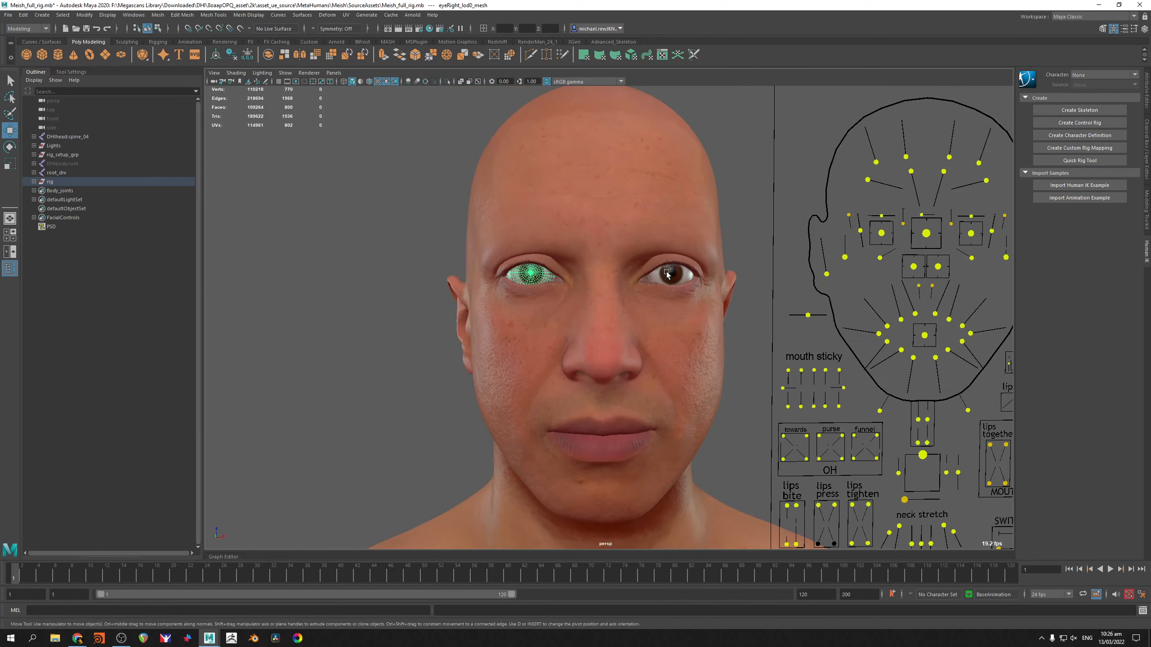
{"action": "left_click", "coordinate": [549, 263]}
{"action": "left_click", "coordinate": [534, 275]}
{"action": "left_click_drag", "start_coordinate": [508, 225], "coordinate": [575, 263], "text": "alt"}
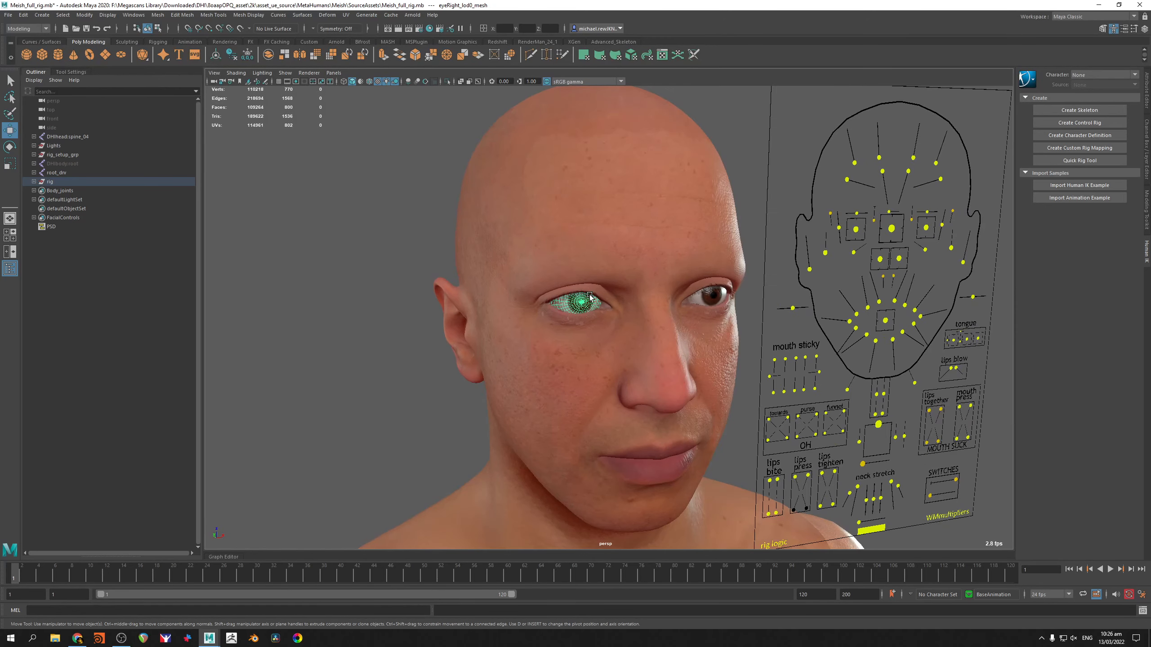
Select the eyelashes mesh and examine its geometry around both eyes up close
{"action": "left_click", "coordinate": [588, 293]}
{"action": "right_click_drag", "start_coordinate": [538, 274], "coordinate": [744, 328], "text": "alt"}
{"action": "left_click_drag", "start_coordinate": [705, 295], "coordinate": [723, 308], "text": "alt"}
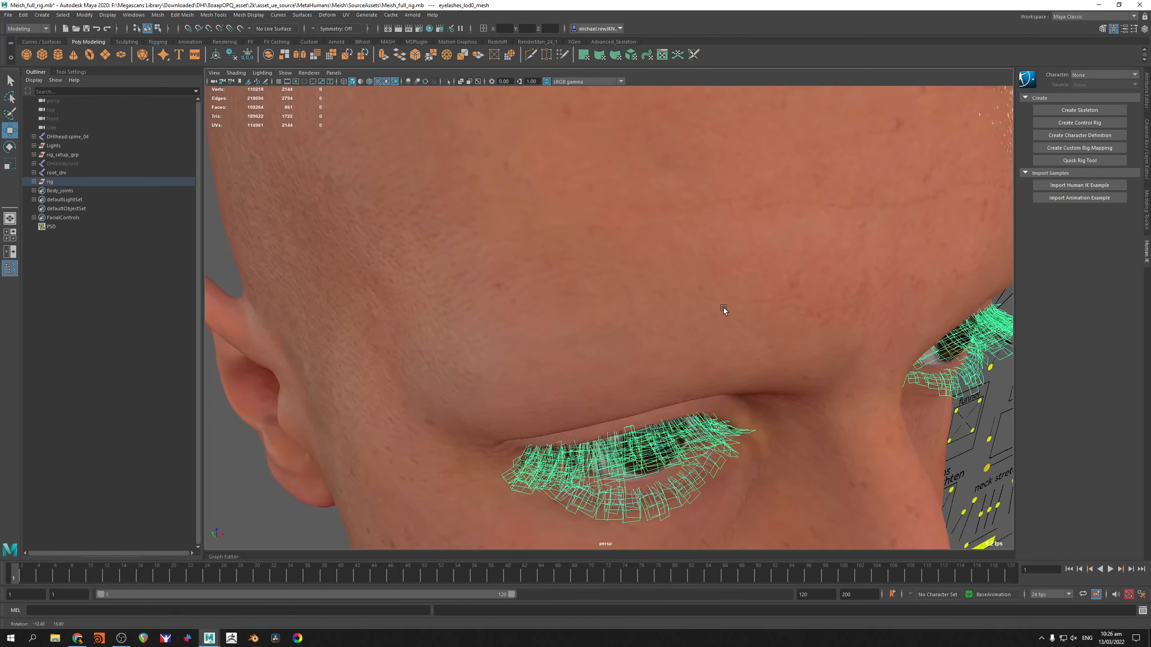
{"action": "left_click", "coordinate": [251, 477]}
{"action": "left_click", "coordinate": [597, 439]}
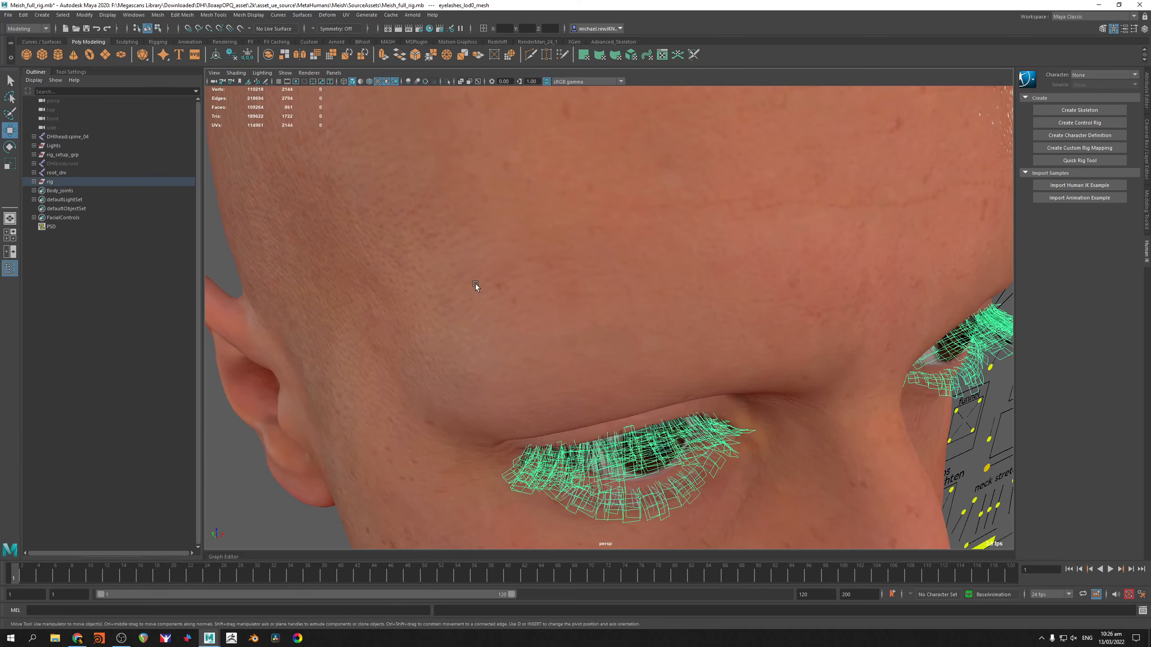
{"action": "left_click_drag", "start_coordinate": [592, 295], "coordinate": [545, 257], "text": "alt"}
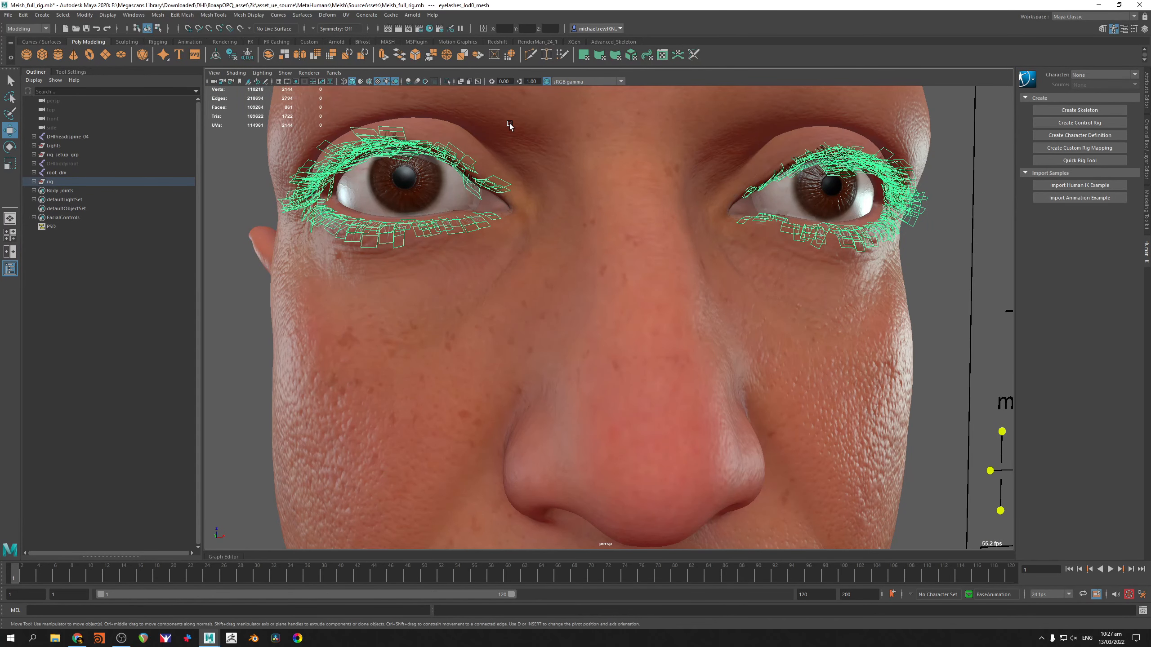
{"action": "middle_click_drag", "start_coordinate": [601, 342], "coordinate": [582, 274], "text": "alt"}
{"action": "scroll", "coordinate": [583, 274], "scroll_direction": "down", "scroll_amount": 2}
{"action": "left_click_drag", "start_coordinate": [381, 213], "coordinate": [449, 222], "text": "alt"}
Select the right eyeball mesh and the left eyeball mesh again to compare them
{"action": "left_click", "coordinate": [471, 216]}
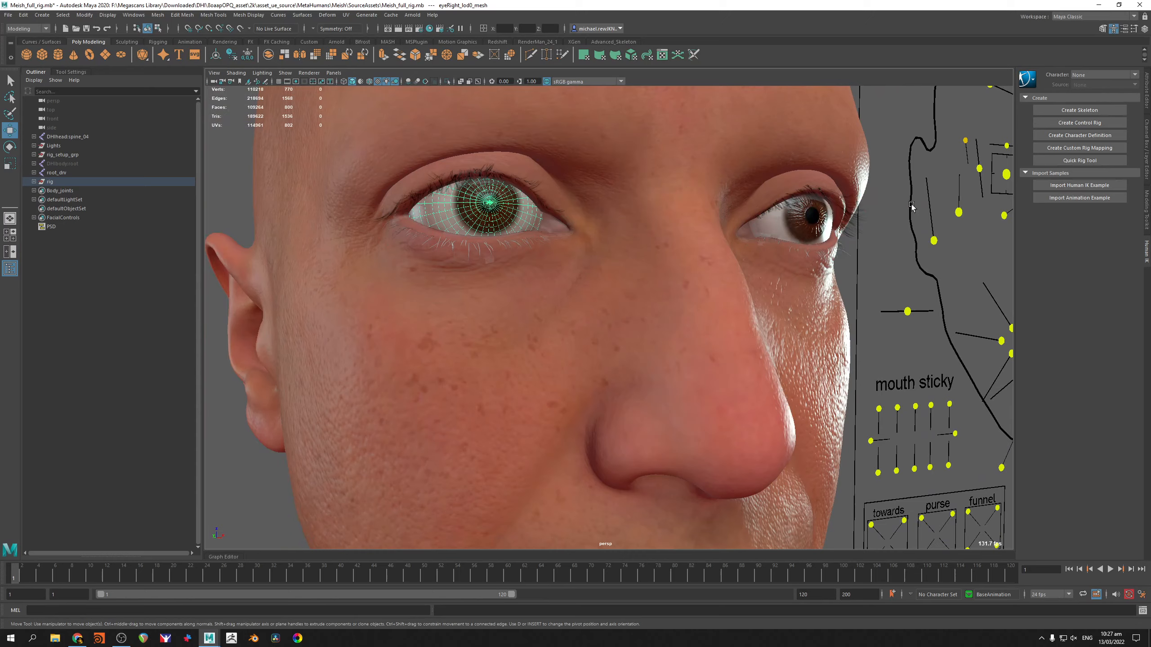
{"action": "left_click", "coordinate": [792, 221]}
{"action": "middle_click_drag", "start_coordinate": [755, 339], "coordinate": [732, 249], "text": "alt"}
Open the mouth with the jaw control, select the teeth inside, and undo the jaw movement
{"action": "mouse_move", "coordinate": [742, 365]}
{"action": "left_mouse_down", "text": "alt"}
{"action": "mouse_move", "coordinate": [752, 365]}
{"action": "mouse_move", "coordinate": [738, 366]}
{"action": "left_mouse_up", "text": "alt"}
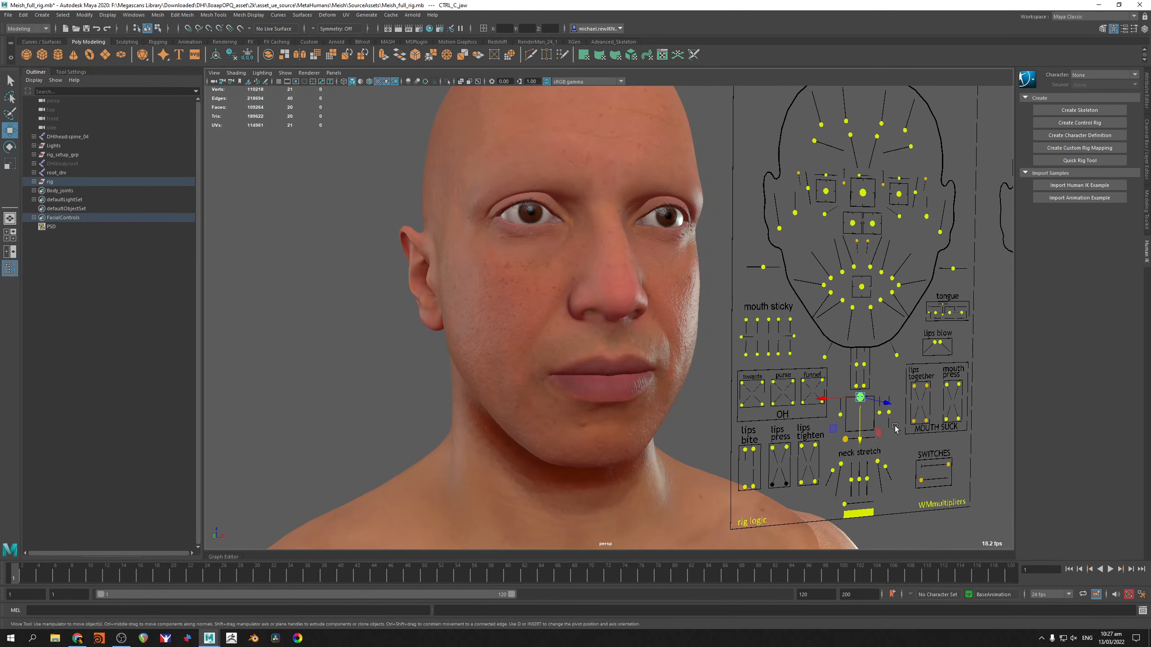
{"action": "left_click_drag", "start_coordinate": [859, 423], "coordinate": [856, 465]}
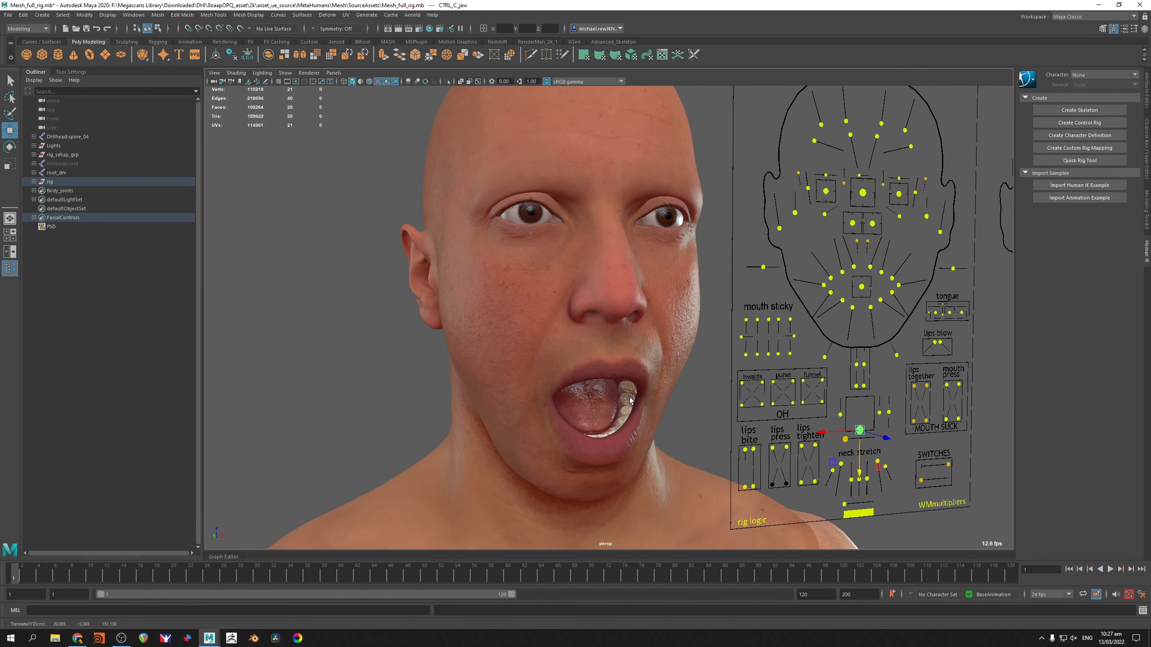
{"action": "left_click", "coordinate": [630, 397]}
{"action": "left_click", "coordinate": [860, 430]}
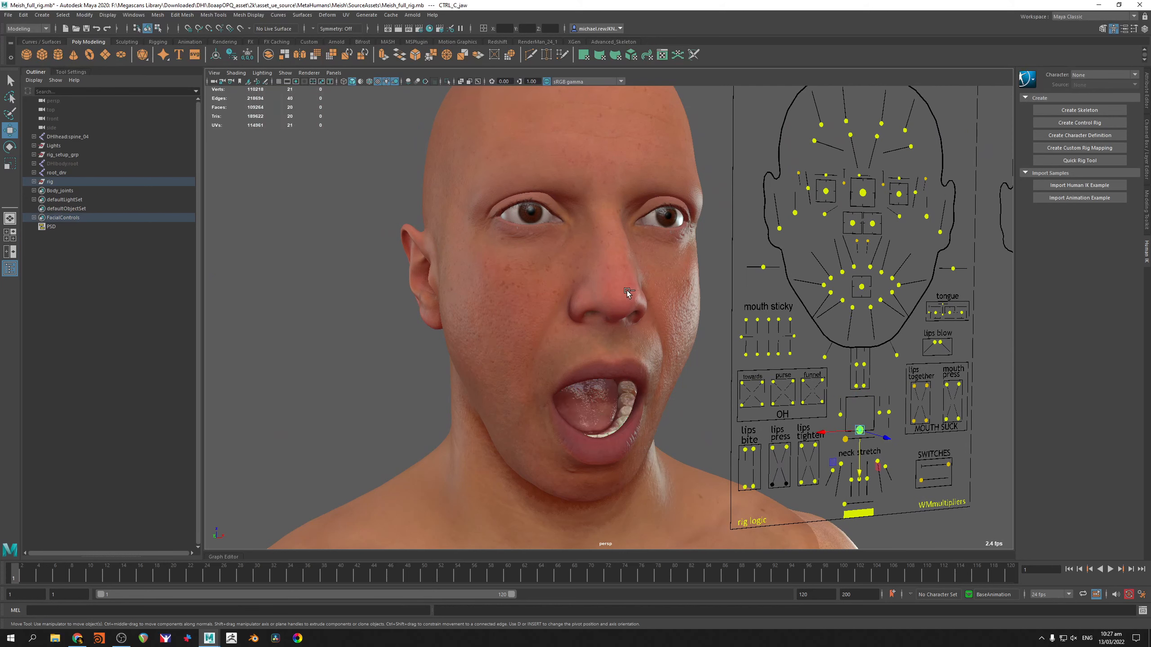
{"action": "key", "text": "ctrl+z"}
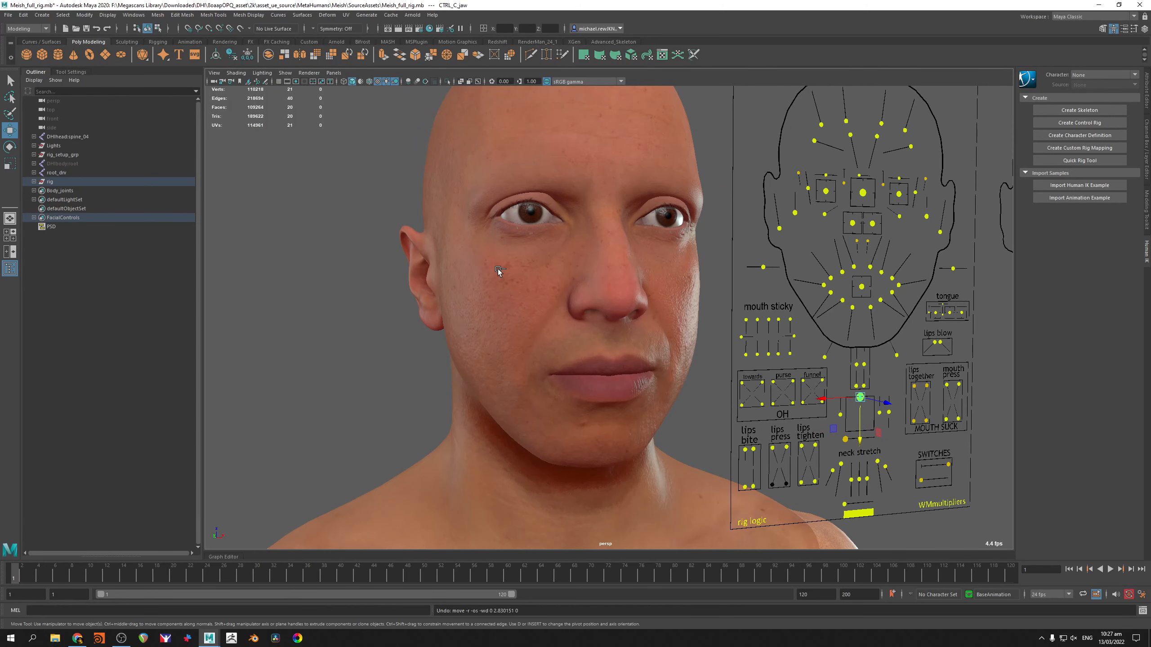
Expand the rig hierarchy through head_grp and geometry_grp to head_lod0_grp, and select the group and its teeth_lod0_mesh
{"action": "left_click", "coordinate": [33, 181]}
{"action": "left_click", "coordinate": [40, 190]}
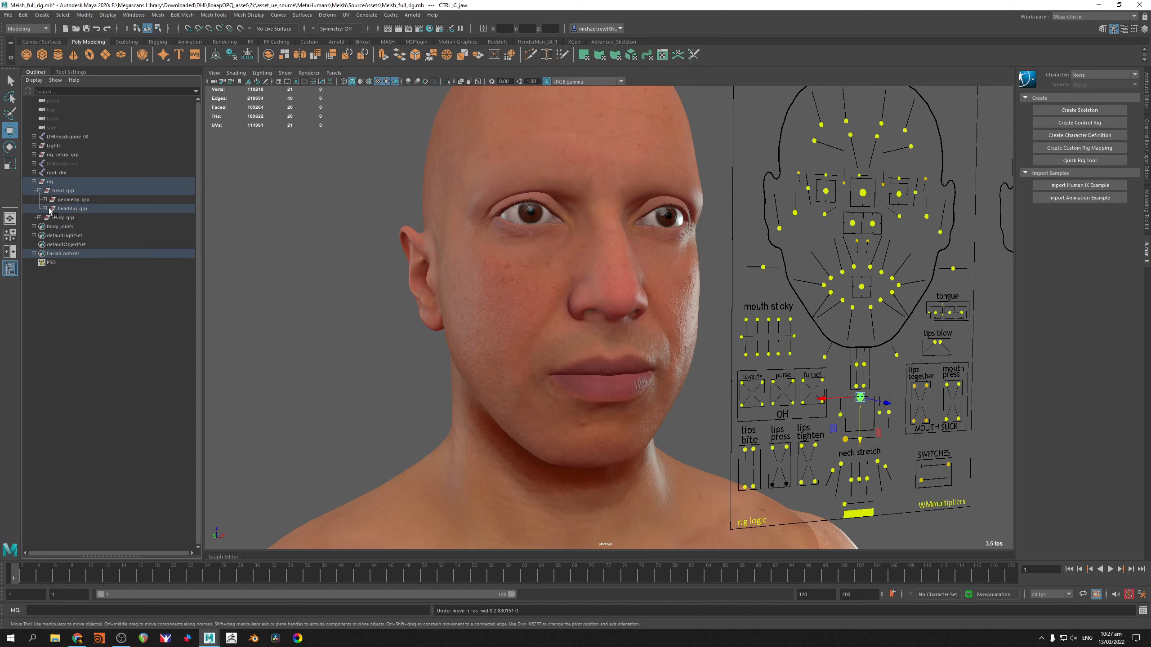
{"action": "left_click", "coordinate": [44, 209]}
{"action": "left_click", "coordinate": [44, 209]}
{"action": "left_click", "coordinate": [45, 200]}
{"action": "left_click", "coordinate": [50, 209]}
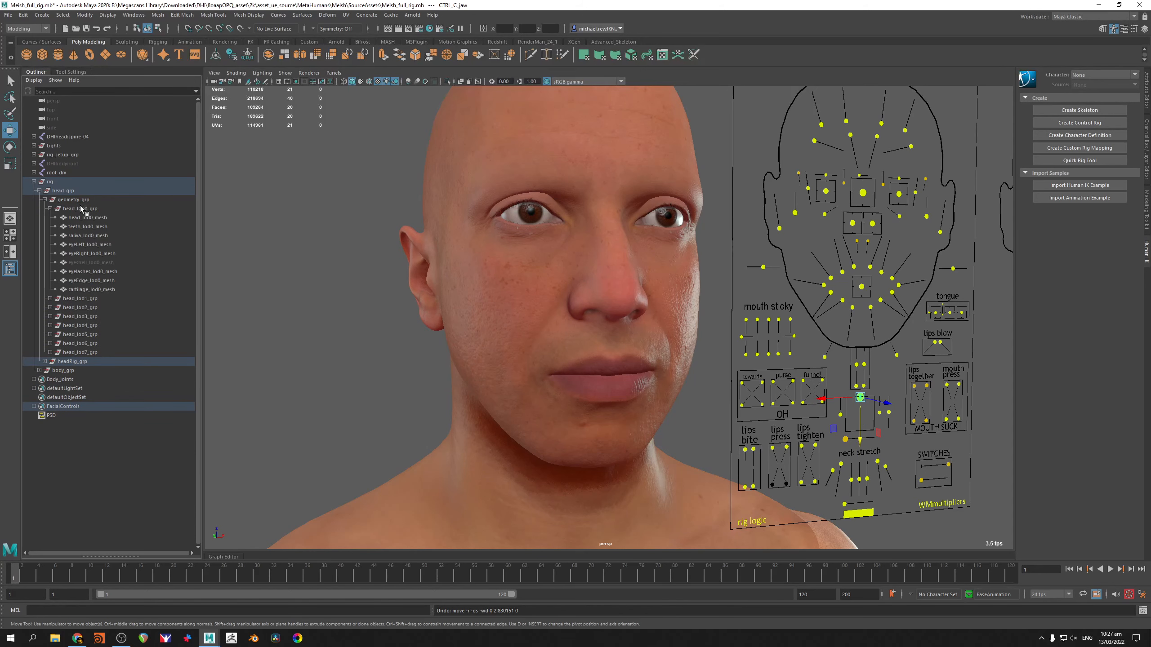
{"action": "left_click", "coordinate": [81, 208]}
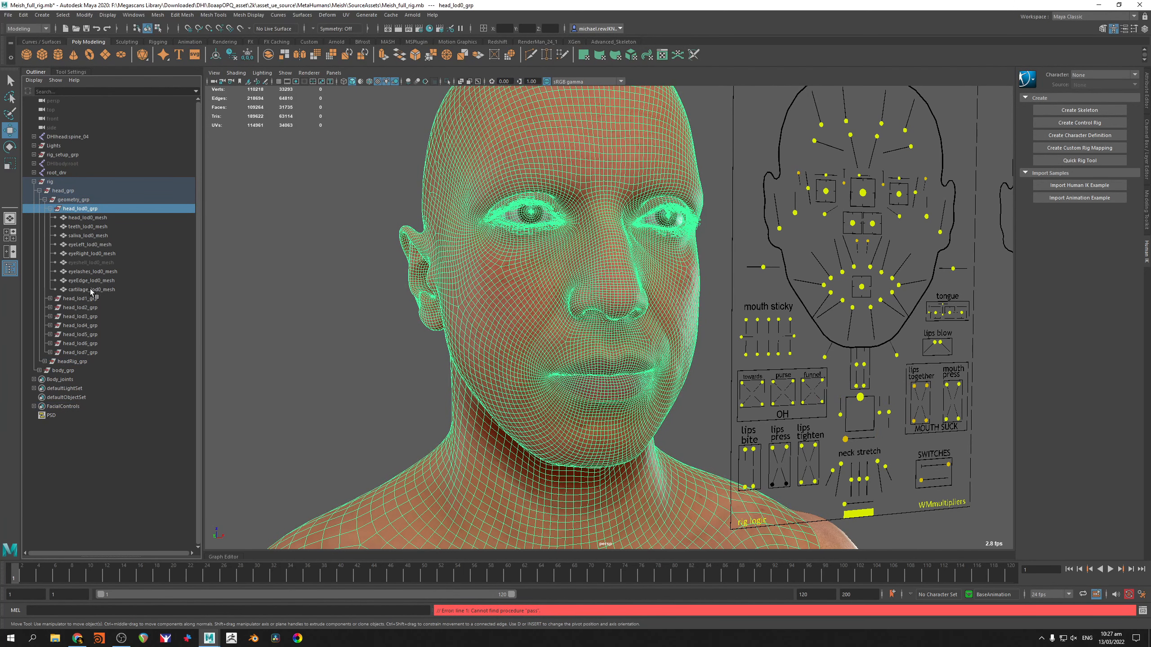
{"action": "left_click", "coordinate": [88, 226]}
{"action": "left_click", "coordinate": [8, 15]}
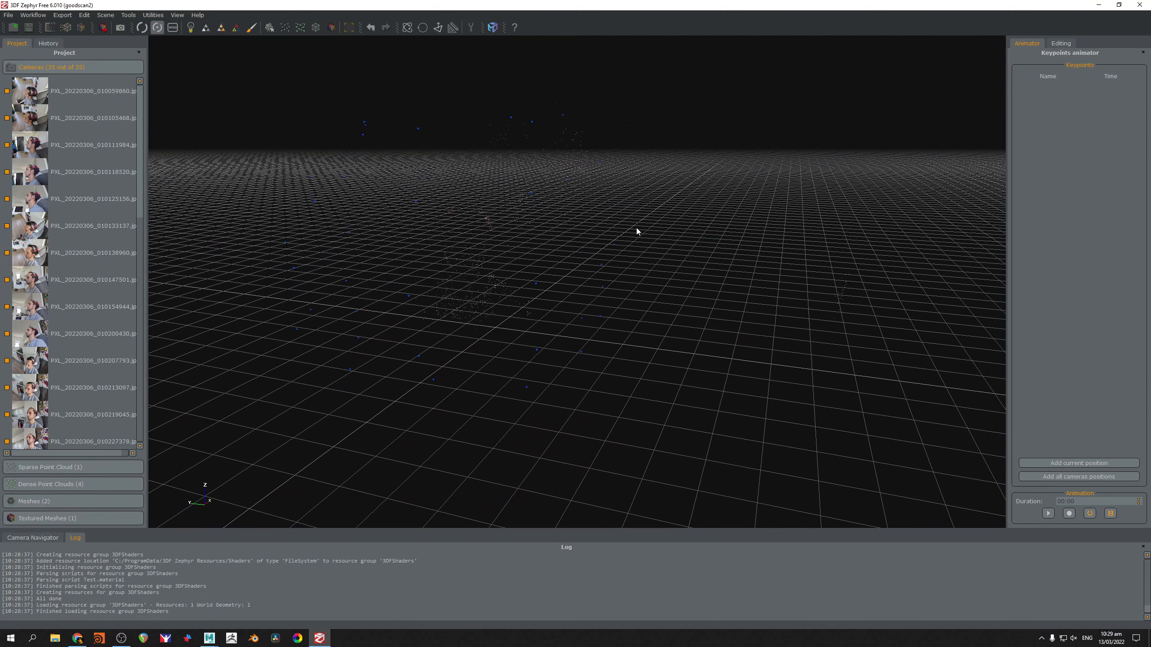
Switch to 3DF Zephyr, start a new project, and add the photos from the photogrammetry me3 folder
{"action": "left_click_drag", "start_coordinate": [440, 215], "coordinate": [449, 222]}
{"action": "left_click", "coordinate": [33, 15]}
{"action": "left_click", "coordinate": [35, 17]}
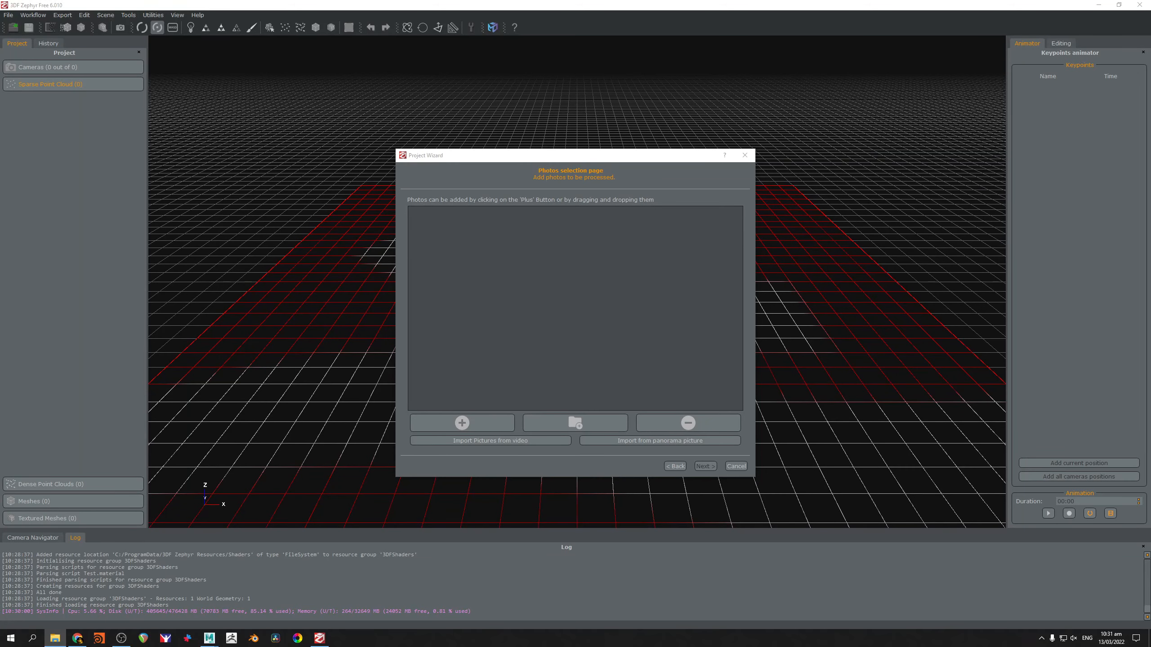
{"action": "left_click_drag", "start_coordinate": [0, 272], "coordinate": [601, 286]}
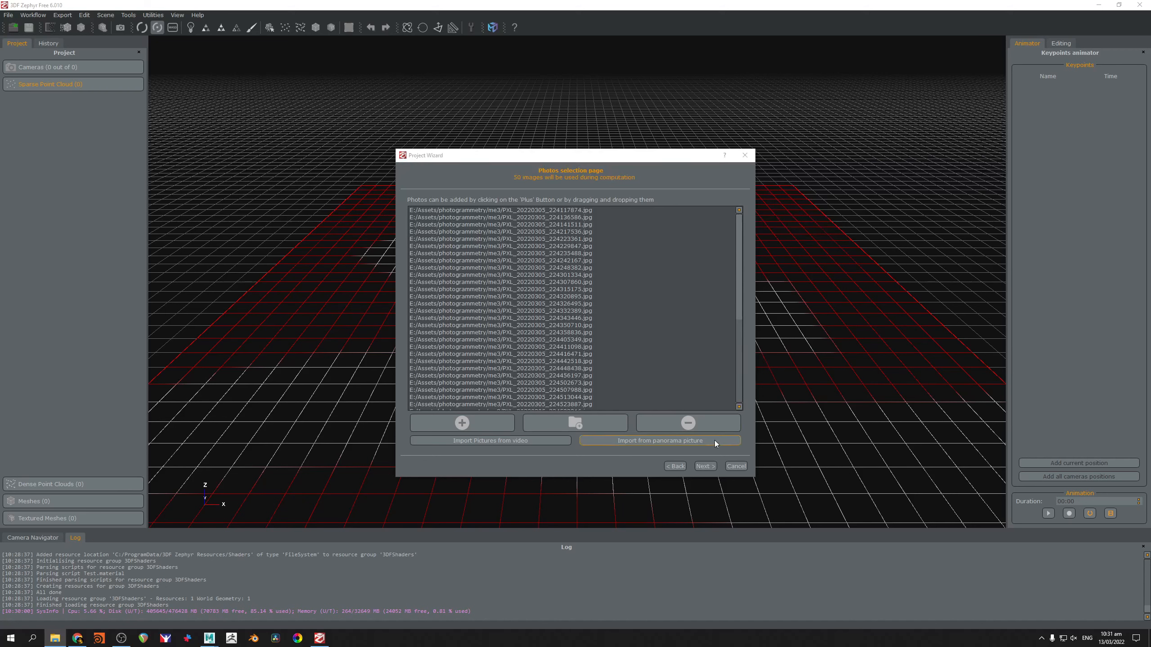
Accept the photo selection and the automatically assigned camera calibration for the new project
{"action": "left_click", "coordinate": [704, 466]}
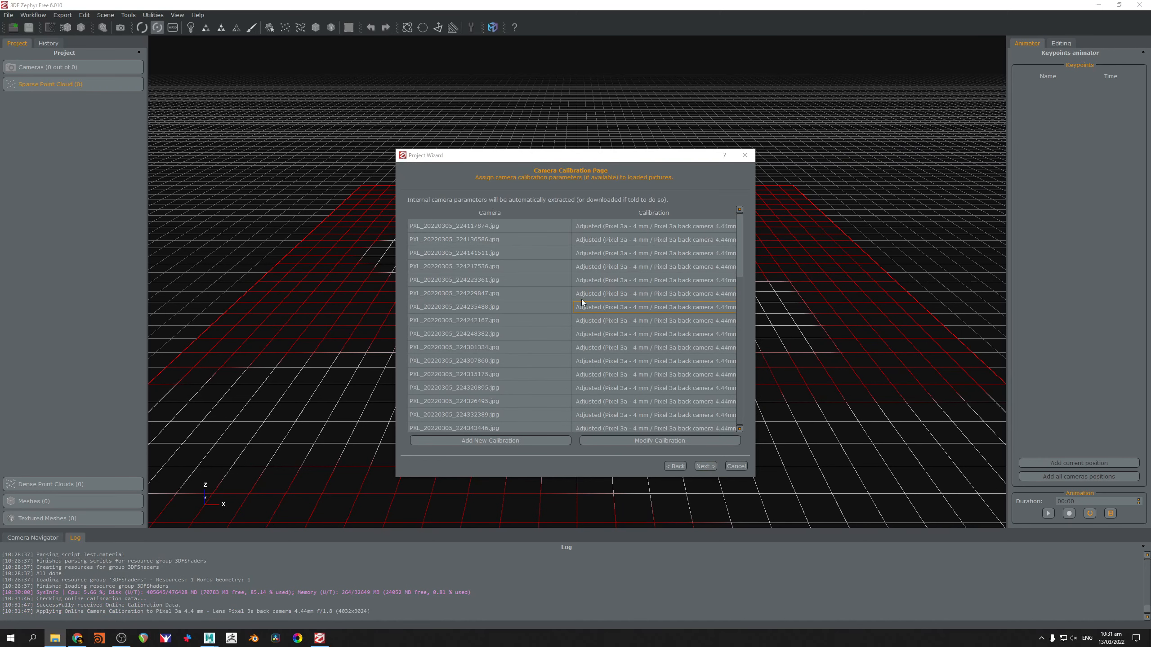
{"action": "left_click", "coordinate": [719, 254]}
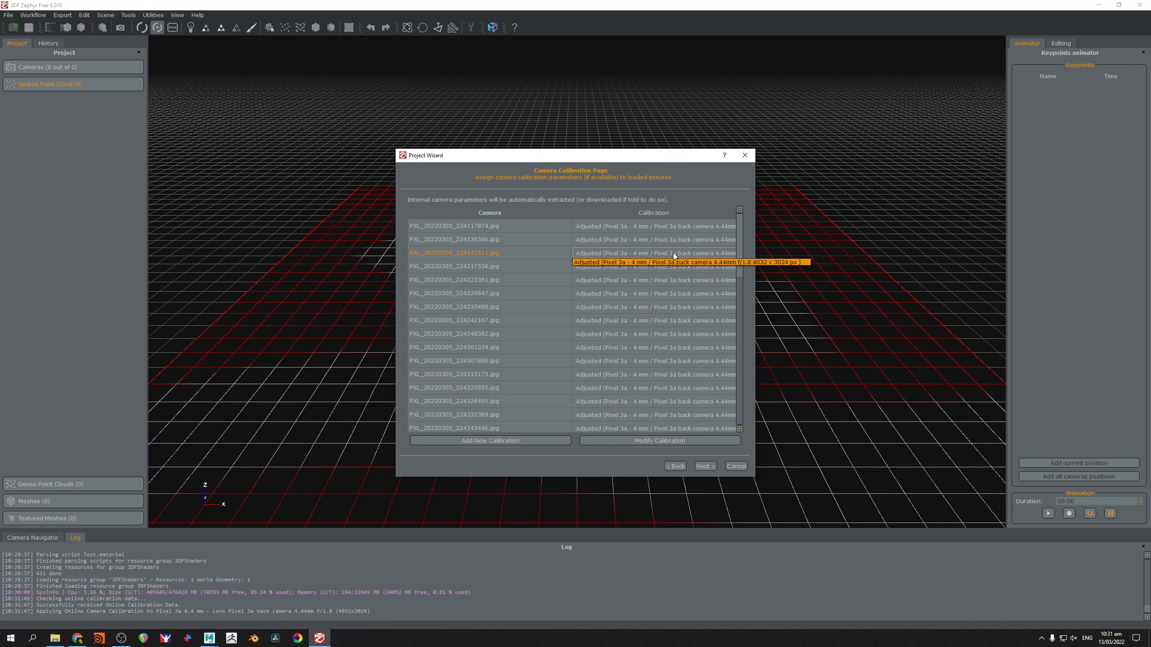
{"action": "left_click", "coordinate": [705, 466]}
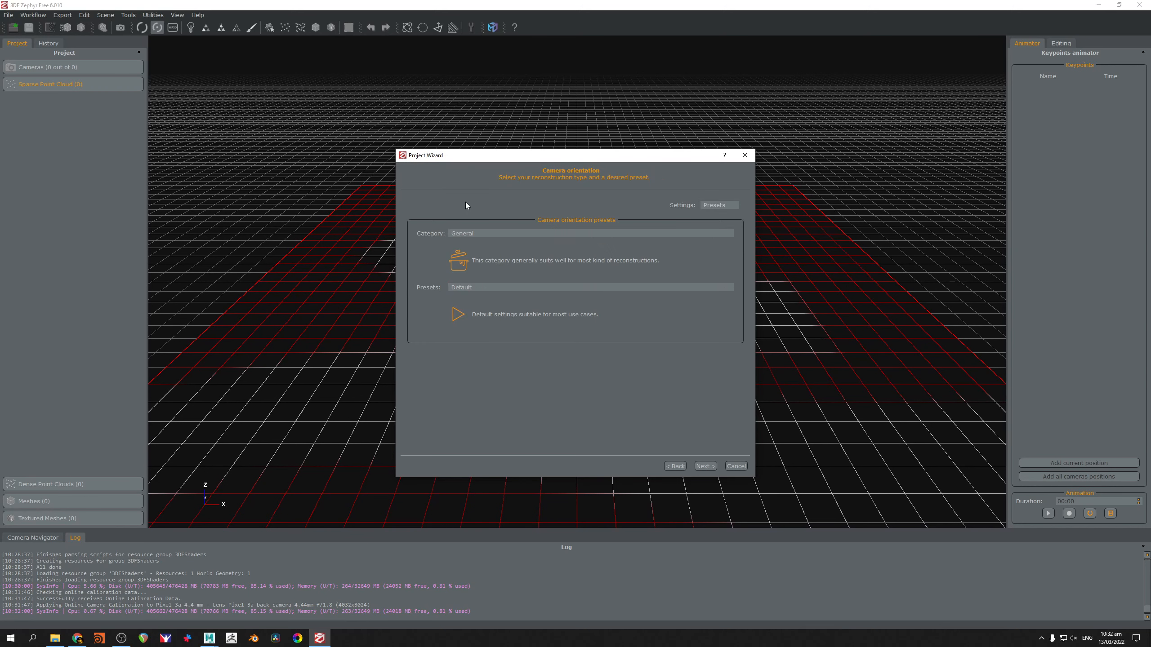
Set the camera orientation category to Human body with the Default preset and run the sparse reconstruction
{"action": "left_click", "coordinate": [579, 234]}
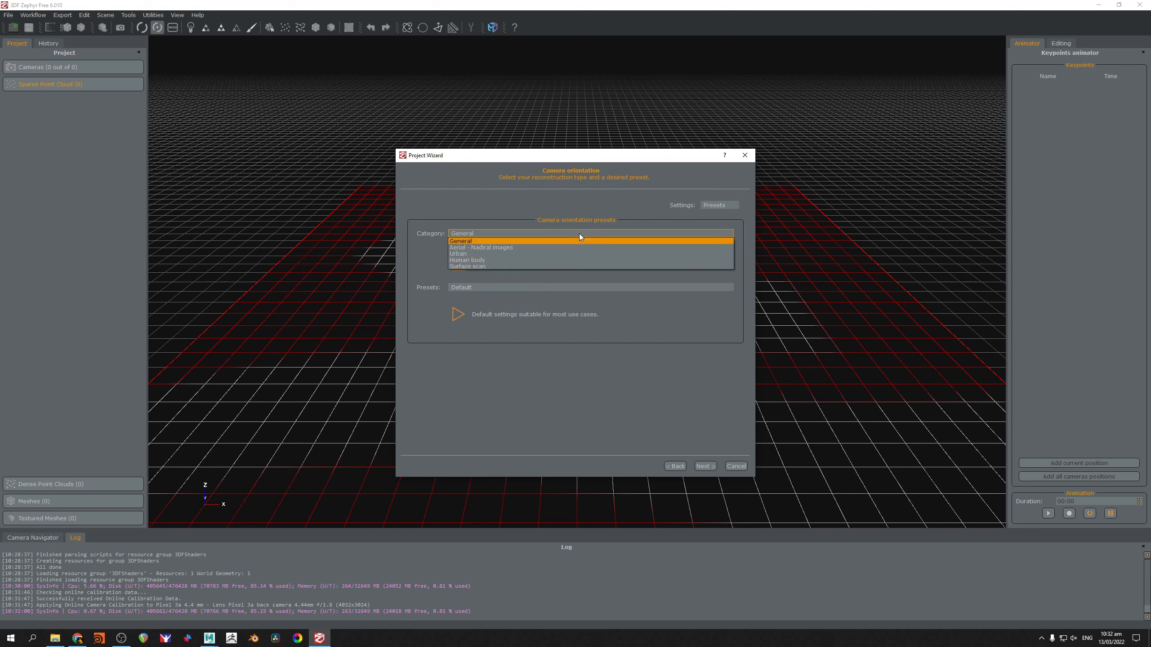
{"action": "left_click", "coordinate": [521, 260]}
{"action": "left_click", "coordinate": [490, 287]}
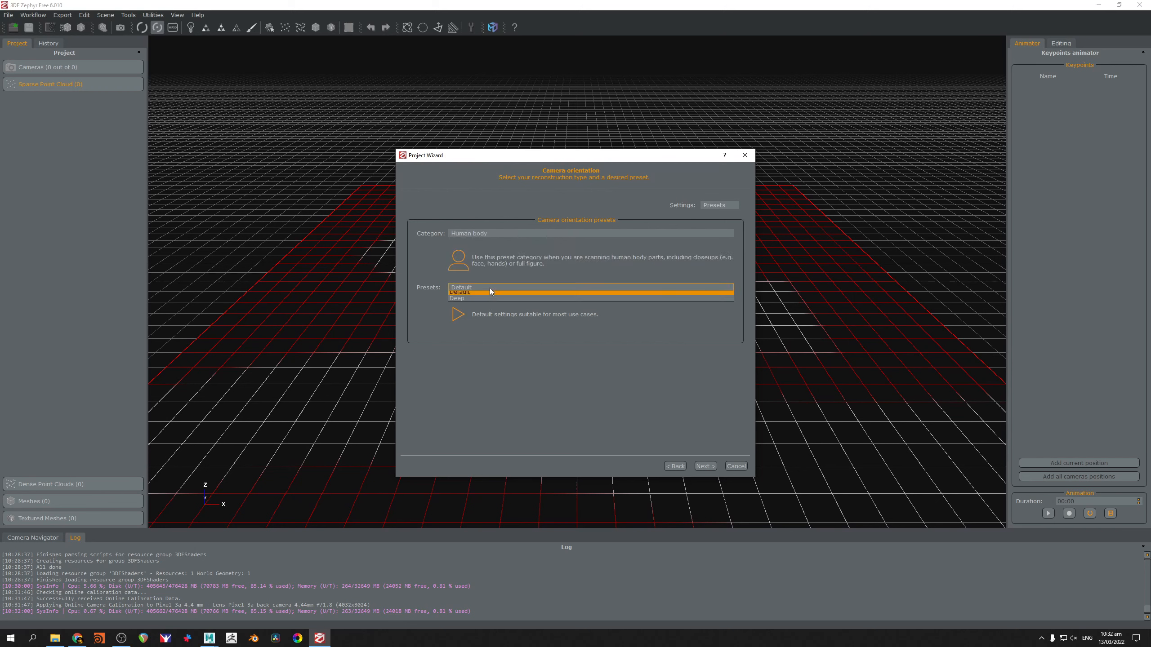
{"action": "left_click", "coordinate": [490, 286]}
{"action": "left_click", "coordinate": [705, 466]}
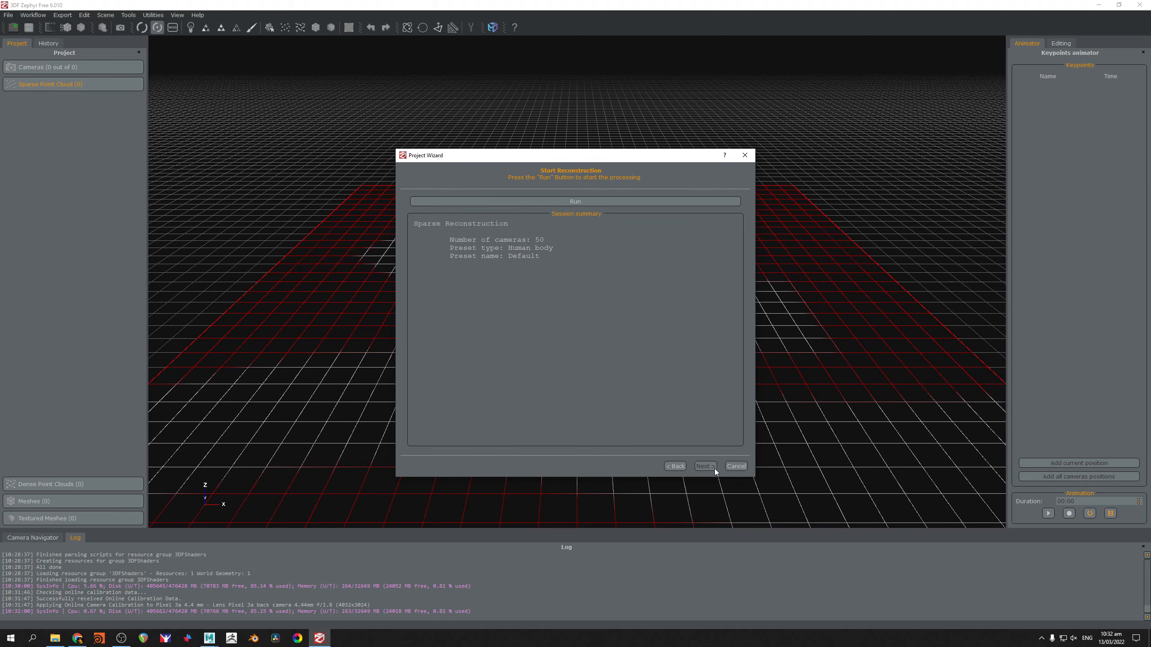
{"action": "left_click", "coordinate": [614, 201]}
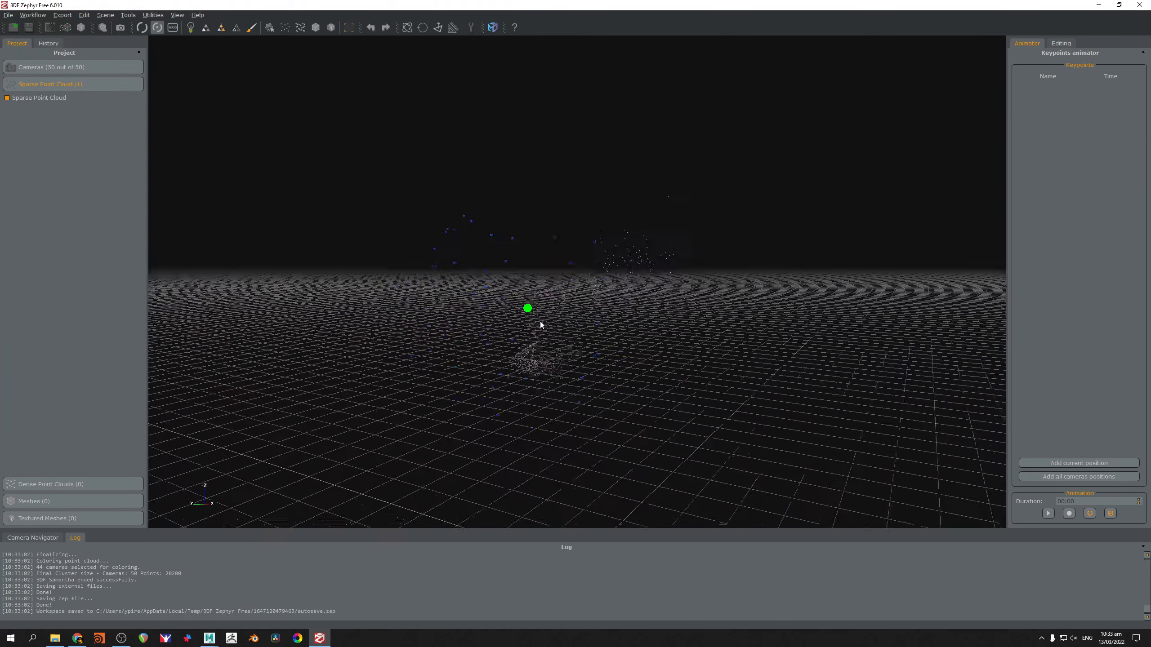
Examine the sparse point cloud and camera positions, and check the reconstruction bounding box around them
{"action": "mouse_move", "coordinate": [539, 321]}
{"action": "left_mouse_down"}
{"action": "mouse_move", "coordinate": [642, 323]}
{"action": "mouse_move", "coordinate": [593, 352]}
{"action": "mouse_move", "coordinate": [598, 409]}
{"action": "mouse_move", "coordinate": [619, 303]}
{"action": "mouse_move", "coordinate": [596, 306]}
{"action": "mouse_move", "coordinate": [536, 198]}
{"action": "mouse_move", "coordinate": [571, 259]}
{"action": "mouse_move", "coordinate": [579, 239]}
{"action": "mouse_move", "coordinate": [496, 289]}
{"action": "left_mouse_up"}
{"action": "left_click_drag", "start_coordinate": [464, 178], "coordinate": [485, 232]}
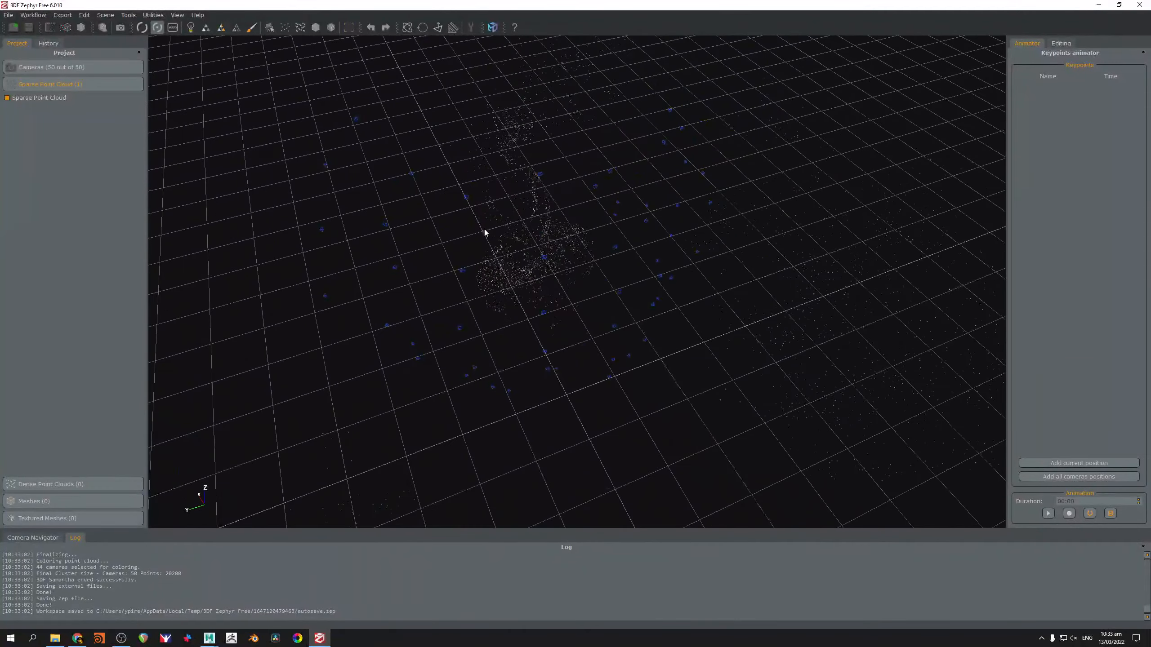
{"action": "left_click_drag", "start_coordinate": [565, 286], "coordinate": [496, 251]}
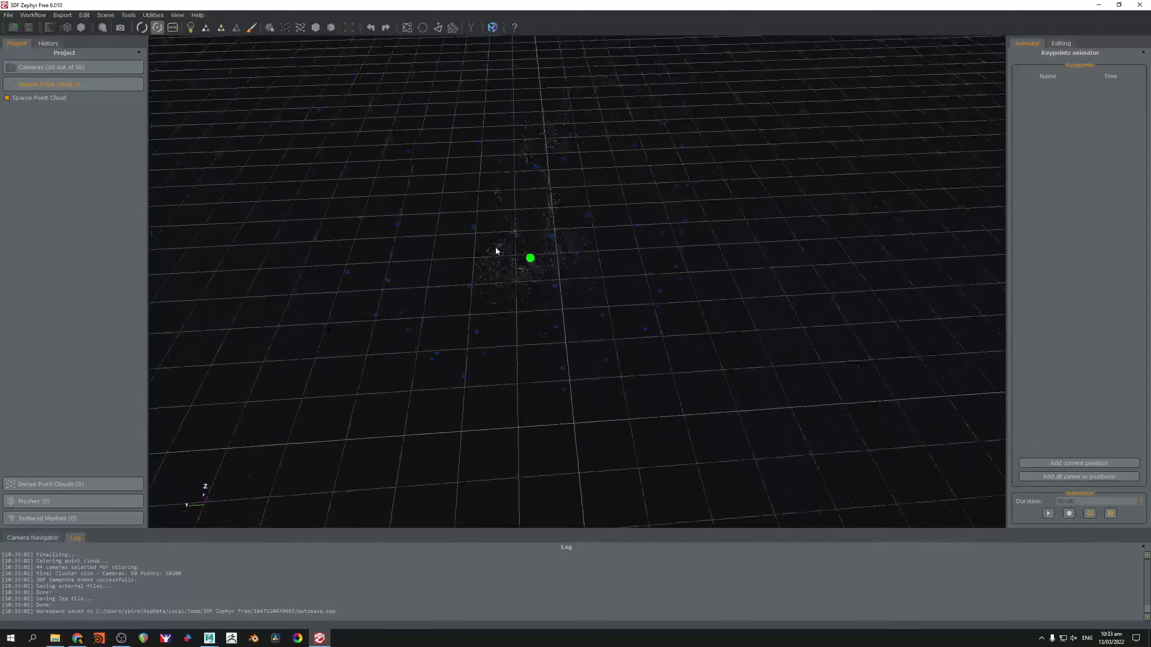
{"action": "left_click", "coordinate": [348, 27]}
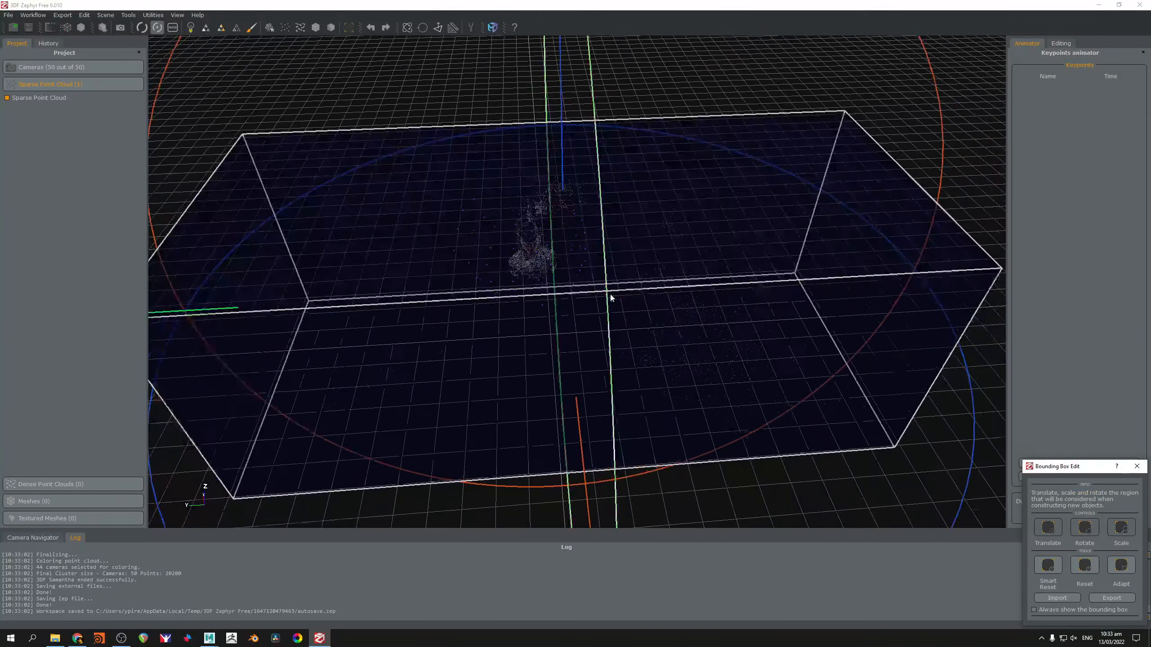
{"action": "left_click_drag", "start_coordinate": [606, 237], "coordinate": [590, 208]}
{"action": "left_click", "coordinate": [1137, 466]}
View a front-facing source photo, close it, and inspect the camera layout around the sparse point cloud
{"action": "left_click_drag", "start_coordinate": [629, 263], "coordinate": [591, 133]}
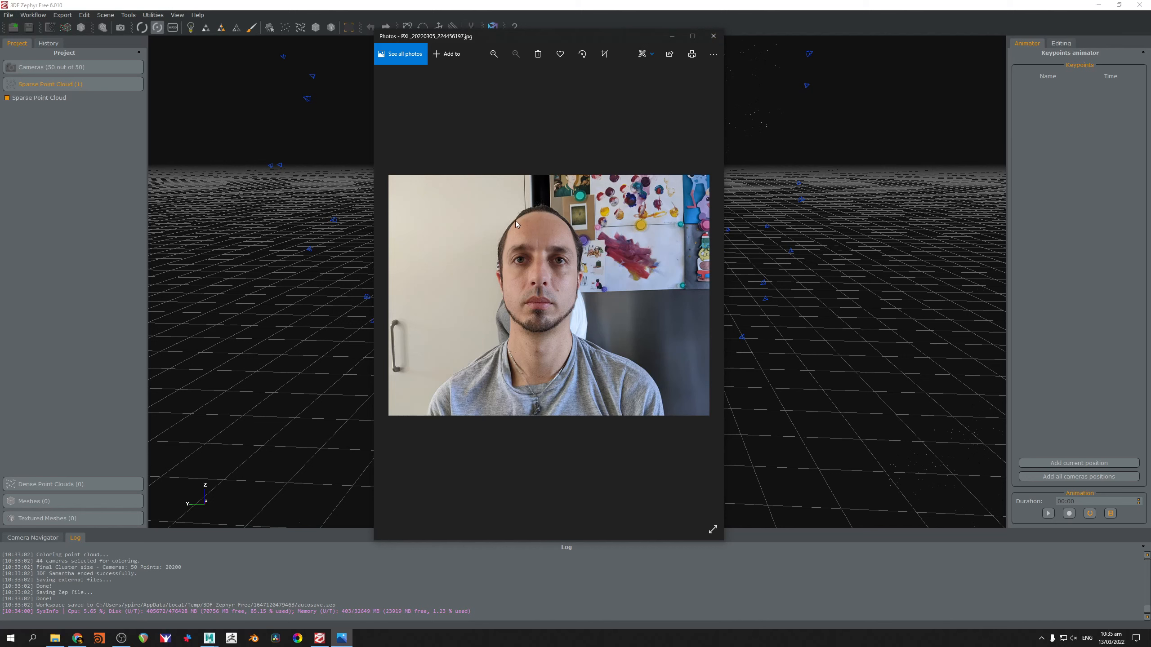
{"action": "left_click", "coordinate": [713, 36]}
{"action": "left_click_drag", "start_coordinate": [696, 105], "coordinate": [546, 310]}
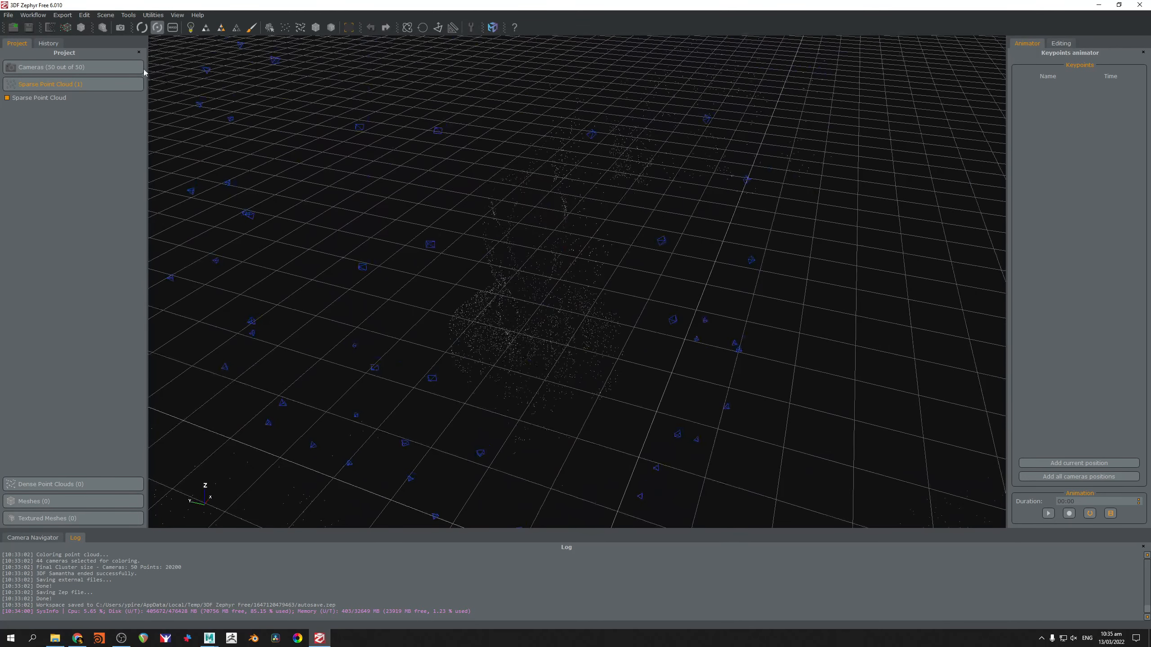
{"action": "left_click", "coordinate": [33, 15]}
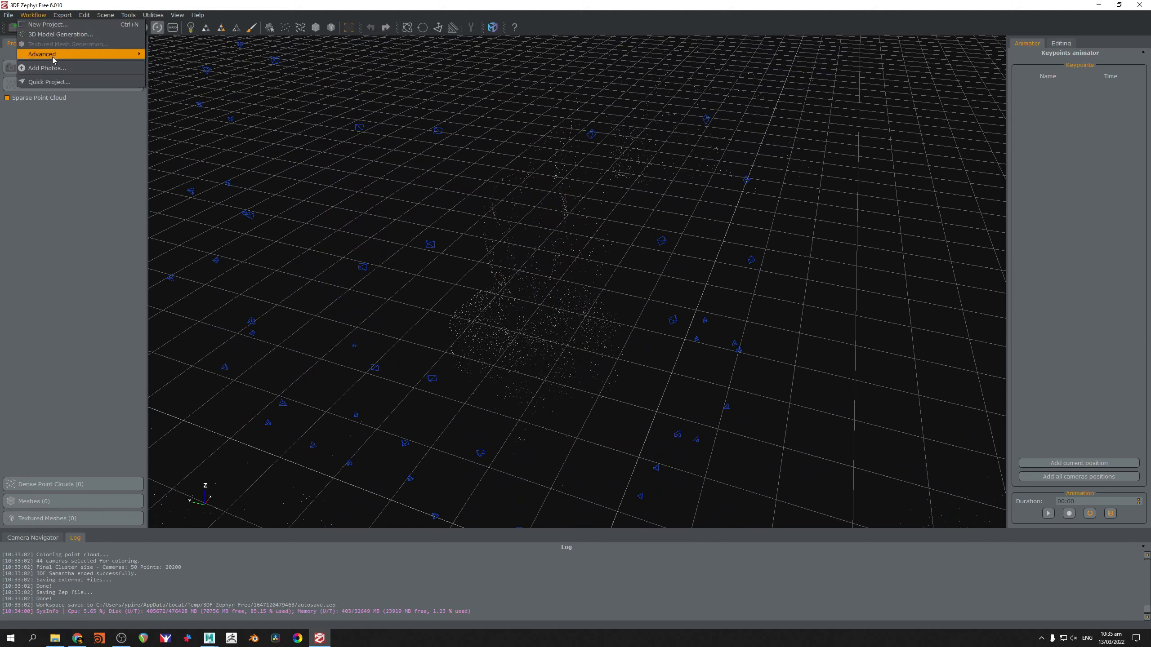
{"action": "mouse_move", "coordinate": [53, 59]}
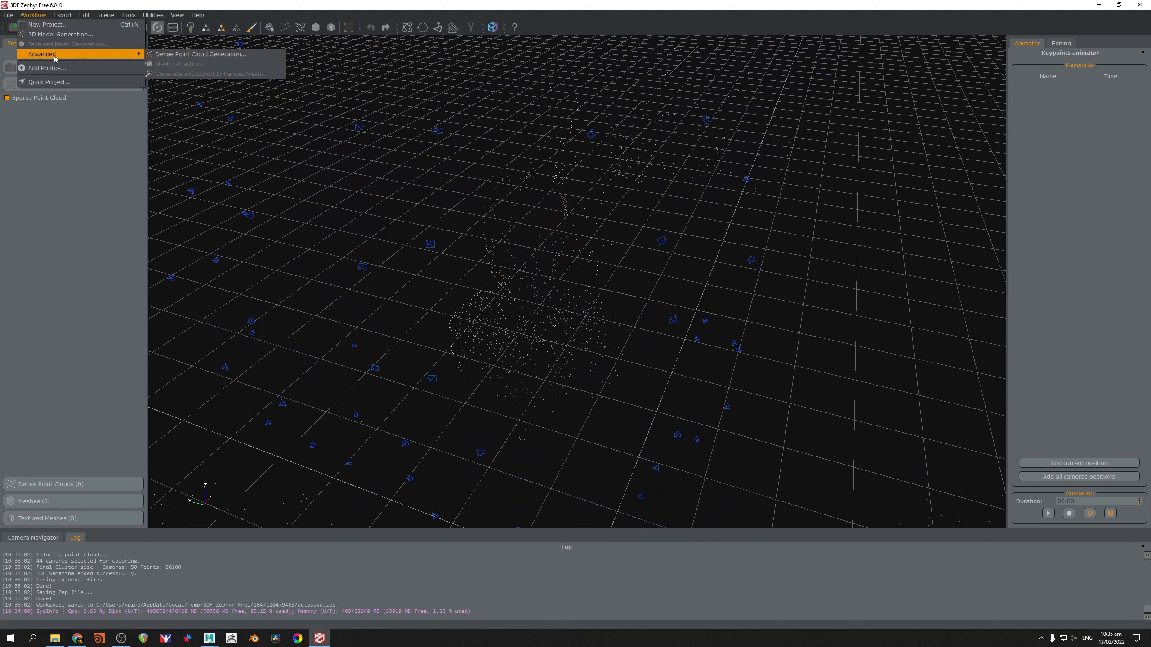
{"action": "left_click", "coordinate": [189, 56]}
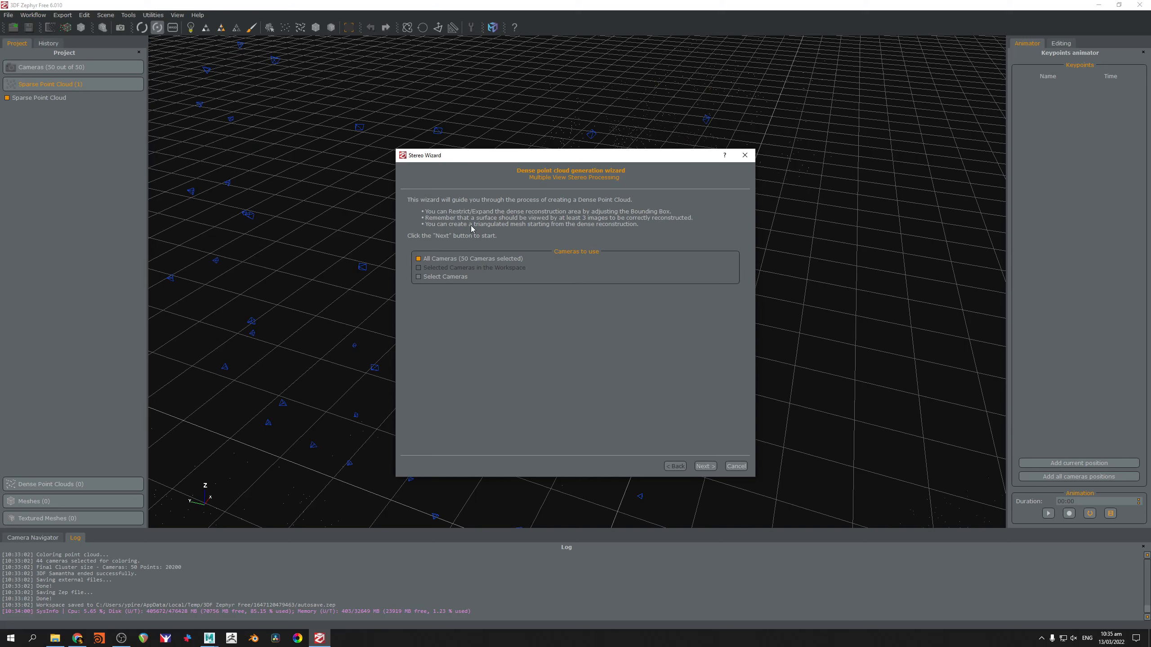
{"action": "left_click", "coordinate": [705, 466]}
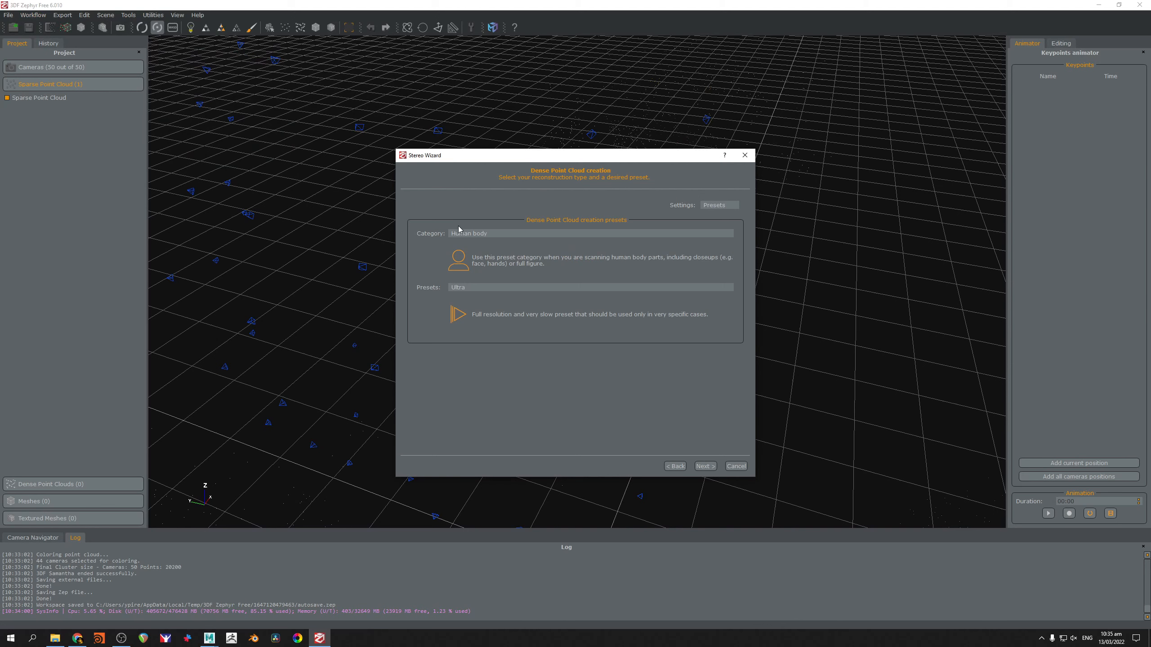
{"action": "left_click", "coordinate": [486, 237]}
{"action": "left_click", "coordinate": [483, 233]}
{"action": "left_click", "coordinate": [471, 288]}
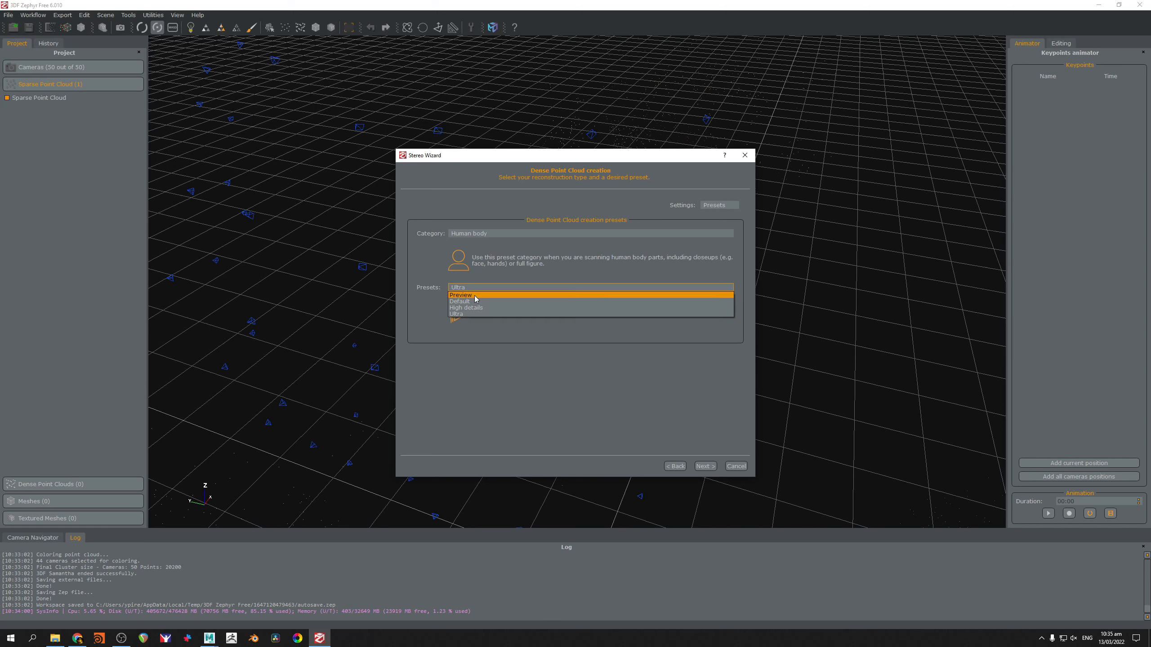
{"action": "left_click", "coordinate": [474, 295]}
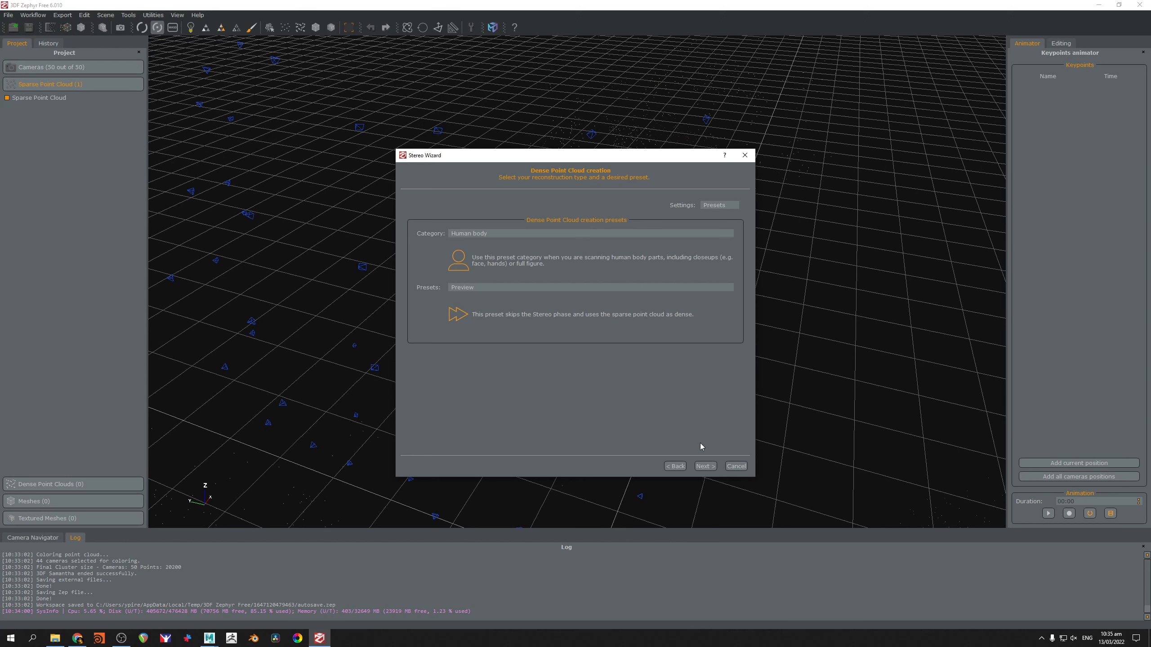
{"action": "left_click", "coordinate": [494, 293]}
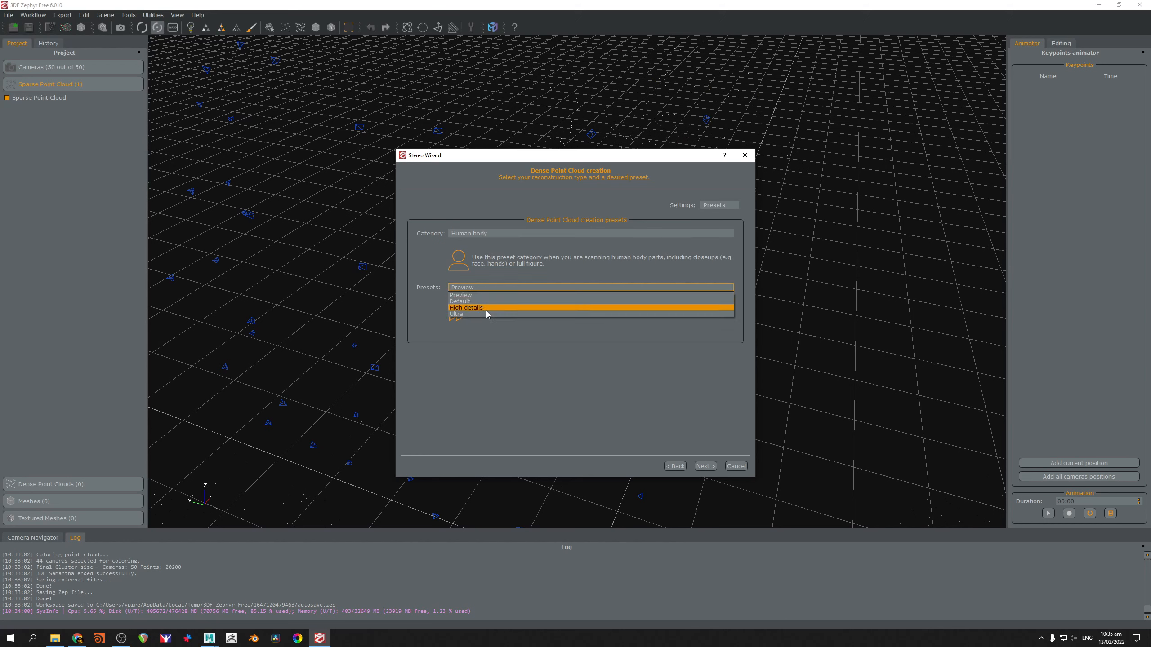
{"action": "left_click", "coordinate": [459, 357]}
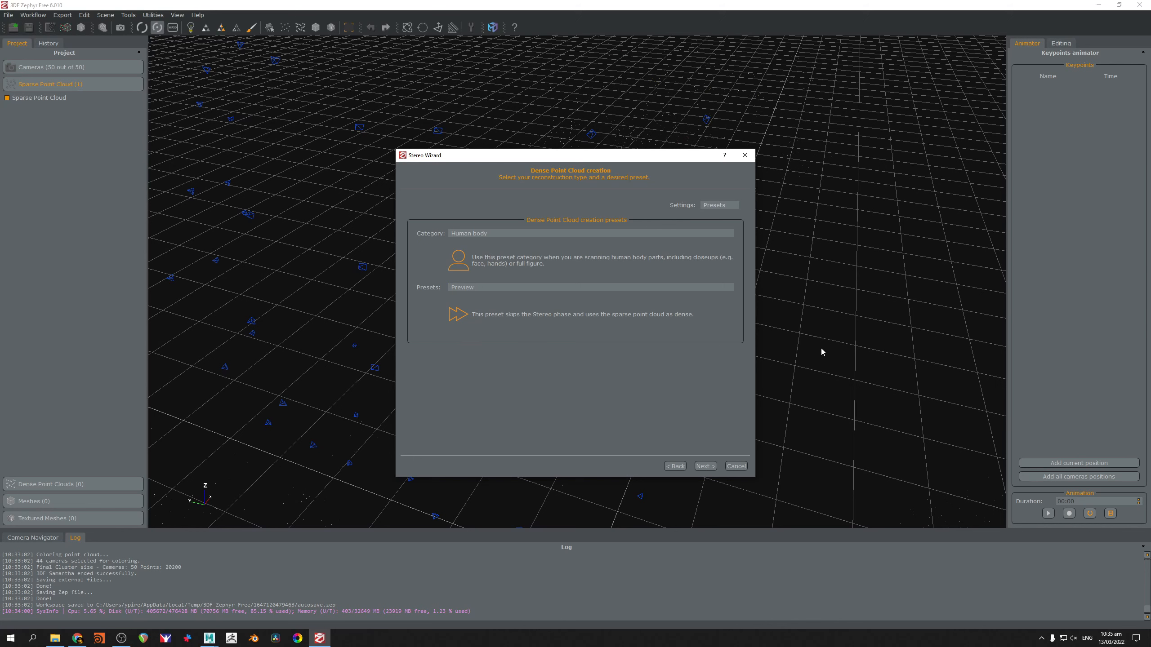
{"action": "left_click", "coordinate": [741, 467]}
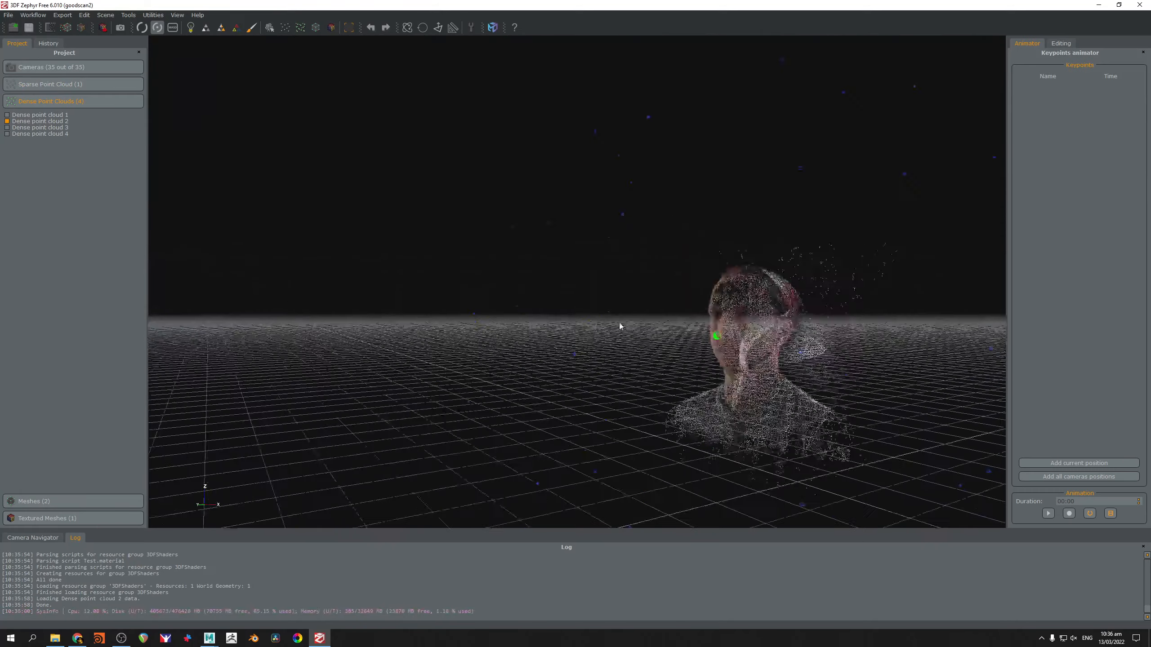
Compare dense point clouds 1 to 4 in the goodscan2 project by showing and hiding them, leaving only cloud 4 shown
{"action": "left_click_drag", "start_coordinate": [755, 313], "coordinate": [368, 230]}
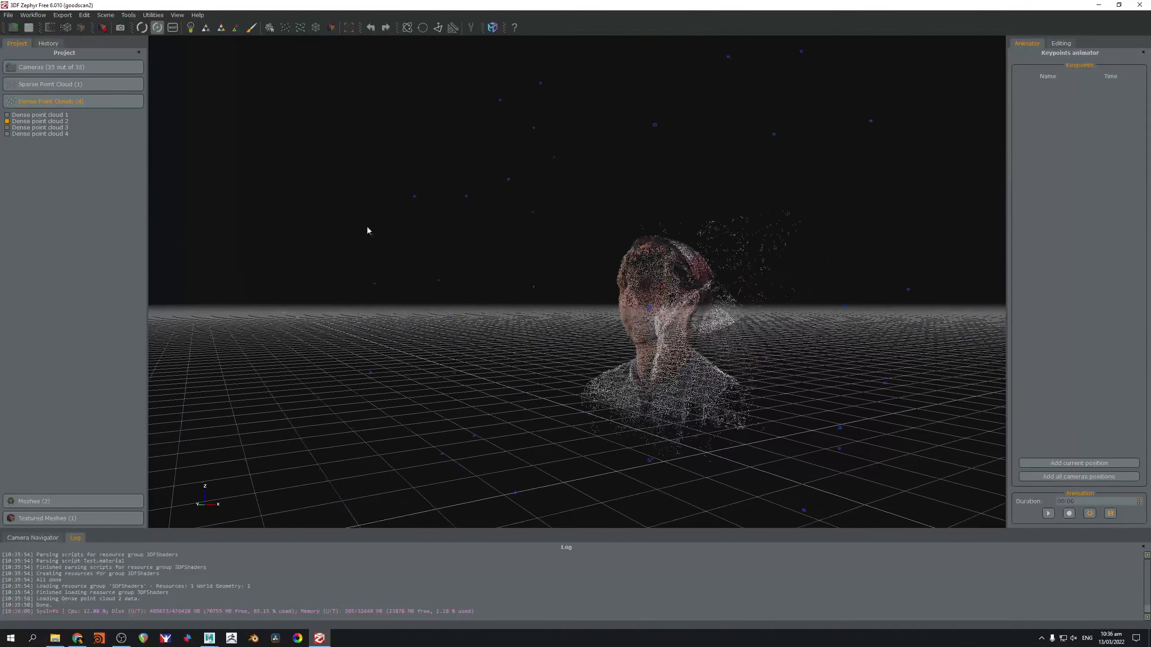
{"action": "left_click", "coordinate": [6, 127]}
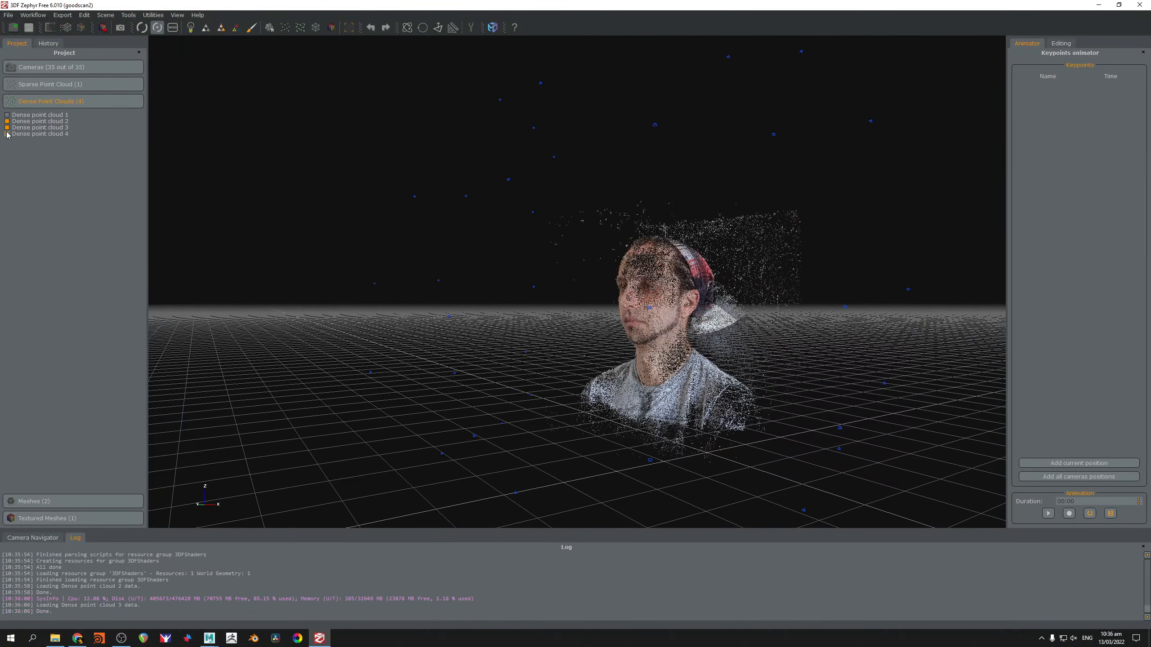
{"action": "left_click", "coordinate": [7, 134]}
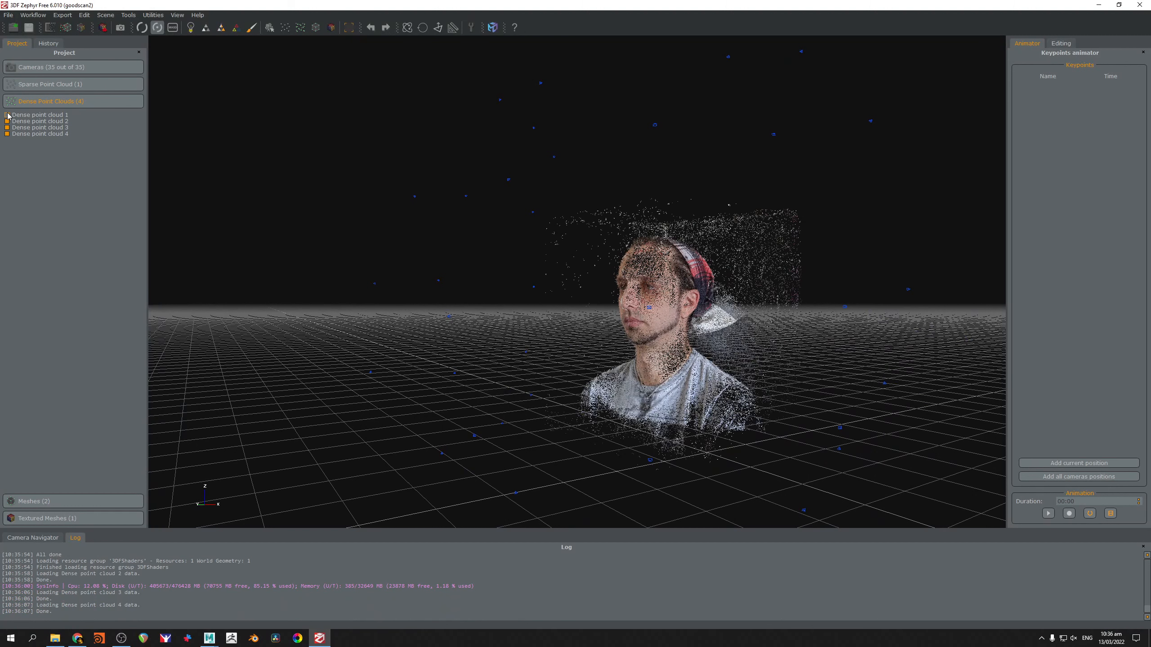
{"action": "left_click", "coordinate": [7, 115]}
{"action": "left_click", "coordinate": [7, 127]}
{"action": "left_click", "coordinate": [7, 121]}
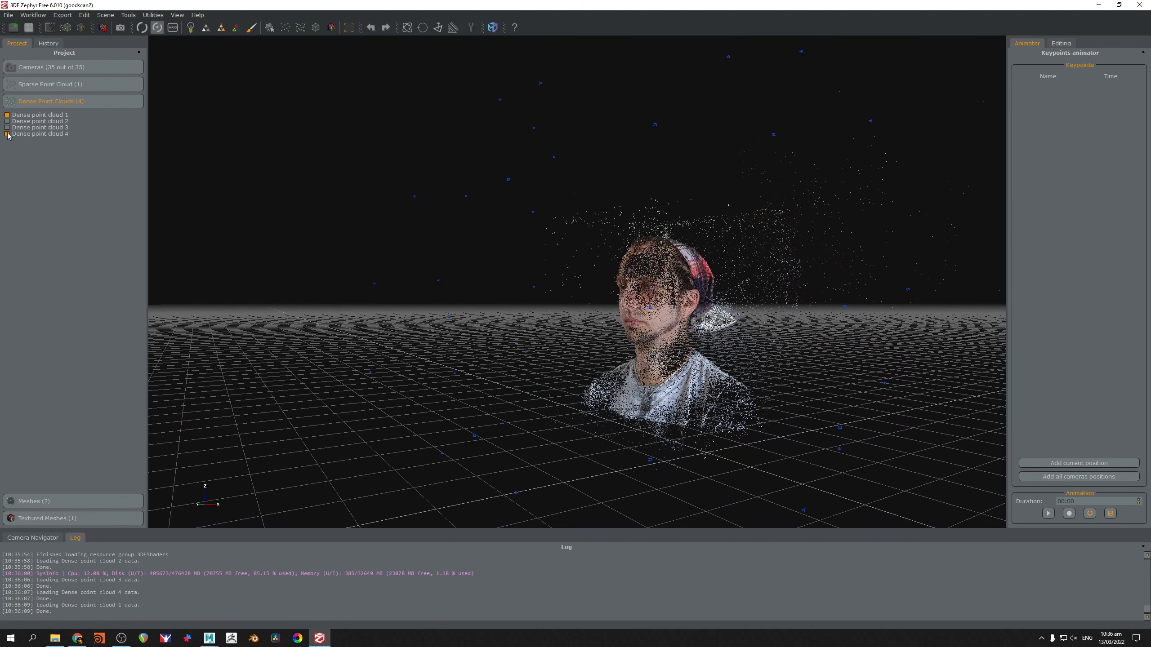
{"action": "left_click", "coordinate": [6, 134]}
{"action": "left_click", "coordinate": [7, 121]}
{"action": "left_click", "coordinate": [7, 115]}
{"action": "left_click", "coordinate": [6, 121]}
{"action": "left_click", "coordinate": [7, 134]}
{"action": "left_click_drag", "start_coordinate": [553, 281], "coordinate": [631, 306]}
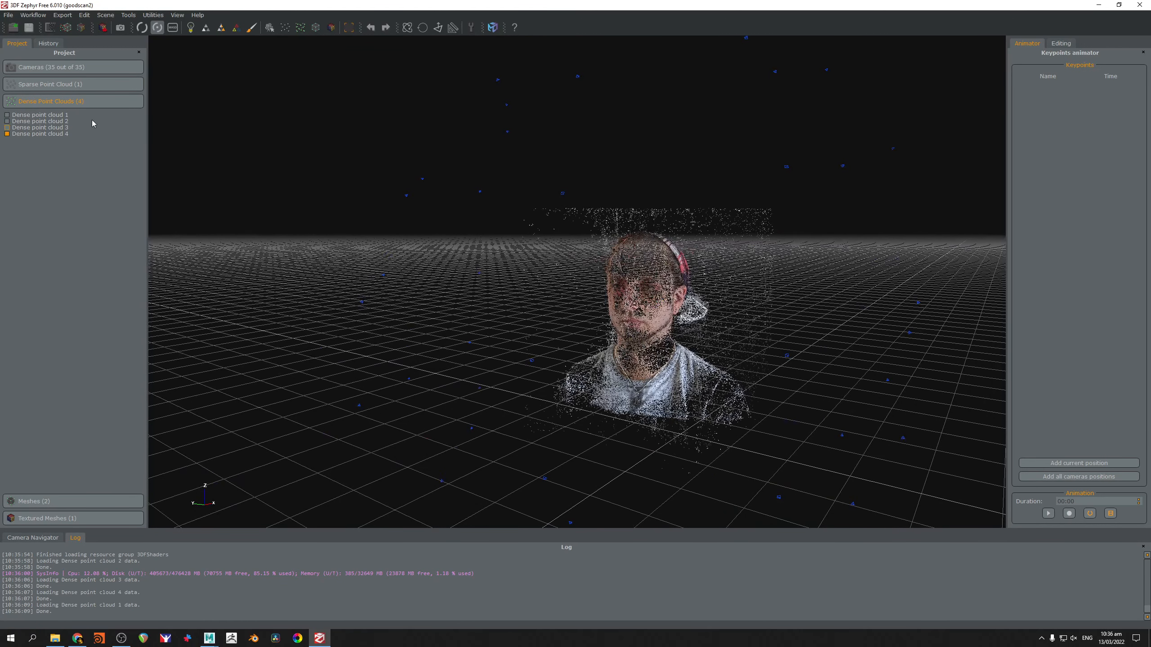
Start a mesh extraction using all cameras and choose Dense point cloud 3 as its source
{"action": "left_click", "coordinate": [41, 16]}
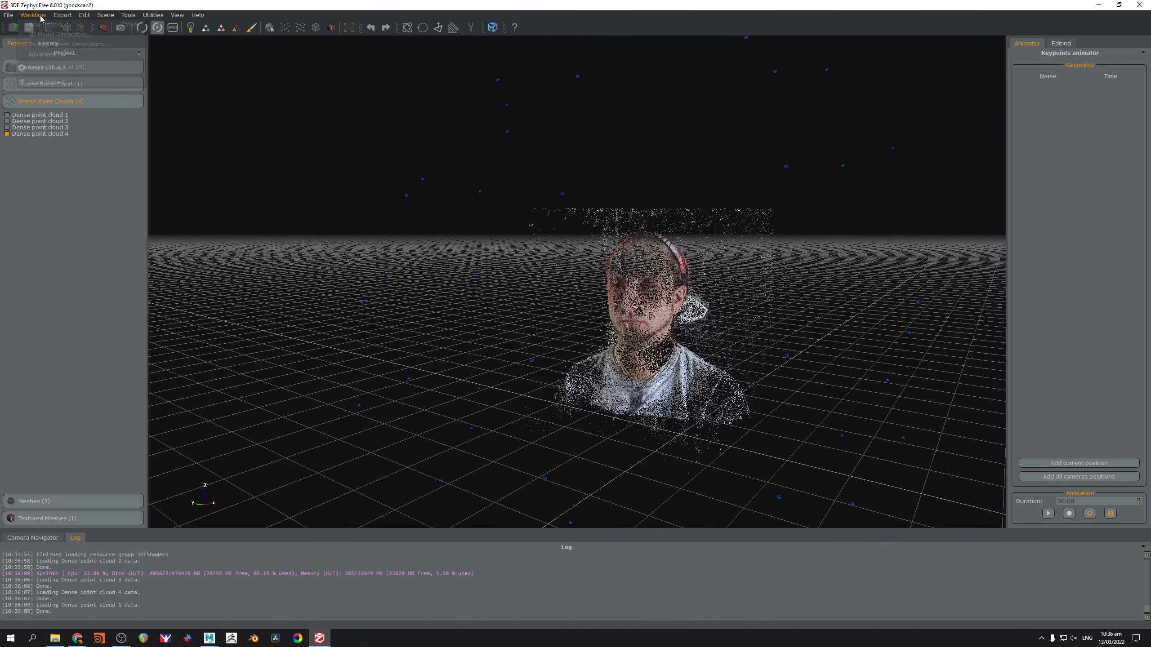
{"action": "left_click", "coordinate": [41, 16]}
{"action": "left_click", "coordinate": [31, 17]}
{"action": "mouse_move", "coordinate": [47, 55]}
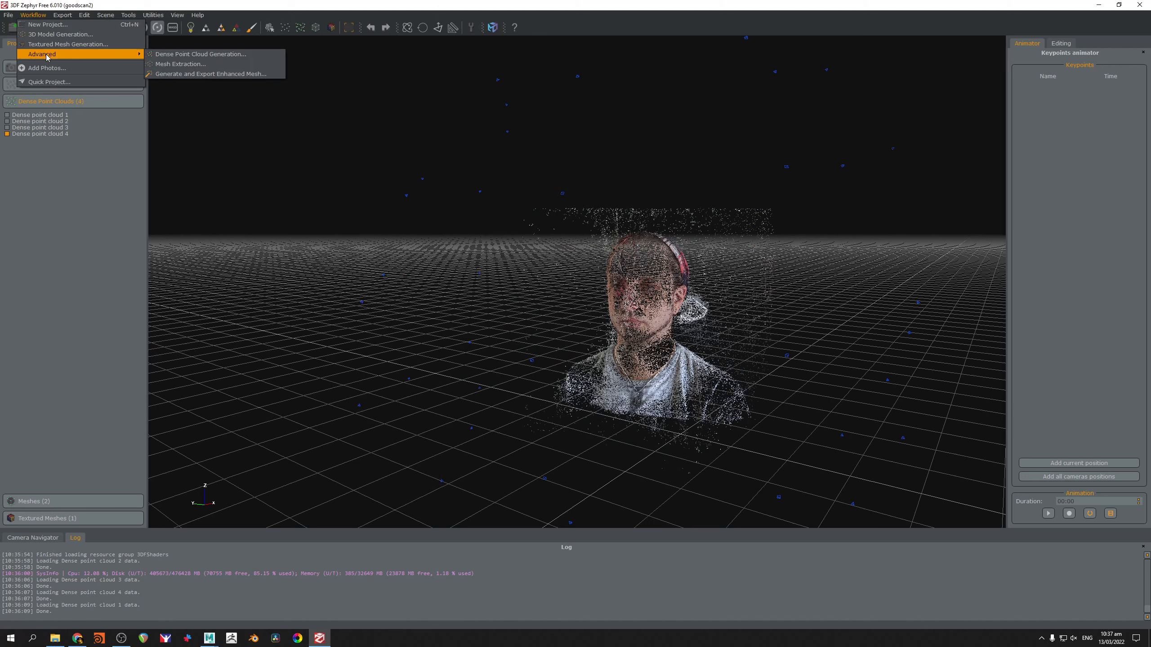
{"action": "left_click", "coordinate": [236, 65]}
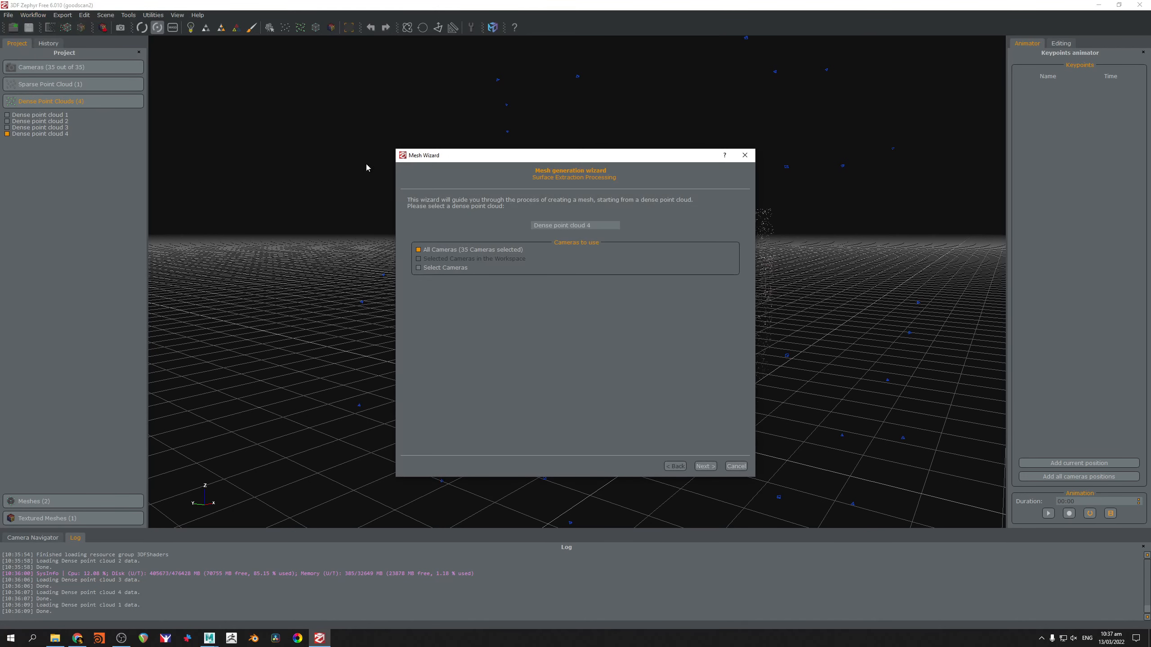
{"action": "left_click", "coordinate": [576, 226]}
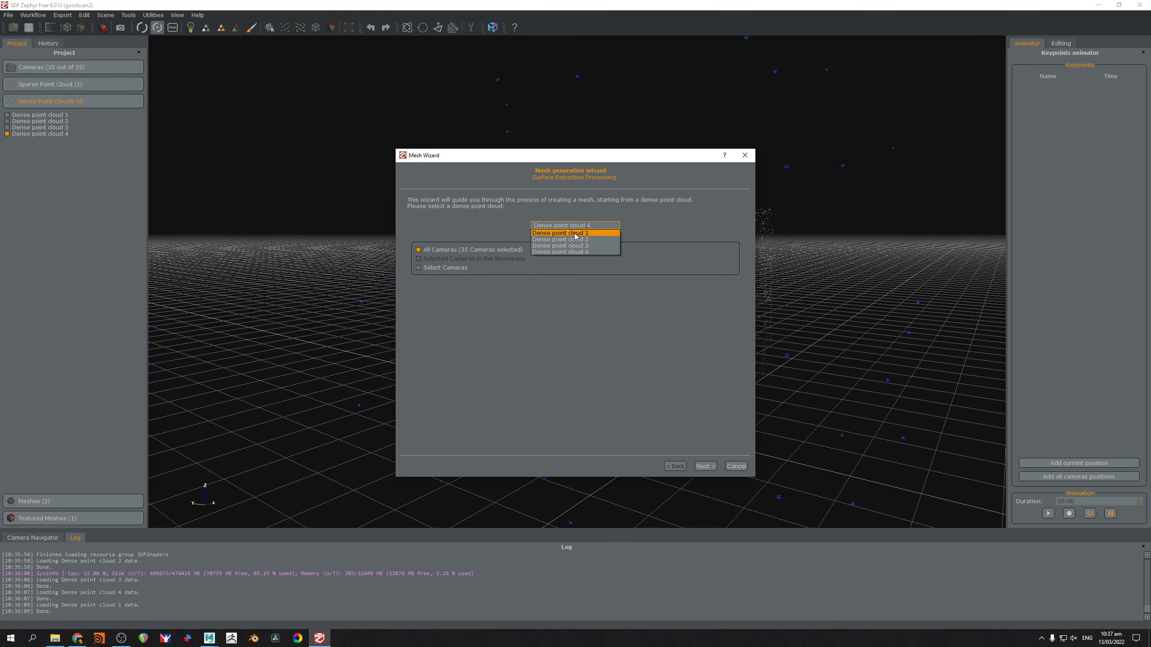
{"action": "left_click", "coordinate": [585, 252]}
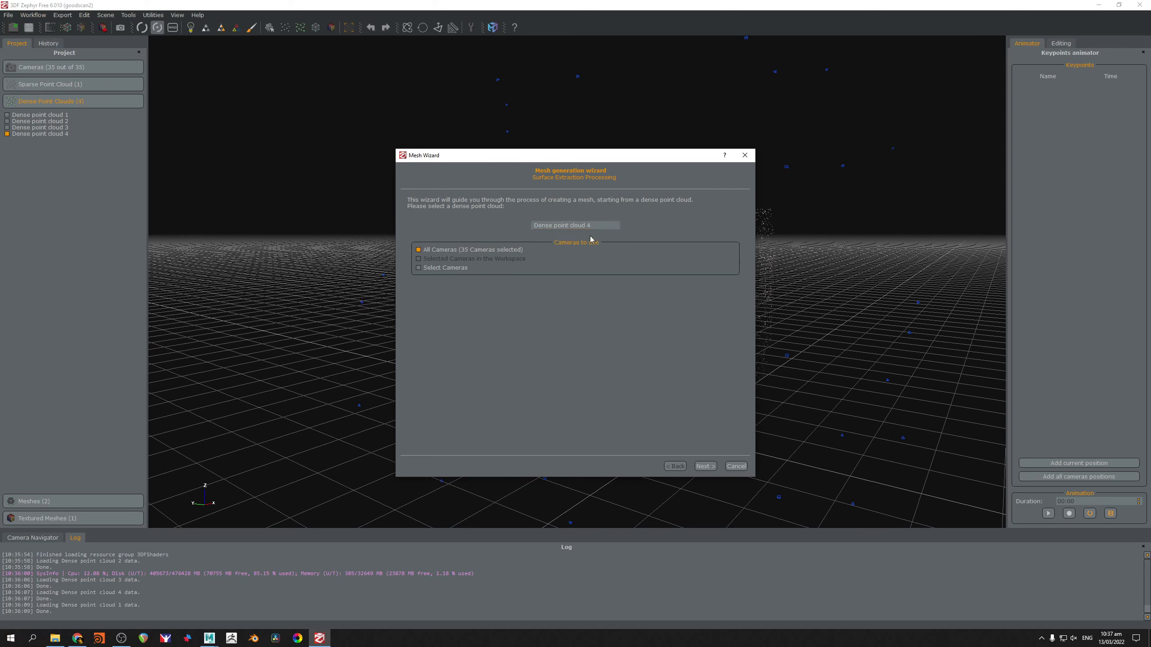
{"action": "left_click", "coordinate": [589, 226]}
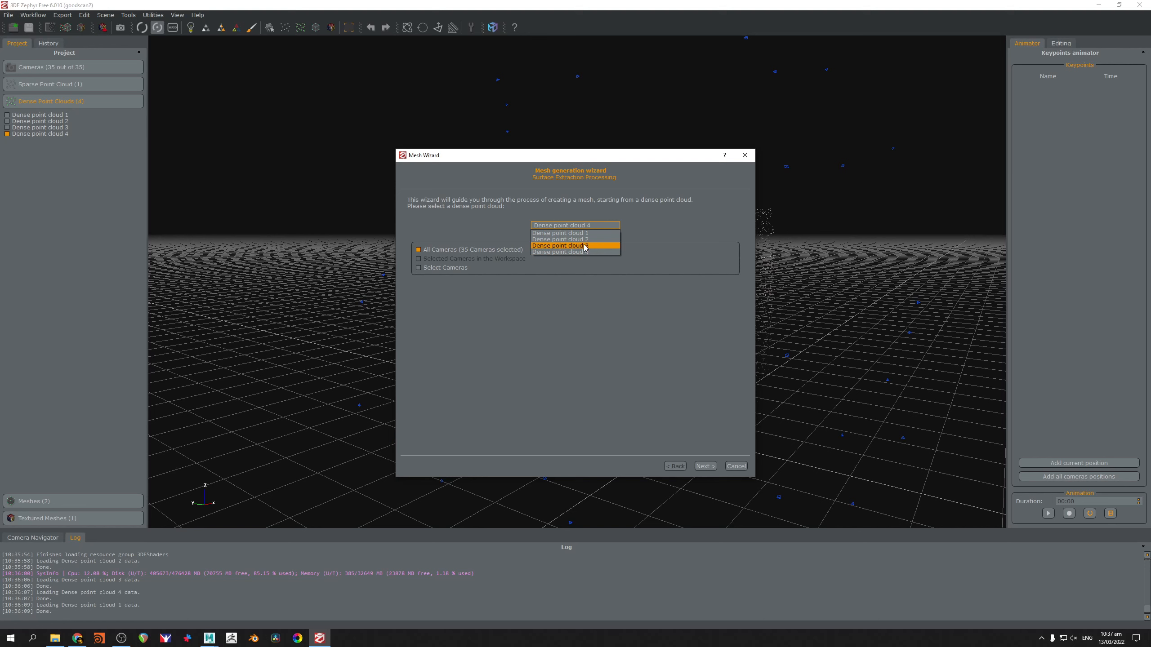
{"action": "left_click", "coordinate": [584, 247]}
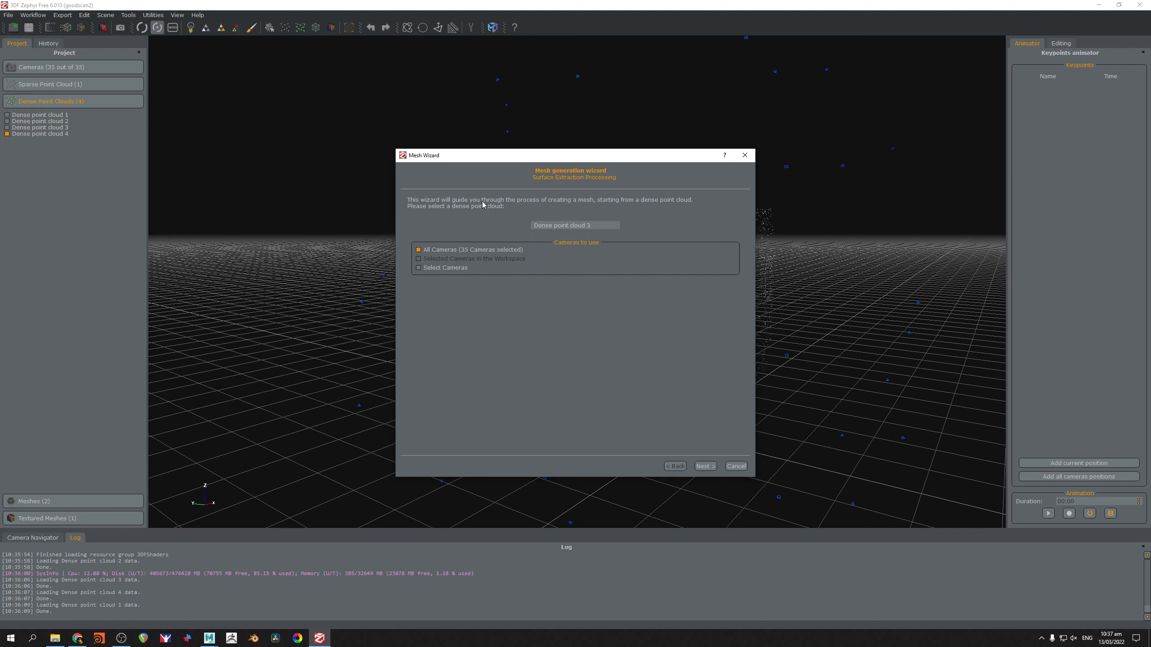
Compare the Human body surface reconstruction presets, including Preview, and choose Ultra
{"action": "left_click", "coordinate": [705, 466]}
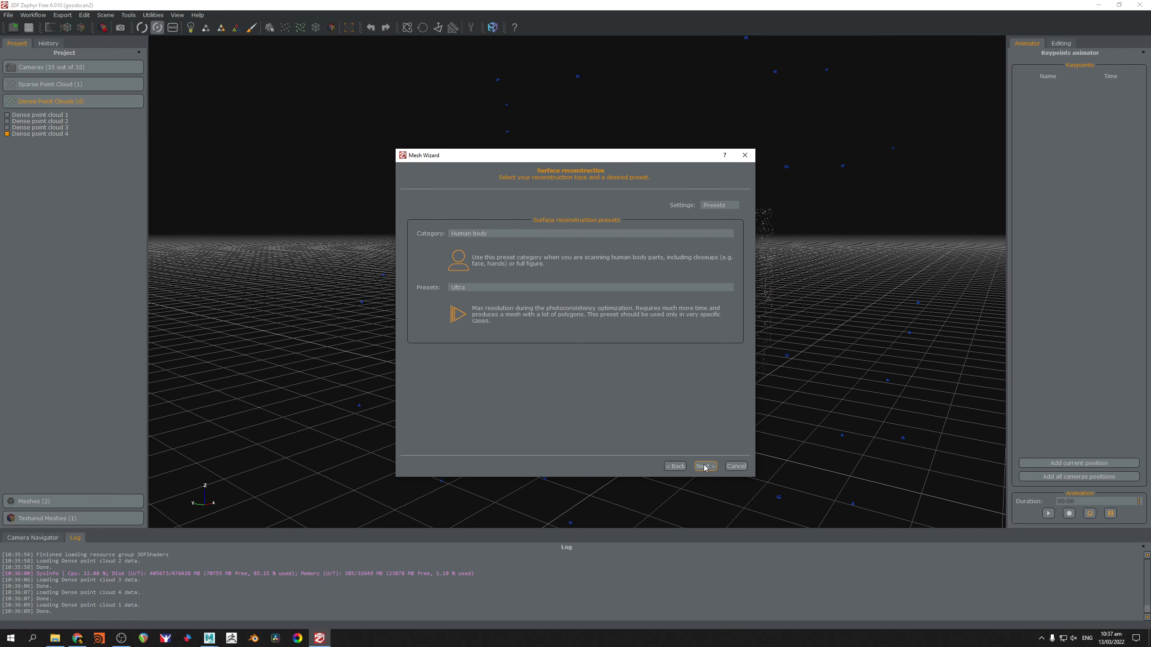
{"action": "left_click", "coordinate": [475, 289]}
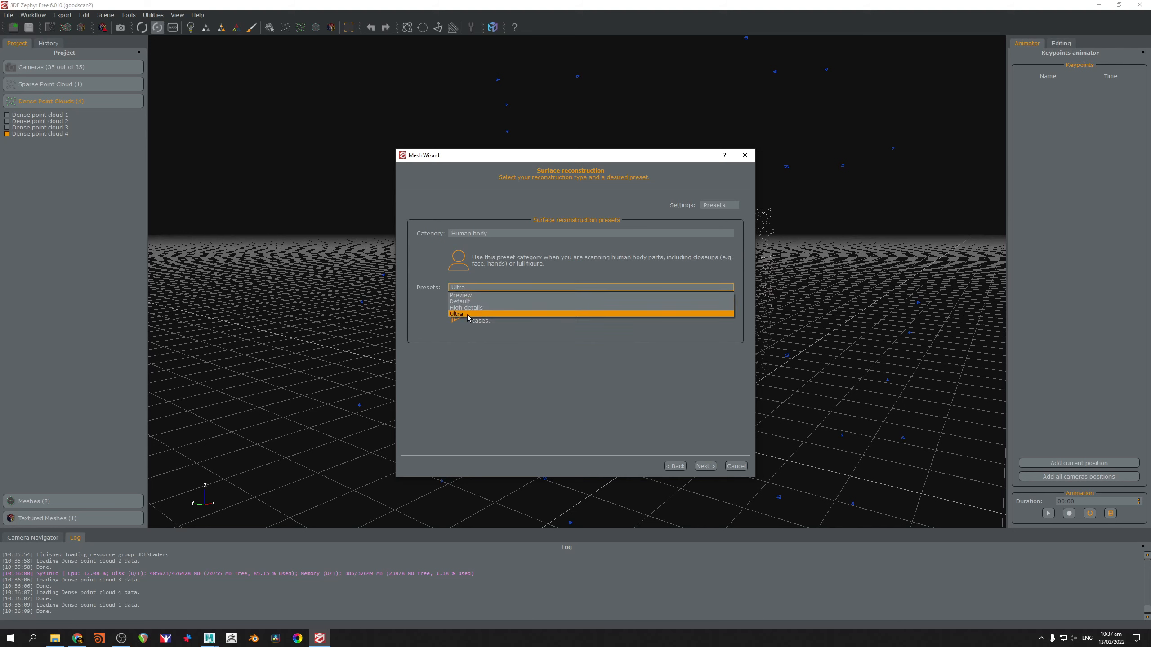
{"action": "left_click", "coordinate": [471, 357]}
{"action": "left_click", "coordinate": [495, 287]}
{"action": "left_click", "coordinate": [494, 301]}
{"action": "left_click", "coordinate": [493, 294]}
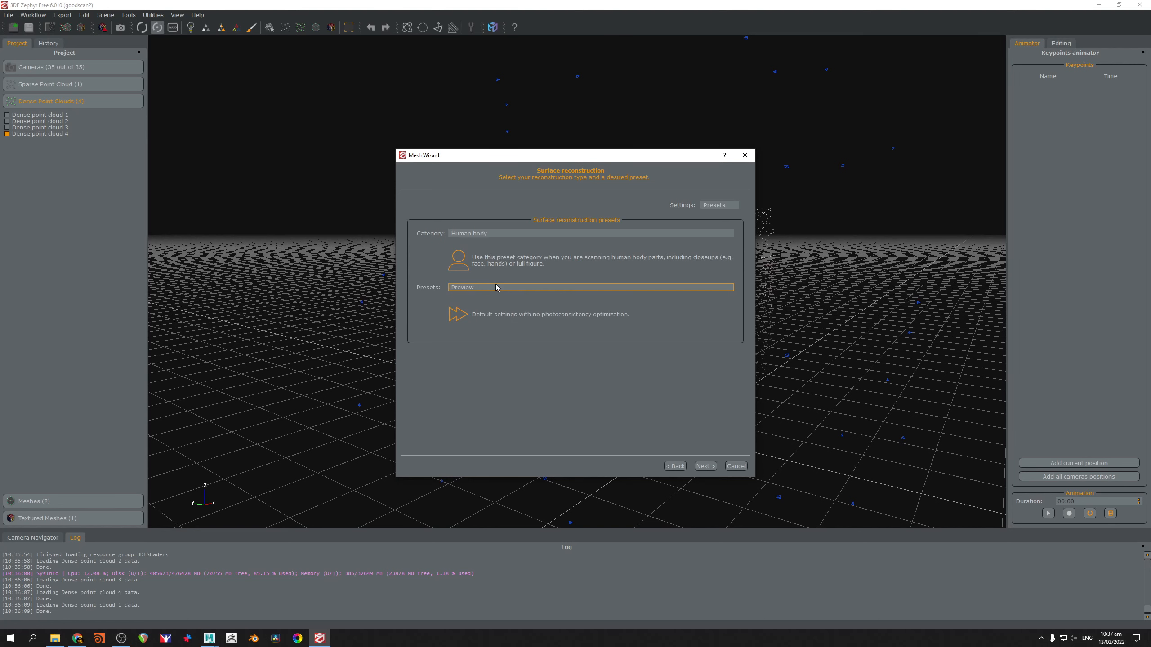
{"action": "left_click", "coordinate": [497, 287]}
{"action": "left_click", "coordinate": [492, 316]}
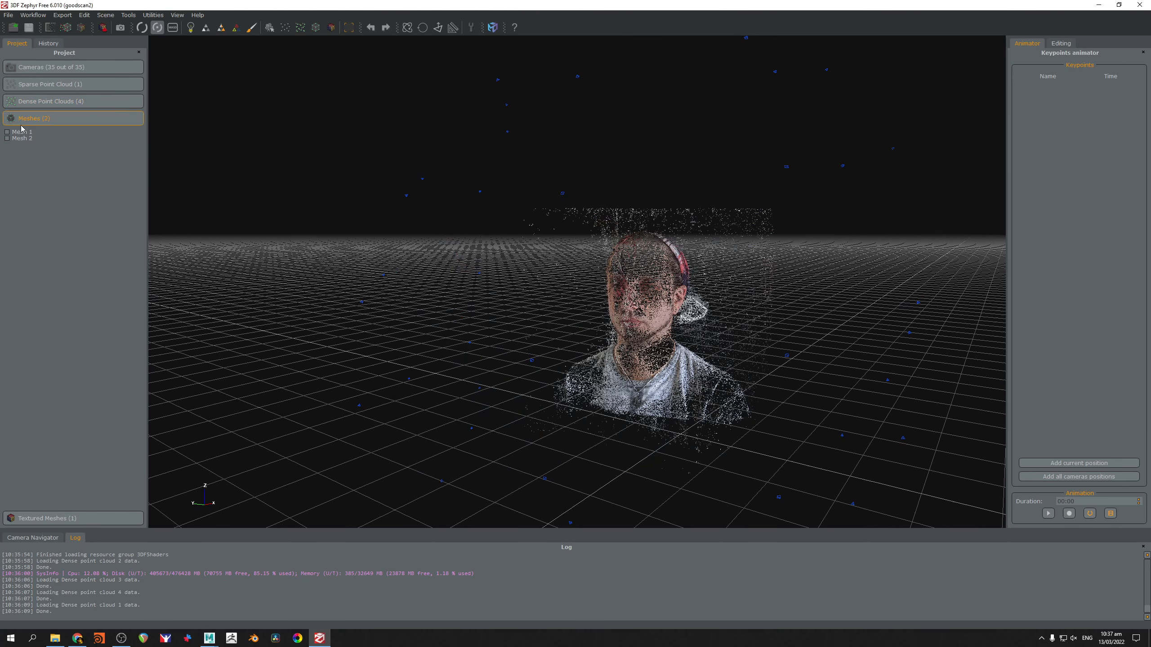
Show Mesh 1 and Mesh 2 and examine the reconstructed bust from several sides
{"action": "left_click", "coordinate": [7, 132]}
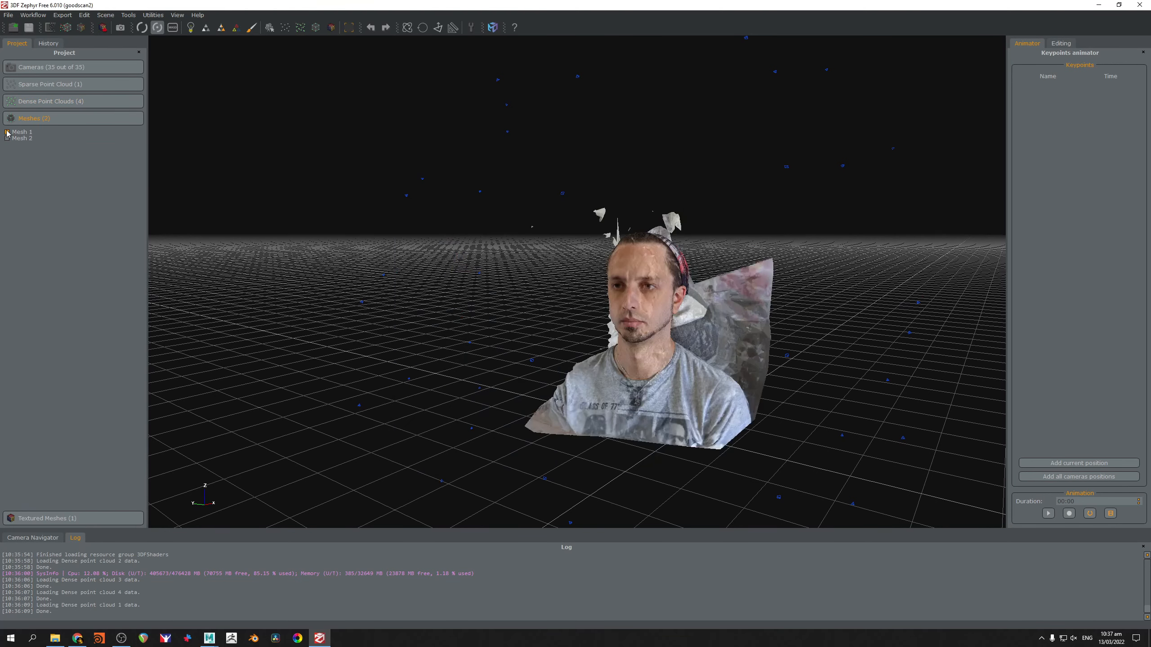
{"action": "left_click_drag", "start_coordinate": [561, 287], "coordinate": [760, 282]}
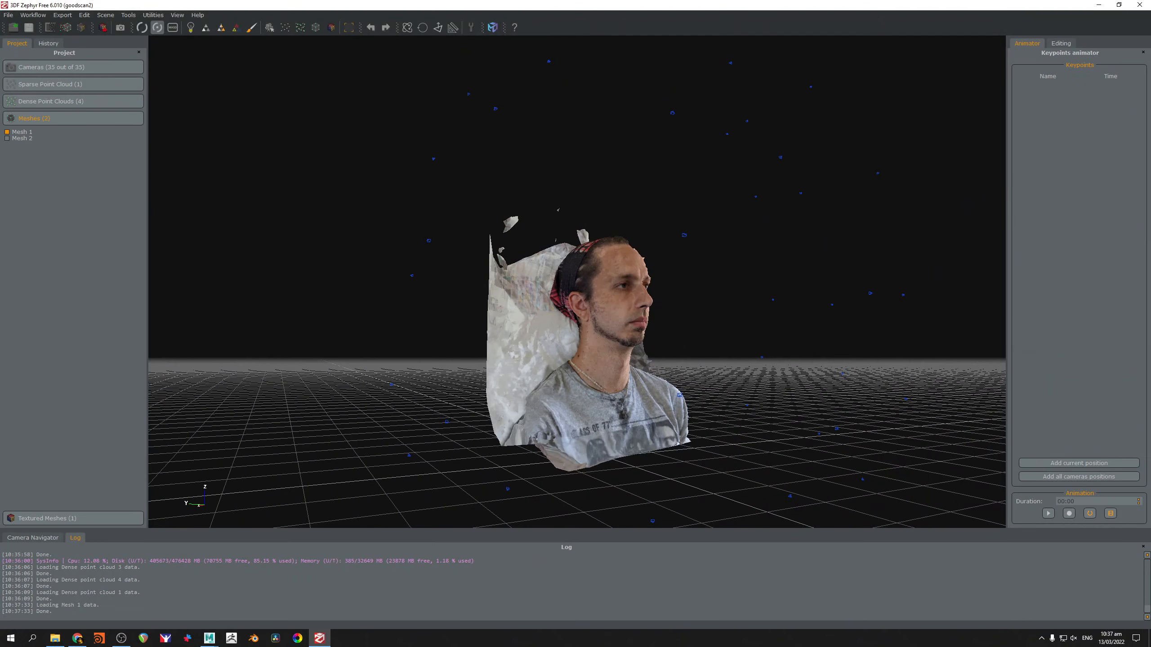
{"action": "left_click", "coordinate": [7, 138]}
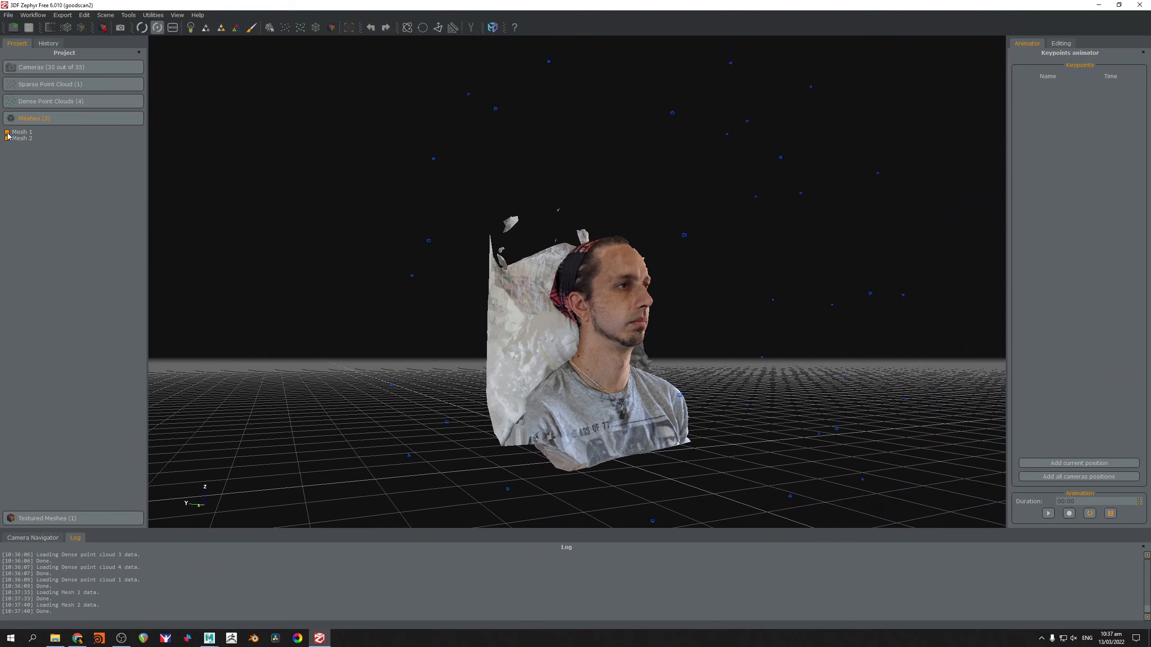
{"action": "left_click_drag", "start_coordinate": [573, 328], "coordinate": [437, 316]}
{"action": "scroll", "coordinate": [437, 316], "scroll_direction": "up", "scroll_amount": 6}
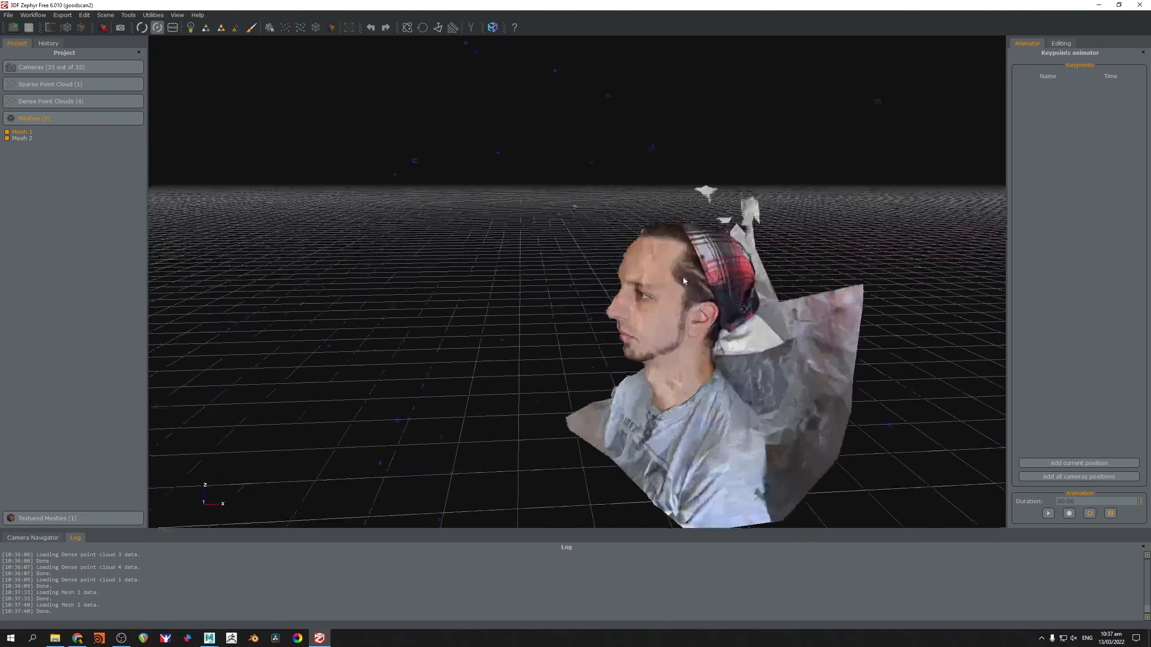
Inspect the reconstructed face close up from the front and both profiles, checking the eyes, nose, ears and forehead
{"action": "left_click_drag", "start_coordinate": [663, 286], "coordinate": [870, 256]}
{"action": "left_click_drag", "start_coordinate": [693, 244], "coordinate": [744, 271]}
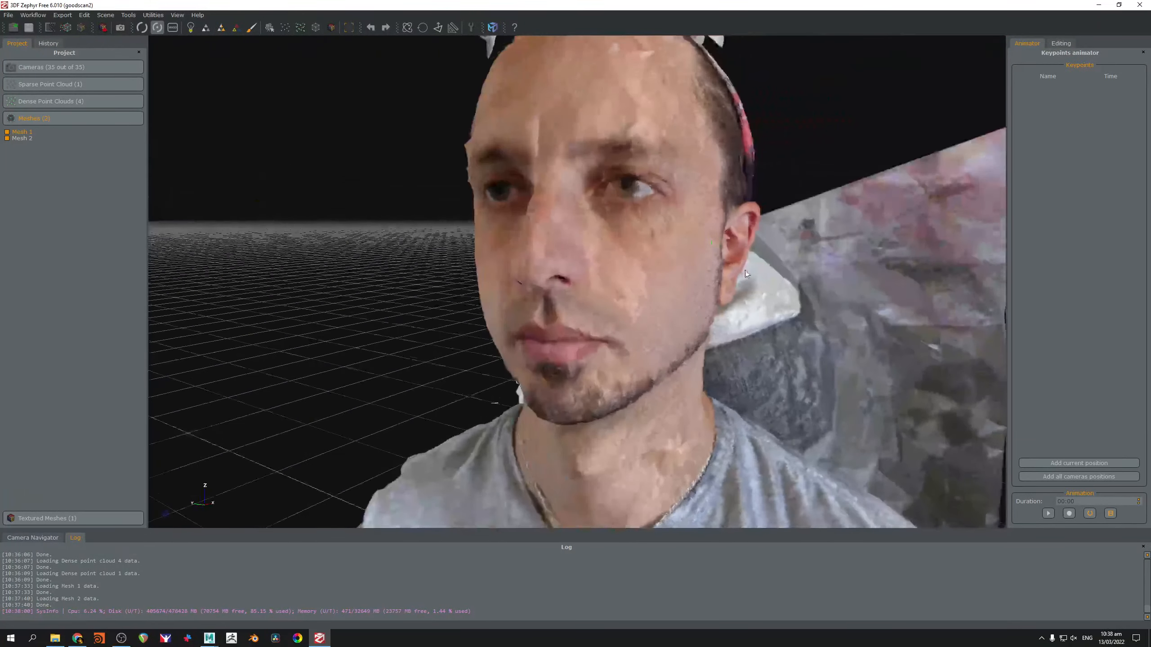
{"action": "scroll", "coordinate": [739, 257], "scroll_direction": "down", "scroll_amount": 4}
{"action": "left_click_drag", "start_coordinate": [671, 257], "coordinate": [720, 245]}
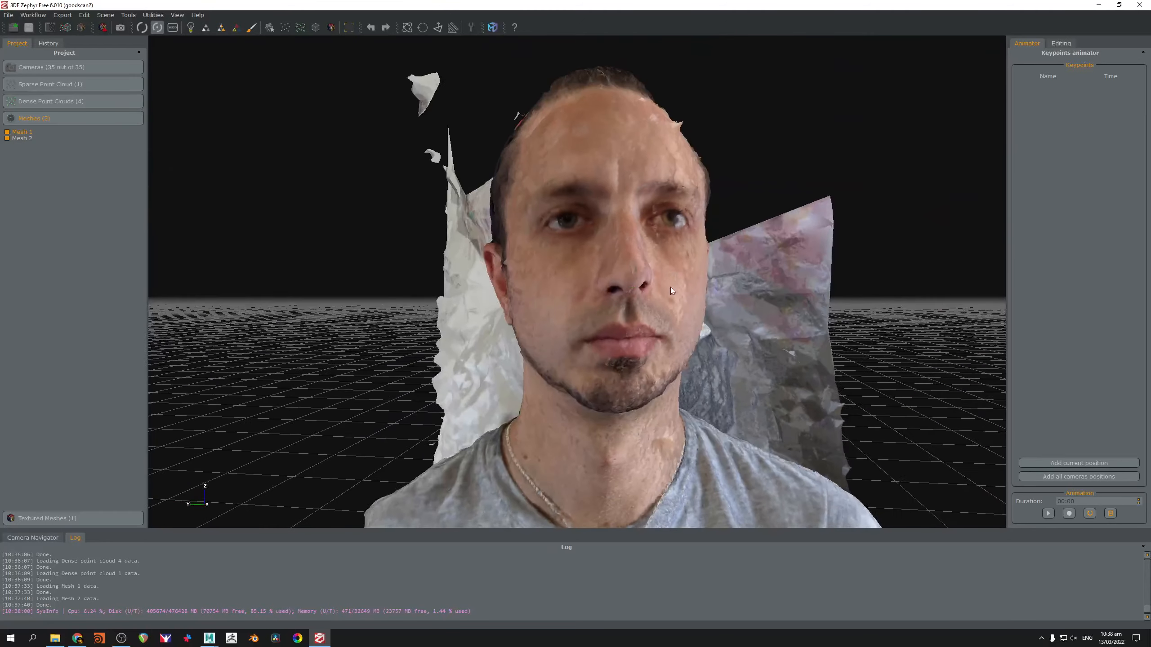
{"action": "left_click_drag", "start_coordinate": [586, 245], "coordinate": [477, 332]}
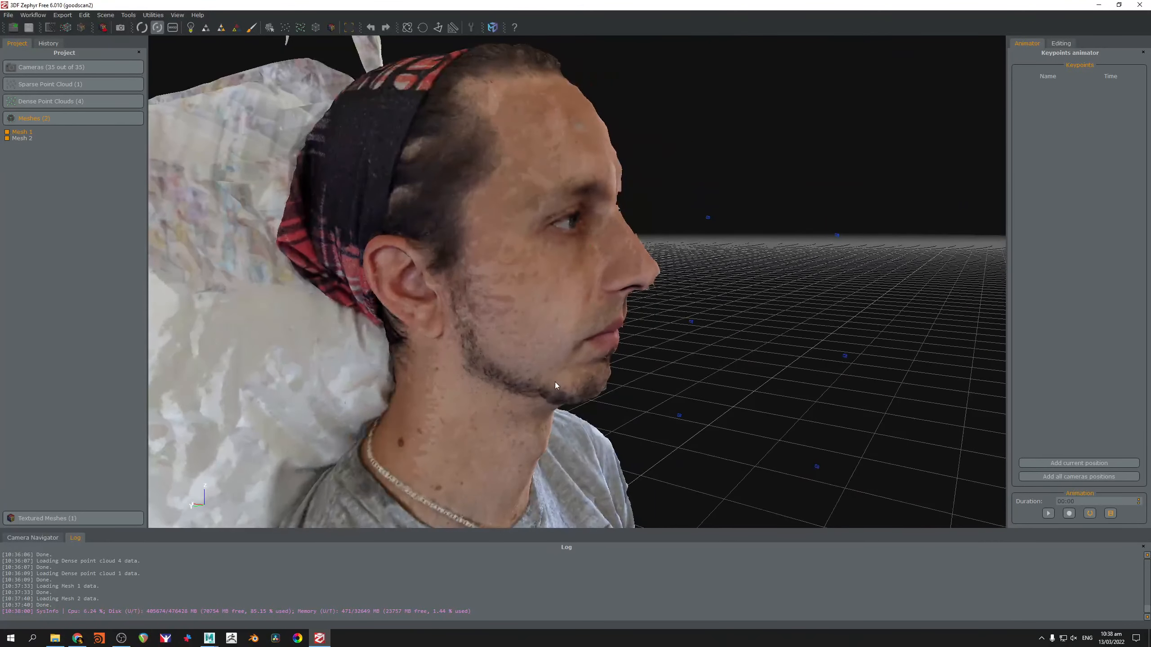
{"action": "left_click_drag", "start_coordinate": [555, 382], "coordinate": [496, 270]}
{"action": "scroll", "coordinate": [577, 224], "scroll_direction": "up", "scroll_amount": 5}
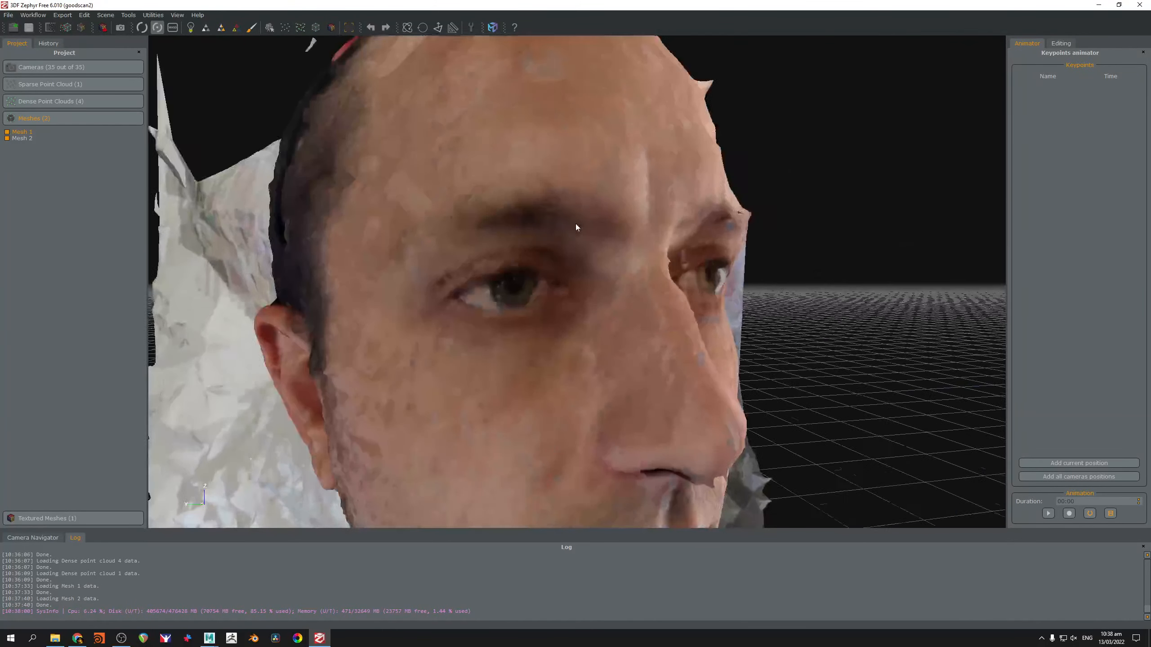
{"action": "left_click_drag", "start_coordinate": [614, 281], "coordinate": [682, 214]}
{"action": "left_click_drag", "start_coordinate": [578, 277], "coordinate": [590, 238]}
{"action": "scroll", "coordinate": [829, 272], "scroll_direction": "down", "scroll_amount": 5}
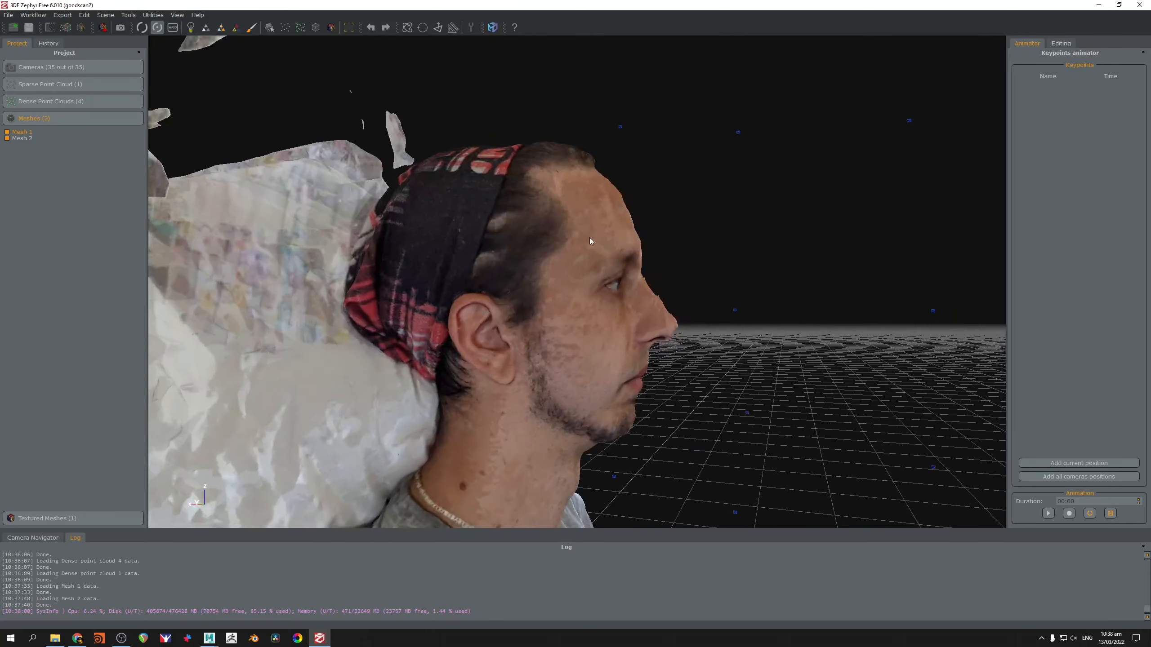
{"action": "left_click_drag", "start_coordinate": [611, 306], "coordinate": [568, 344]}
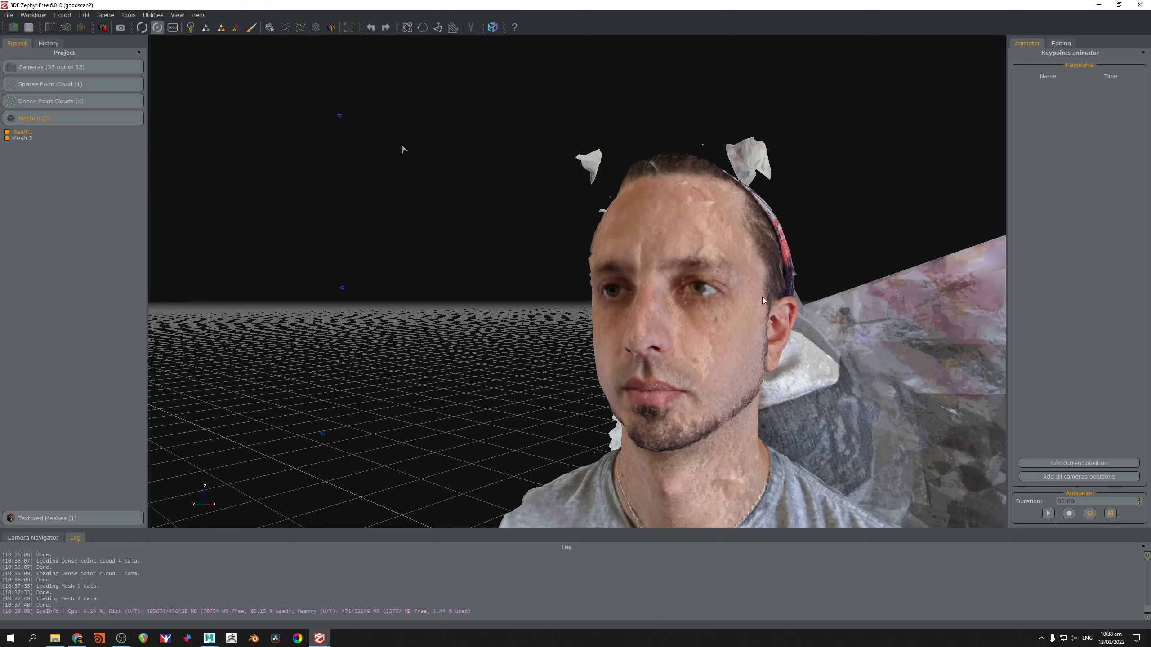
{"action": "left_click_drag", "start_coordinate": [734, 327], "coordinate": [626, 231]}
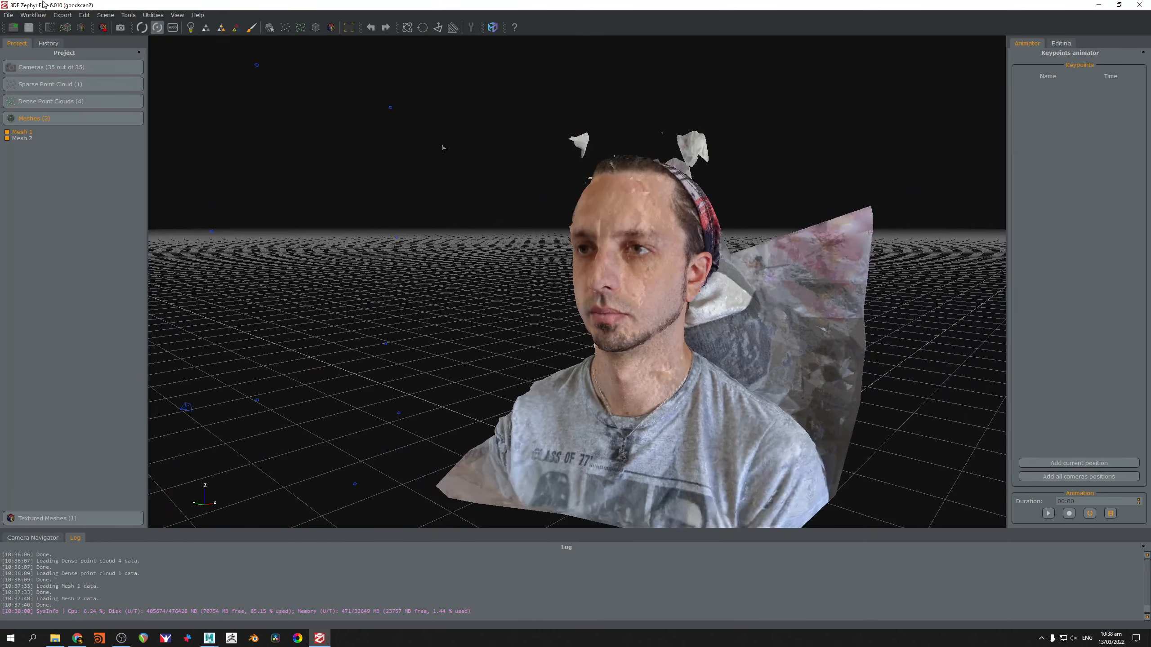
Set up a textured mesh generation from Mesh 2 with all cameras, the General category and the High details preset
{"action": "left_click", "coordinate": [34, 15]}
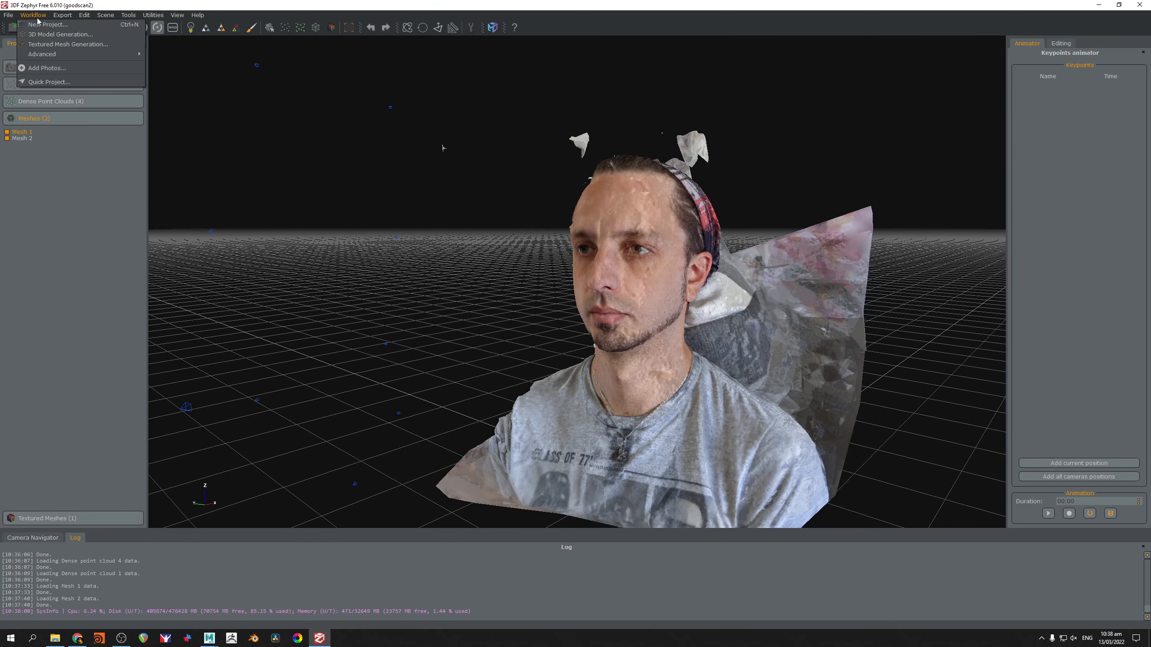
{"action": "left_click", "coordinate": [47, 44]}
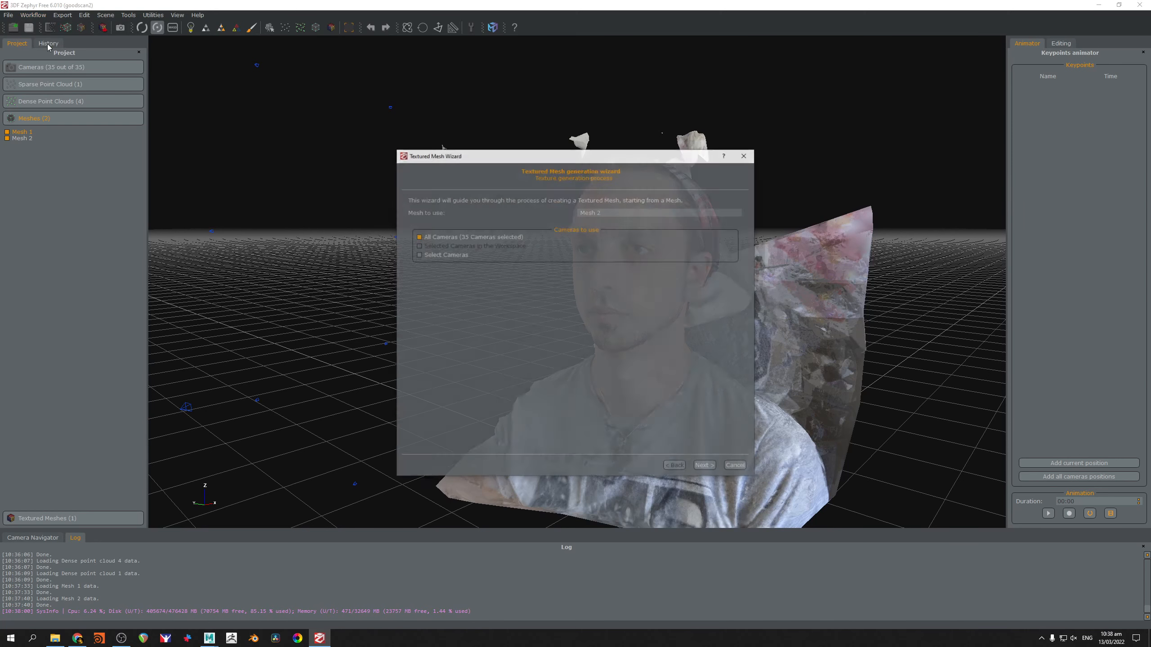
{"action": "left_click", "coordinate": [597, 214]}
{"action": "left_click", "coordinate": [597, 218]}
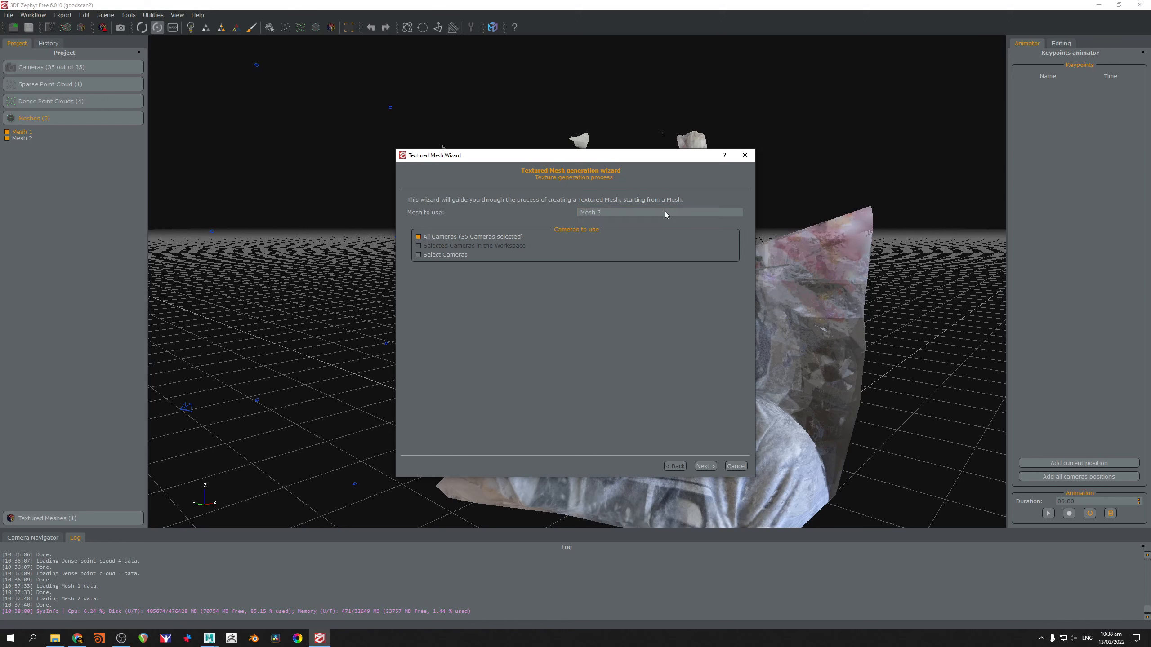
{"action": "left_click", "coordinate": [706, 466]}
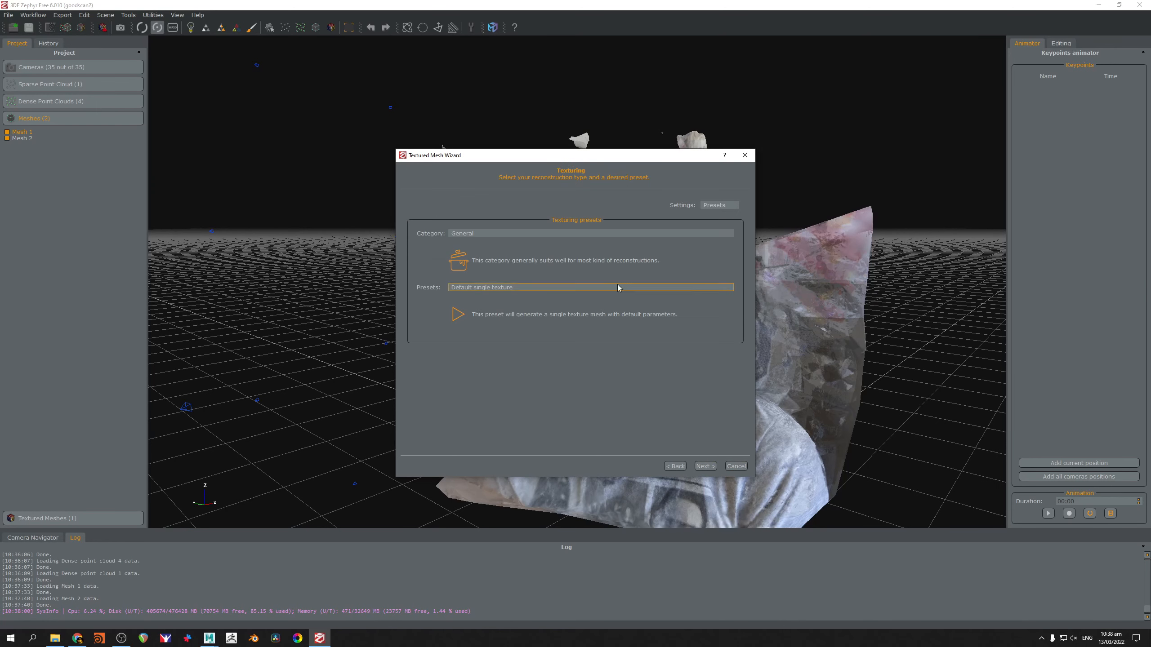
{"action": "left_click", "coordinate": [513, 288]}
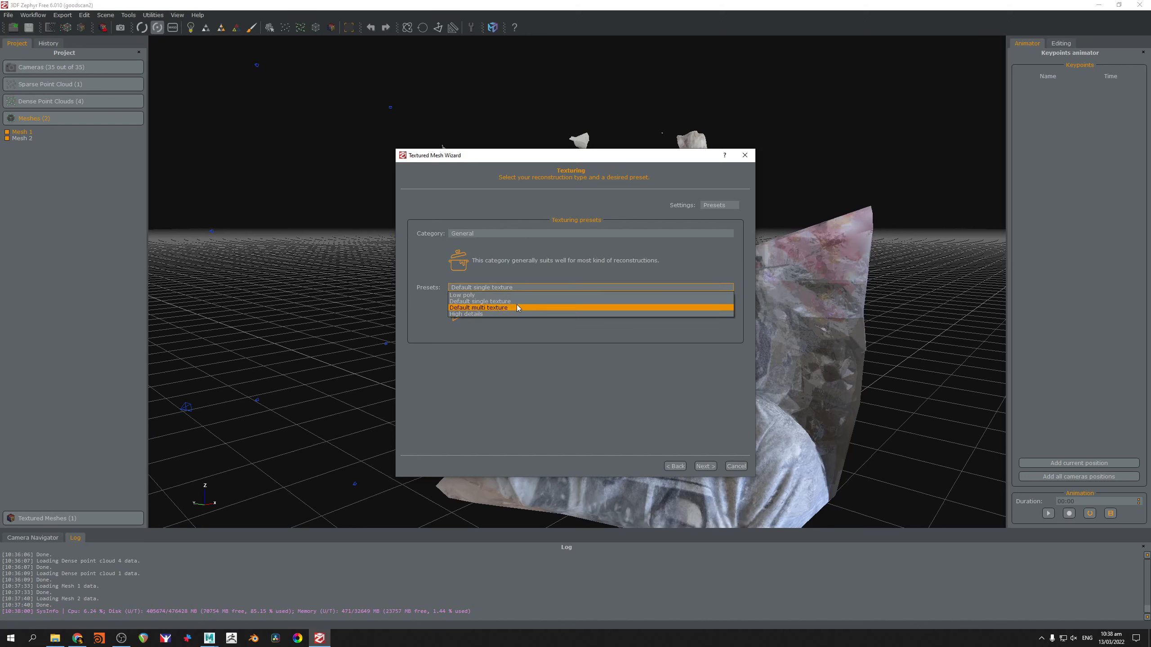
{"action": "left_click", "coordinate": [501, 316]}
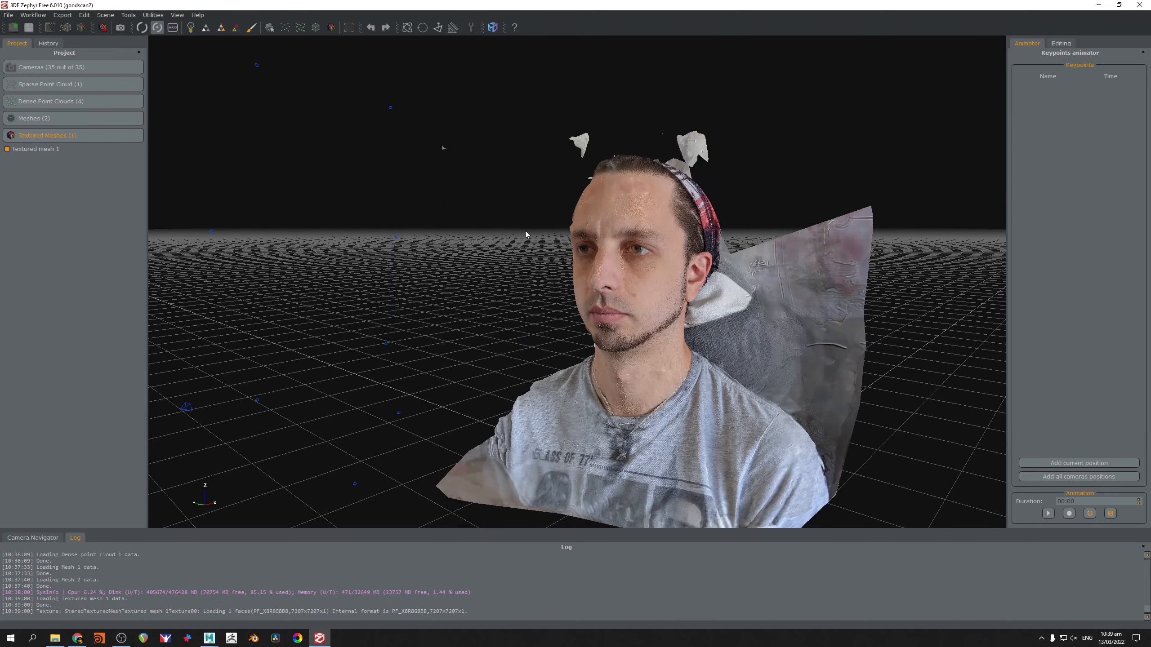
Examine the texture quality of Textured mesh 1 on the face, close up and from the front and both sides
{"action": "left_click_drag", "start_coordinate": [624, 224], "coordinate": [430, 207]}
{"action": "scroll", "coordinate": [669, 235], "scroll_direction": "up", "scroll_amount": 5}
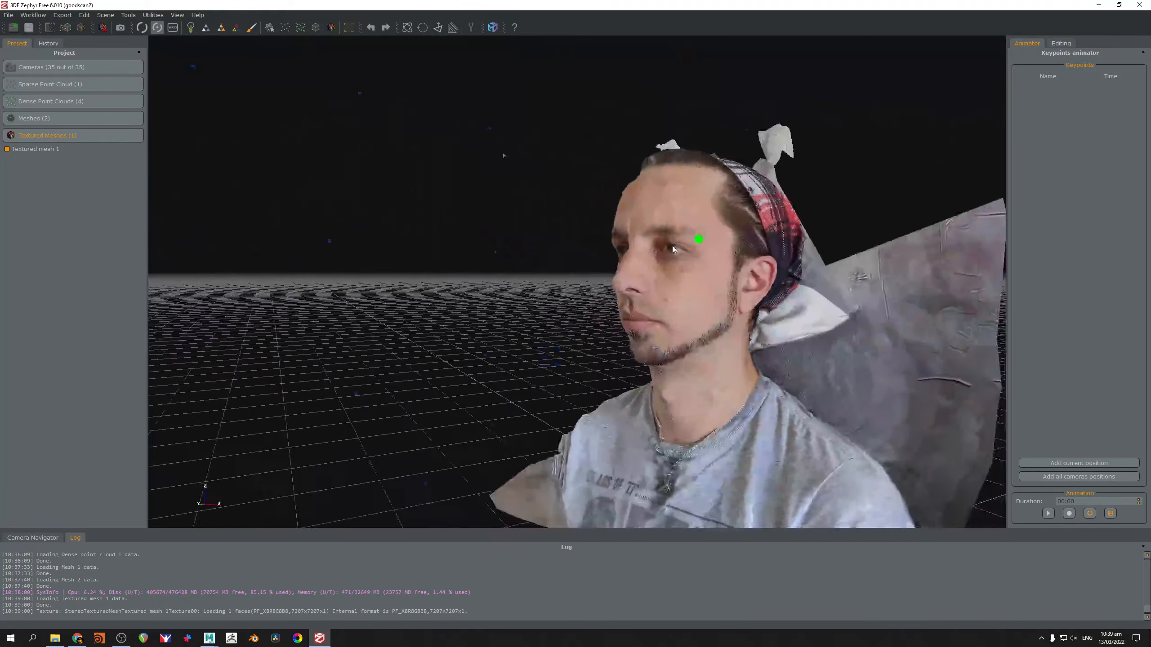
{"action": "scroll", "coordinate": [676, 220], "scroll_direction": "up", "scroll_amount": 2}
{"action": "left_click_drag", "start_coordinate": [678, 216], "coordinate": [651, 223]}
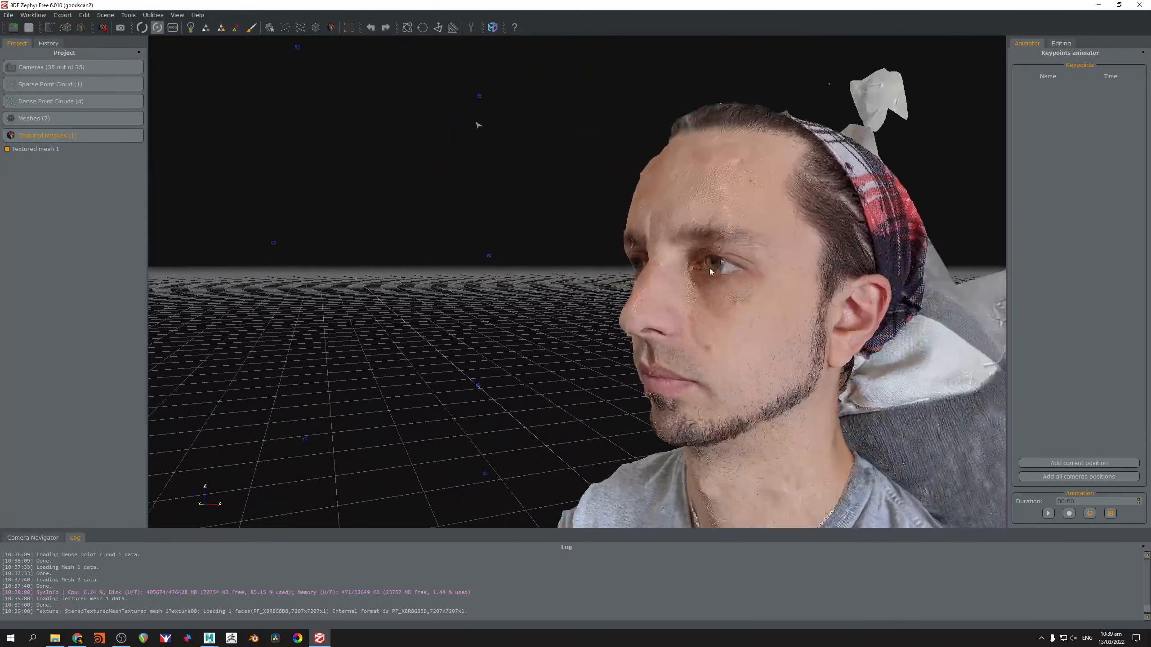
{"action": "middle_click_drag", "start_coordinate": [709, 256], "coordinate": [604, 212]}
{"action": "left_click_drag", "start_coordinate": [604, 212], "coordinate": [630, 218]}
{"action": "scroll", "coordinate": [633, 221], "scroll_direction": "down", "scroll_amount": 5}
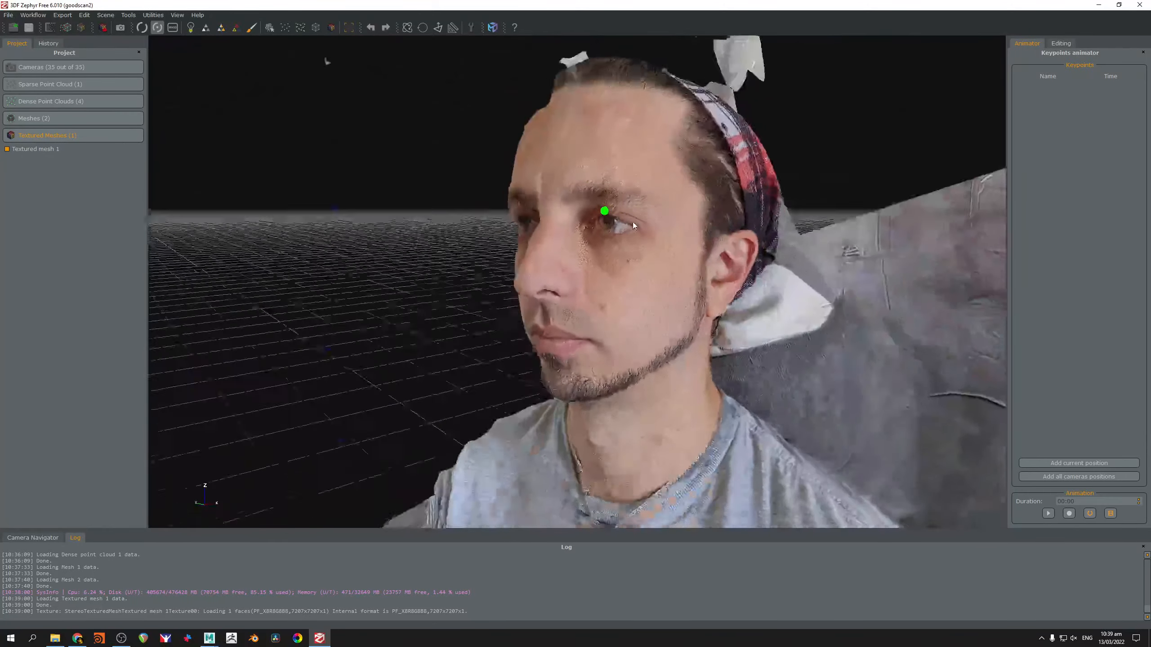
{"action": "left_click_drag", "start_coordinate": [615, 265], "coordinate": [818, 227]}
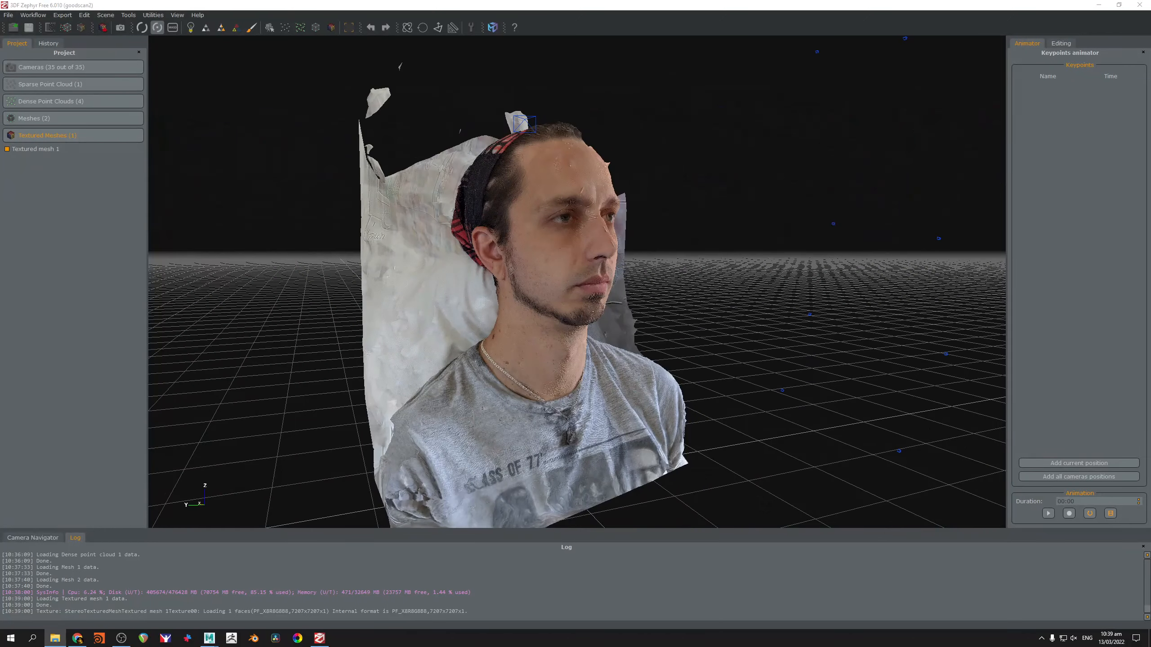
{"action": "left_click_drag", "start_coordinate": [587, 213], "coordinate": [541, 223]}
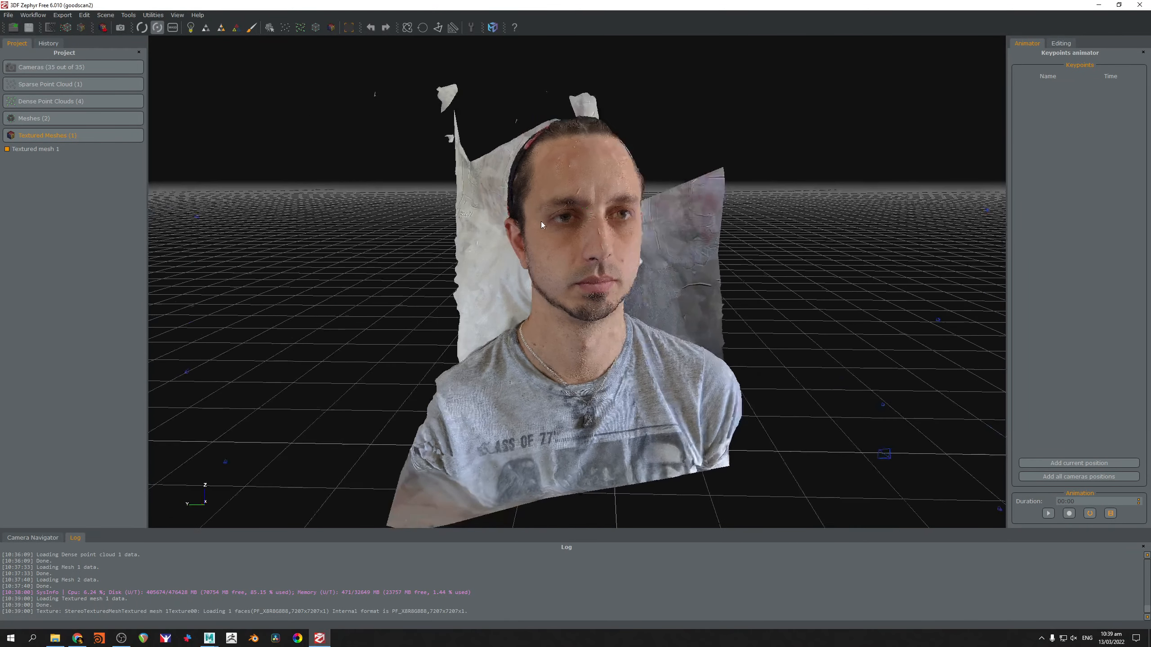
{"action": "key", "text": "alt+Tab"}
{"action": "left_click_drag", "start_coordinate": [656, 186], "coordinate": [694, 219]}
{"action": "mouse_move", "coordinate": [603, 244]}
{"action": "left_mouse_down"}
{"action": "mouse_move", "coordinate": [635, 232]}
{"action": "mouse_move", "coordinate": [507, 203]}
{"action": "mouse_move", "coordinate": [414, 251]}
{"action": "mouse_move", "coordinate": [622, 236]}
{"action": "left_mouse_up"}
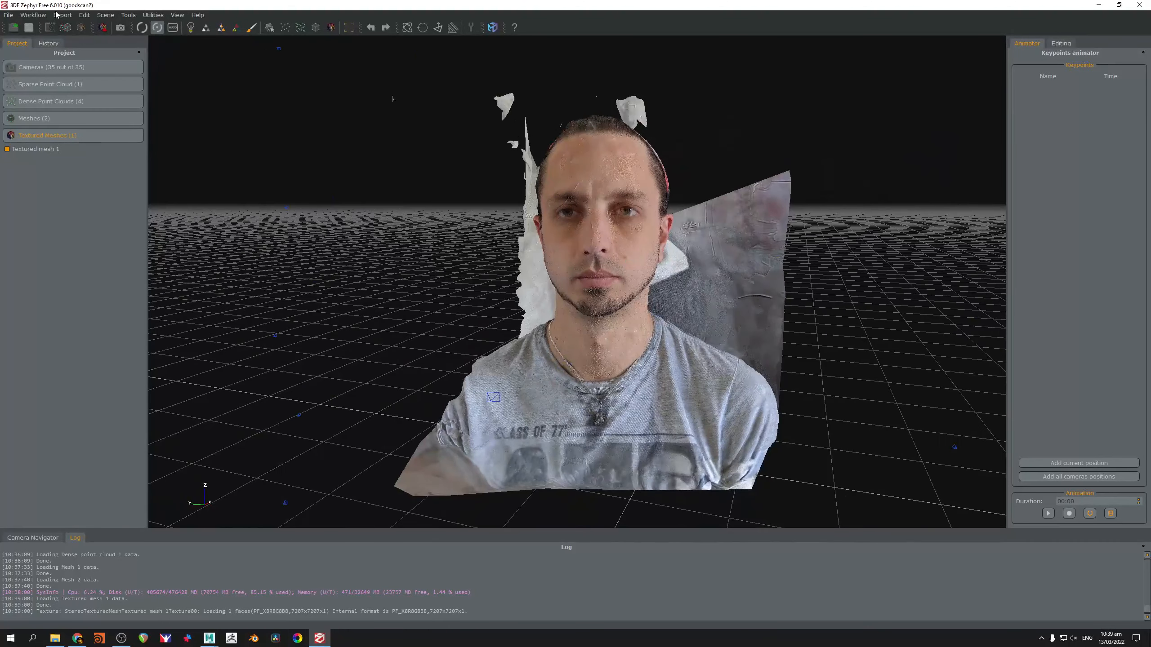
Set up an export of Textured mesh 1 in Obj/Mtl format as a single texture
{"action": "left_click", "coordinate": [62, 15]}
{"action": "left_click", "coordinate": [90, 25]}
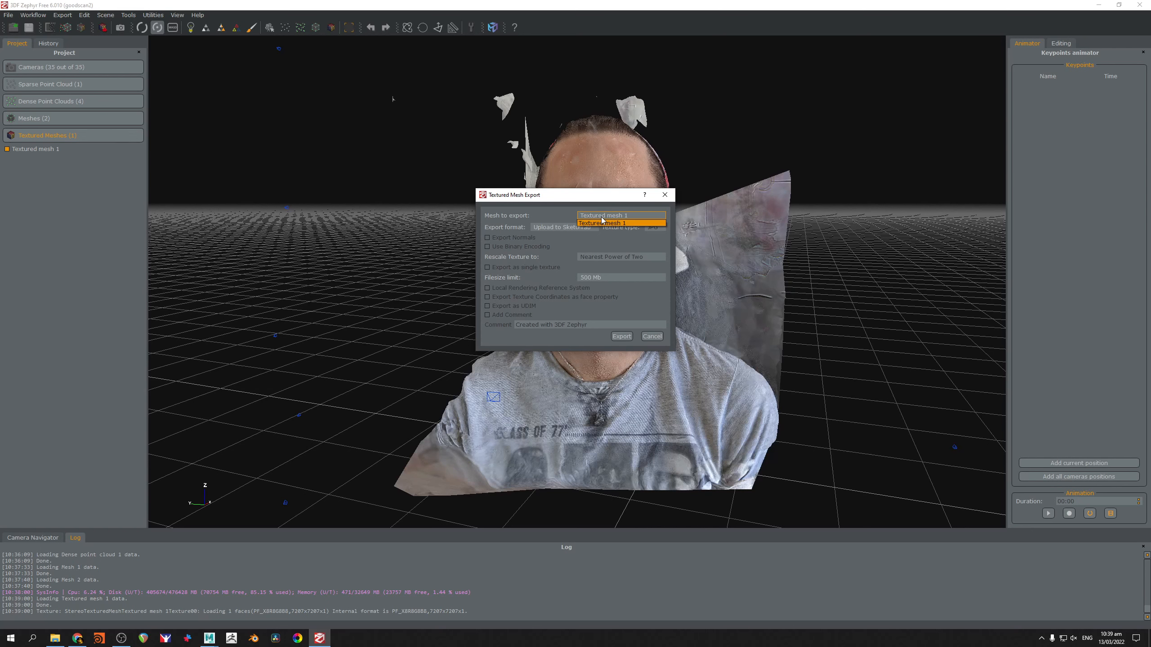
{"action": "left_click", "coordinate": [576, 229]}
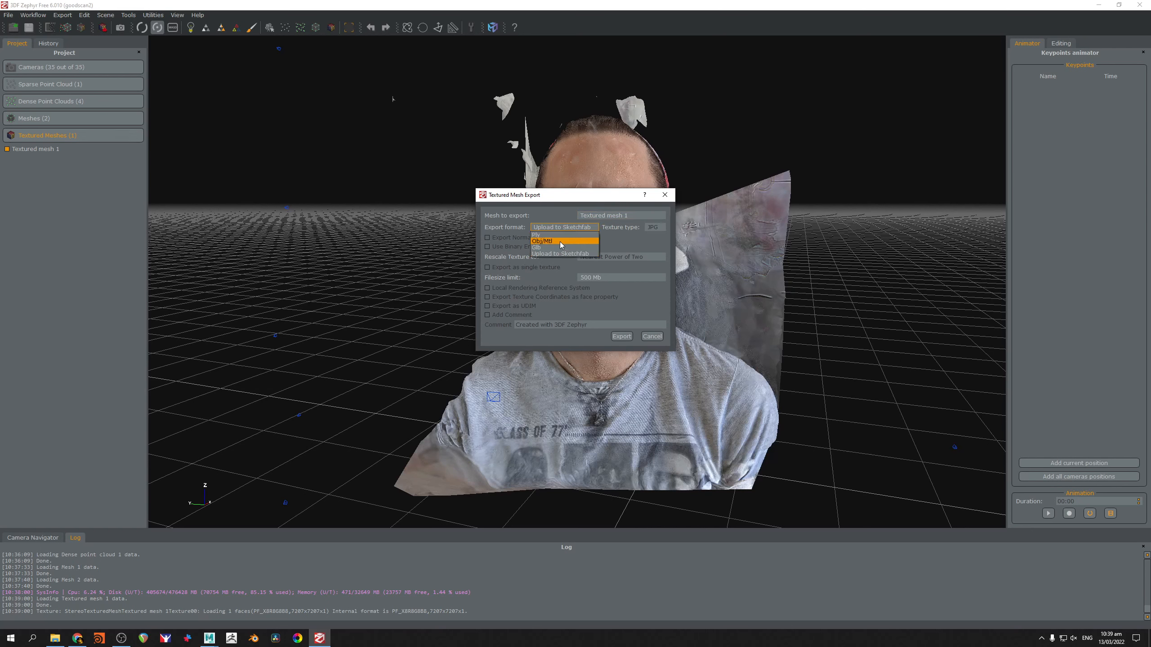
{"action": "left_click", "coordinate": [559, 241]}
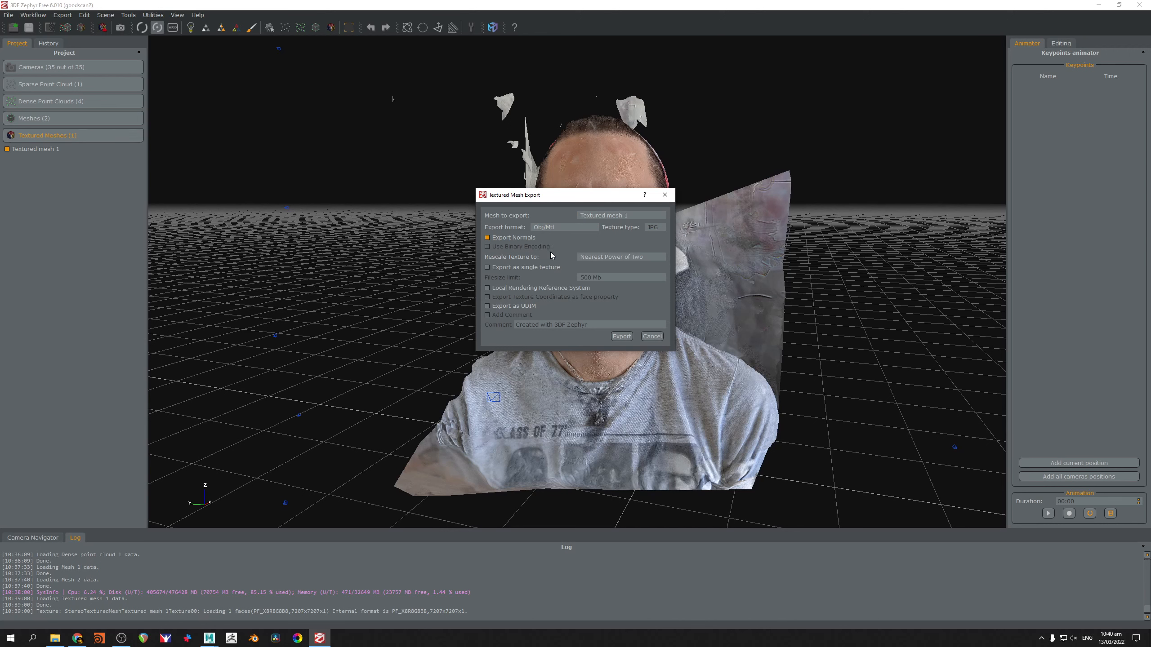
{"action": "left_click", "coordinate": [517, 267]}
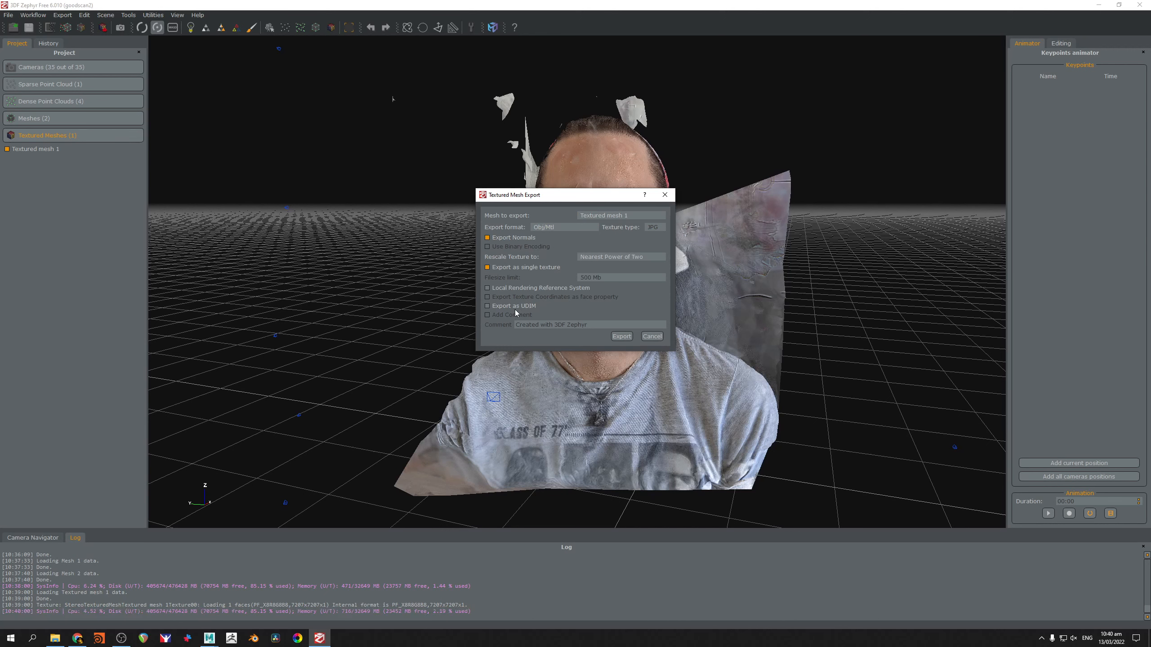
Set the texture rescaling to None and proceed with the export to choosing the file's save location
{"action": "left_click", "coordinate": [602, 257]}
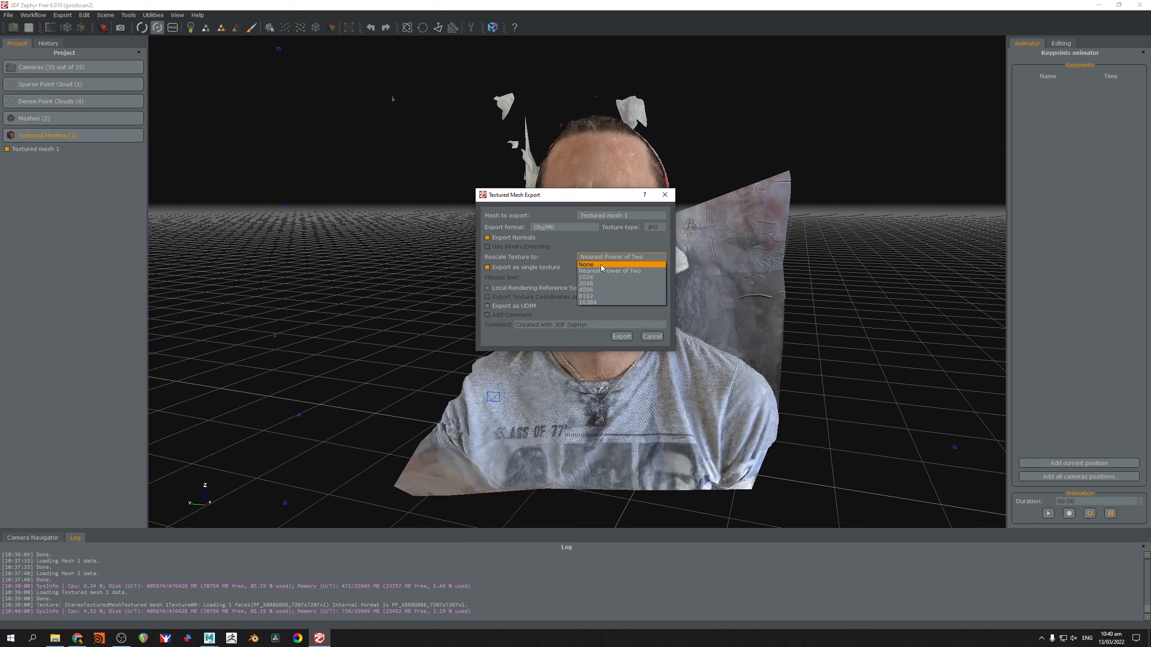
{"action": "left_click", "coordinate": [601, 266]}
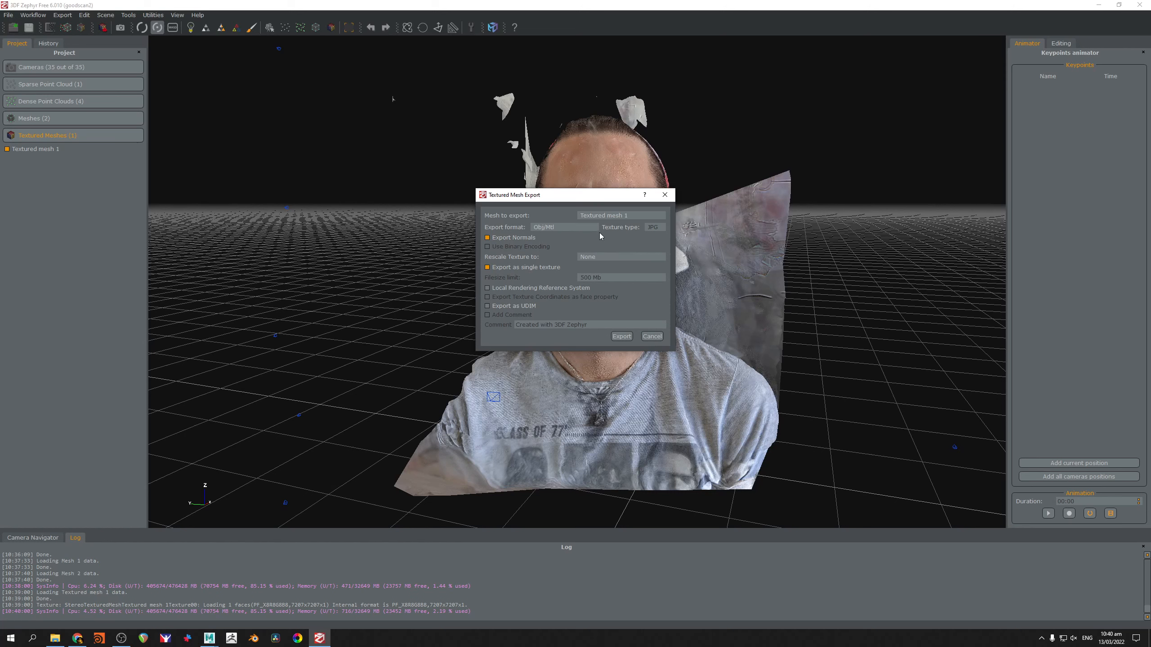
{"action": "left_click", "coordinate": [592, 258]}
{"action": "left_click", "coordinate": [611, 251]}
{"action": "left_click", "coordinate": [622, 336]}
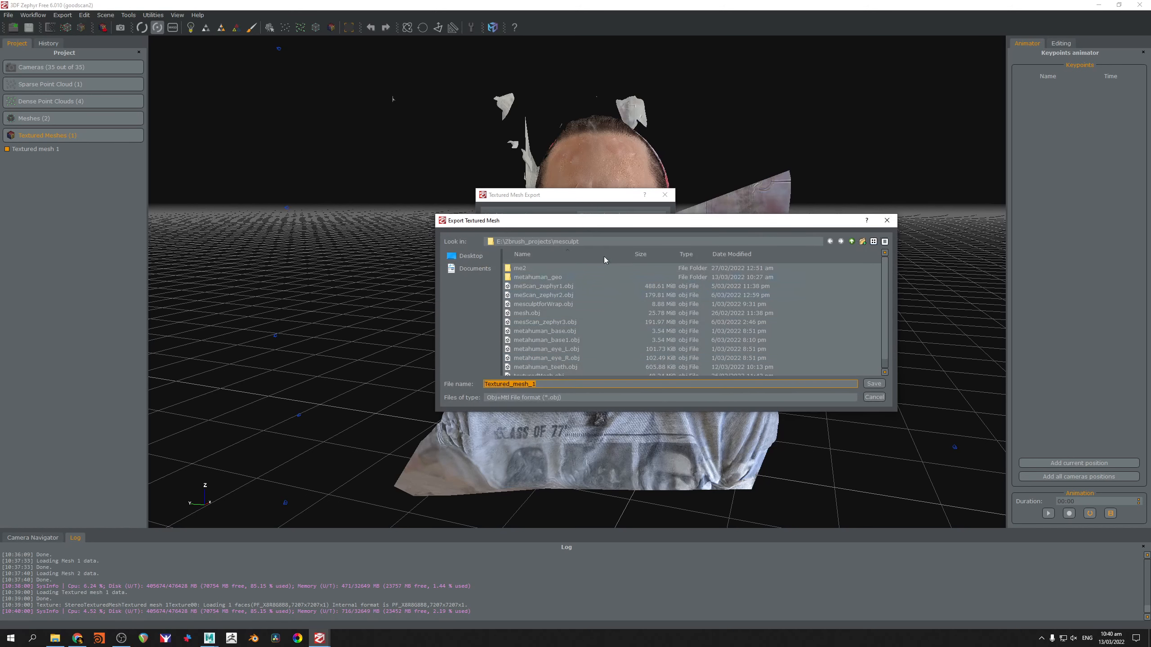
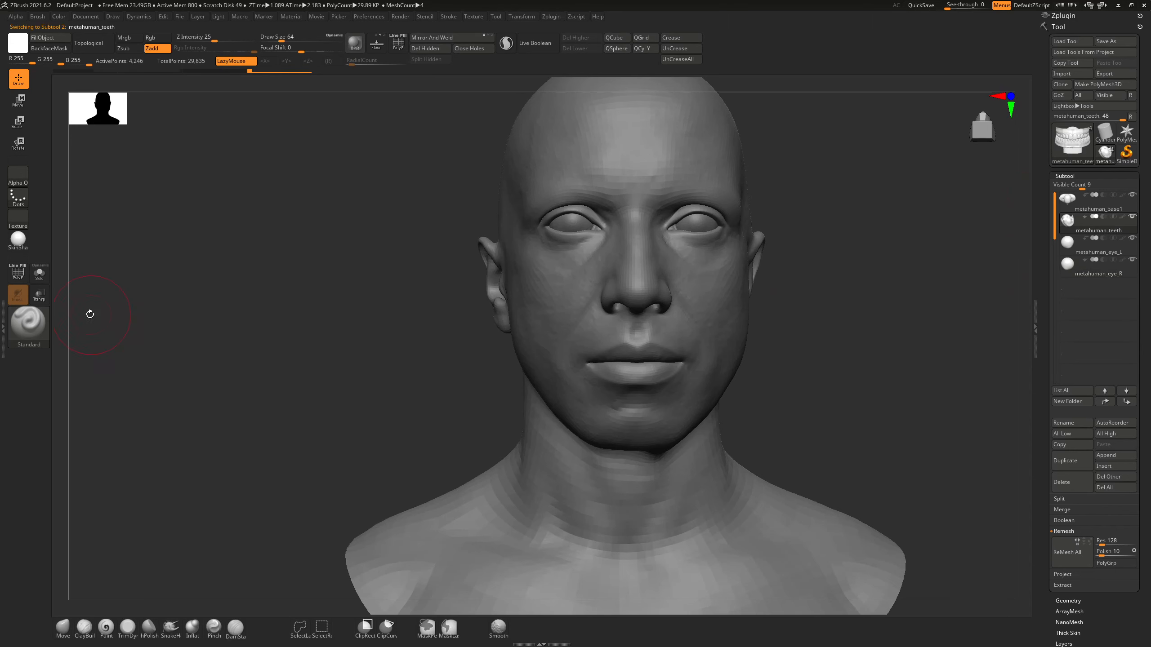
Examine the MetaHuman head from the front and in three-quarter view
{"action": "left_click", "coordinate": [39, 295]}
{"action": "left_click", "coordinate": [39, 294]}
{"action": "left_click_drag", "start_coordinate": [159, 317], "coordinate": [430, 326]}
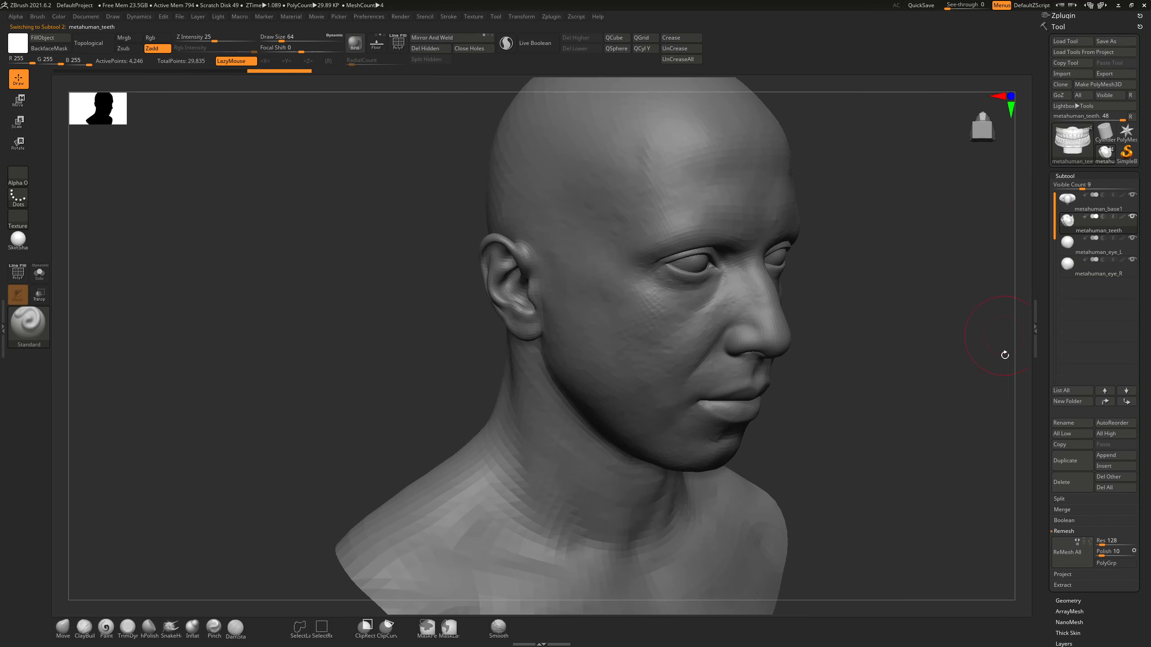
{"action": "left_click_drag", "start_coordinate": [937, 260], "coordinate": [990, 223], "text": "shift"}
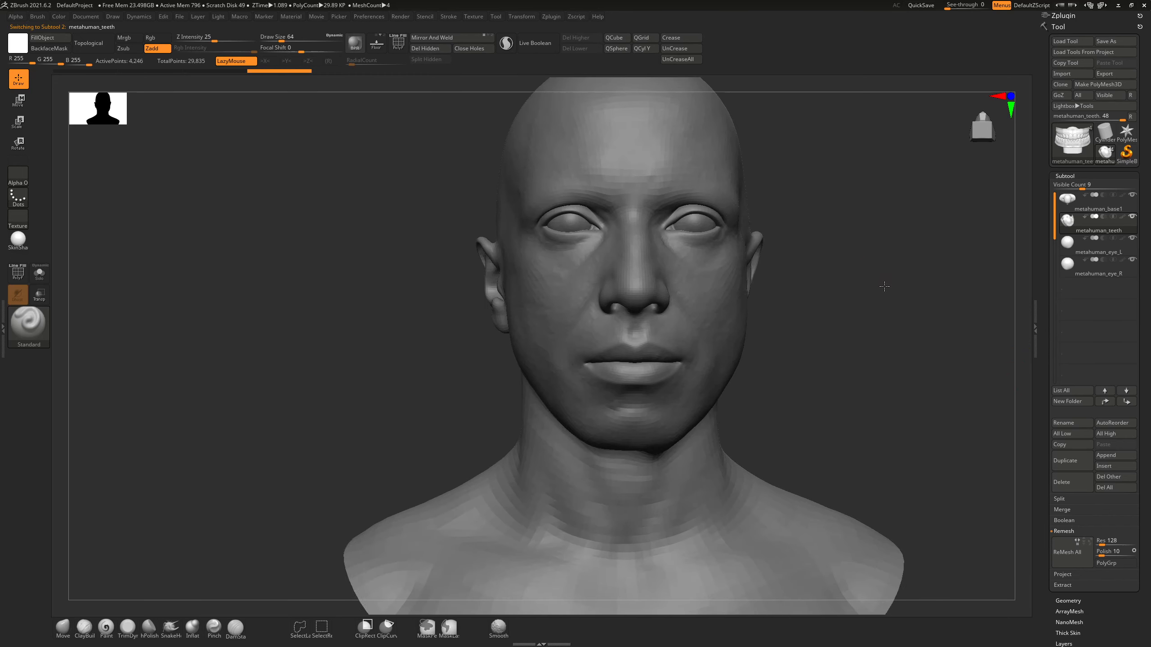
{"action": "left_click_drag", "start_coordinate": [843, 227], "coordinate": [792, 222]}
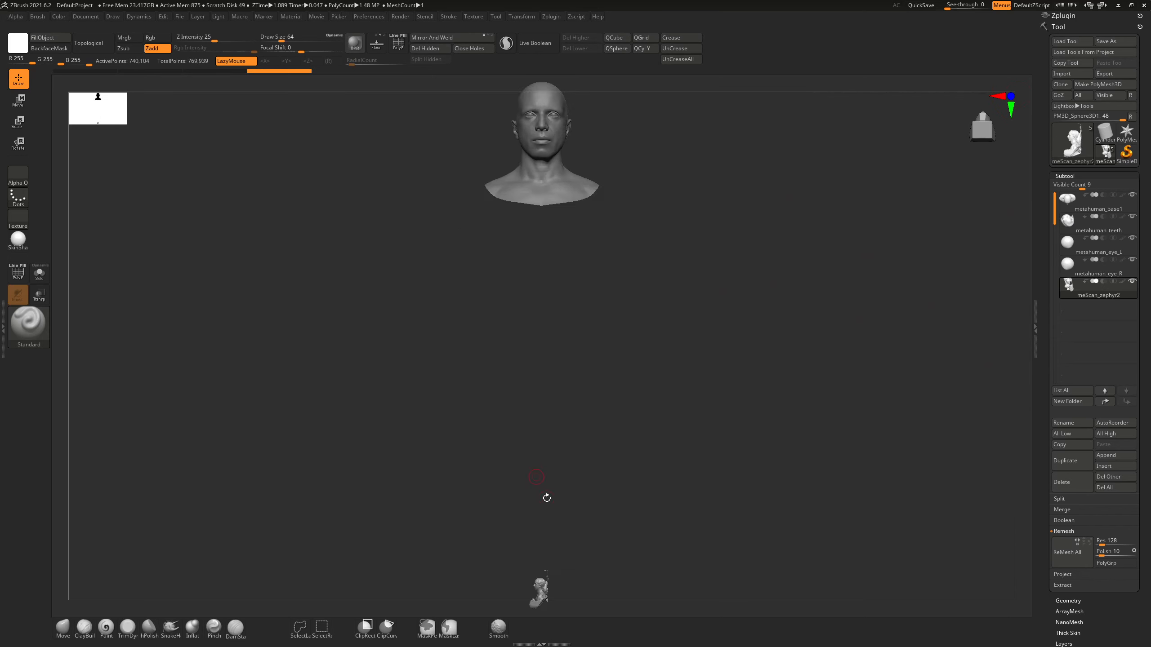
Center the transform gizmo on the meScan_zephyr2 scan and move the scan up to the height of the MetaHuman head
{"action": "right_click_drag", "start_coordinate": [547, 498], "coordinate": [532, 493], "text": "ctrl"}
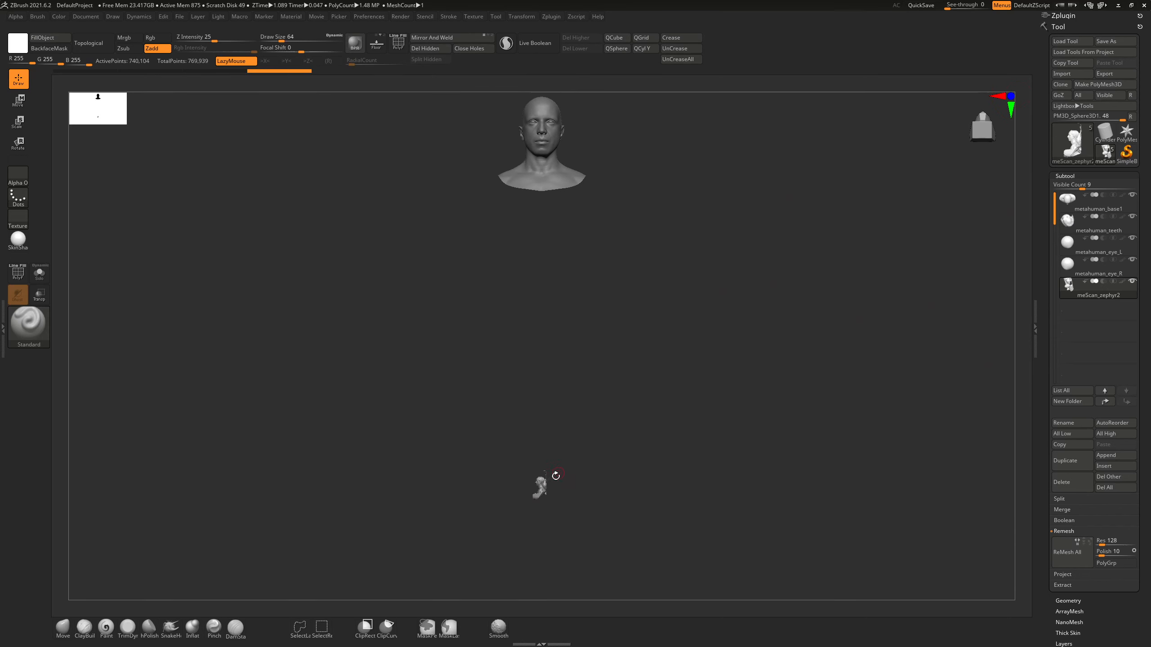
{"action": "key", "text": "w"}
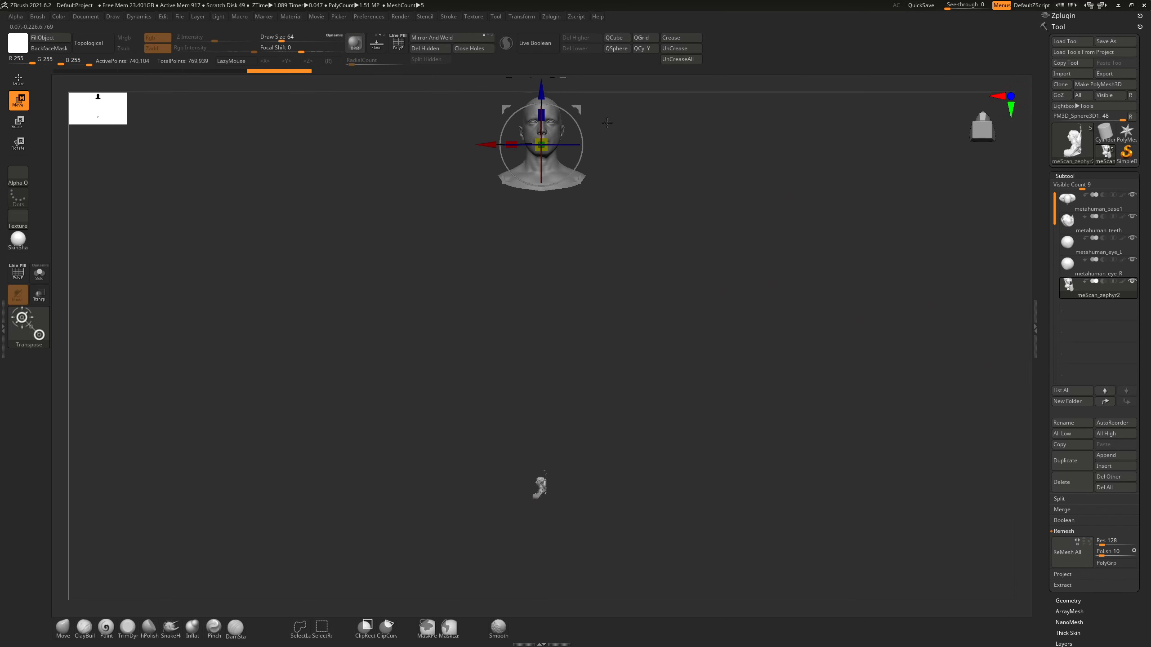
{"action": "left_click_drag", "start_coordinate": [660, 136], "coordinate": [652, 167], "text": "alt"}
{"action": "left_click", "coordinate": [532, 517]}
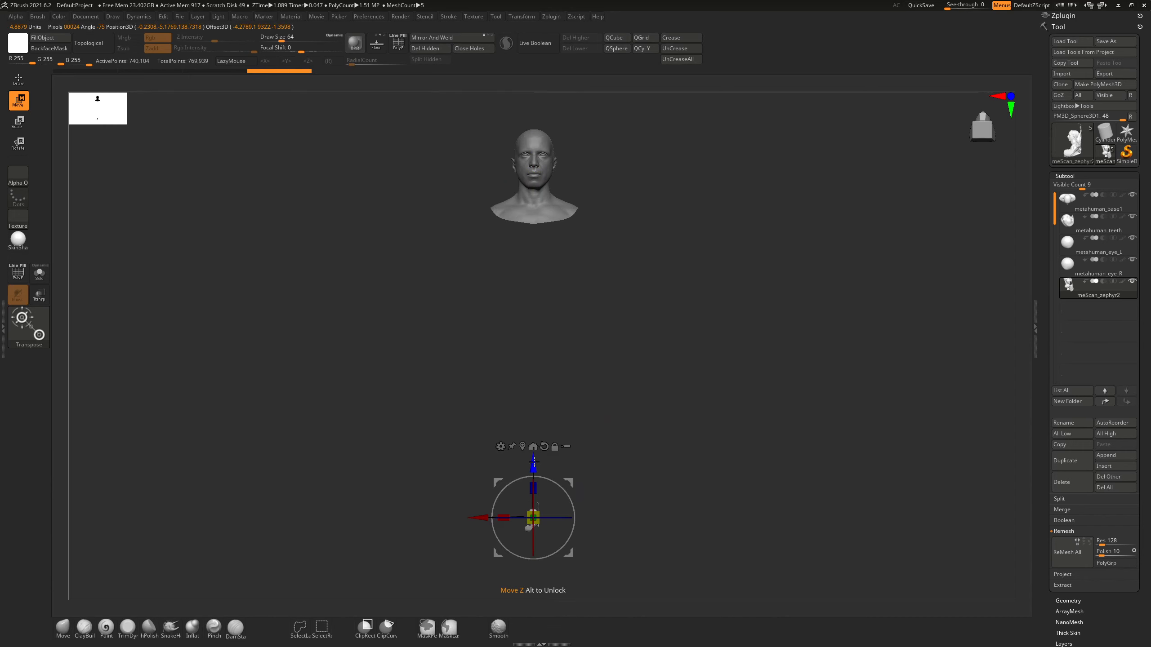
{"action": "left_click_drag", "start_coordinate": [533, 462], "coordinate": [533, 119]}
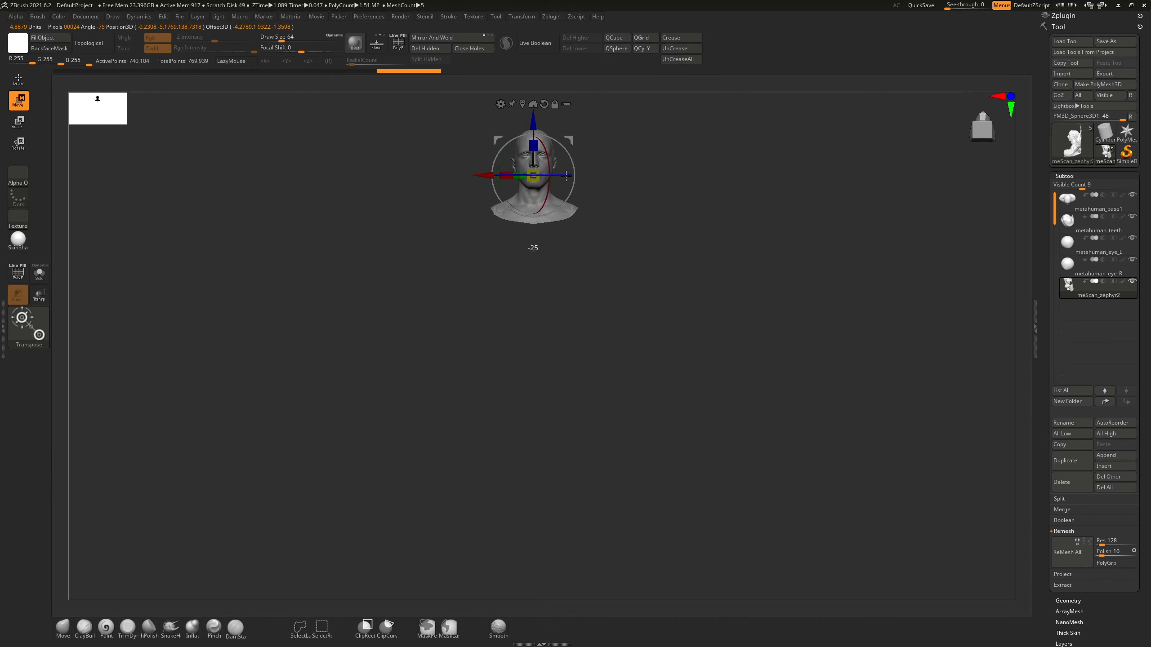
Rotate and enlarge the scan to roughly match the MetaHuman head's orientation and size, using transparency to compare them
{"action": "left_click_drag", "start_coordinate": [612, 186], "coordinate": [613, 184]}
{"action": "left_click_drag", "start_coordinate": [628, 134], "coordinate": [621, 225], "text": "alt"}
{"action": "key", "text": "shift+t"}
{"action": "left_click_drag", "start_coordinate": [667, 199], "coordinate": [645, 285]}
{"action": "left_click_drag", "start_coordinate": [646, 285], "coordinate": [527, 283]}
{"action": "left_click_drag", "start_coordinate": [583, 315], "coordinate": [602, 320]}
{"action": "left_click_drag", "start_coordinate": [857, 222], "coordinate": [707, 259]}
{"action": "left_click_drag", "start_coordinate": [806, 238], "coordinate": [841, 231]}
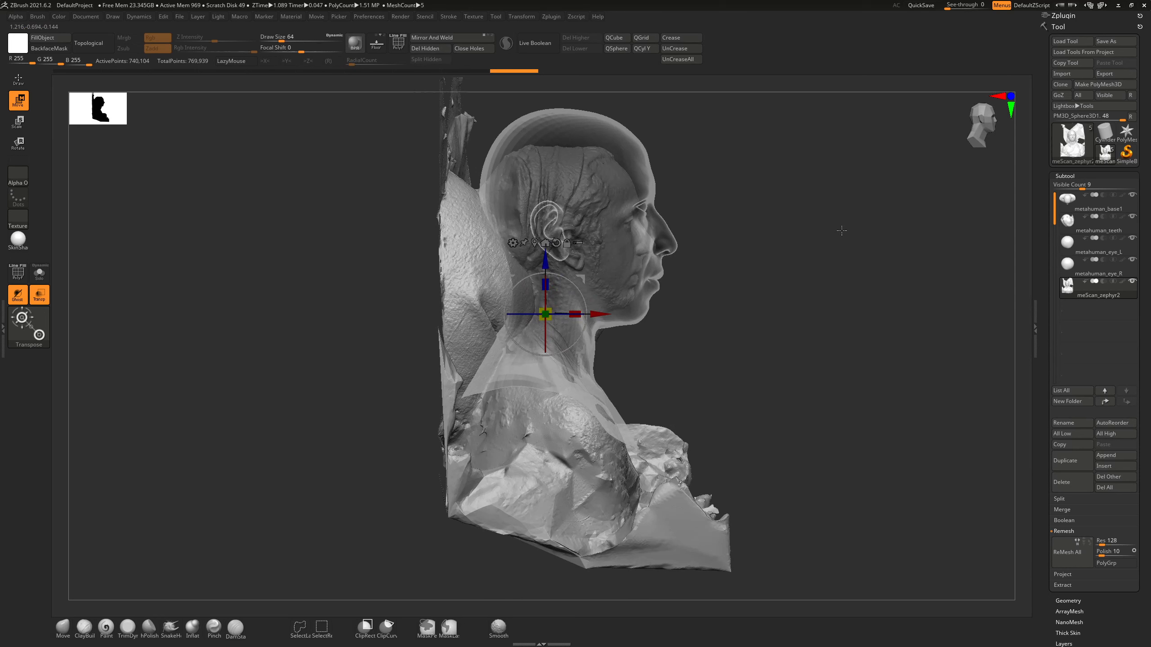
Hide the scan's backdrop, shoulders and chest, isolate the remaining head, and delete the hidden geometry
{"action": "left_click_drag", "start_coordinate": [821, 222], "coordinate": [713, 153]}
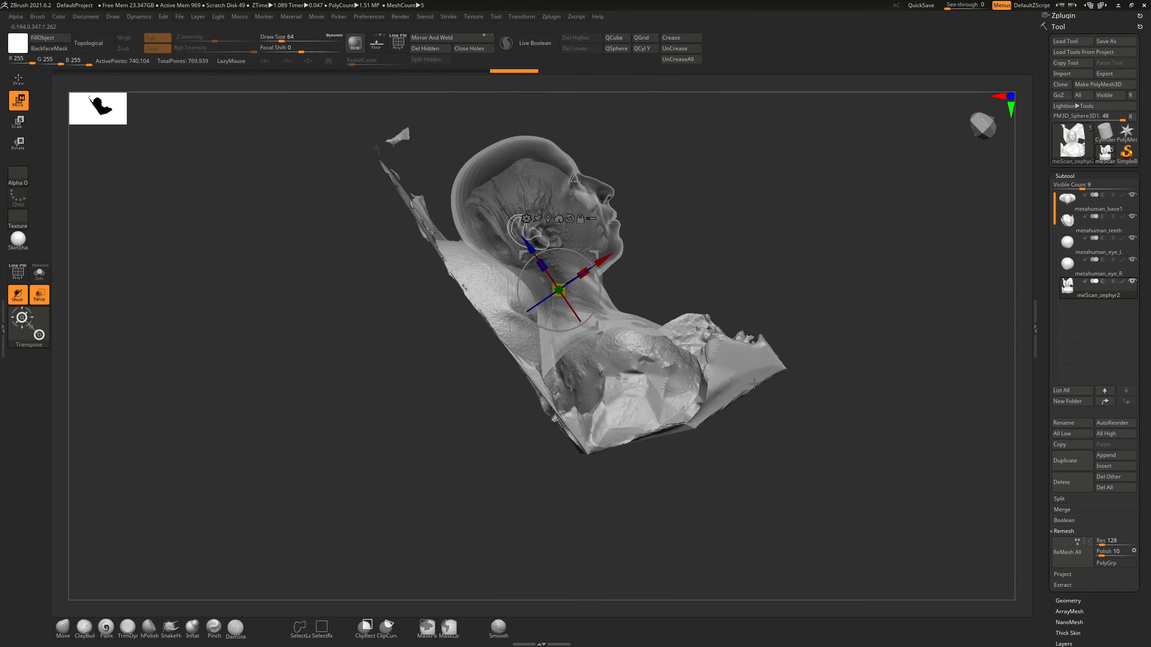
{"action": "left_click_drag", "start_coordinate": [330, 551], "coordinate": [587, 170], "text": "ctrl+alt+shift"}
{"action": "left_click_drag", "start_coordinate": [407, 98], "coordinate": [532, 389], "text": "ctrl+alt+shift"}
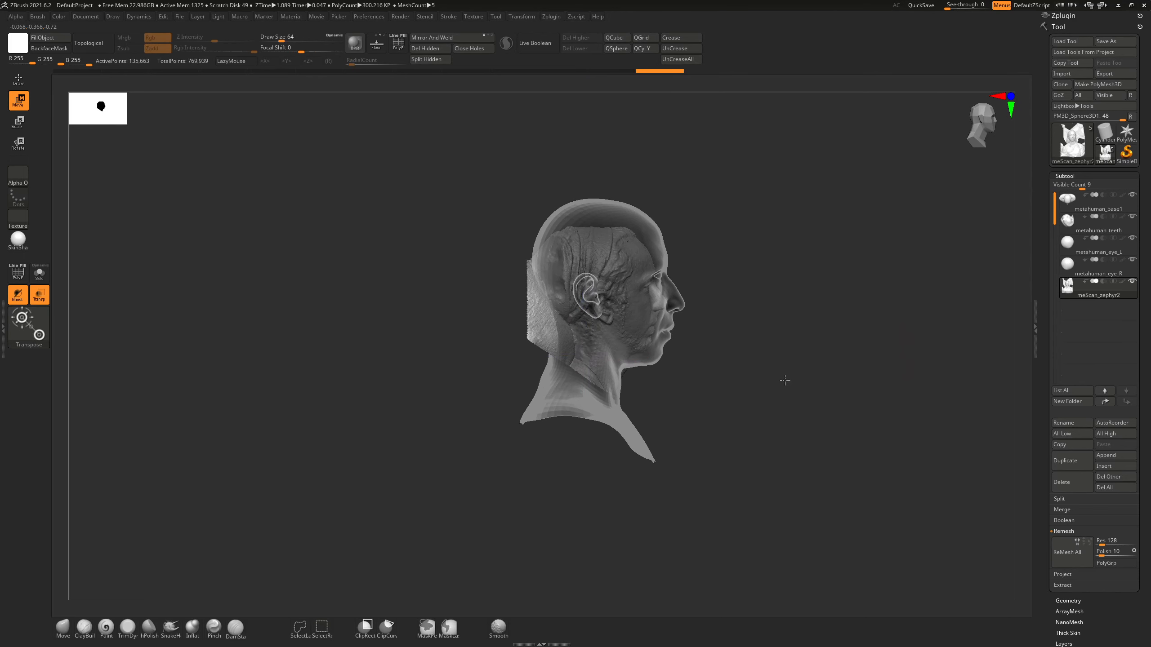
{"action": "left_click", "coordinate": [40, 272]}
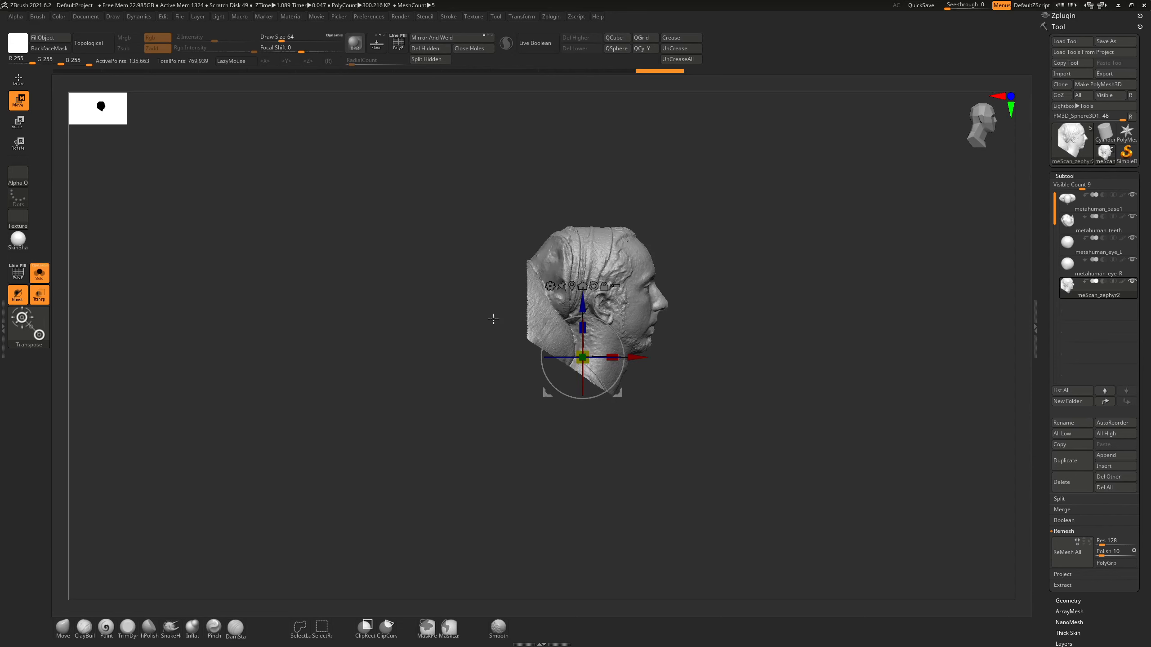
{"action": "left_click_drag", "start_coordinate": [493, 319], "coordinate": [479, 398]}
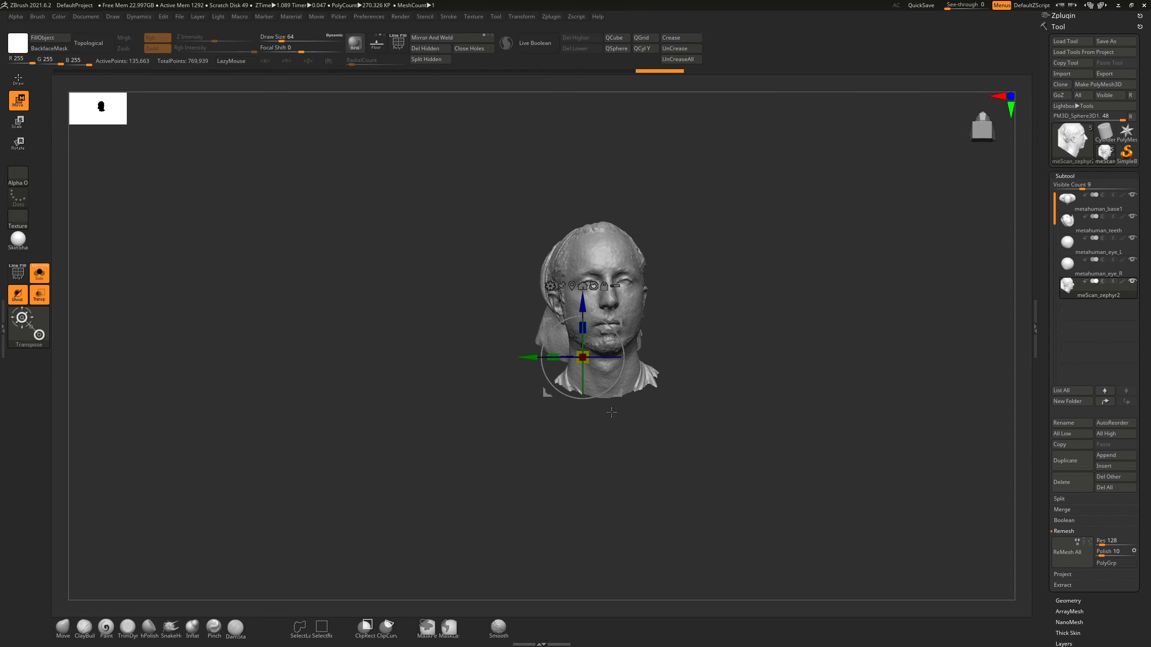
{"action": "left_click_drag", "start_coordinate": [611, 412], "coordinate": [510, 261]}
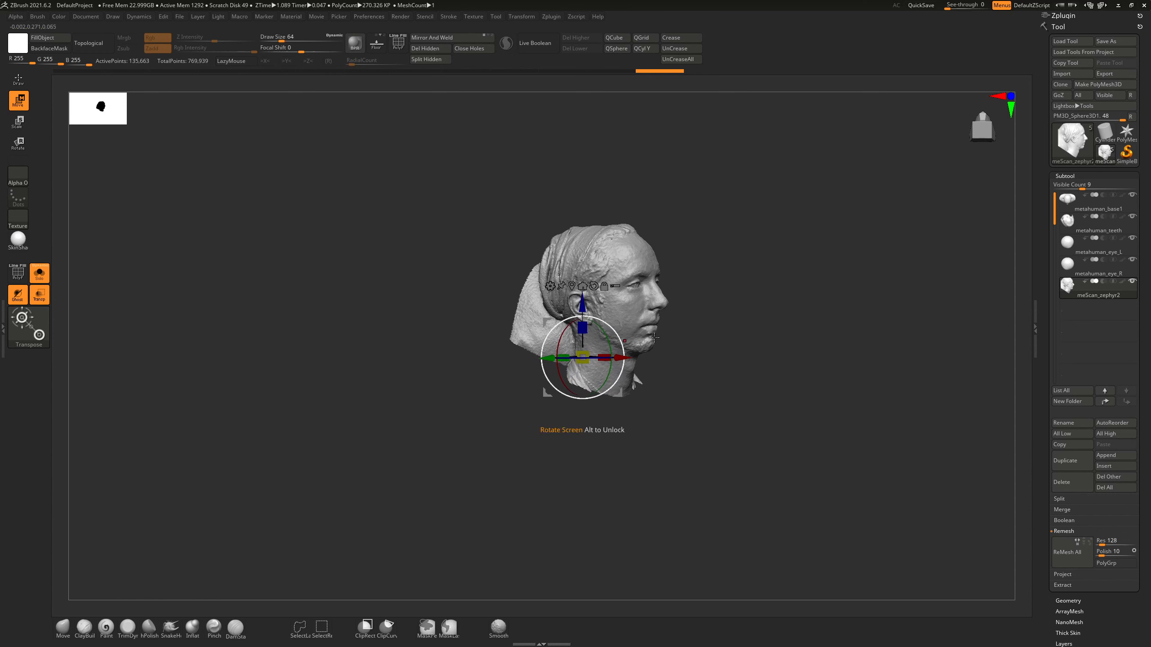
{"action": "left_click_drag", "start_coordinate": [634, 380], "coordinate": [612, 149]}
{"action": "left_click", "coordinate": [424, 49]}
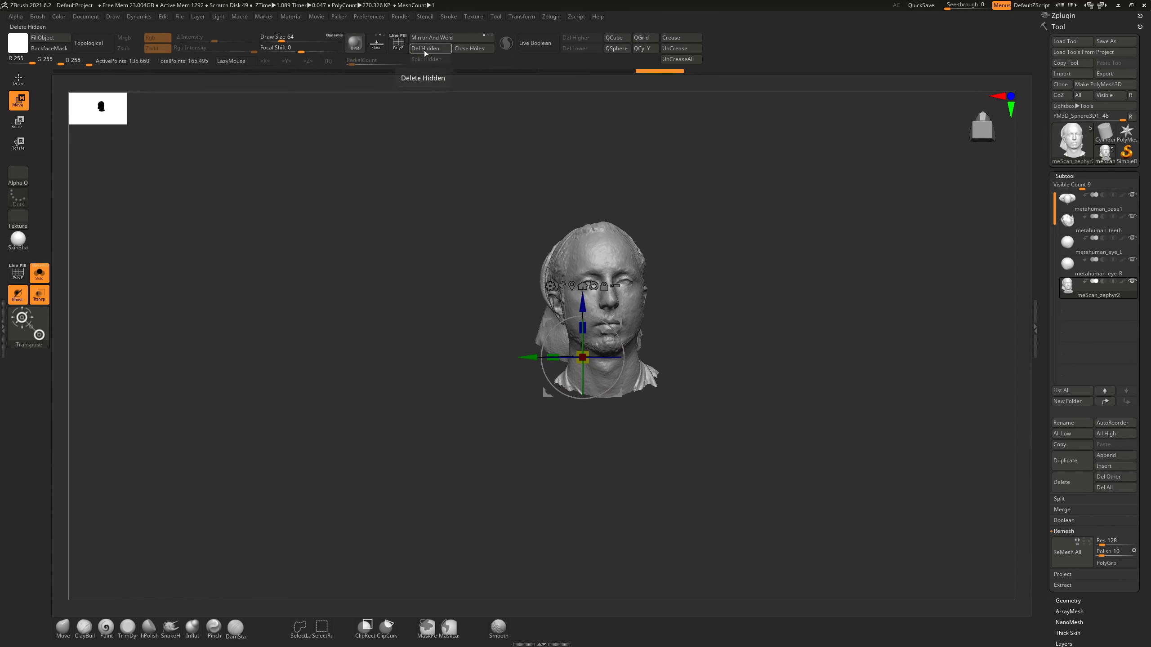
{"action": "left_click", "coordinate": [1078, 600]}
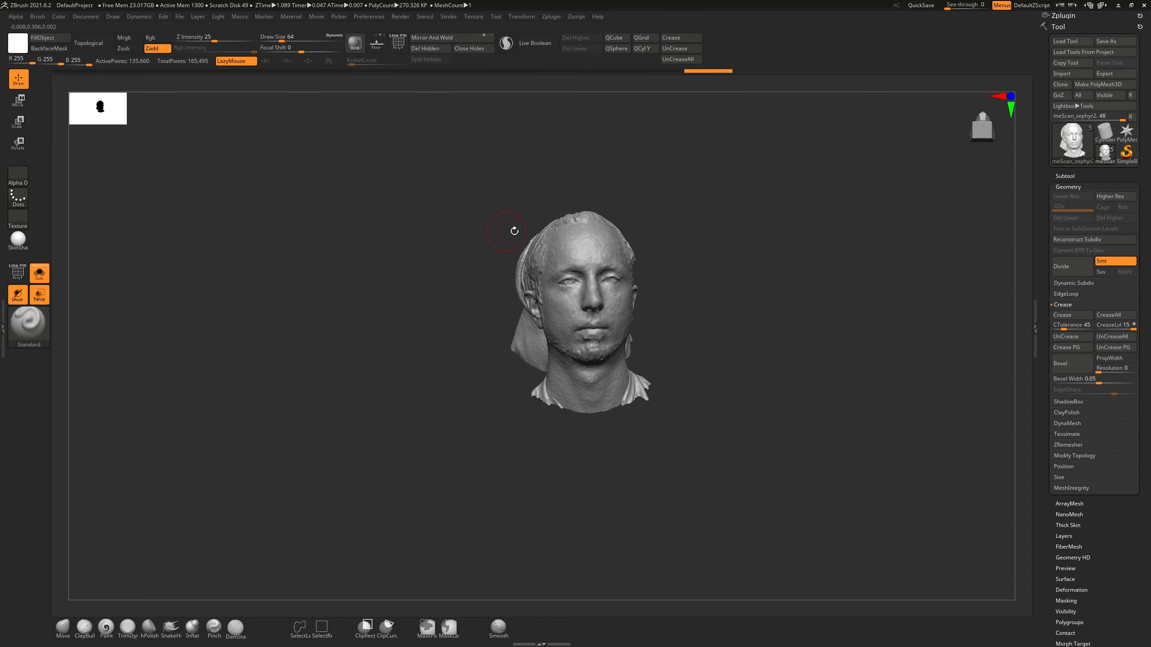
Show all subtools again, then move the scan sideways and rotate it to line up with the MetaHuman face from the front
{"action": "left_click", "coordinate": [39, 272]}
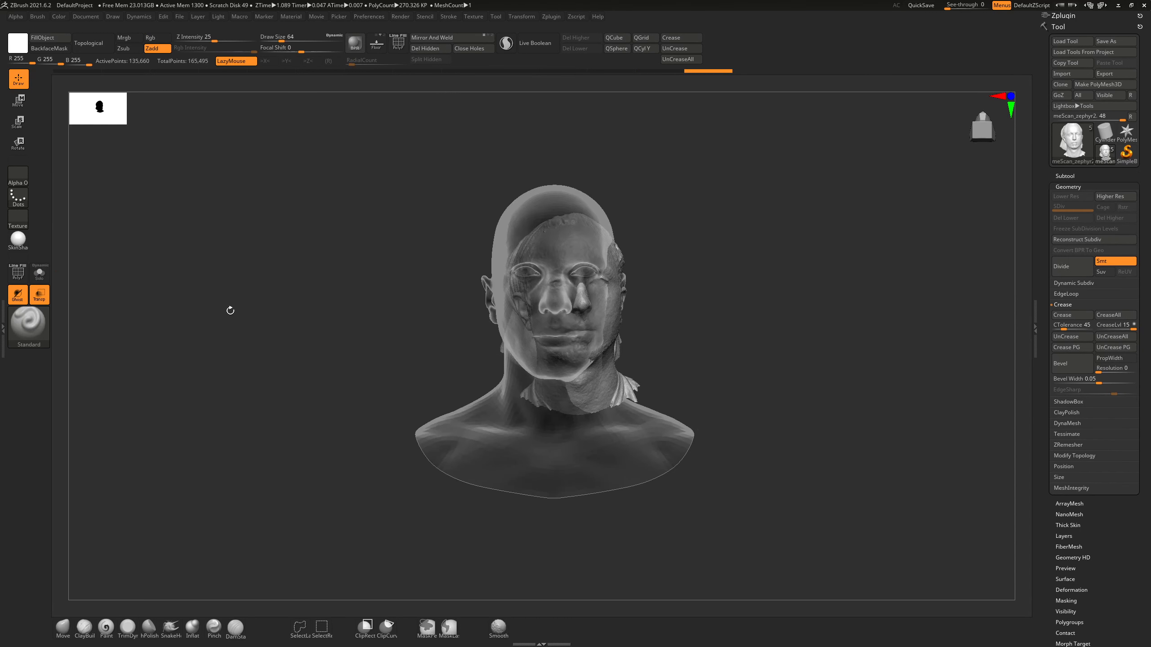
{"action": "mouse_move", "coordinate": [627, 210]}
{"action": "left_mouse_down"}
{"action": "mouse_move", "coordinate": [778, 239]}
{"action": "mouse_move", "coordinate": [711, 265]}
{"action": "left_mouse_up"}
{"action": "key", "text": "f"}
{"action": "key", "text": "w"}
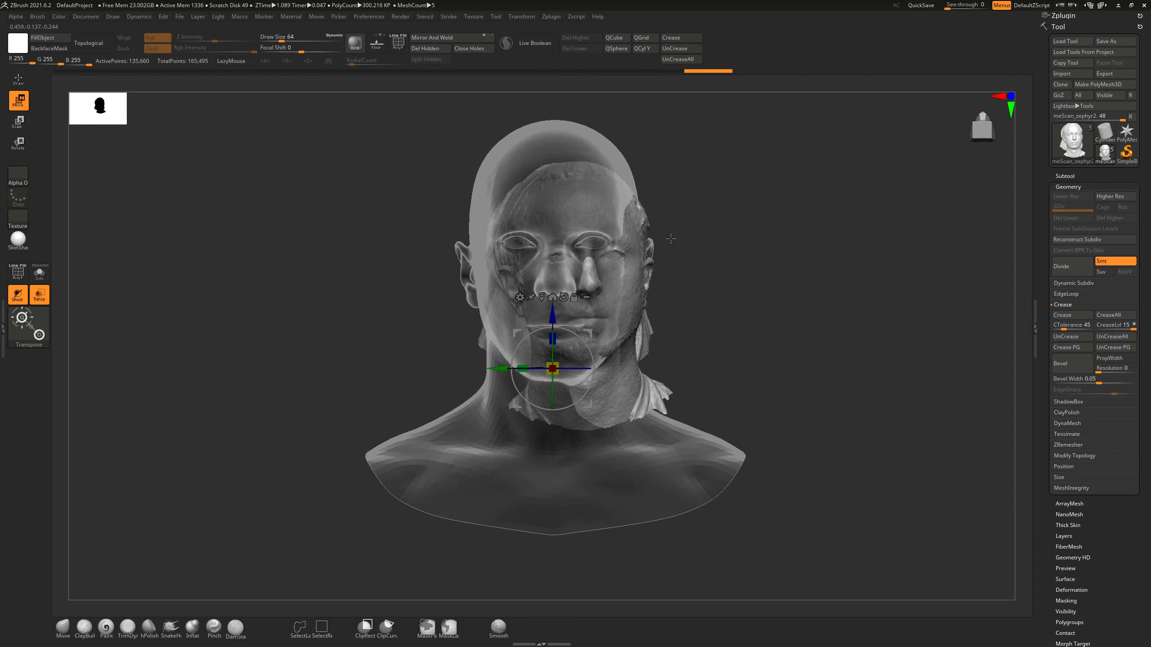
{"action": "left_click_drag", "start_coordinate": [503, 368], "coordinate": [435, 368]}
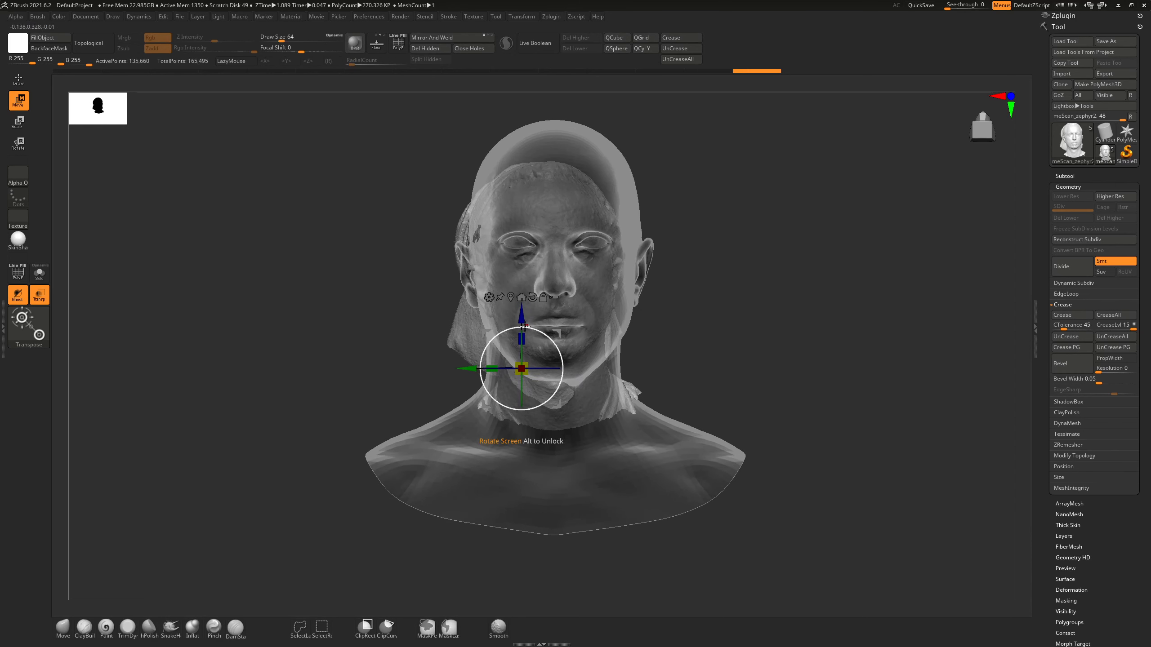
{"action": "left_click_drag", "start_coordinate": [469, 365], "coordinate": [497, 366]}
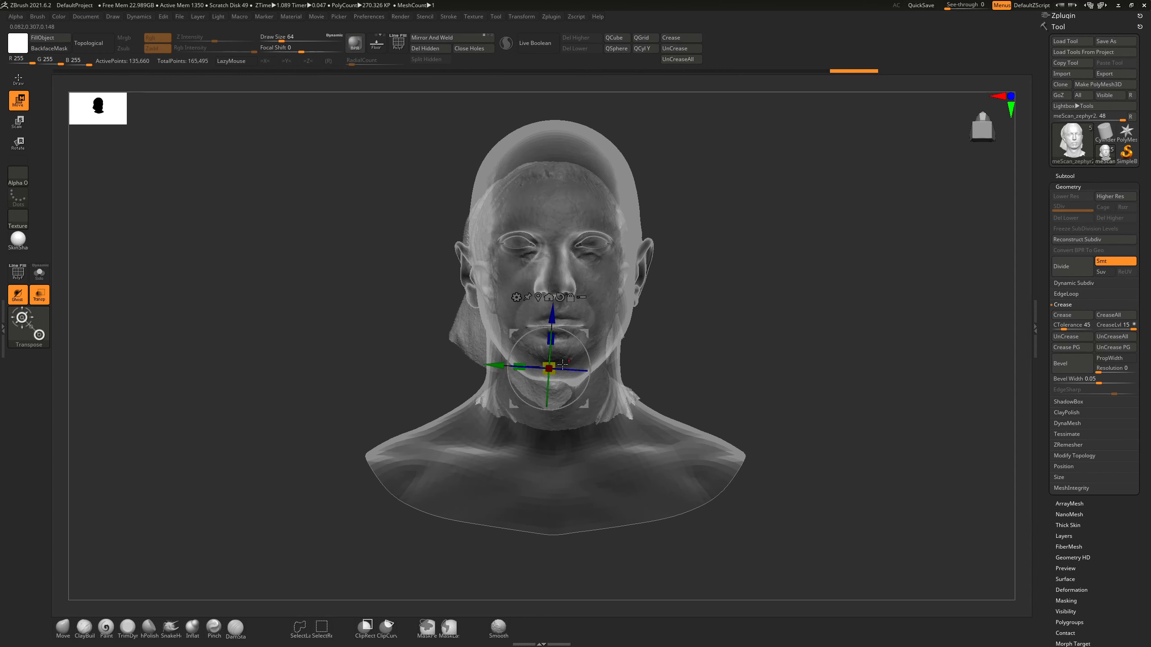
{"action": "left_click_drag", "start_coordinate": [562, 371], "coordinate": [560, 372]}
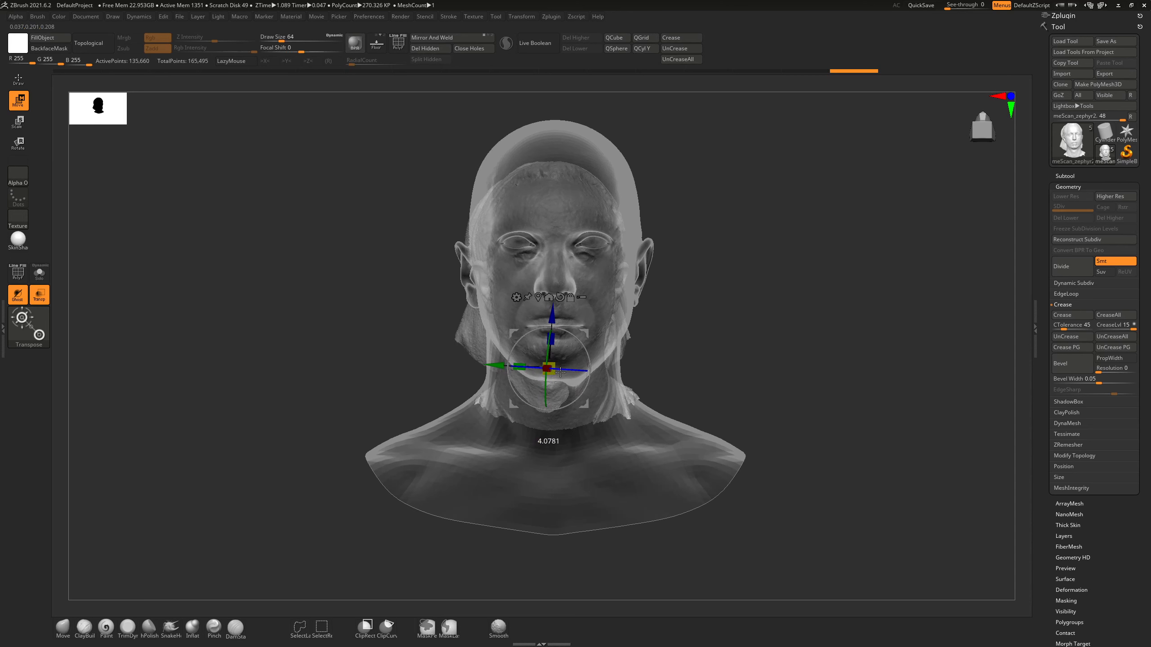
In side view, lower the scan by about 0.104 and scale it up about 1.28 times from a pivot below the chin
{"action": "left_click_drag", "start_coordinate": [587, 312], "coordinate": [751, 254]}
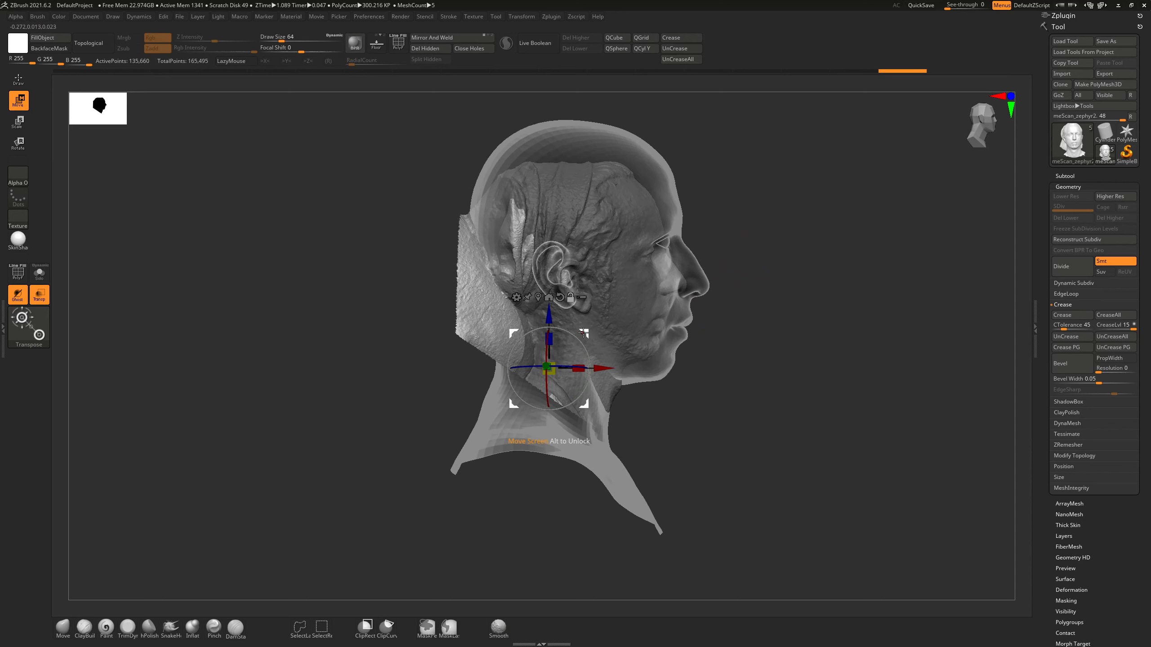
{"action": "left_click_drag", "start_coordinate": [575, 326], "coordinate": [575, 348]}
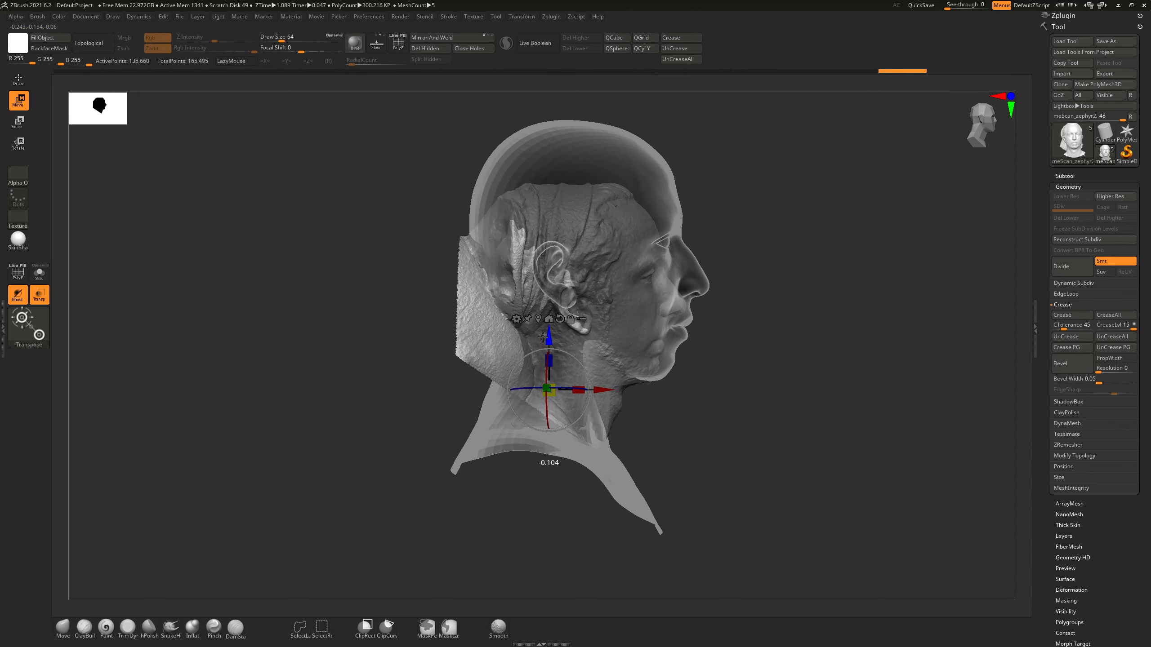
{"action": "left_click_drag", "start_coordinate": [598, 390], "coordinate": [677, 390]}
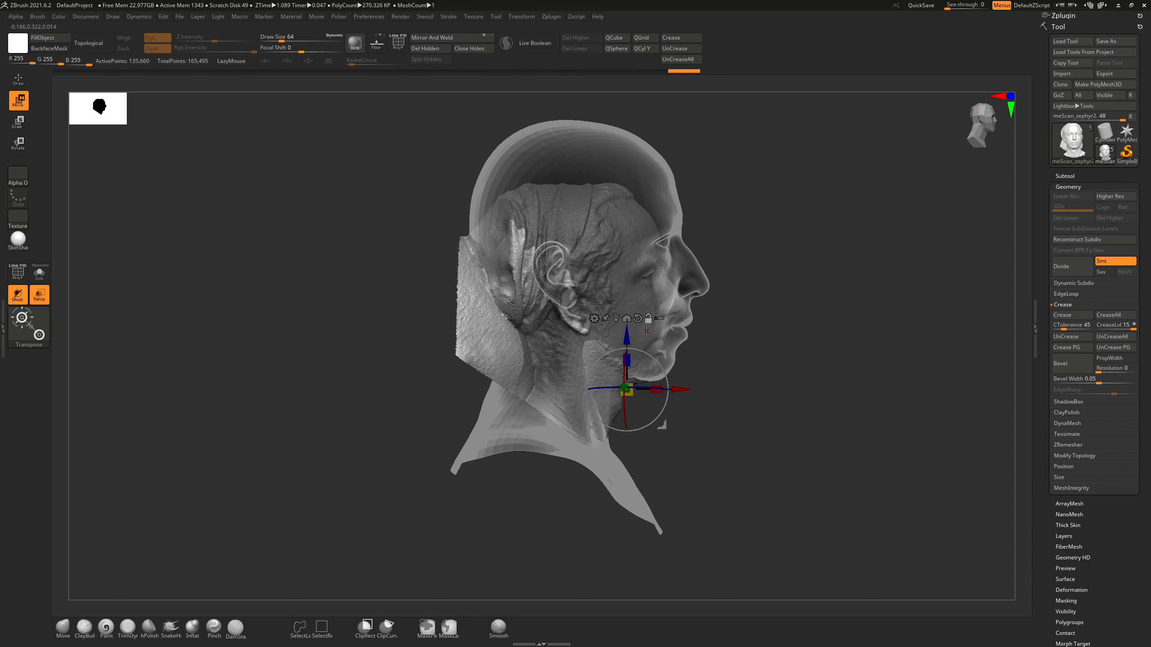
{"action": "left_click_drag", "start_coordinate": [632, 334], "coordinate": [631, 329]}
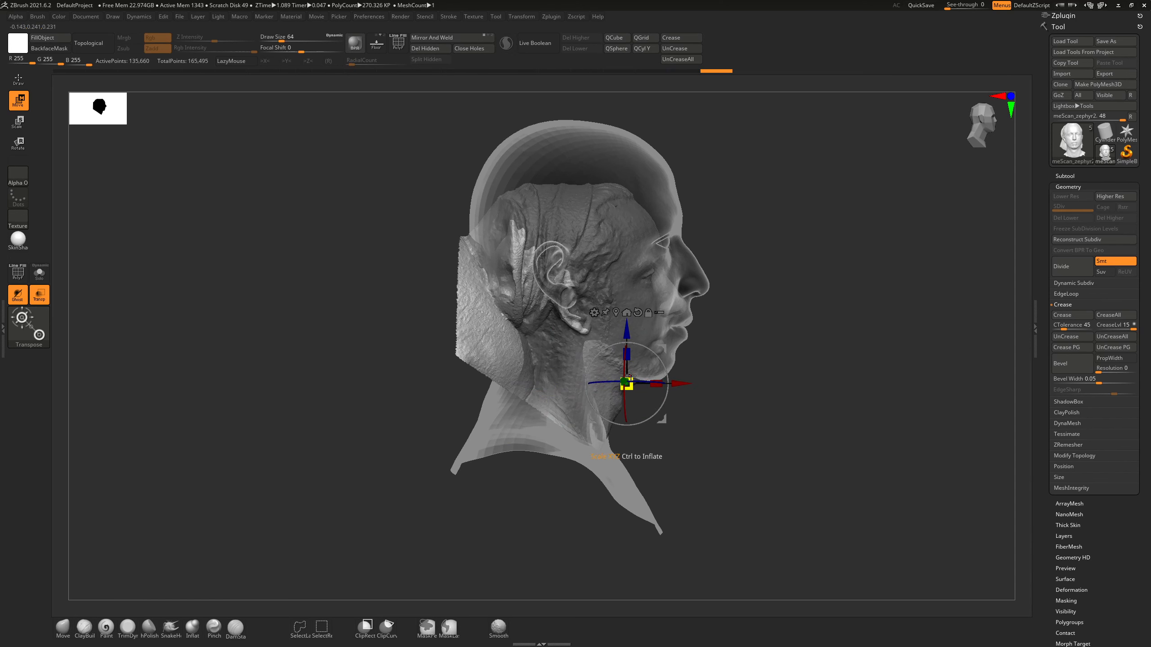
{"action": "left_click_drag", "start_coordinate": [630, 375], "coordinate": [657, 358]}
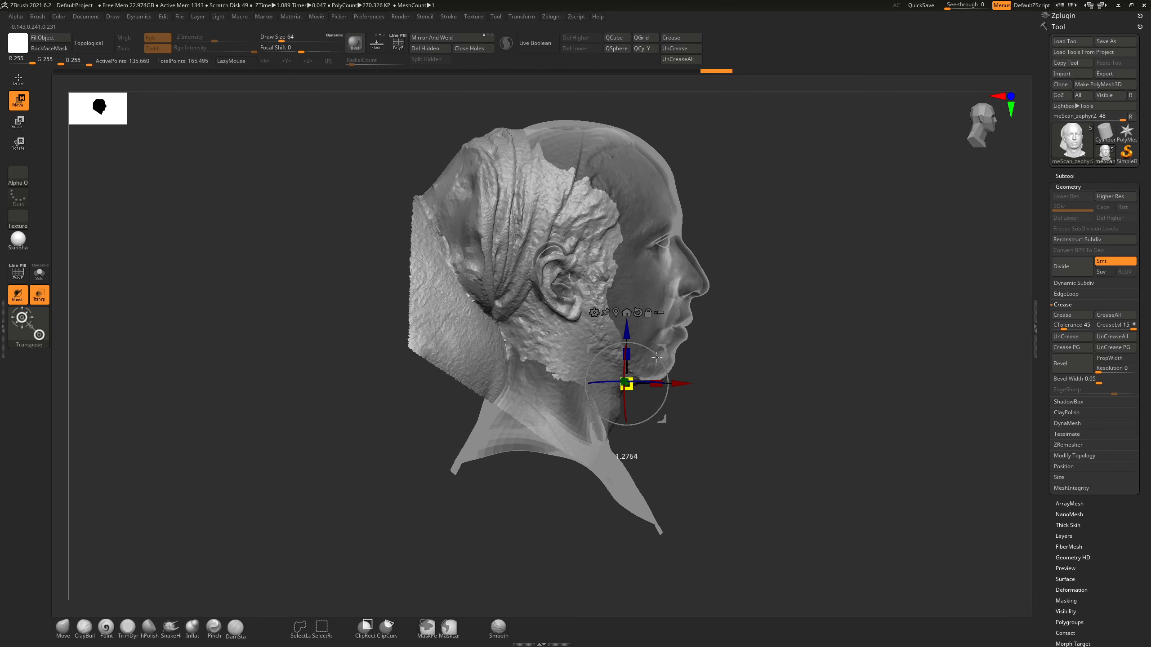
Reset the gizmo's orientation, shift the scan sideways by about 0.017 over the MetaHuman face, and check the fit in profile
{"action": "left_click_drag", "start_coordinate": [779, 309], "coordinate": [739, 304], "text": "shift"}
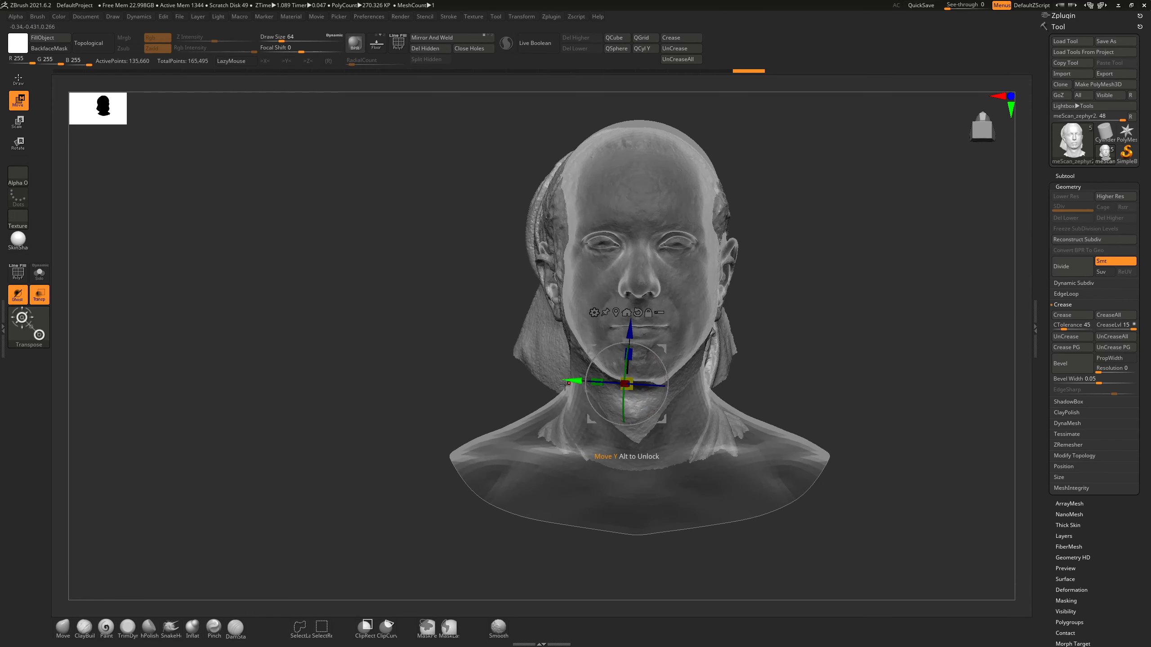
{"action": "left_click", "coordinate": [639, 313], "text": "alt"}
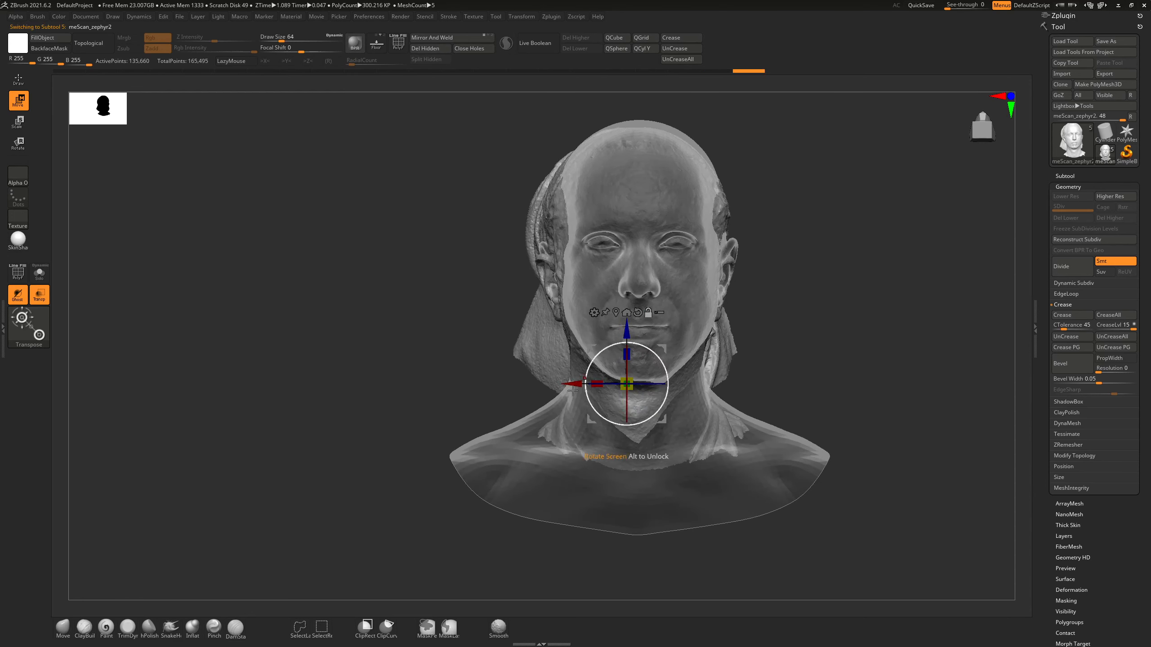
{"action": "left_click_drag", "start_coordinate": [575, 378], "coordinate": [579, 379]}
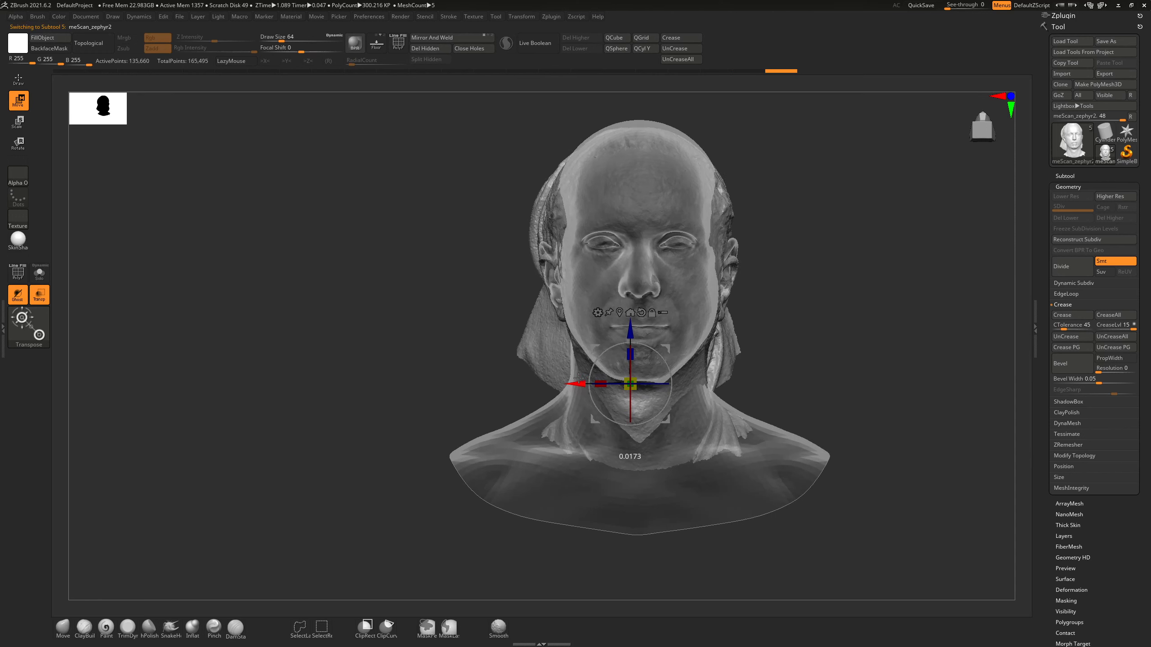
{"action": "key", "text": "q"}
{"action": "left_click_drag", "start_coordinate": [813, 240], "coordinate": [846, 238]}
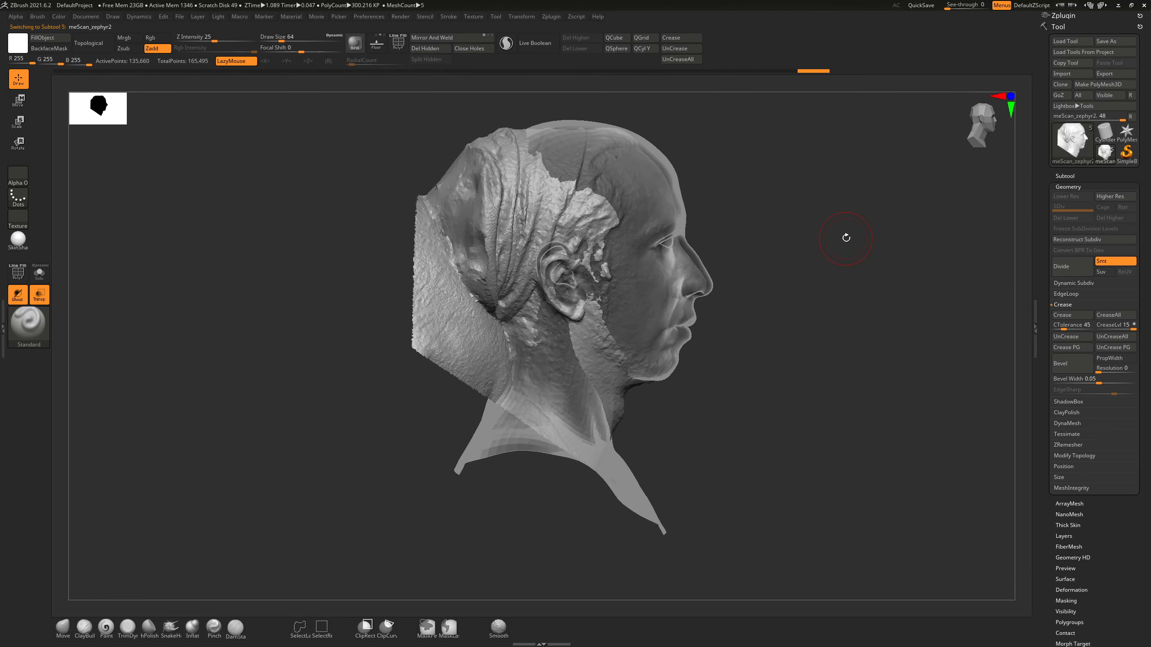
{"action": "mouse_move", "coordinate": [846, 237]}
{"action": "left_mouse_down", "text": "shift"}
{"action": "mouse_move", "coordinate": [830, 239]}
{"action": "mouse_move", "coordinate": [833, 272]}
{"action": "mouse_move", "coordinate": [889, 282]}
{"action": "left_mouse_up", "text": "shift"}
Center the gizmo pivot under the chin and fine-tune the scan's fit to the MetaHuman head in side view
{"action": "key", "text": "w"}
{"action": "left_click_drag", "start_coordinate": [826, 299], "coordinate": [826, 325], "text": "alt"}
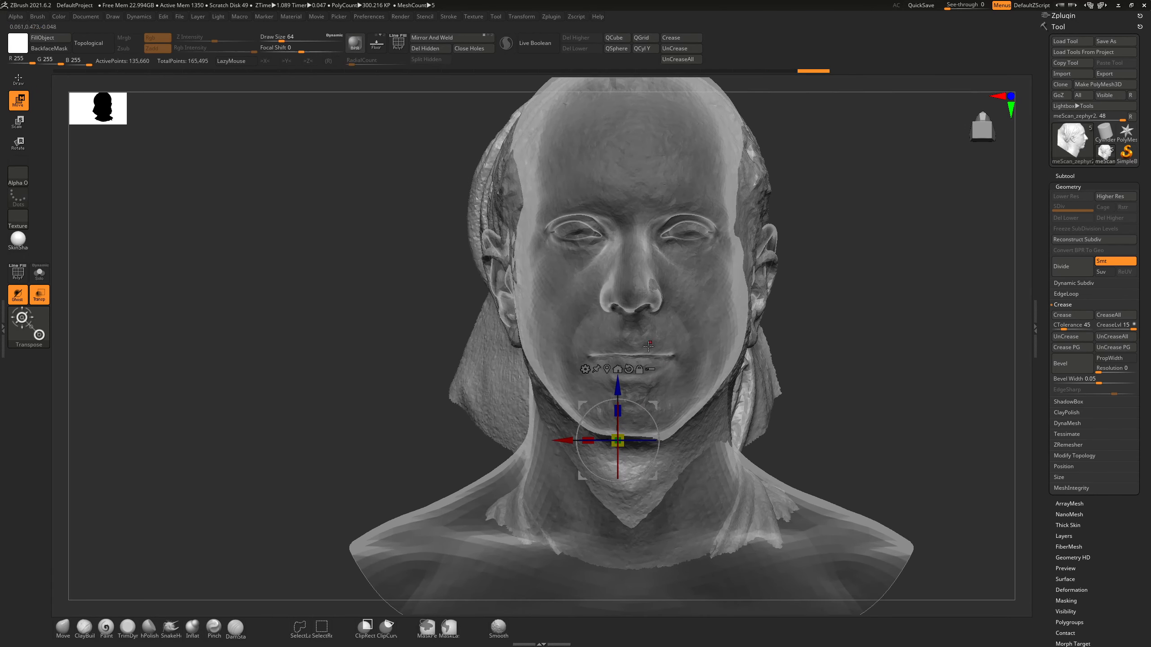
{"action": "left_click_drag", "start_coordinate": [561, 439], "coordinate": [573, 440], "text": "alt"}
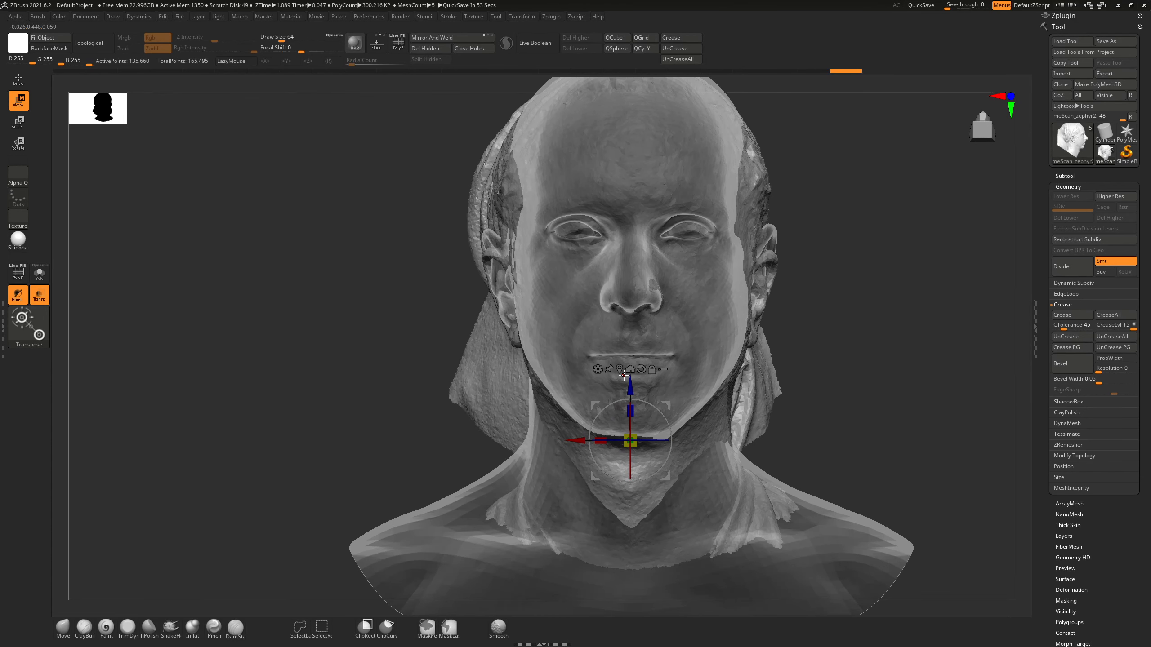
{"action": "left_click_drag", "start_coordinate": [842, 259], "coordinate": [707, 276]}
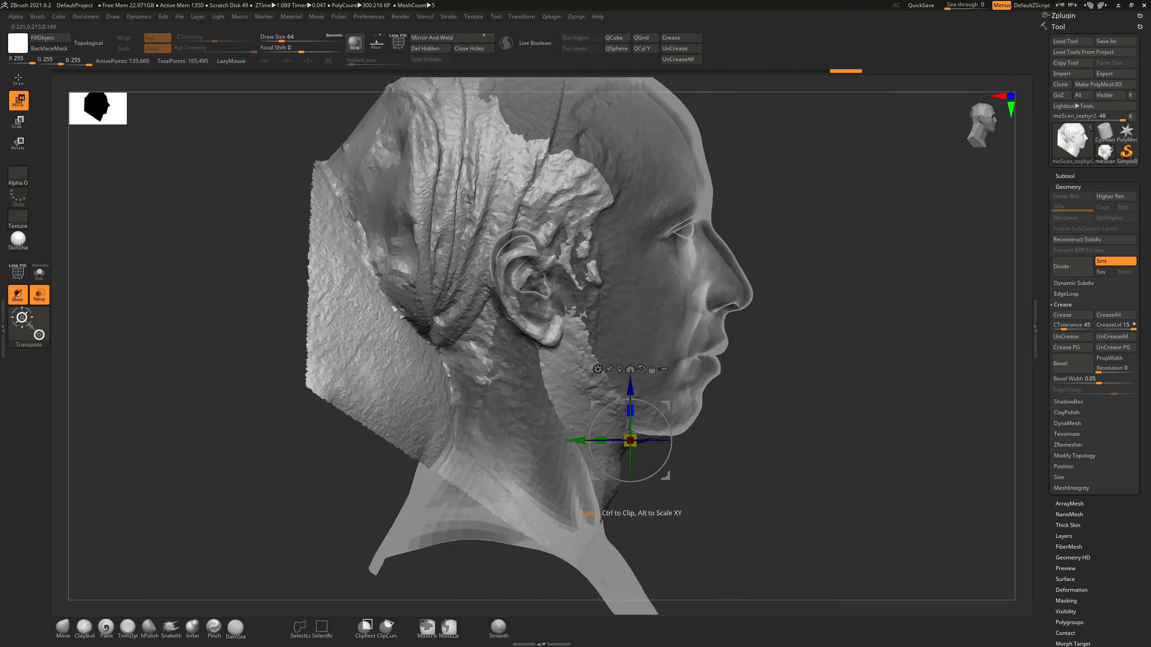
{"action": "left_click_drag", "start_coordinate": [670, 428], "coordinate": [672, 420]}
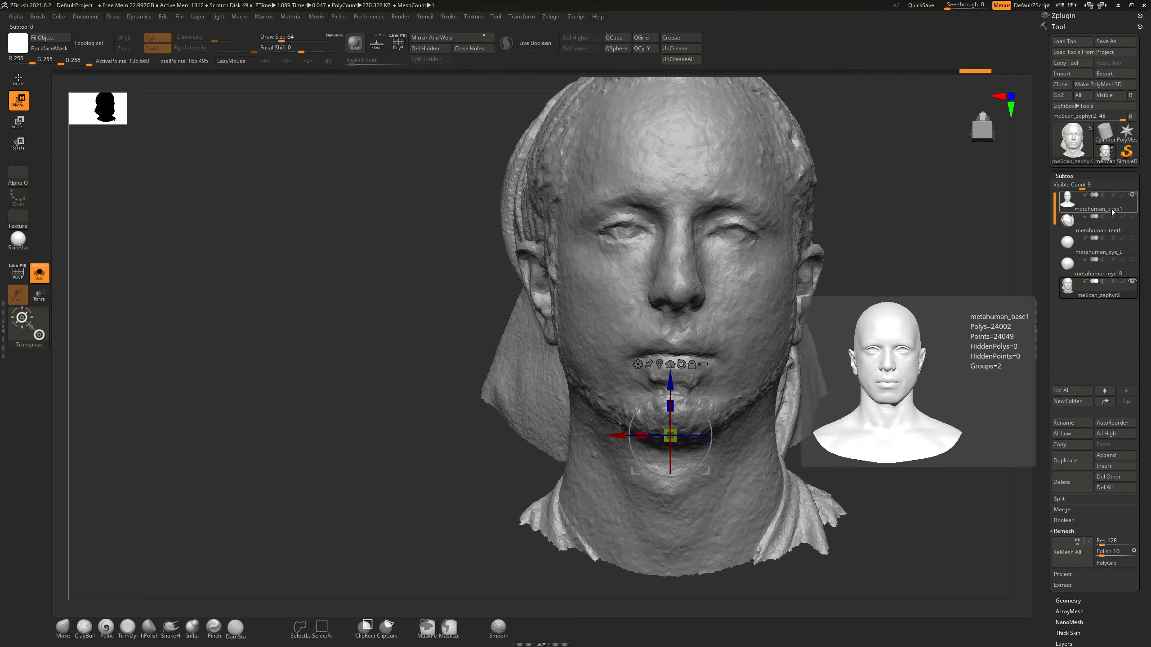
Compare the isolated metahuman_base1 and meScan_zephyr2 subtools by switching between them
{"action": "left_click", "coordinate": [1067, 200]}
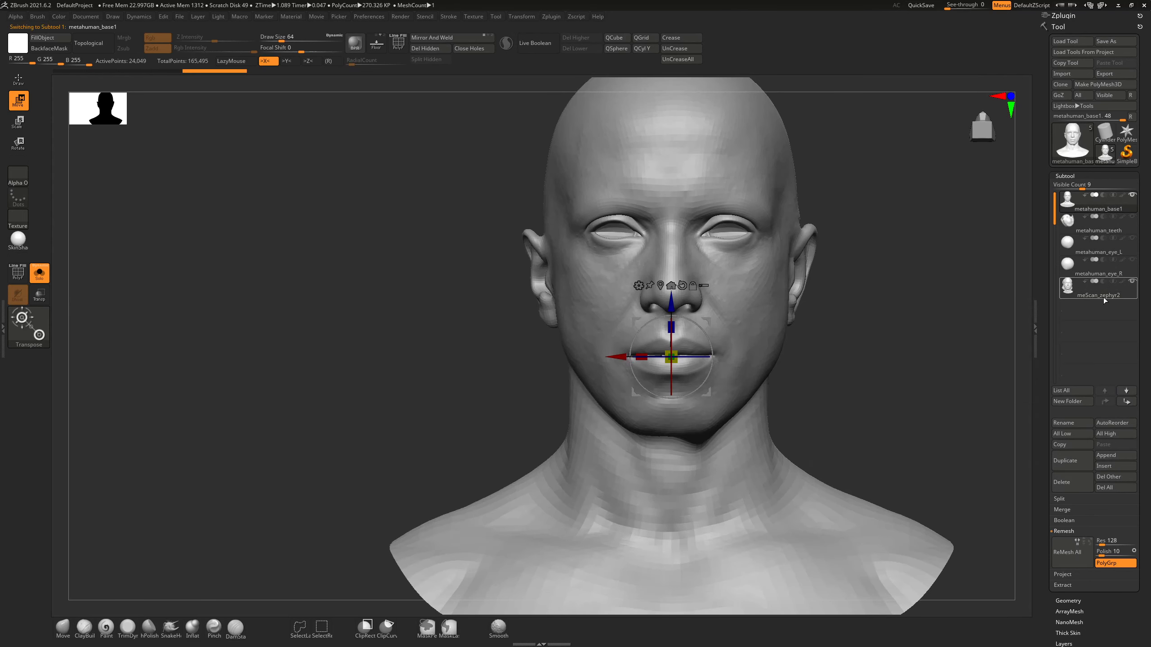
{"action": "left_click", "coordinate": [1104, 296]}
{"action": "left_click", "coordinate": [1111, 208]}
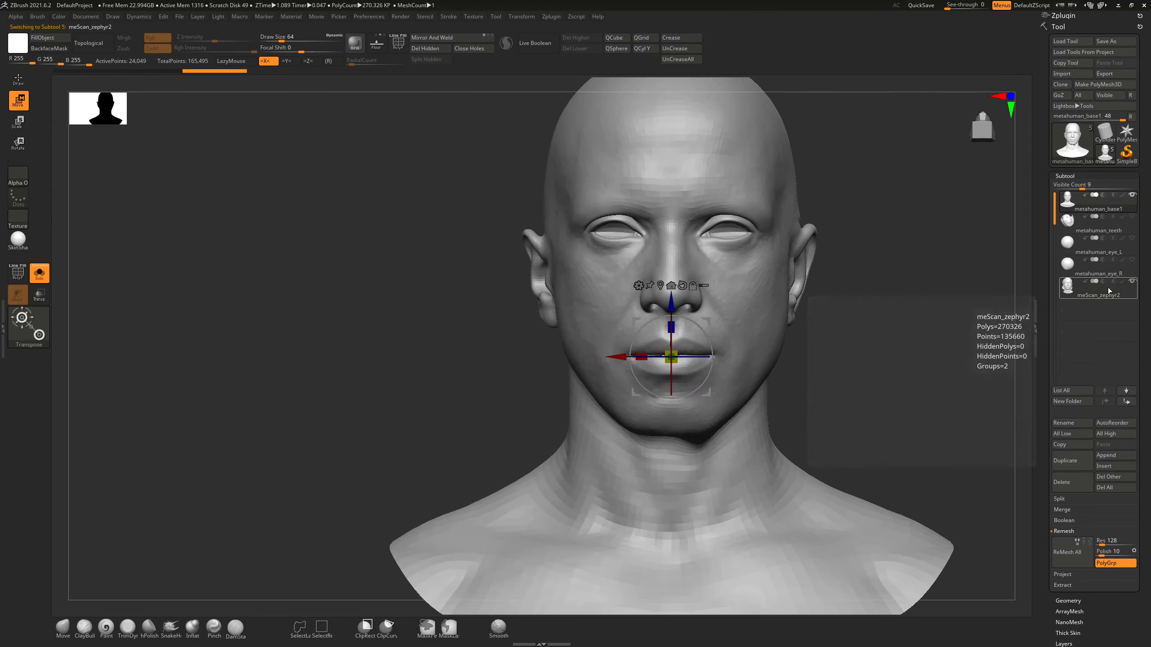
Move the gizmo pivot of meScan_zephyr2 up to the nose, rotate the scan slightly, and reset the gizmo's orientation
{"action": "left_click", "coordinate": [1107, 289]}
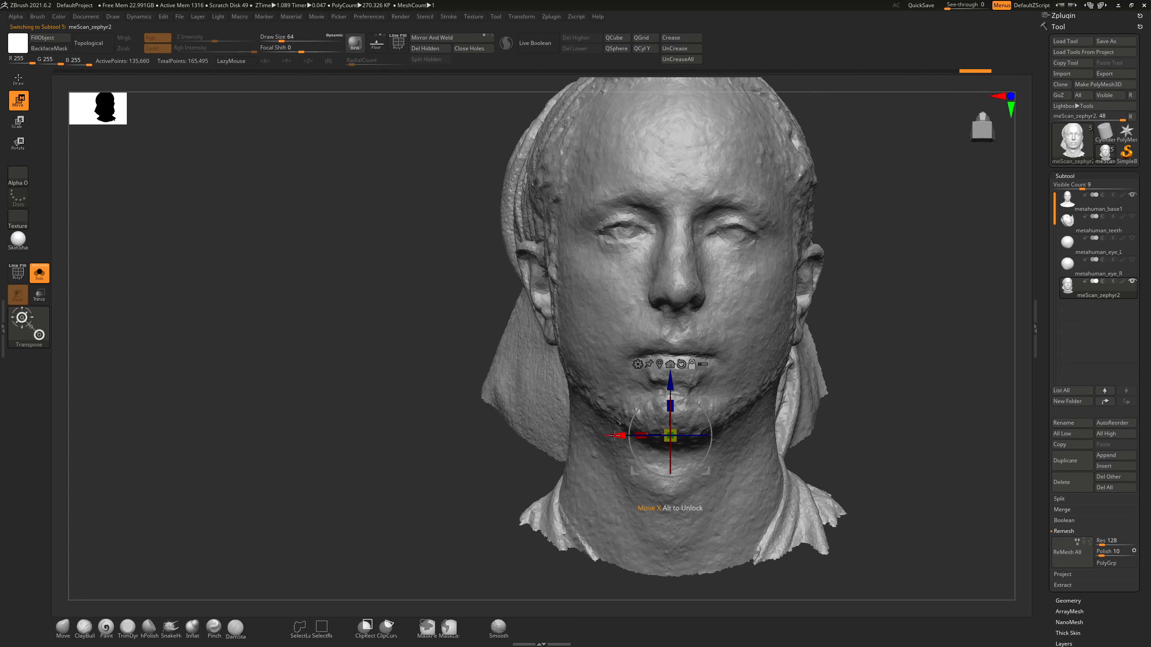
{"action": "left_click_drag", "start_coordinate": [615, 436], "coordinate": [625, 429]}
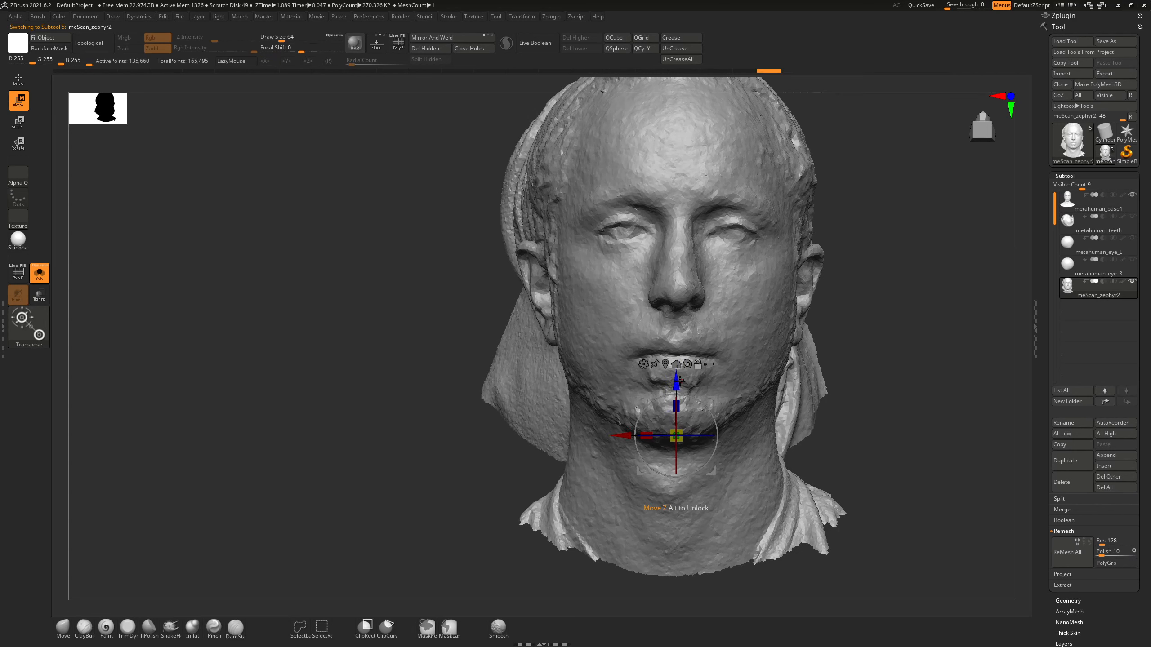
{"action": "left_click_drag", "start_coordinate": [681, 380], "coordinate": [682, 228], "text": "alt"}
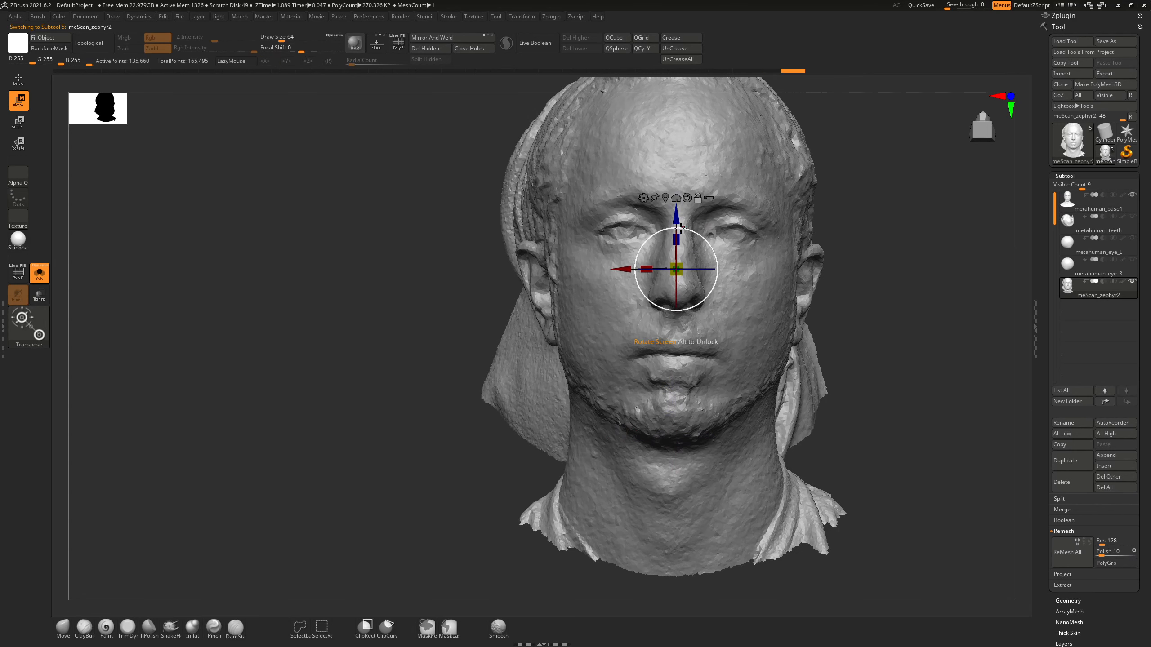
{"action": "left_click_drag", "start_coordinate": [618, 272], "coordinate": [619, 273], "text": "alt"}
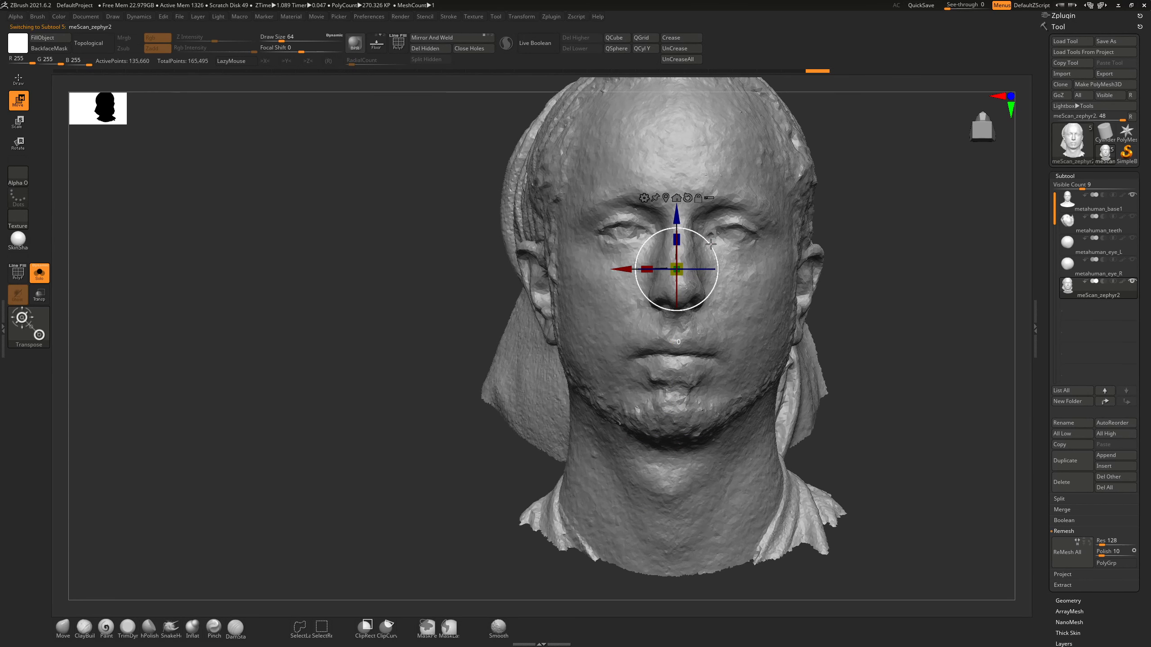
{"action": "left_click_drag", "start_coordinate": [710, 244], "coordinate": [710, 243]}
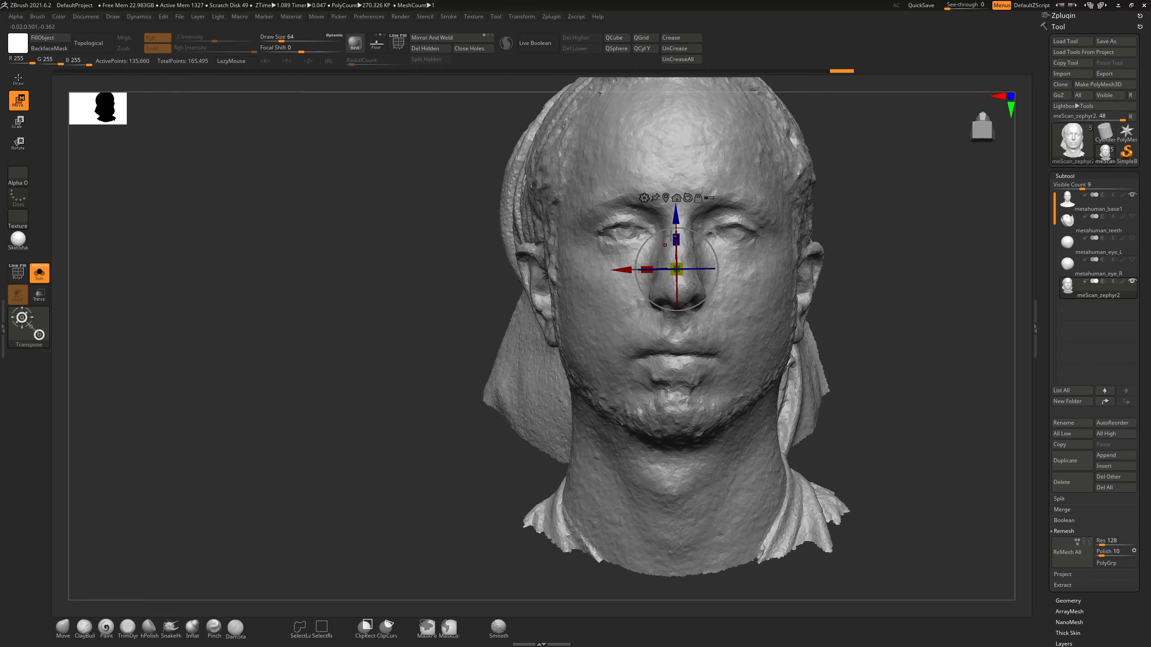
{"action": "left_click", "coordinate": [688, 198]}
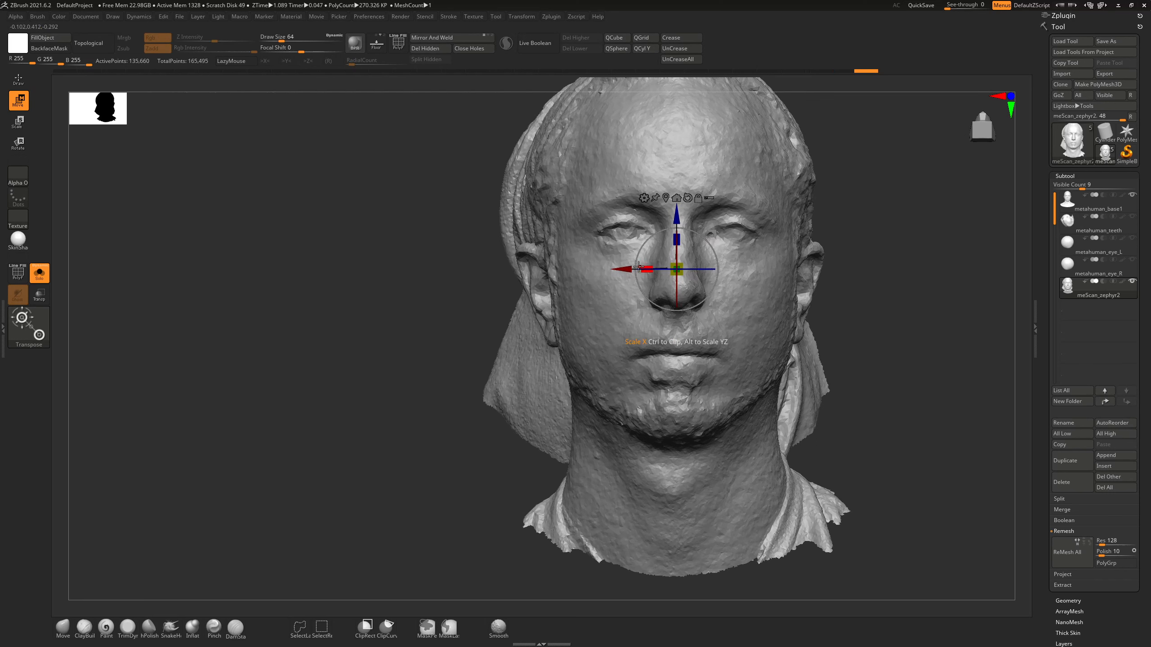
Place the gizmo pivot at the mouth, turn the scan slightly about its vertical axis, and shift it sideways by about 0.0014
{"action": "mouse_move", "coordinate": [678, 222]}
{"action": "left_mouse_down", "text": "alt"}
{"action": "mouse_move", "coordinate": [692, 186]}
{"action": "mouse_move", "coordinate": [673, 302]}
{"action": "left_mouse_up", "text": "alt"}
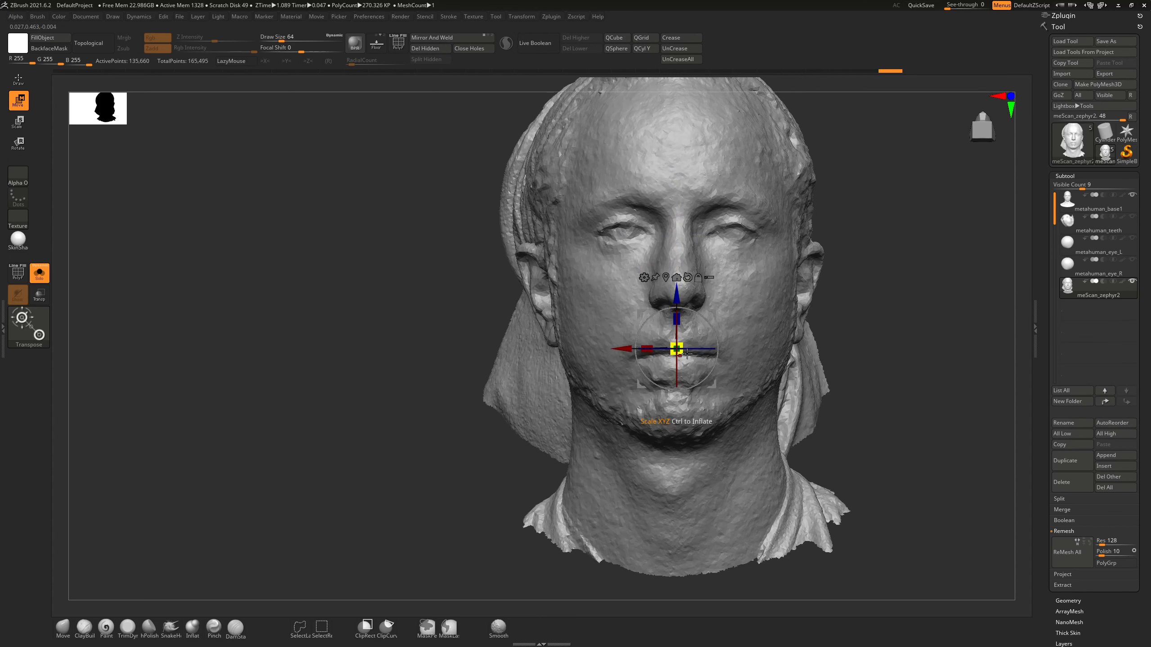
{"action": "left_click_drag", "start_coordinate": [706, 348], "coordinate": [729, 276]}
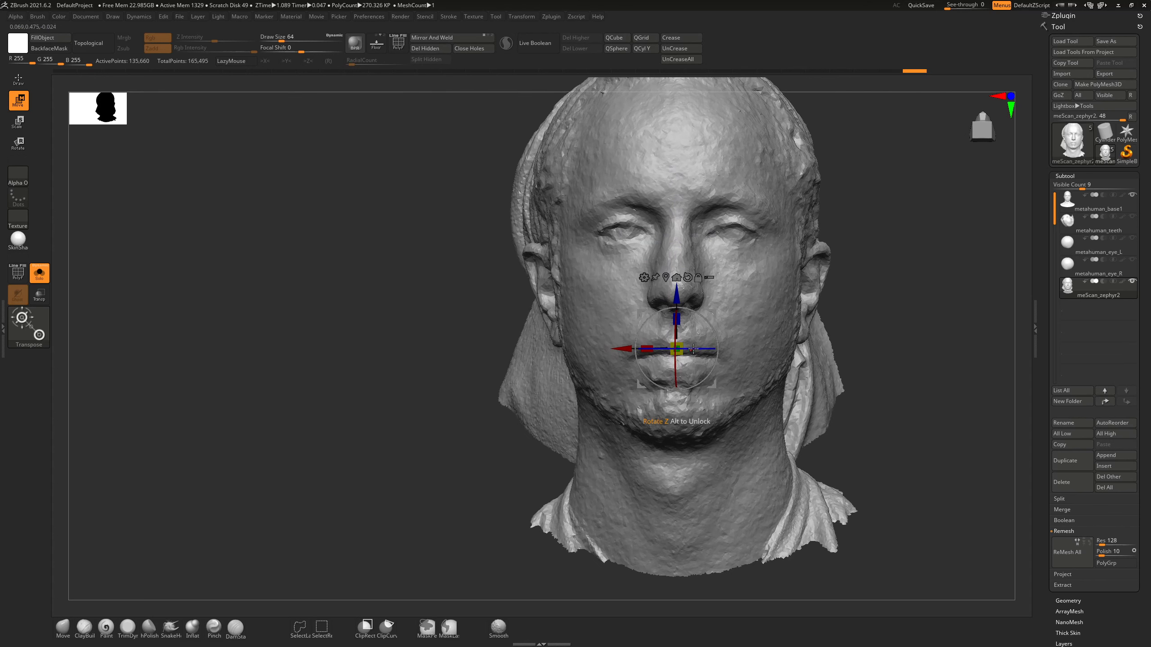
{"action": "left_click_drag", "start_coordinate": [694, 349], "coordinate": [694, 348]}
{"action": "left_click_drag", "start_coordinate": [623, 357], "coordinate": [625, 354]}
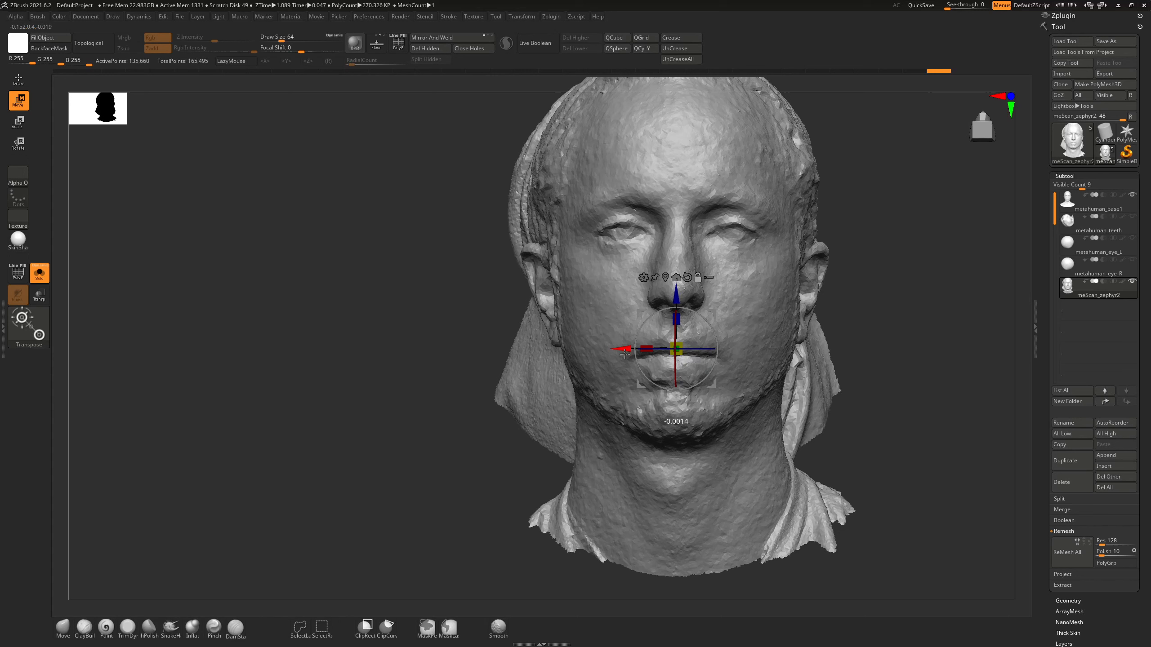
Show the scan and the MetaHuman head together with transparency and examine their overlap from the front and in profile
{"action": "left_click", "coordinate": [1103, 211]}
{"action": "left_click", "coordinate": [1103, 294]}
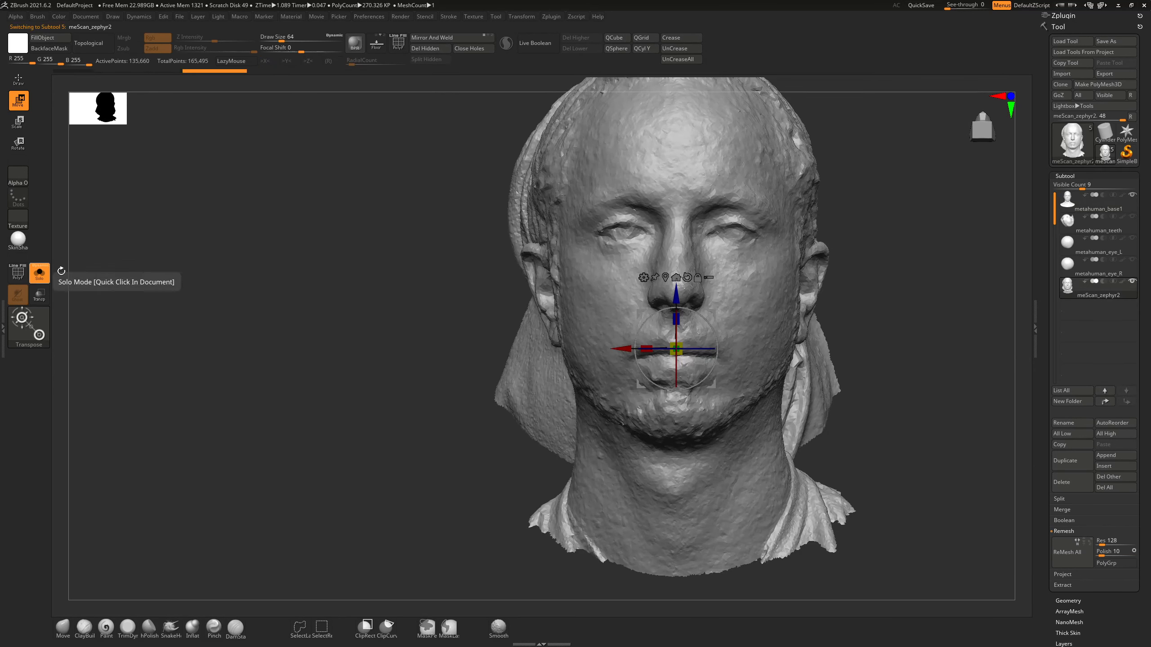
{"action": "left_click", "coordinate": [40, 272]}
{"action": "left_click_drag", "start_coordinate": [345, 255], "coordinate": [227, 292]}
{"action": "left_click", "coordinate": [37, 297]}
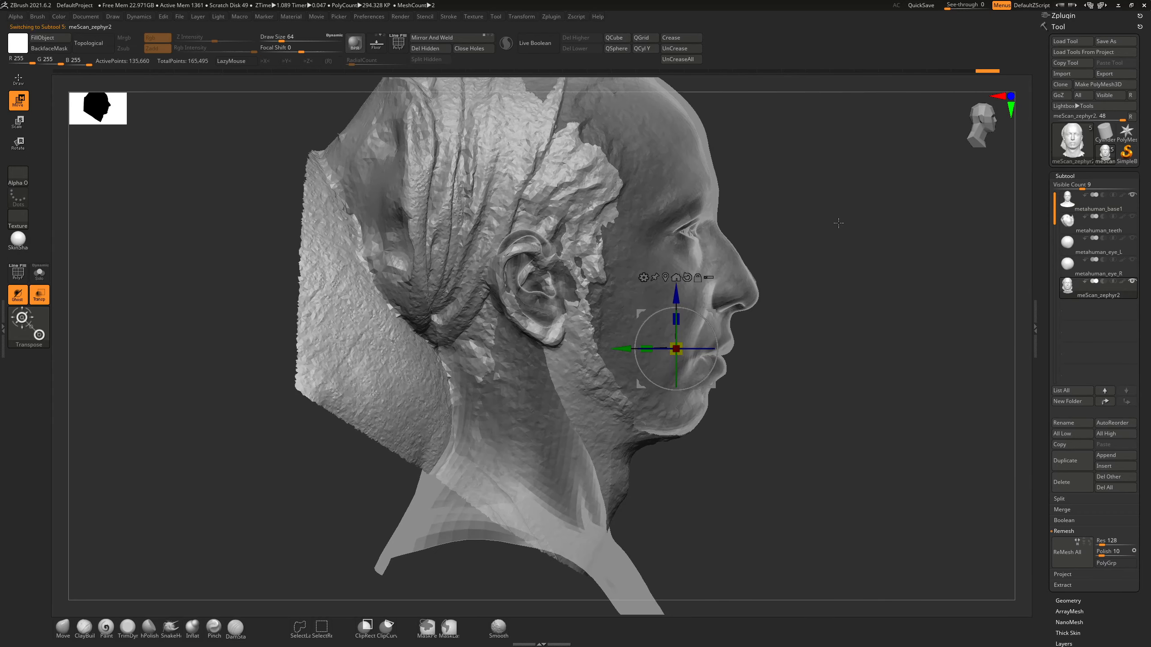
{"action": "mouse_move", "coordinate": [839, 223]}
{"action": "left_mouse_down"}
{"action": "mouse_move", "coordinate": [849, 218]}
{"action": "mouse_move", "coordinate": [816, 221]}
{"action": "left_mouse_up"}
{"action": "key", "text": "q"}
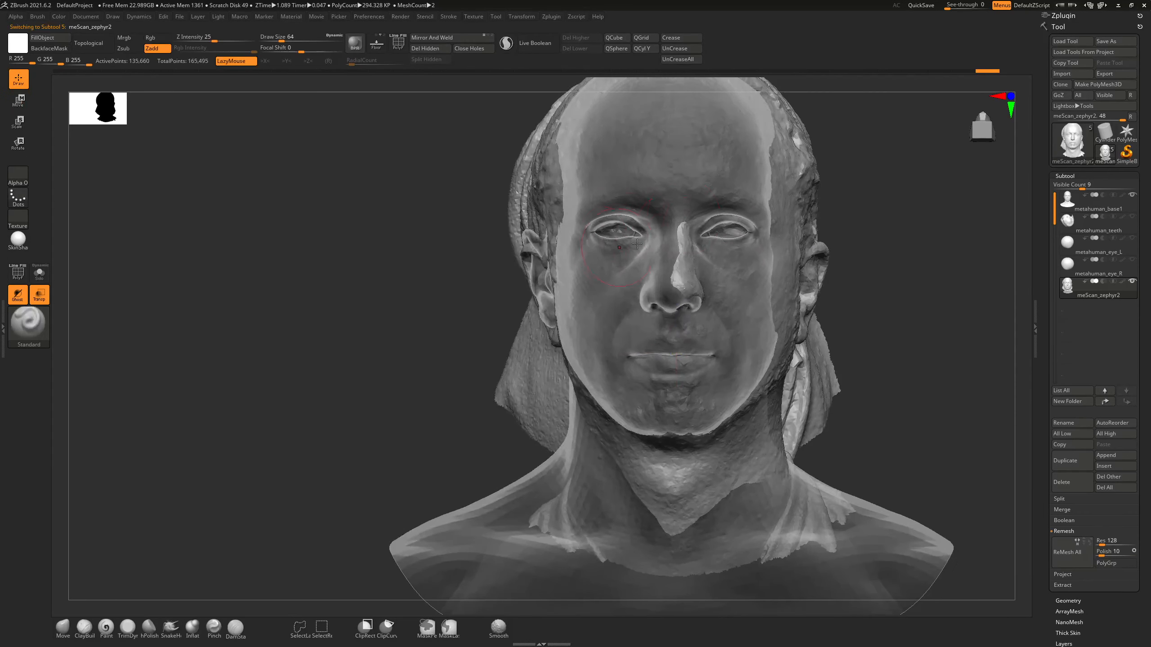
{"action": "left_click_drag", "start_coordinate": [425, 313], "coordinate": [622, 574]}
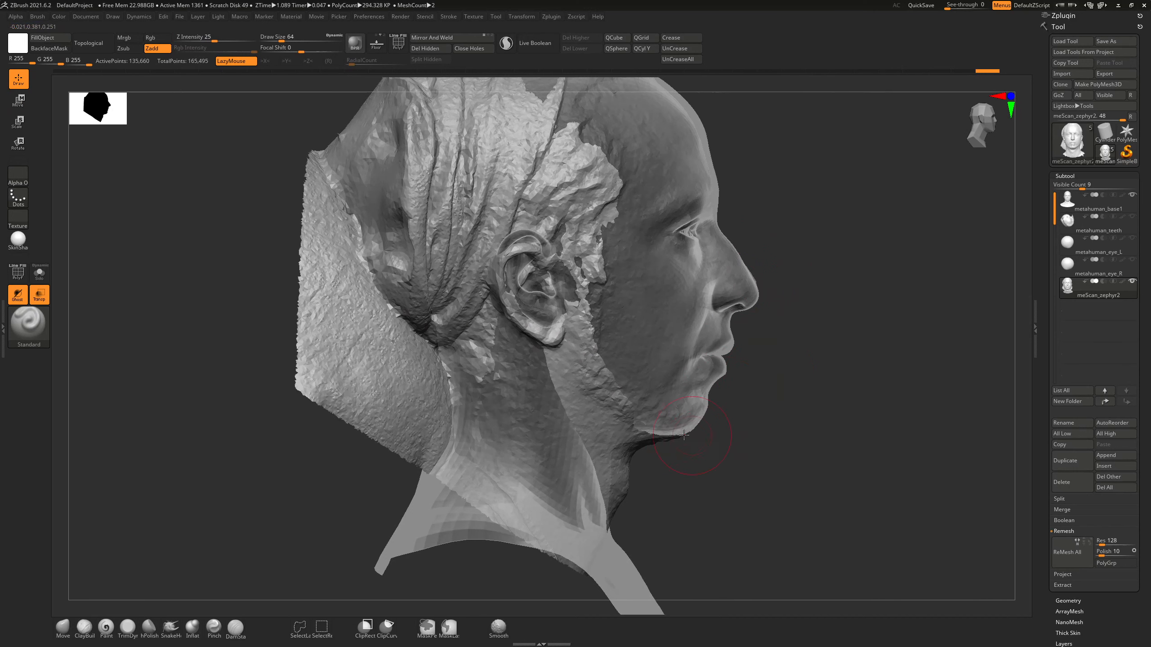
{"action": "left_click_drag", "start_coordinate": [855, 251], "coordinate": [922, 254]}
{"action": "left_click_drag", "start_coordinate": [177, 268], "coordinate": [105, 277]}
{"action": "left_click", "coordinate": [45, 301]}
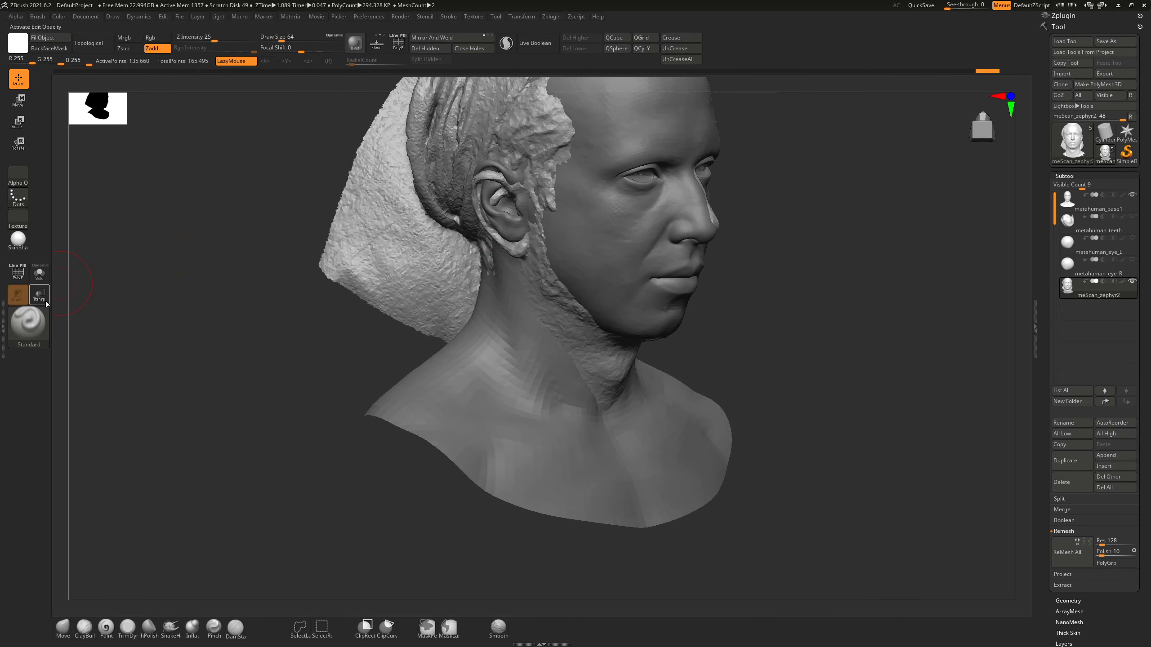
Show only the meScan_zephyr2 scan and prepare the ClayBuildup brush with Sculptris Pro enabled
{"action": "mouse_move", "coordinate": [817, 221]}
{"action": "left_mouse_down", "text": "shift"}
{"action": "mouse_move", "coordinate": [822, 210]}
{"action": "mouse_move", "coordinate": [766, 266]}
{"action": "left_mouse_up", "text": "shift"}
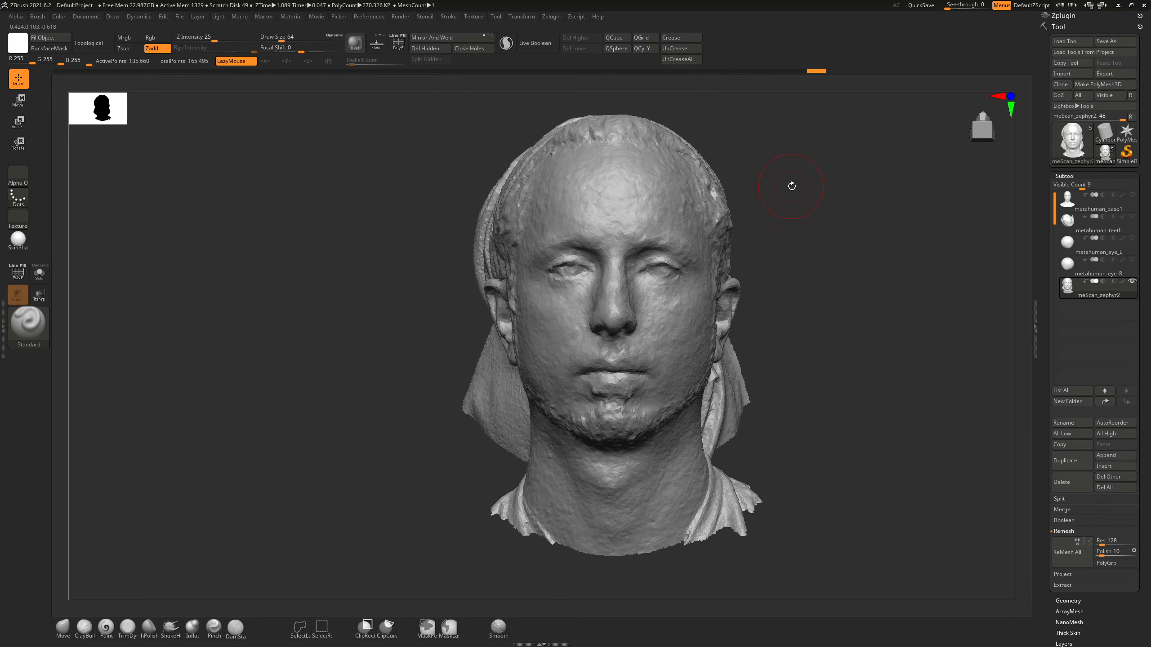
{"action": "mouse_move", "coordinate": [792, 186]}
{"action": "left_mouse_down"}
{"action": "mouse_move", "coordinate": [818, 203]}
{"action": "mouse_move", "coordinate": [550, 91]}
{"action": "left_mouse_up"}
{"action": "key", "text": "b"}
{"action": "key", "text": "c"}
{"action": "key", "text": "b"}
{"action": "left_click", "coordinate": [506, 43]}
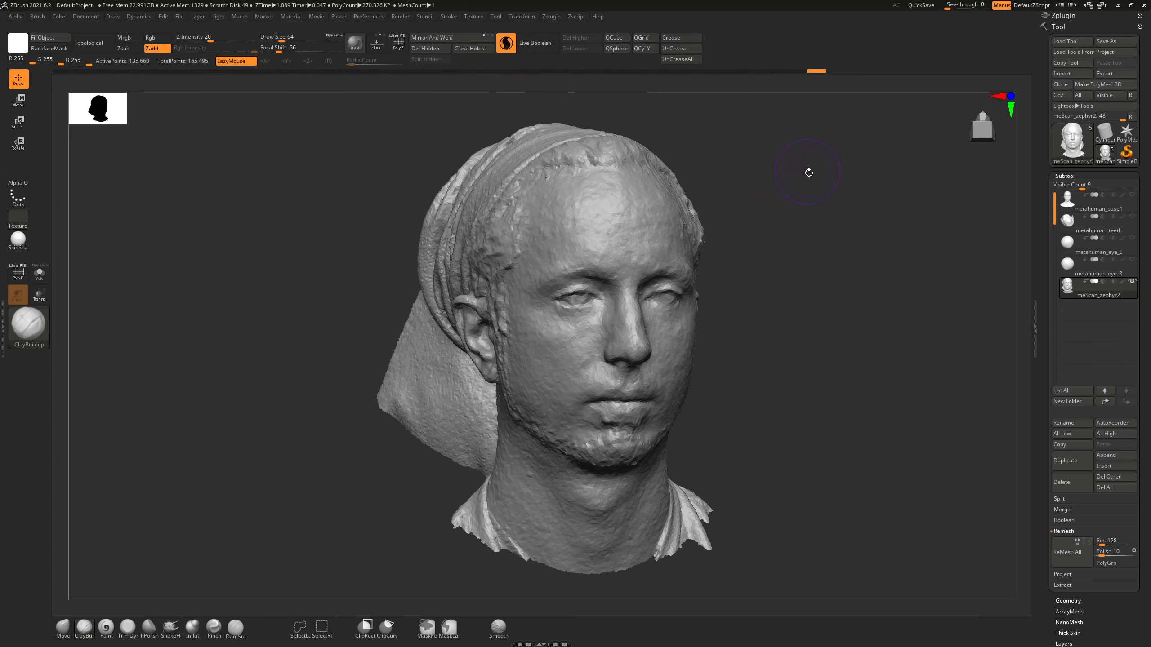
Set the draw size to about 44 and fill and smooth the rough surface between the ear, temple and cheek
{"action": "mouse_move", "coordinate": [790, 160]}
{"action": "left_mouse_down"}
{"action": "mouse_move", "coordinate": [811, 167]}
{"action": "mouse_move", "coordinate": [791, 162]}
{"action": "mouse_move", "coordinate": [799, 170]}
{"action": "left_mouse_up"}
{"action": "key", "text": "shift"}
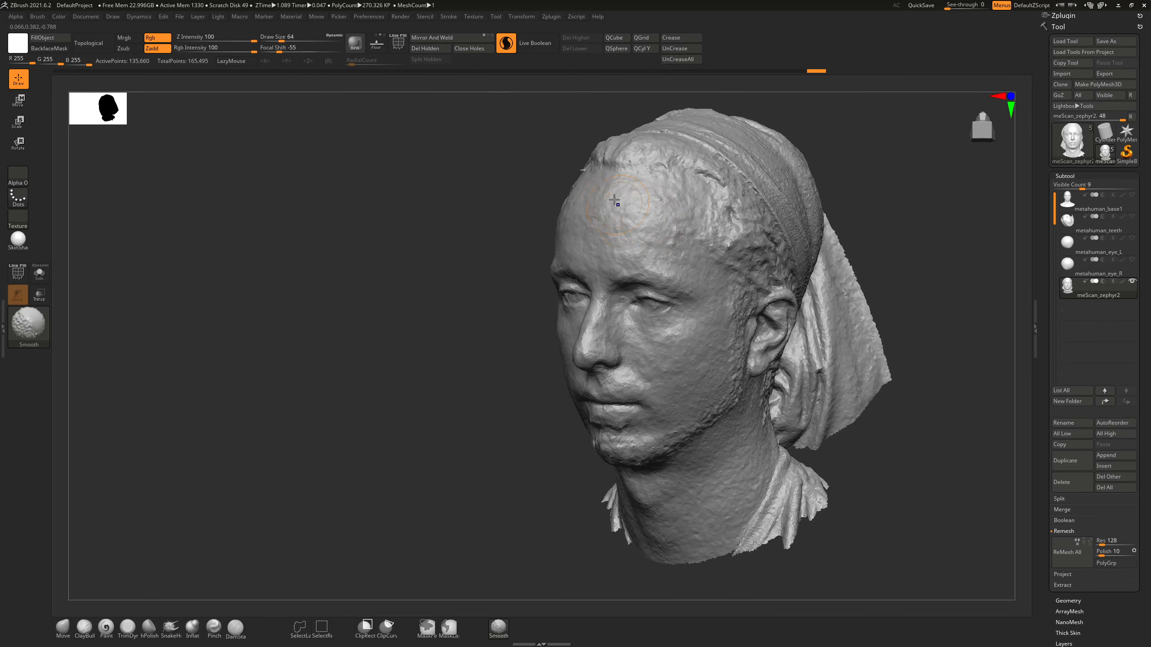
{"action": "left_click_drag", "start_coordinate": [452, 264], "coordinate": [619, 233]}
{"action": "left_click_drag", "start_coordinate": [703, 190], "coordinate": [642, 196]}
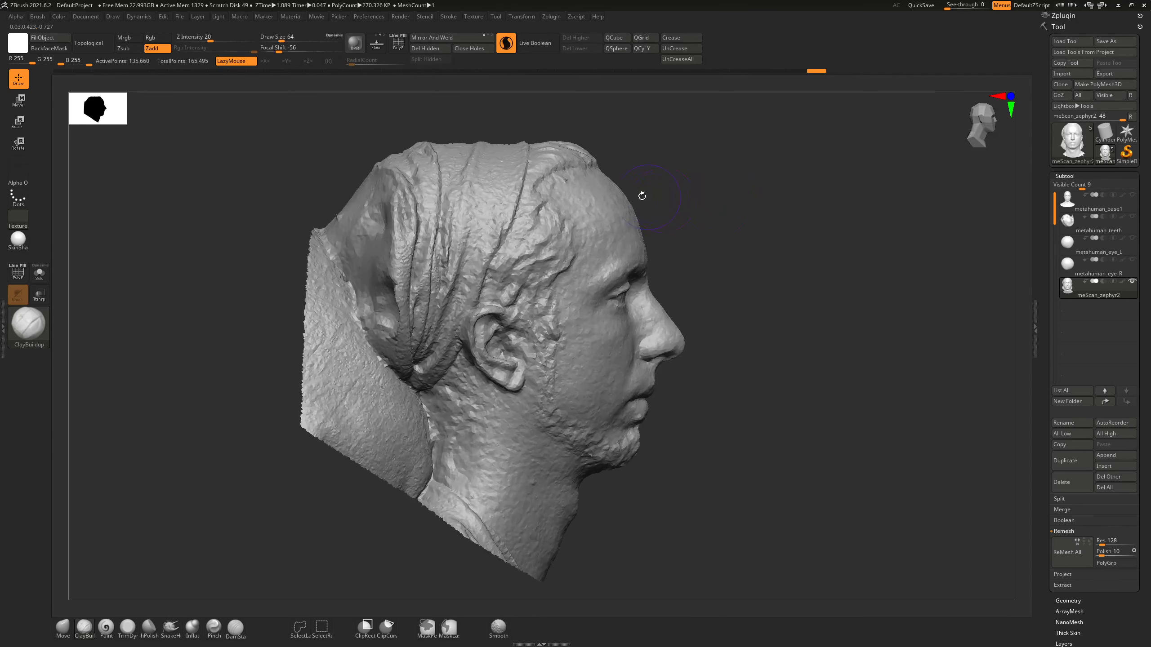
{"action": "left_click_drag", "start_coordinate": [746, 215], "coordinate": [790, 327]}
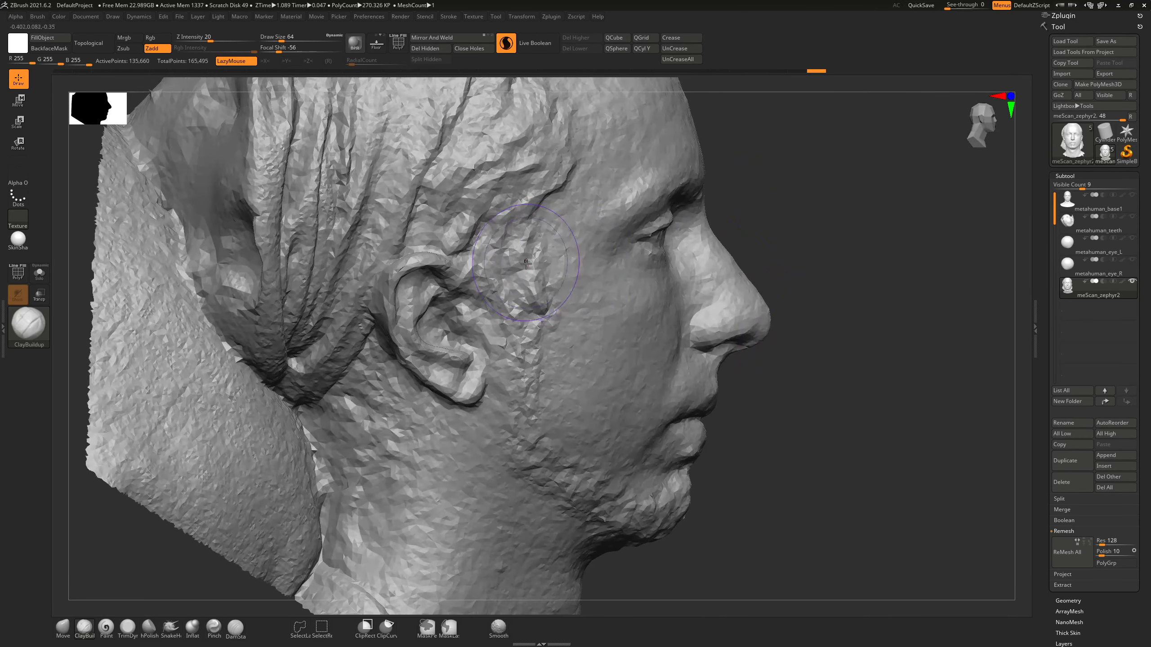
{"action": "key", "text": "s"}
{"action": "mouse_move", "coordinate": [519, 291]}
{"action": "left_mouse_down"}
{"action": "mouse_move", "coordinate": [531, 251]}
{"action": "mouse_move", "coordinate": [504, 271]}
{"action": "mouse_move", "coordinate": [527, 348]}
{"action": "left_mouse_up"}
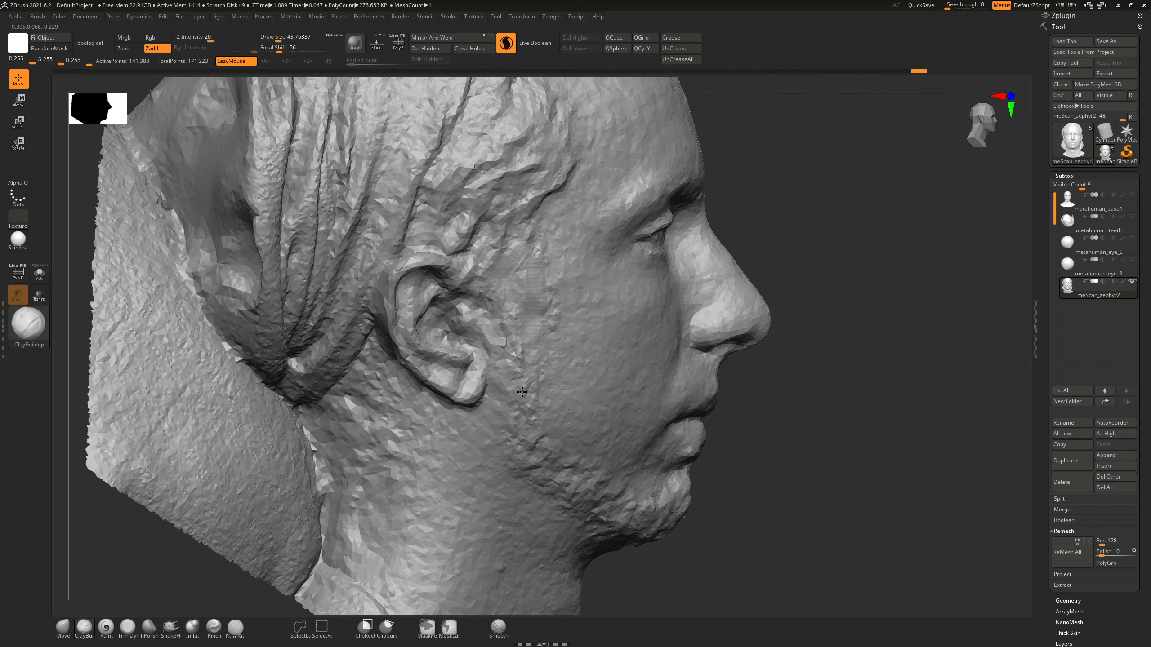
{"action": "left_click_drag", "start_coordinate": [522, 392], "coordinate": [513, 322]}
{"action": "key", "text": "ctrl+z"}
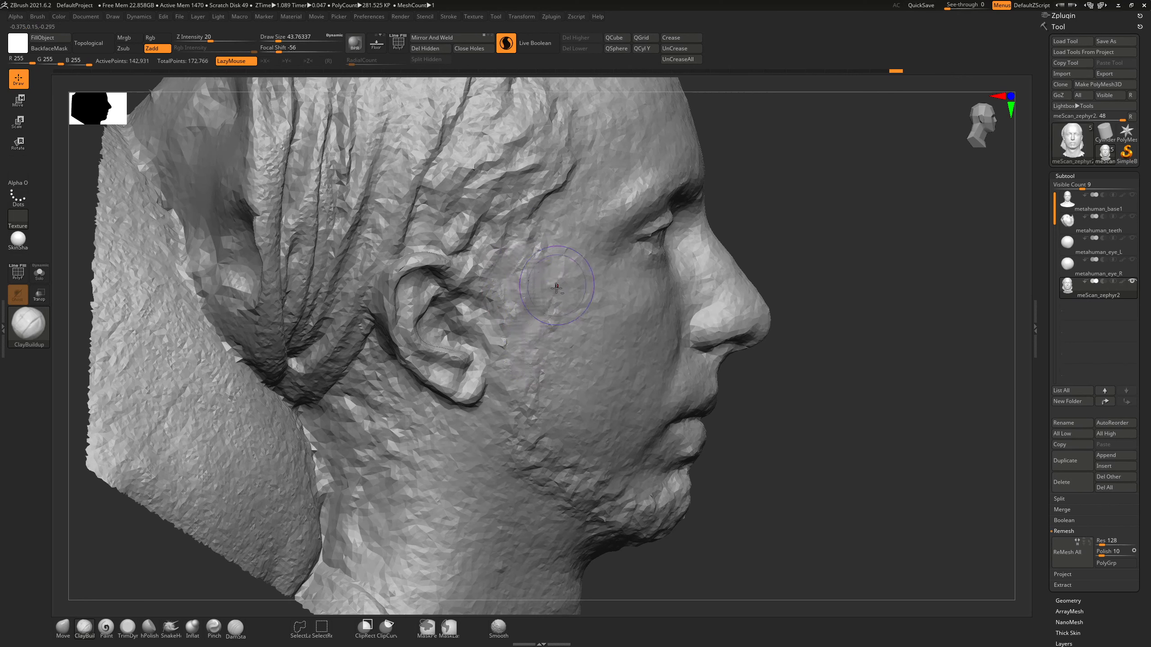
{"action": "left_click_drag", "start_coordinate": [557, 288], "coordinate": [565, 294]}
{"action": "left_click_drag", "start_coordinate": [827, 180], "coordinate": [645, 252]}
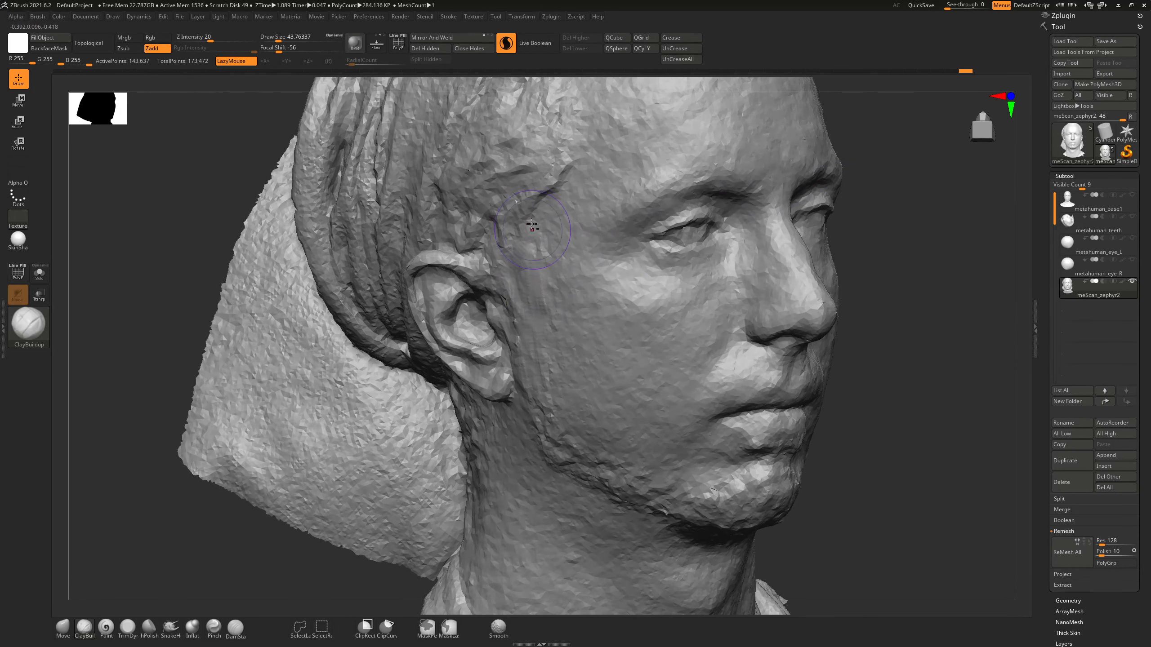
{"action": "mouse_move", "coordinate": [875, 221]}
{"action": "left_mouse_down"}
{"action": "mouse_move", "coordinate": [897, 185]}
{"action": "mouse_move", "coordinate": [860, 209]}
{"action": "mouse_move", "coordinate": [870, 187]}
{"action": "mouse_move", "coordinate": [868, 231]}
{"action": "mouse_move", "coordinate": [819, 216]}
{"action": "mouse_move", "coordinate": [809, 234]}
{"action": "mouse_move", "coordinate": [676, 250]}
{"action": "mouse_move", "coordinate": [729, 188]}
{"action": "mouse_move", "coordinate": [655, 206]}
{"action": "mouse_move", "coordinate": [740, 170]}
{"action": "mouse_move", "coordinate": [764, 176]}
{"action": "mouse_move", "coordinate": [742, 169]}
{"action": "mouse_move", "coordinate": [740, 180]}
{"action": "mouse_move", "coordinate": [629, 181]}
{"action": "mouse_move", "coordinate": [580, 201]}
{"action": "left_mouse_up"}
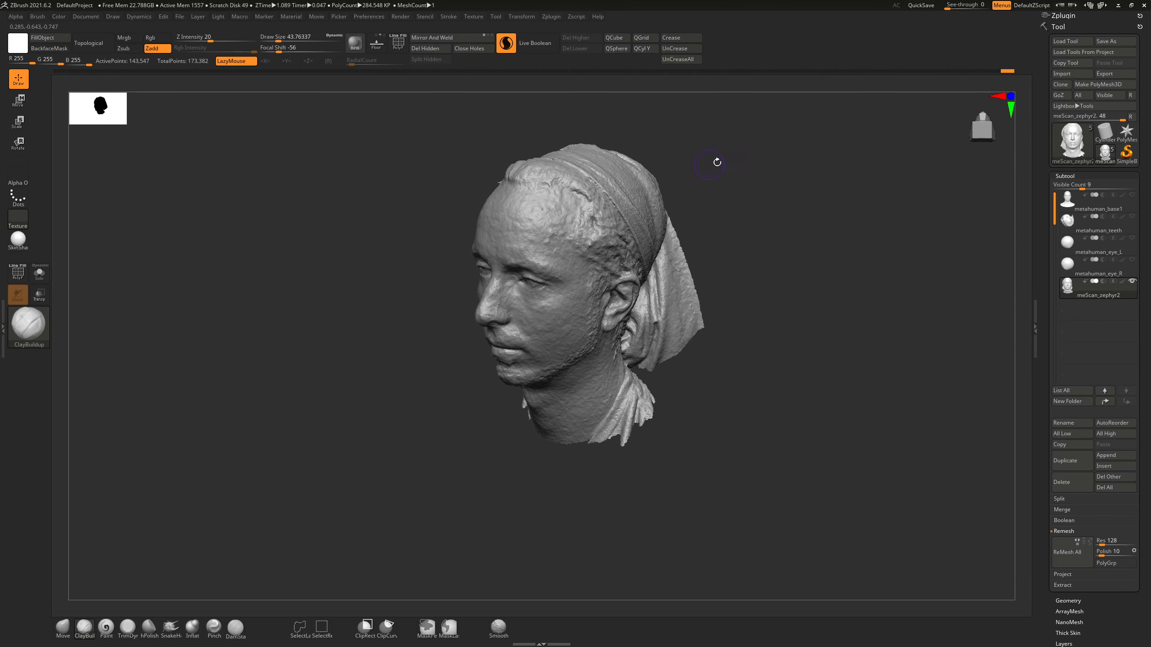
Set the draw size to about 80 and sculpt over the uneven cheek, jawline and chin to even out the surface
{"action": "left_click_drag", "start_coordinate": [717, 161], "coordinate": [747, 208]}
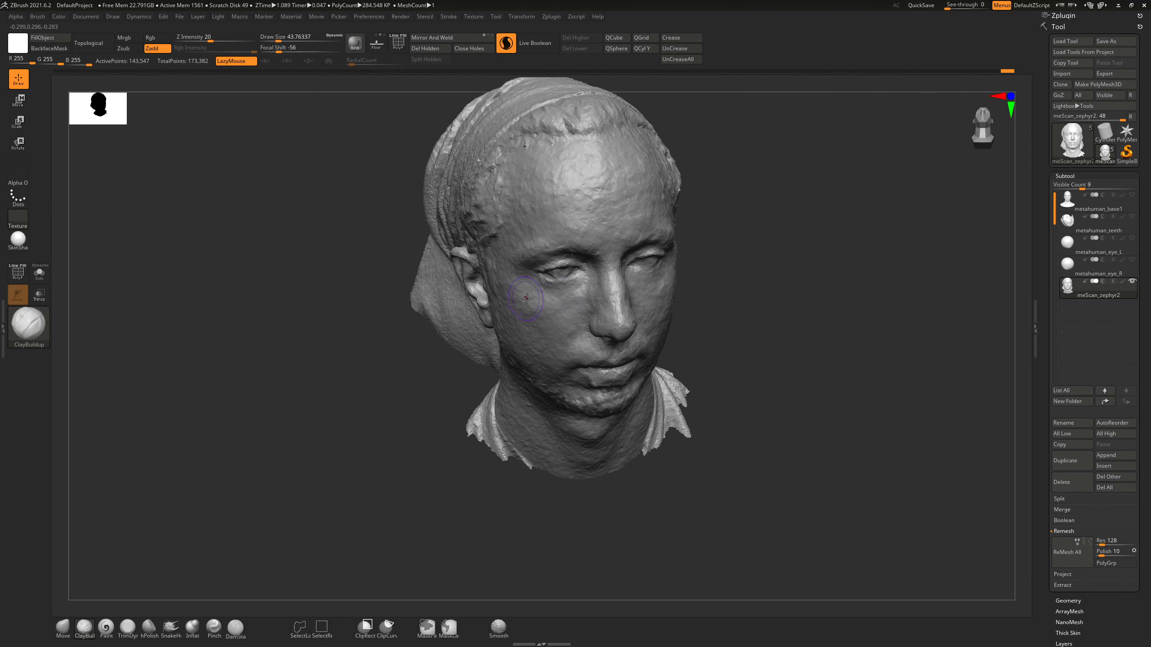
{"action": "key", "text": "s"}
{"action": "left_click_drag", "start_coordinate": [530, 303], "coordinate": [553, 297]}
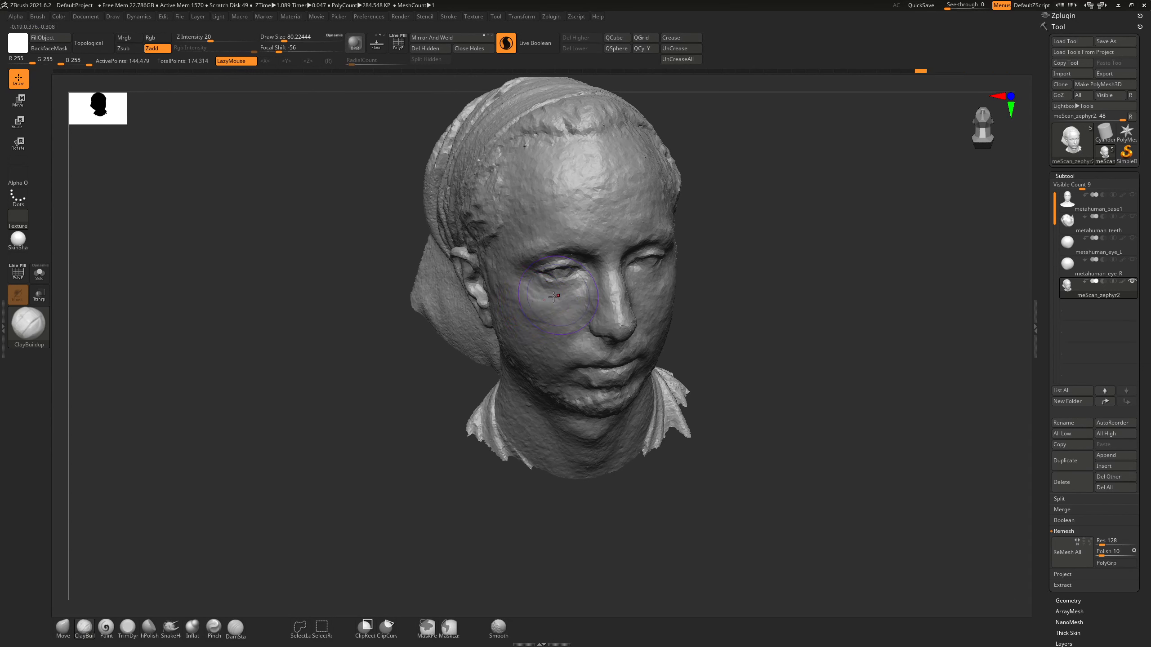
{"action": "mouse_move", "coordinate": [799, 212]}
{"action": "left_mouse_down"}
{"action": "mouse_move", "coordinate": [652, 279]}
{"action": "mouse_move", "coordinate": [663, 276]}
{"action": "mouse_move", "coordinate": [660, 289]}
{"action": "mouse_move", "coordinate": [674, 281]}
{"action": "mouse_move", "coordinate": [647, 299]}
{"action": "left_mouse_up"}
{"action": "left_click_drag", "start_coordinate": [766, 199], "coordinate": [696, 257]}
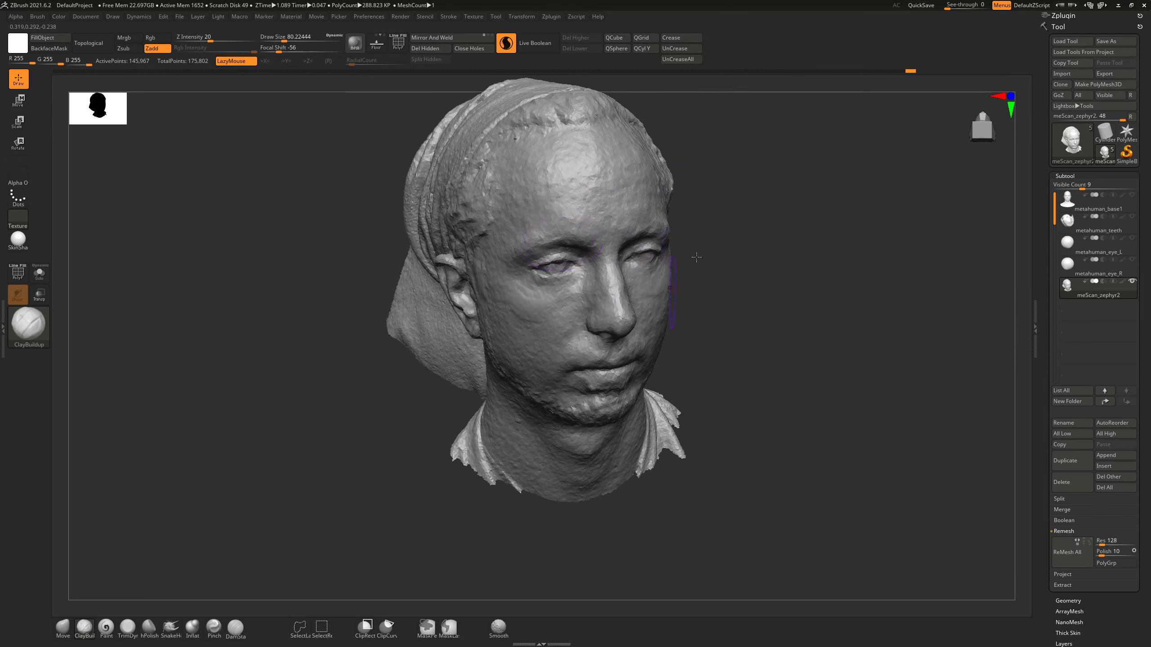
{"action": "left_click_drag", "start_coordinate": [742, 194], "coordinate": [732, 227]}
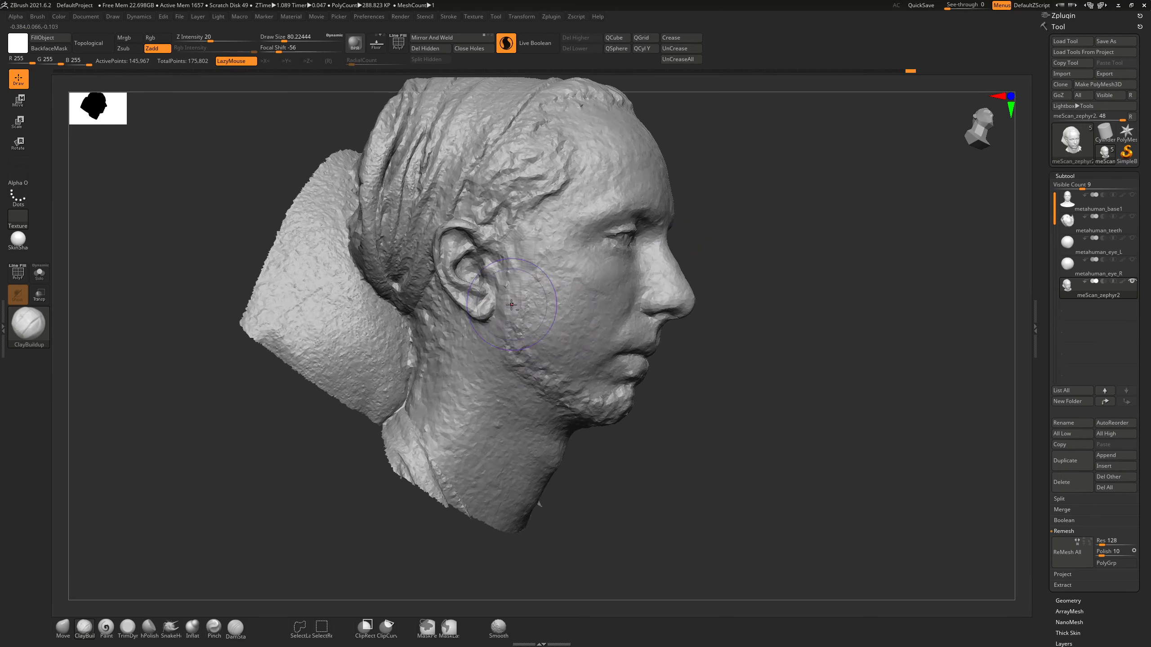
{"action": "left_click_drag", "start_coordinate": [511, 304], "coordinate": [498, 318]}
{"action": "left_click_drag", "start_coordinate": [525, 358], "coordinate": [576, 388]}
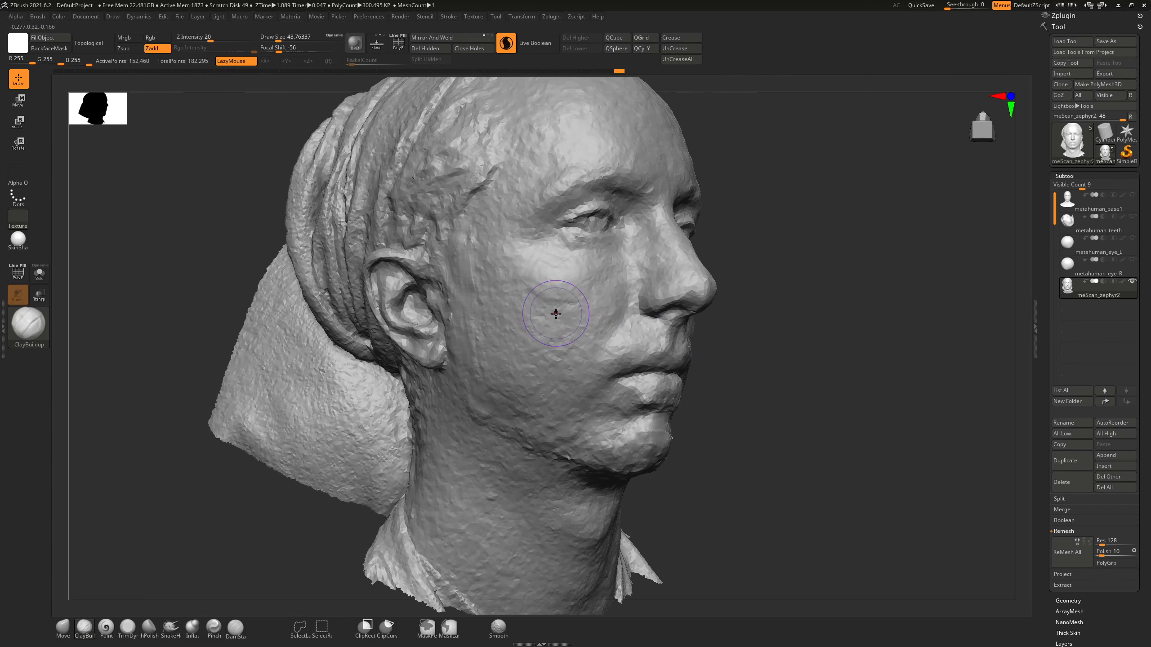
Set the Smooth brush's draw size to about 77 and smooth the bumps on the cheek
{"action": "key", "text": "s"}
{"action": "left_click_drag", "start_coordinate": [556, 313], "coordinate": [557, 325]}
{"action": "key", "text": "s"}
{"action": "key", "text": "shift"}
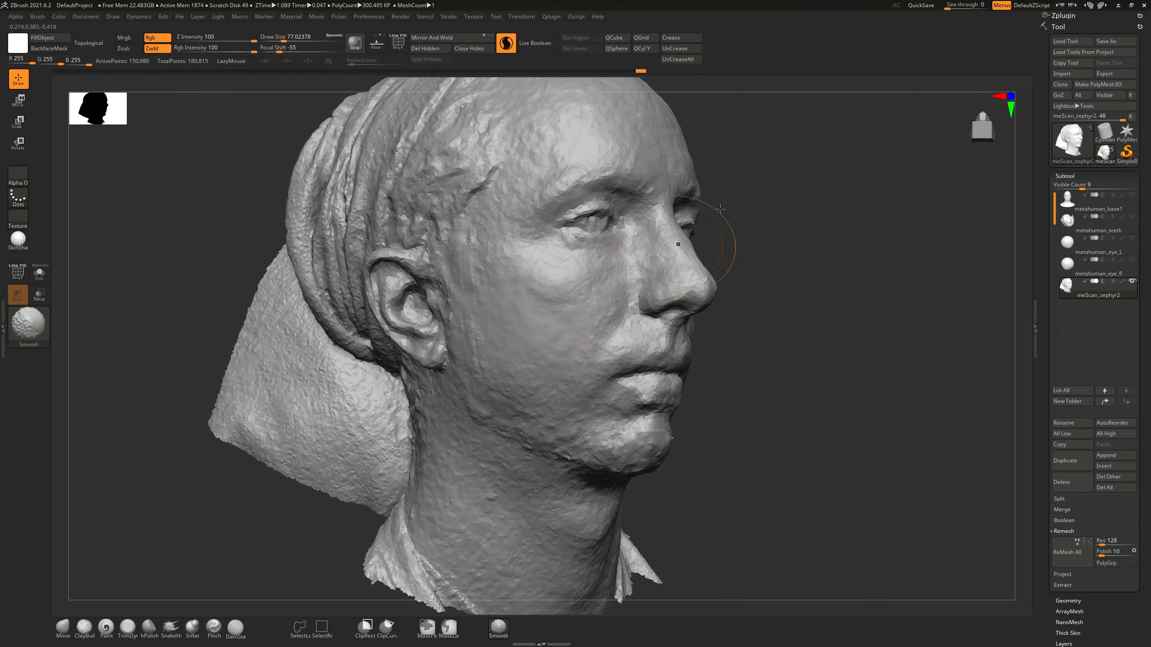
{"action": "left_click_drag", "start_coordinate": [719, 231], "coordinate": [786, 185]}
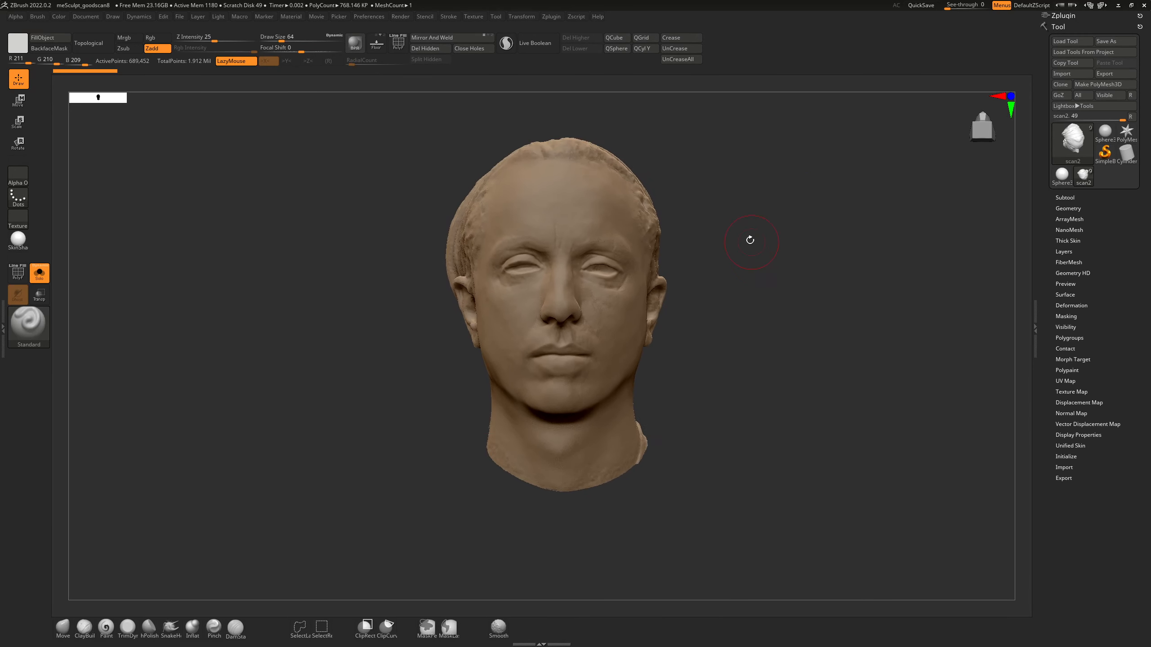
Examine the cleaned-up scan2 head up close and compare it side by side with the raw scan offset subtool
{"action": "left_click_drag", "start_coordinate": [750, 239], "coordinate": [763, 272], "text": "alt"}
{"action": "left_click_drag", "start_coordinate": [729, 235], "coordinate": [782, 220]}
{"action": "mouse_move", "coordinate": [782, 220]}
{"action": "left_mouse_down", "text": "alt"}
{"action": "mouse_move", "coordinate": [814, 241]}
{"action": "mouse_move", "coordinate": [854, 225]}
{"action": "mouse_move", "coordinate": [861, 281]}
{"action": "mouse_move", "coordinate": [825, 329]}
{"action": "mouse_move", "coordinate": [835, 315]}
{"action": "left_mouse_up", "text": "alt"}
{"action": "left_click_drag", "start_coordinate": [812, 360], "coordinate": [802, 334]}
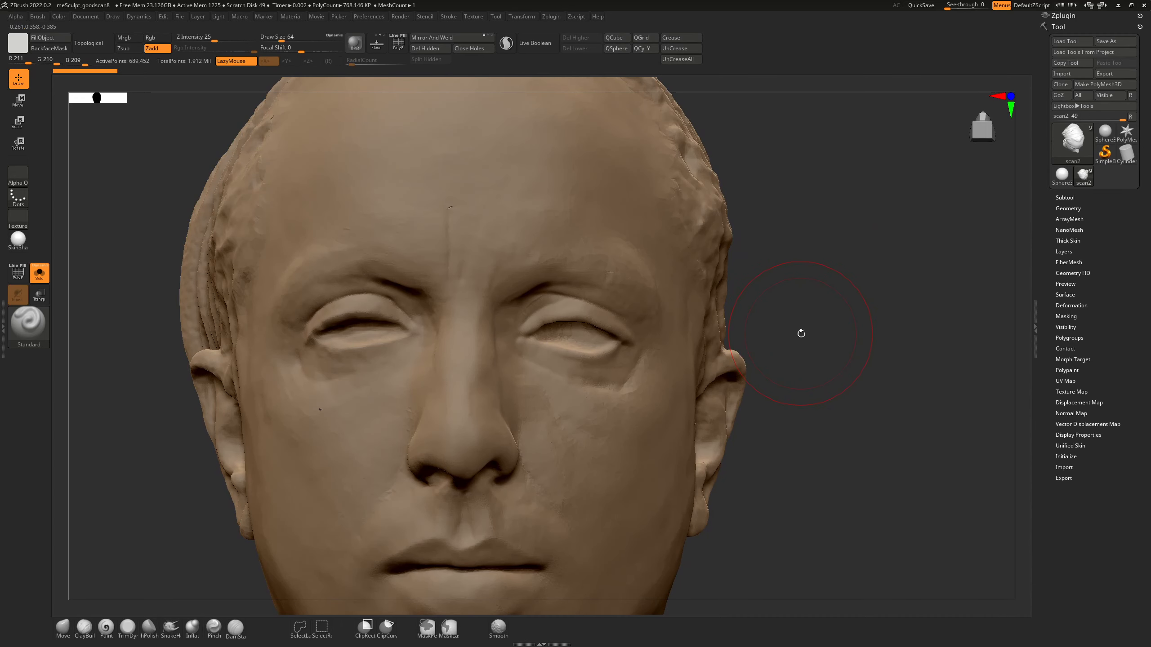
{"action": "mouse_move", "coordinate": [857, 267]}
{"action": "left_mouse_down"}
{"action": "mouse_move", "coordinate": [843, 285]}
{"action": "mouse_move", "coordinate": [832, 278]}
{"action": "mouse_move", "coordinate": [807, 295]}
{"action": "left_mouse_up"}
{"action": "mouse_move", "coordinate": [852, 253]}
{"action": "left_mouse_down"}
{"action": "mouse_move", "coordinate": [417, 407]}
{"action": "mouse_move", "coordinate": [526, 467]}
{"action": "mouse_move", "coordinate": [424, 393]}
{"action": "mouse_move", "coordinate": [568, 344]}
{"action": "mouse_move", "coordinate": [550, 359]}
{"action": "mouse_move", "coordinate": [457, 313]}
{"action": "left_mouse_up"}
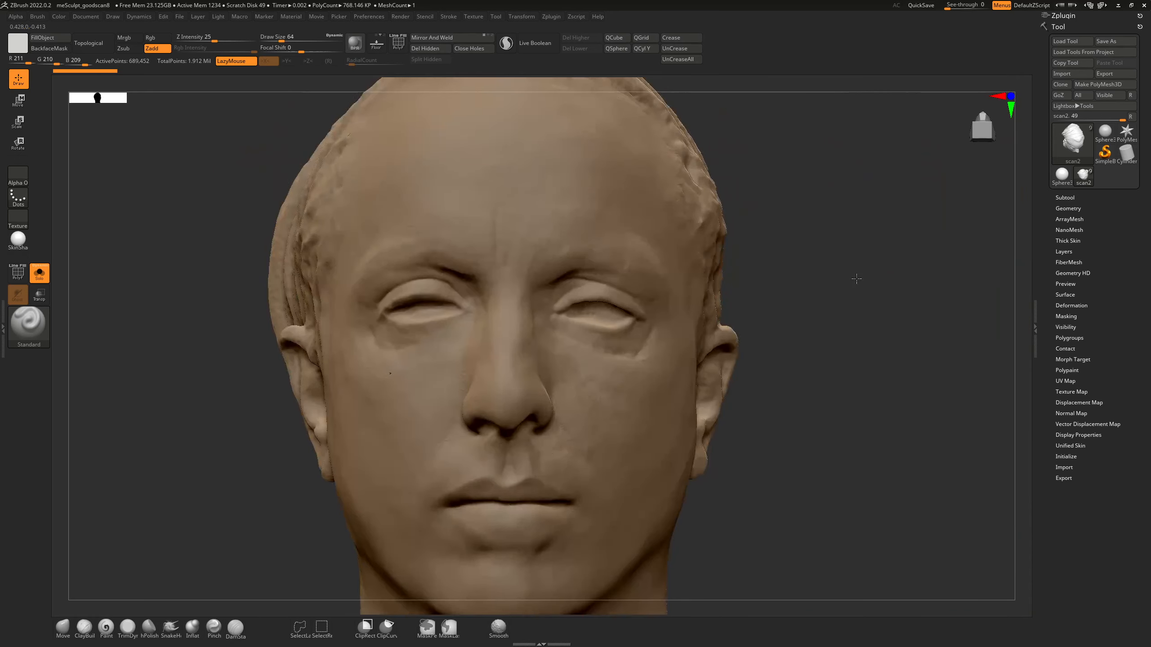
{"action": "mouse_move", "coordinate": [855, 277]}
{"action": "left_mouse_down", "text": "alt"}
{"action": "mouse_move", "coordinate": [795, 228]}
{"action": "mouse_move", "coordinate": [800, 238]}
{"action": "left_mouse_up", "text": "alt"}
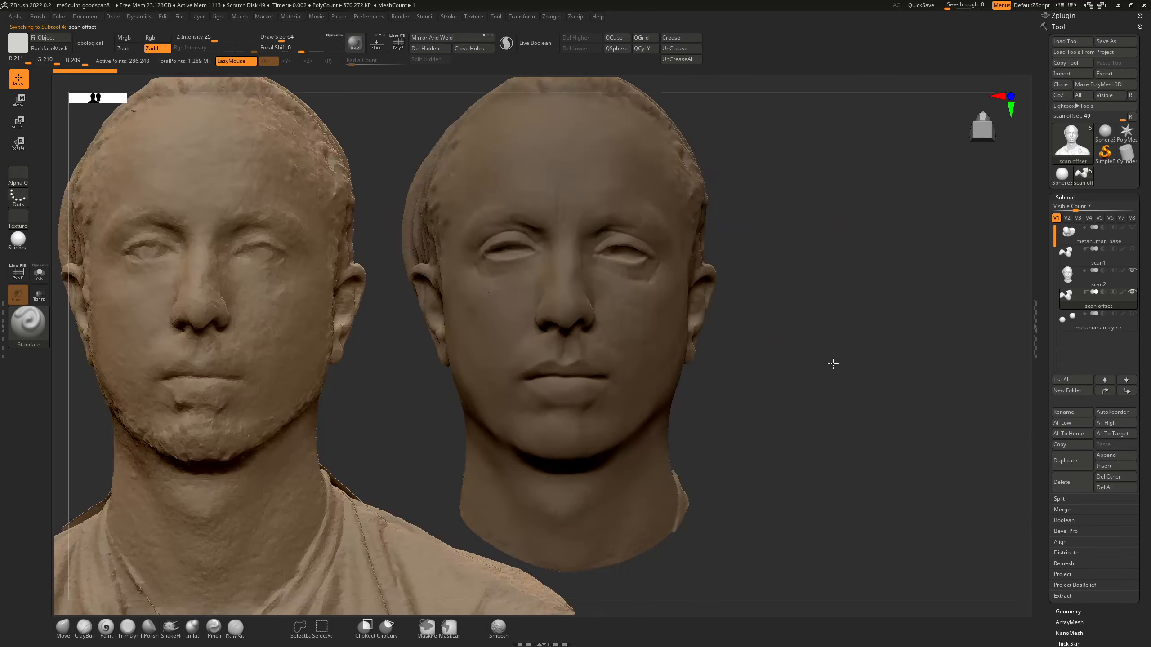
{"action": "left_click_drag", "start_coordinate": [832, 362], "coordinate": [796, 354], "text": "alt"}
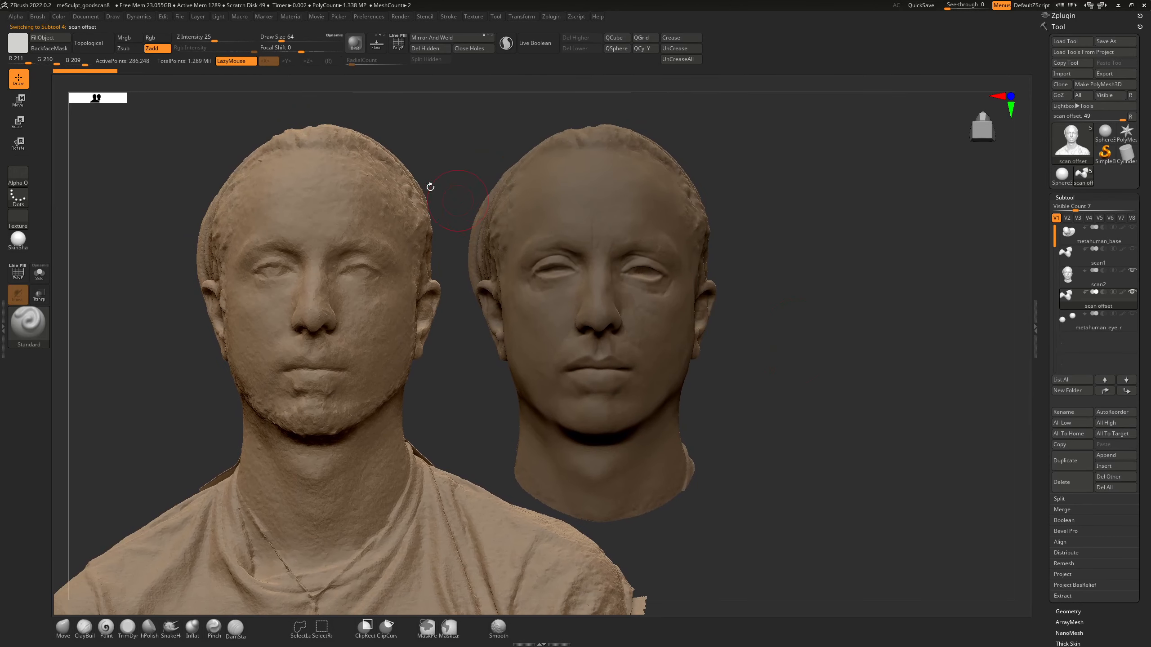
{"action": "left_click_drag", "start_coordinate": [400, 146], "coordinate": [490, 284]}
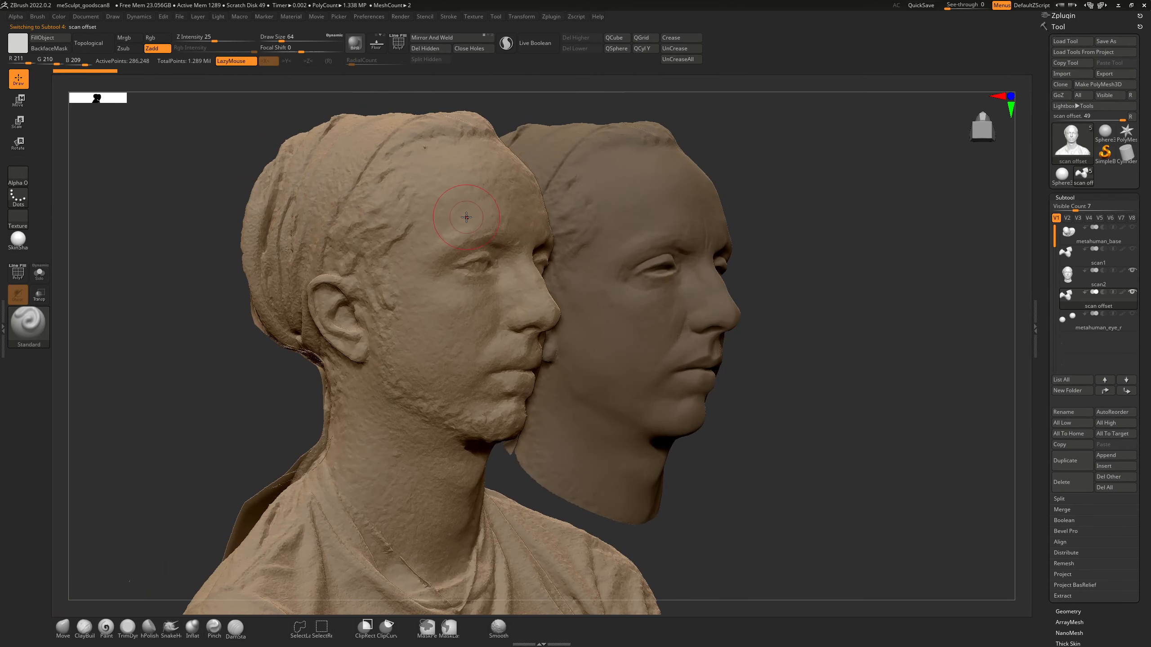
Reactivate the scan2 subtool and compare its face with the raw scan from three-quarter and front views
{"action": "left_click_drag", "start_coordinate": [802, 240], "coordinate": [768, 233], "text": "shift"}
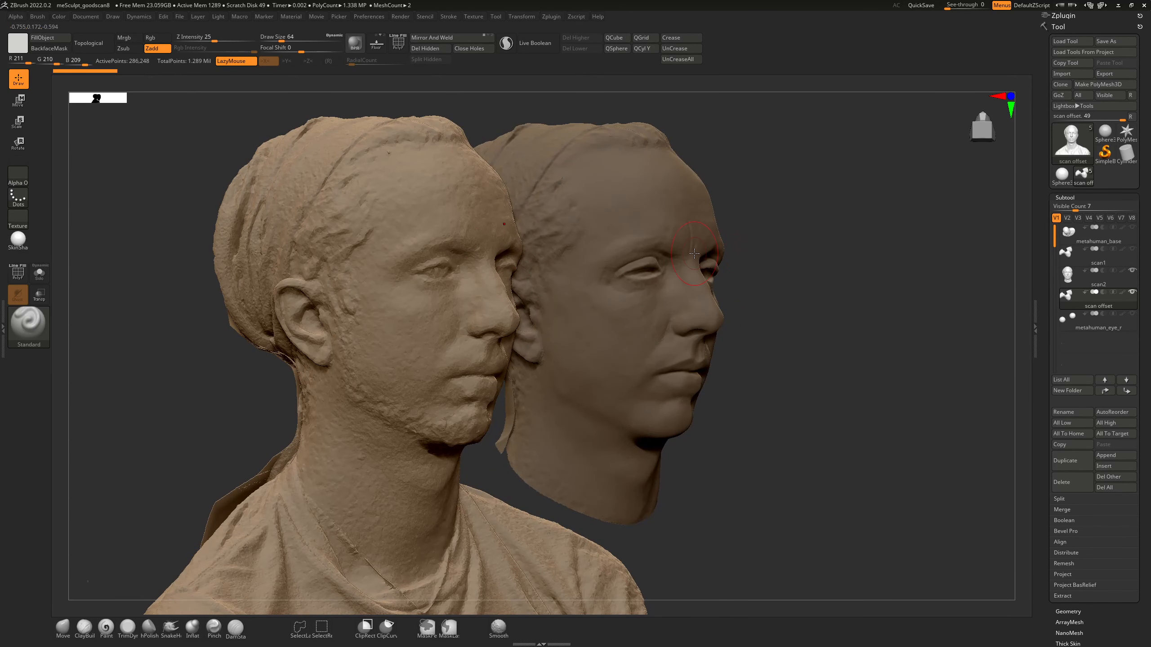
{"action": "left_click", "coordinate": [686, 199], "text": "alt"}
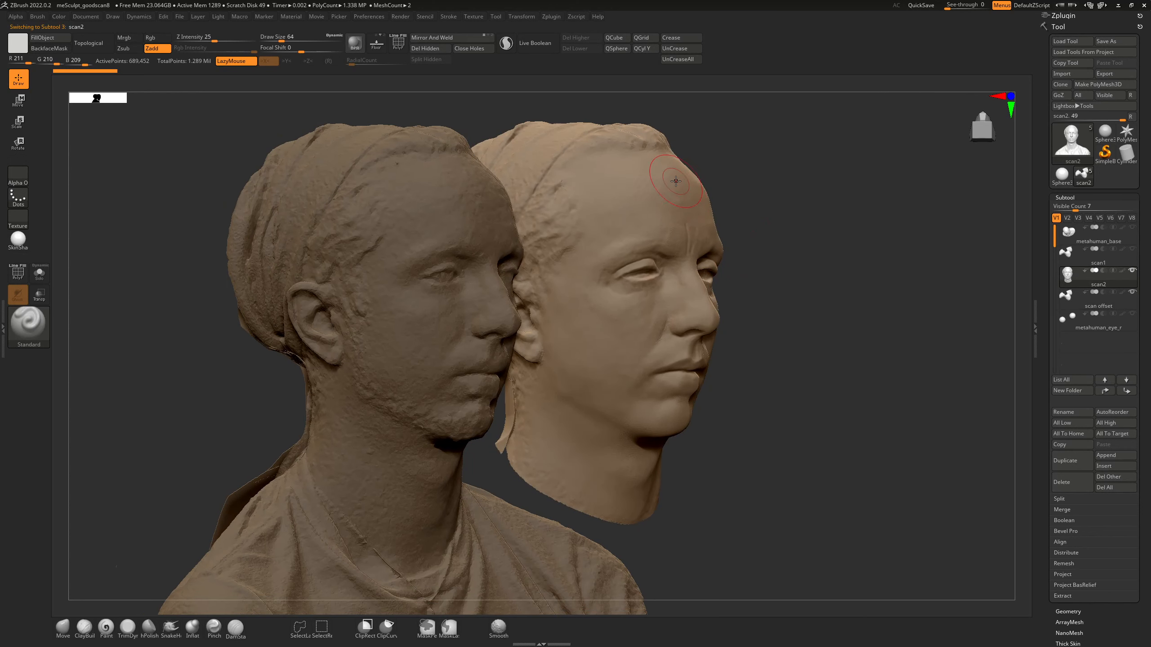
{"action": "left_click_drag", "start_coordinate": [783, 221], "coordinate": [774, 193]}
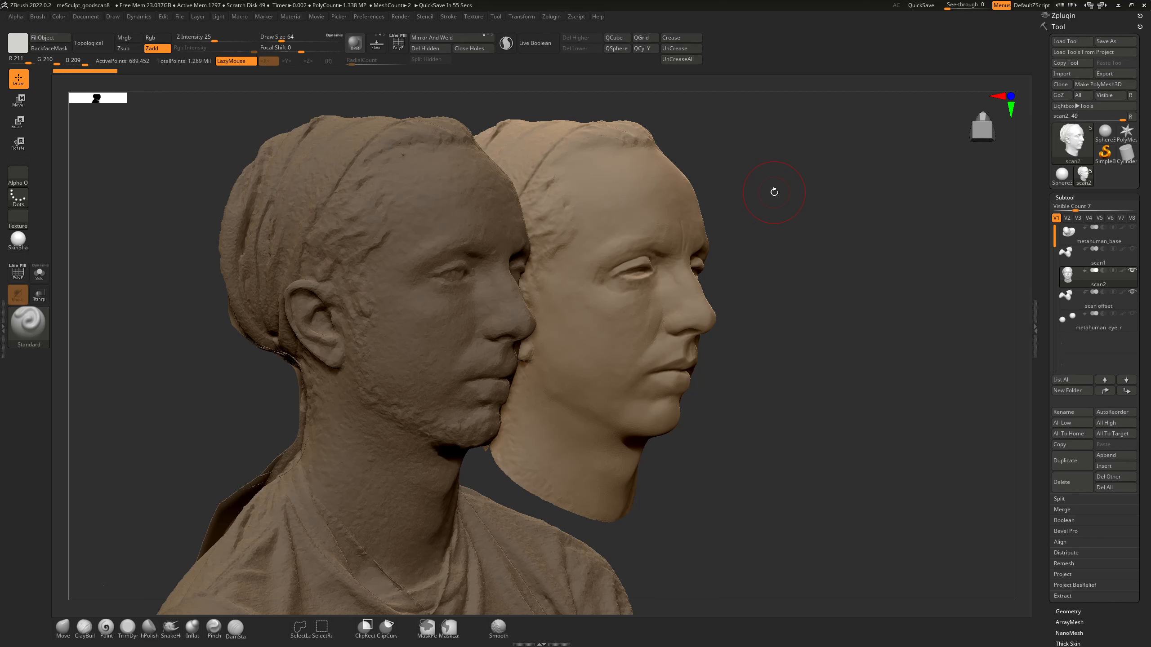
{"action": "left_click_drag", "start_coordinate": [797, 247], "coordinate": [755, 246]}
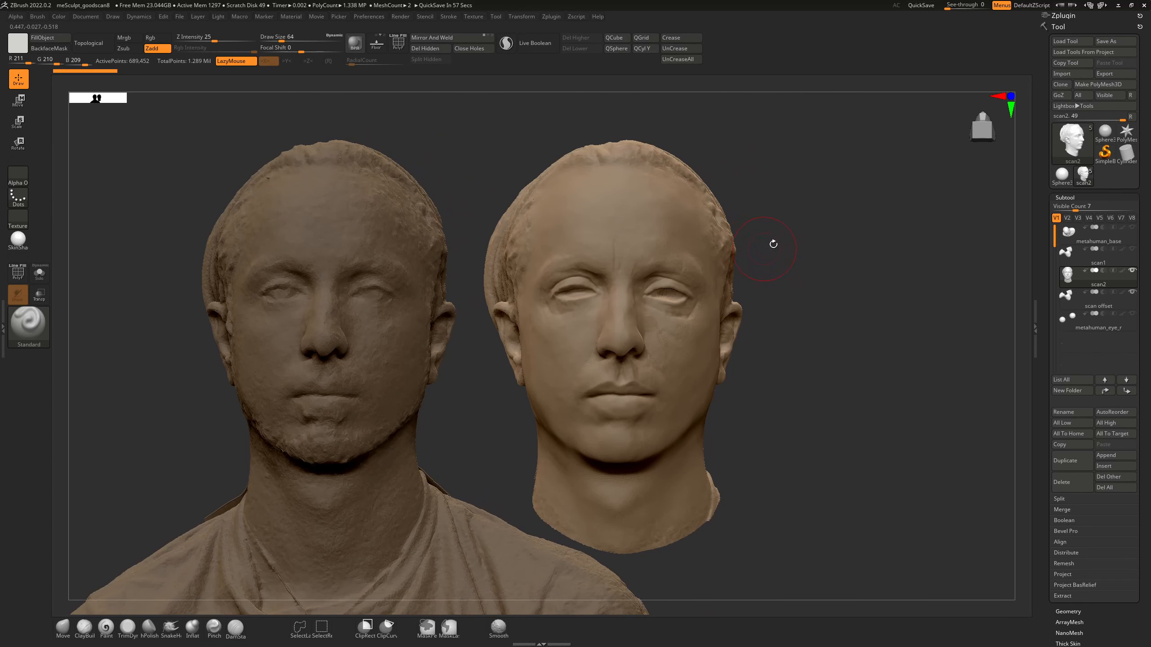
{"action": "left_click_drag", "start_coordinate": [795, 239], "coordinate": [806, 302]}
{"action": "left_click_drag", "start_coordinate": [917, 290], "coordinate": [858, 260], "text": "alt"}
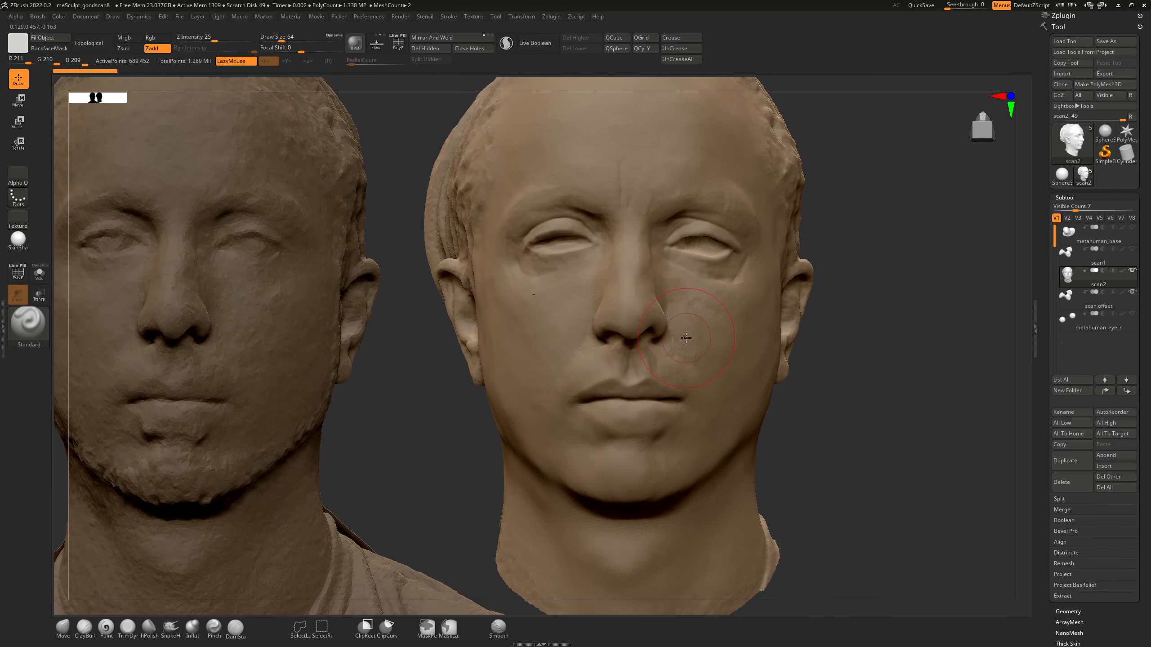
Try a DamStandard stroke near the mouth with a draw size of about 37, and undo it
{"action": "left_click", "coordinate": [236, 627]}
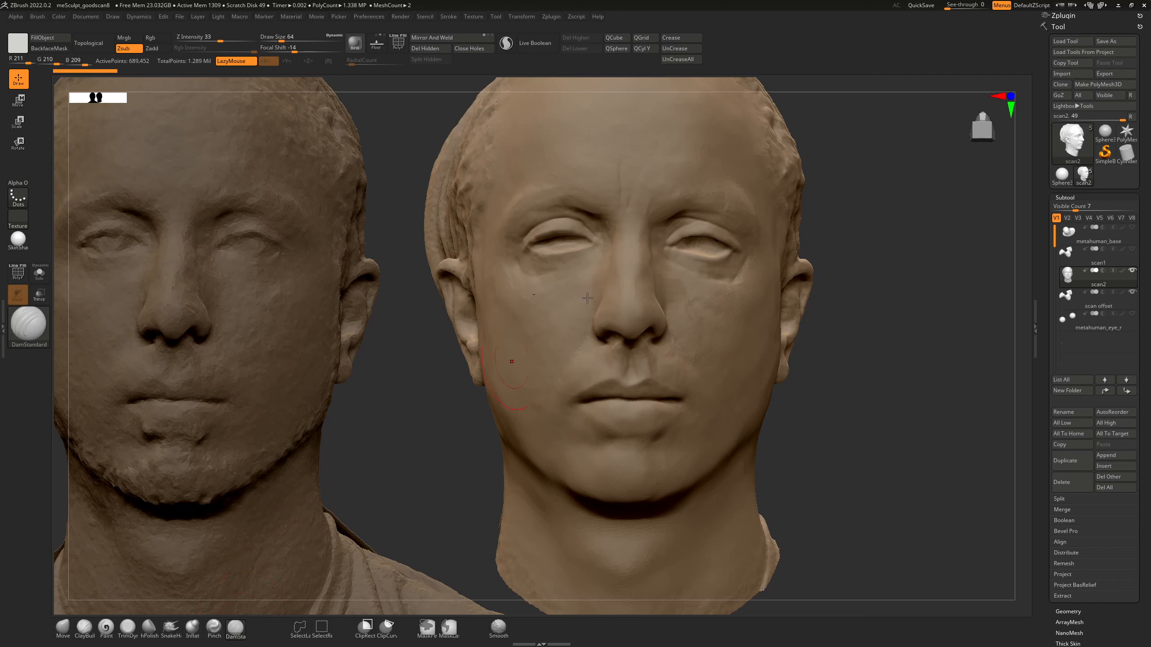
{"action": "key", "text": "s"}
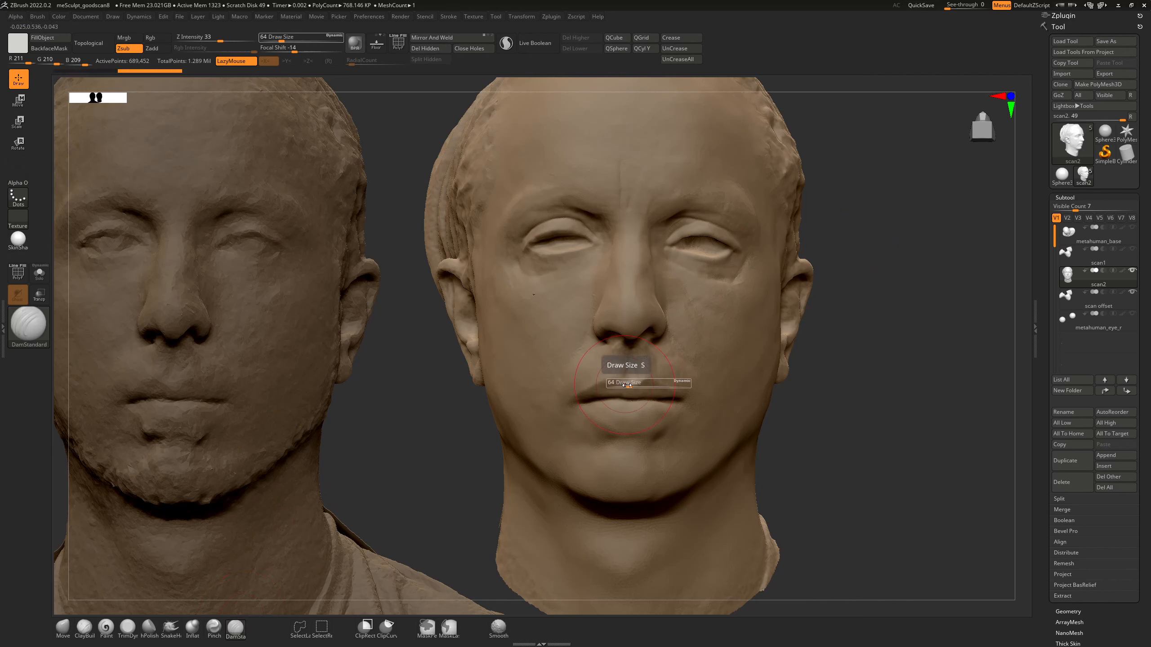
{"action": "left_click_drag", "start_coordinate": [628, 386], "coordinate": [625, 386]}
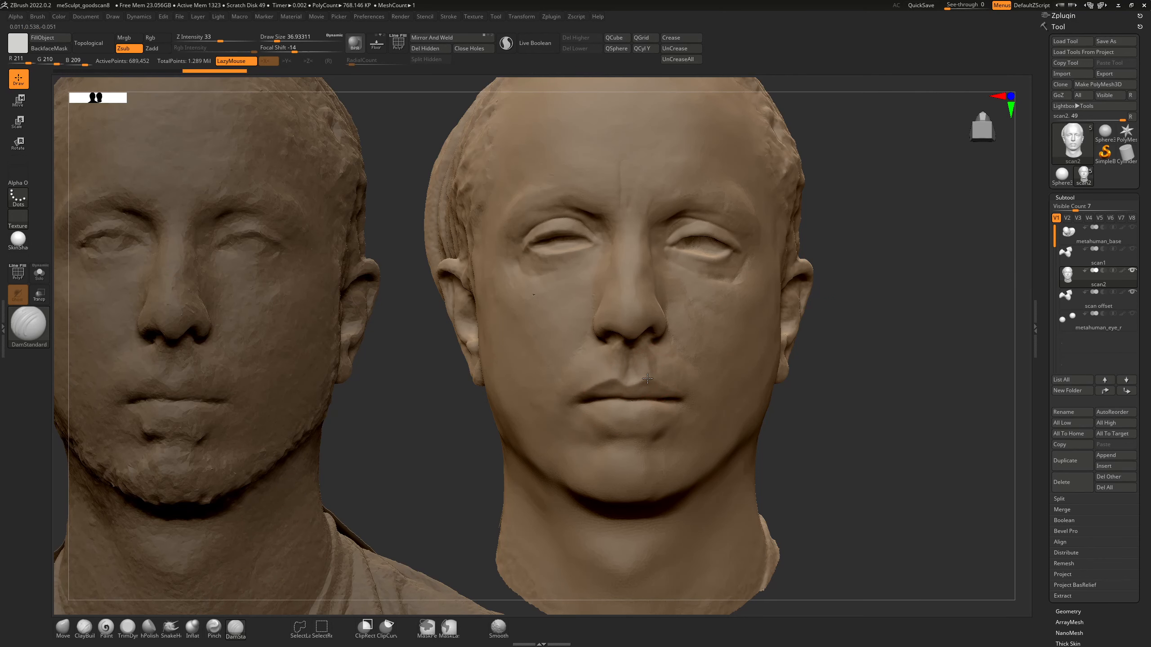
{"action": "left_click_drag", "start_coordinate": [907, 292], "coordinate": [474, 368]}
{"action": "key", "text": "ctrl+z"}
{"action": "key", "text": "ctrl+z"}
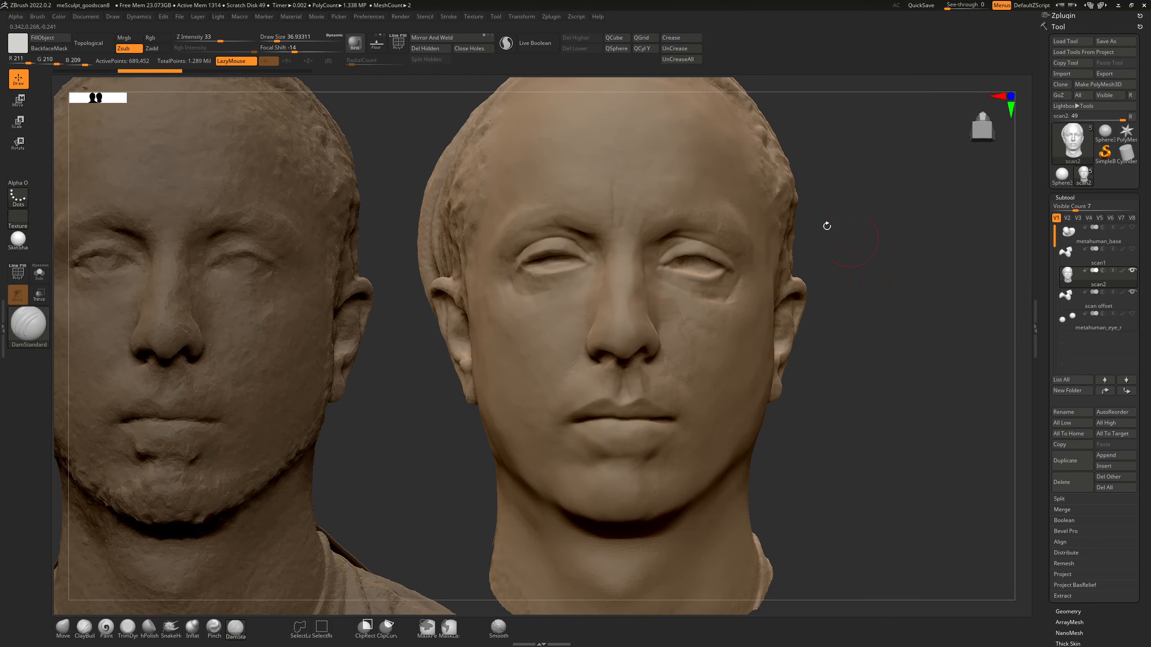
Examine the eyelids and eye sockets of the scan2 head from the front and at a three-quarter angle
{"action": "left_click_drag", "start_coordinate": [876, 188], "coordinate": [610, 251]}
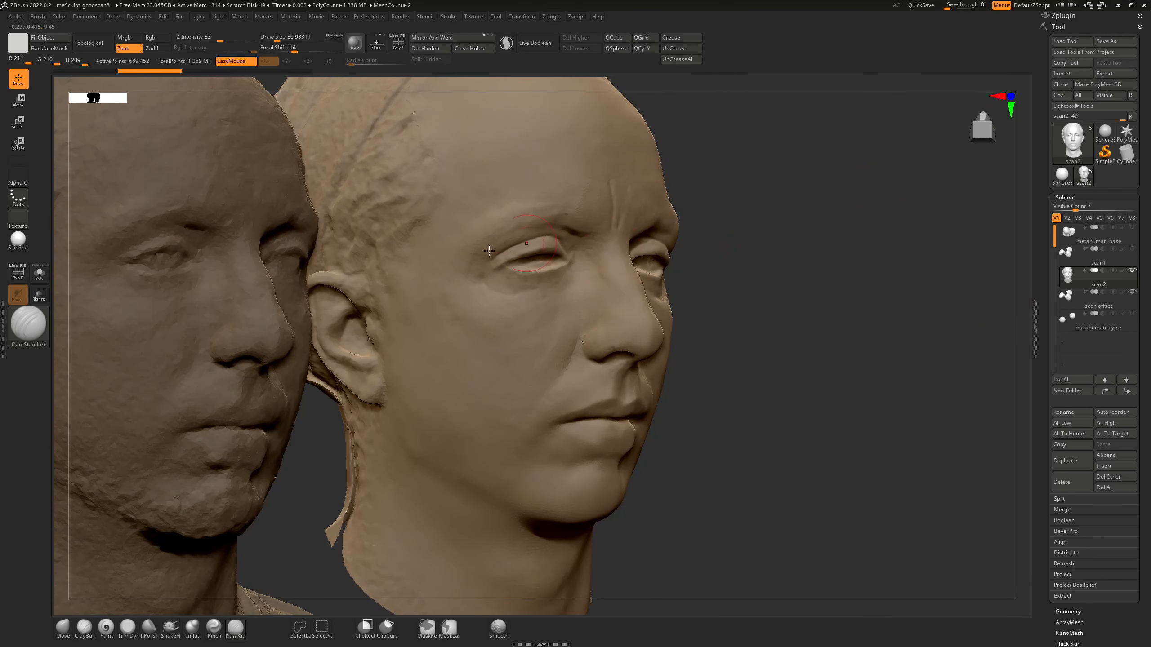
{"action": "left_click_drag", "start_coordinate": [789, 233], "coordinate": [635, 242], "text": "shift"}
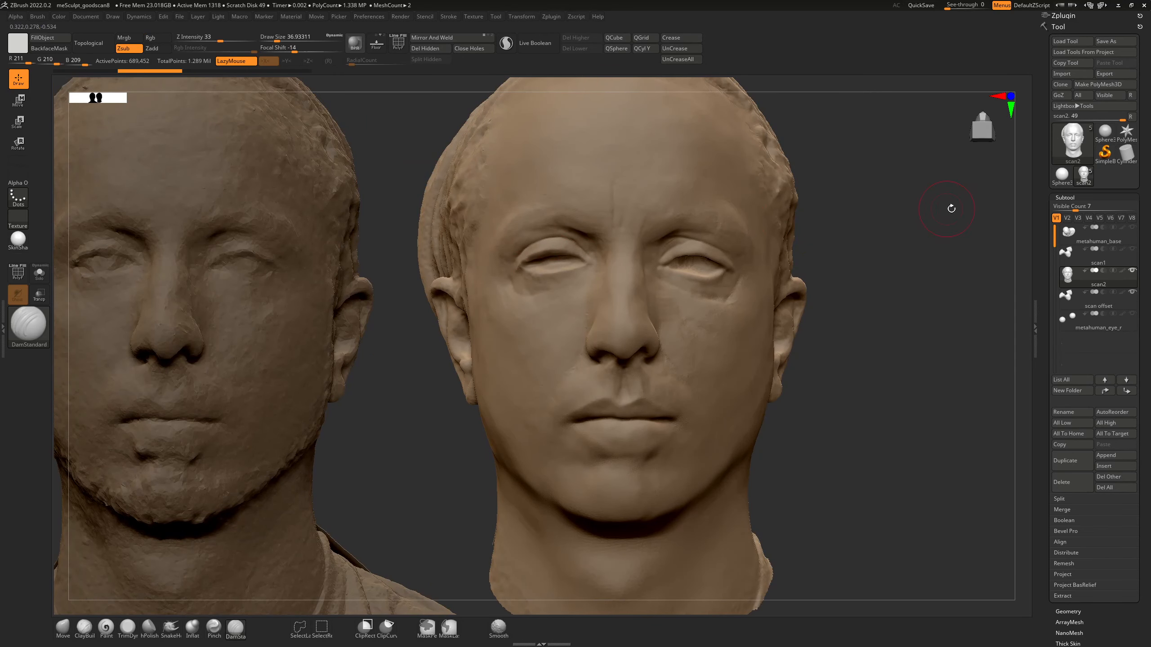
{"action": "left_click_drag", "start_coordinate": [913, 229], "coordinate": [844, 264], "text": "alt"}
{"action": "left_click_drag", "start_coordinate": [912, 252], "coordinate": [913, 352], "text": "alt"}
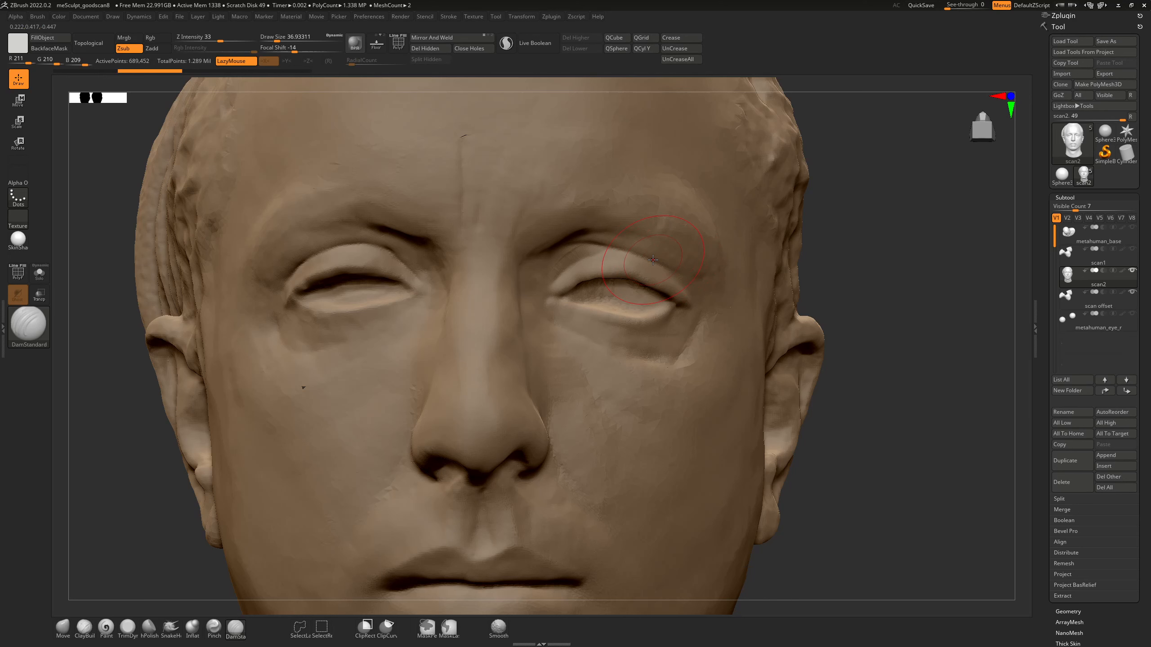
{"action": "left_click_drag", "start_coordinate": [916, 227], "coordinate": [897, 221], "text": "alt"}
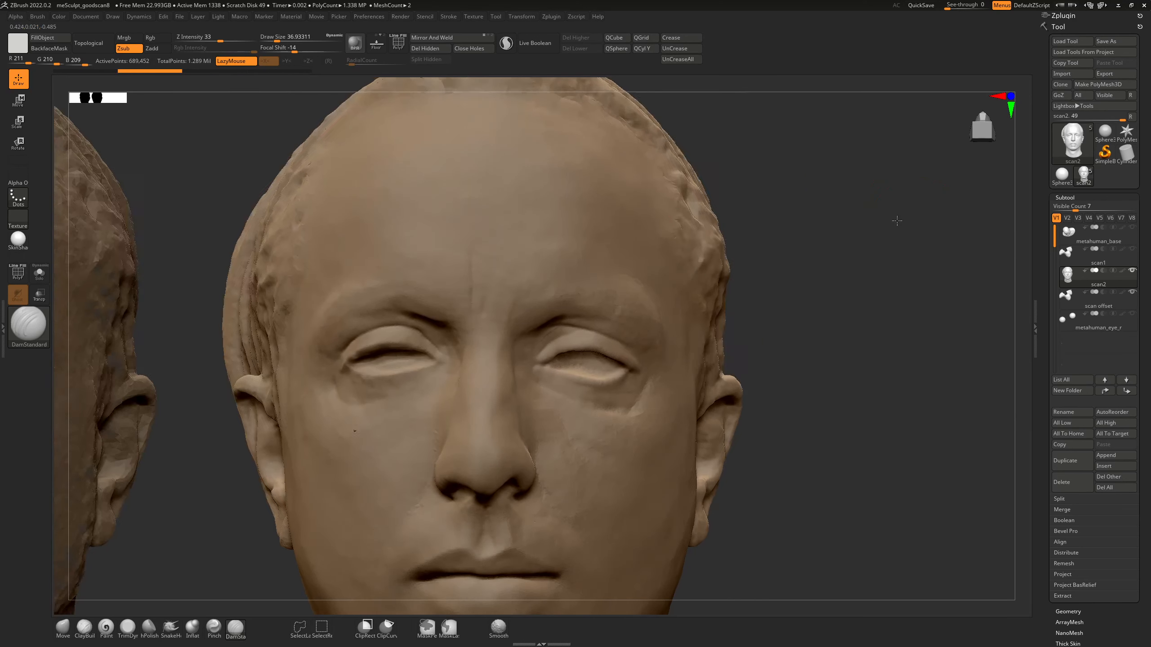
{"action": "left_click_drag", "start_coordinate": [875, 311], "coordinate": [877, 272], "text": "alt"}
Isolate the metahuman_base subtool and inspect its eye openings from the front and from below
{"action": "left_click", "coordinate": [1102, 243]}
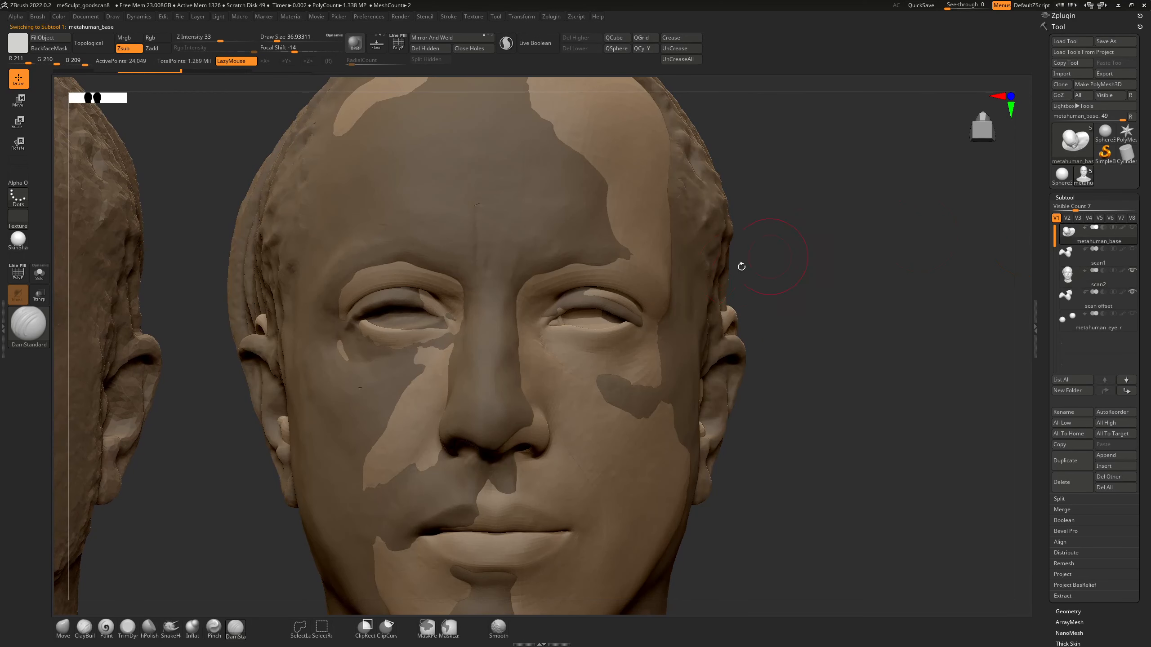
{"action": "left_click", "coordinate": [39, 272]}
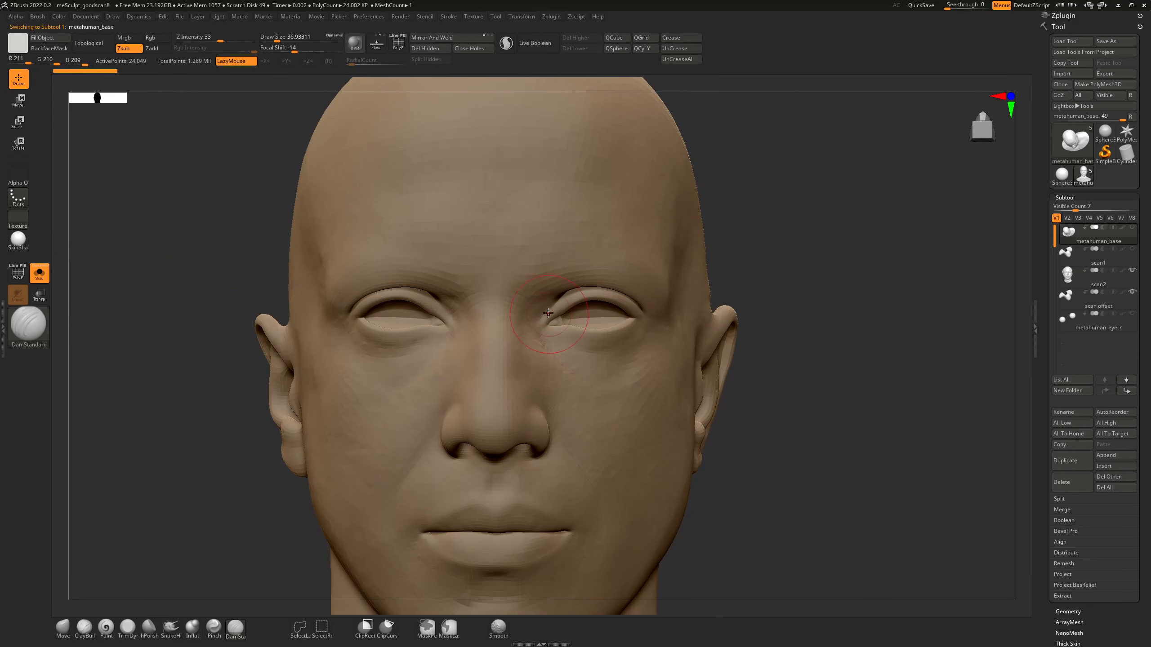
{"action": "left_click_drag", "start_coordinate": [762, 222], "coordinate": [756, 211]}
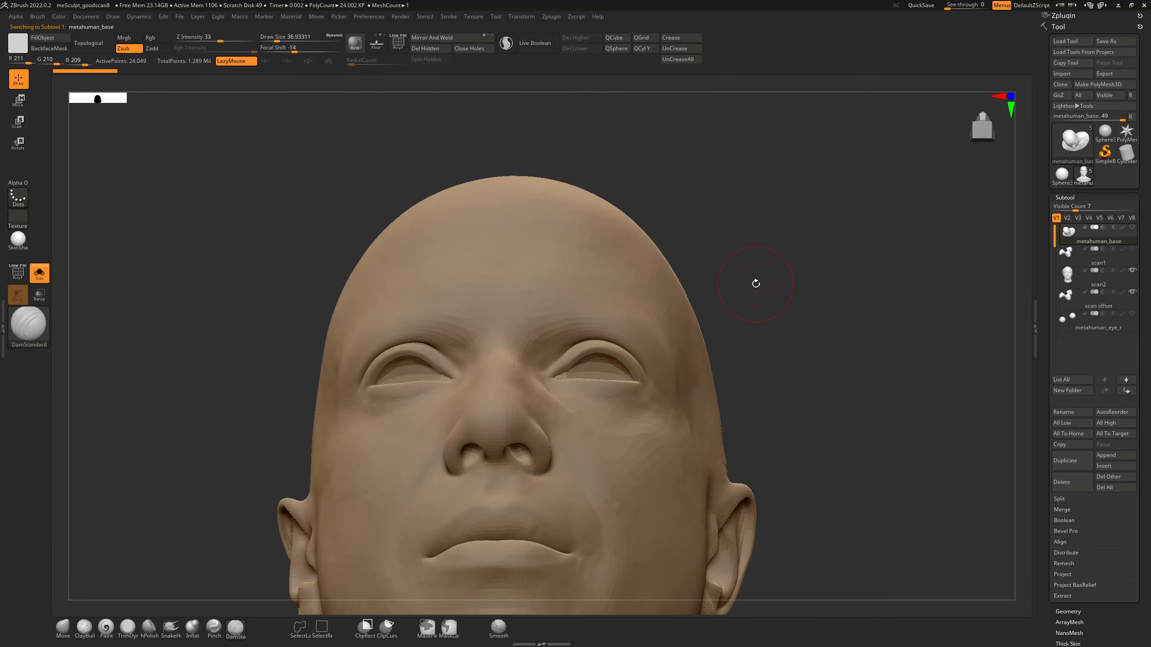
{"action": "left_click_drag", "start_coordinate": [756, 283], "coordinate": [752, 296]}
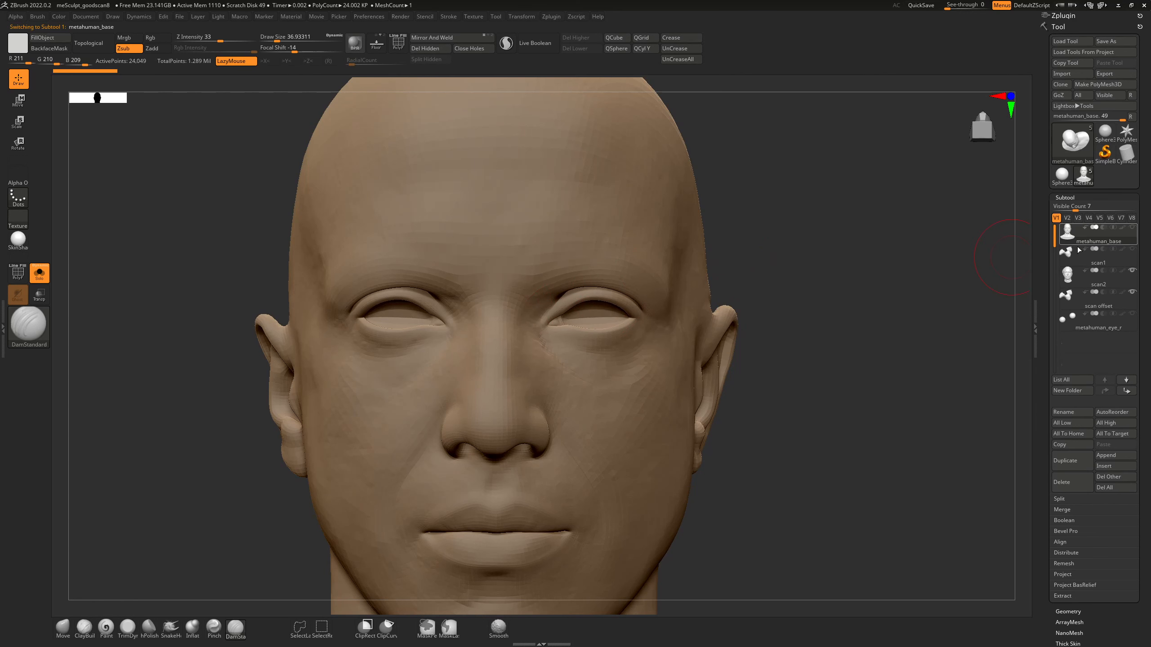
Activate the metahuman_eye_L eyeball against the raw scan head, turn on ghost transparency, and center the transform gizmo on the eyeball
{"action": "left_click", "coordinate": [1102, 289]}
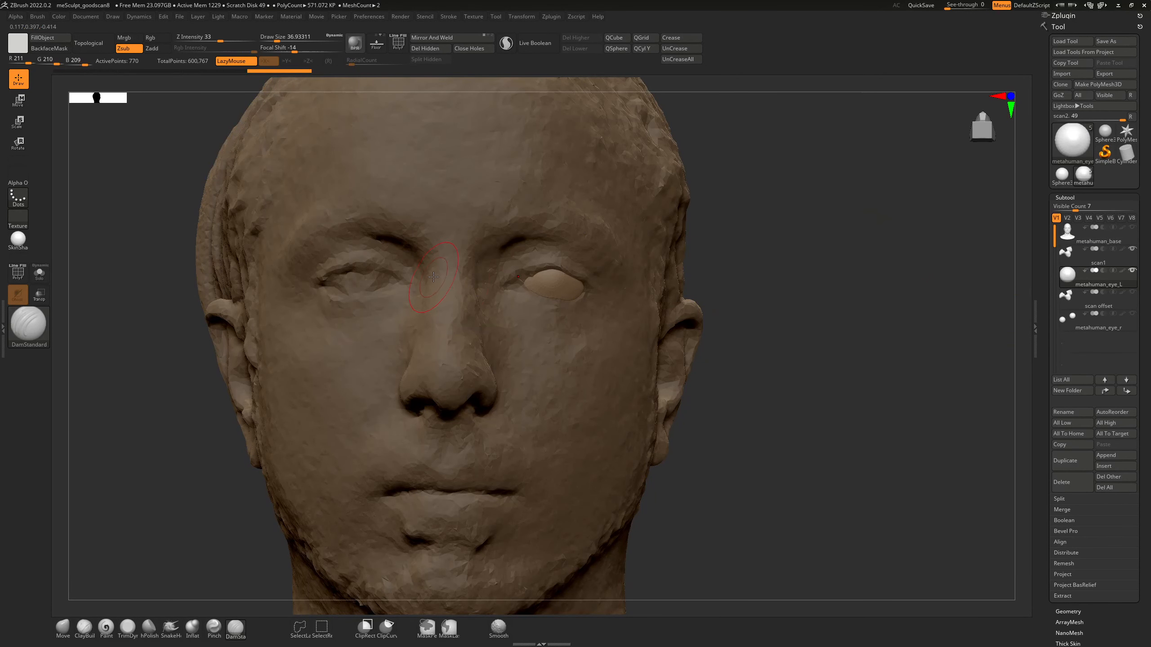
{"action": "key", "text": "w"}
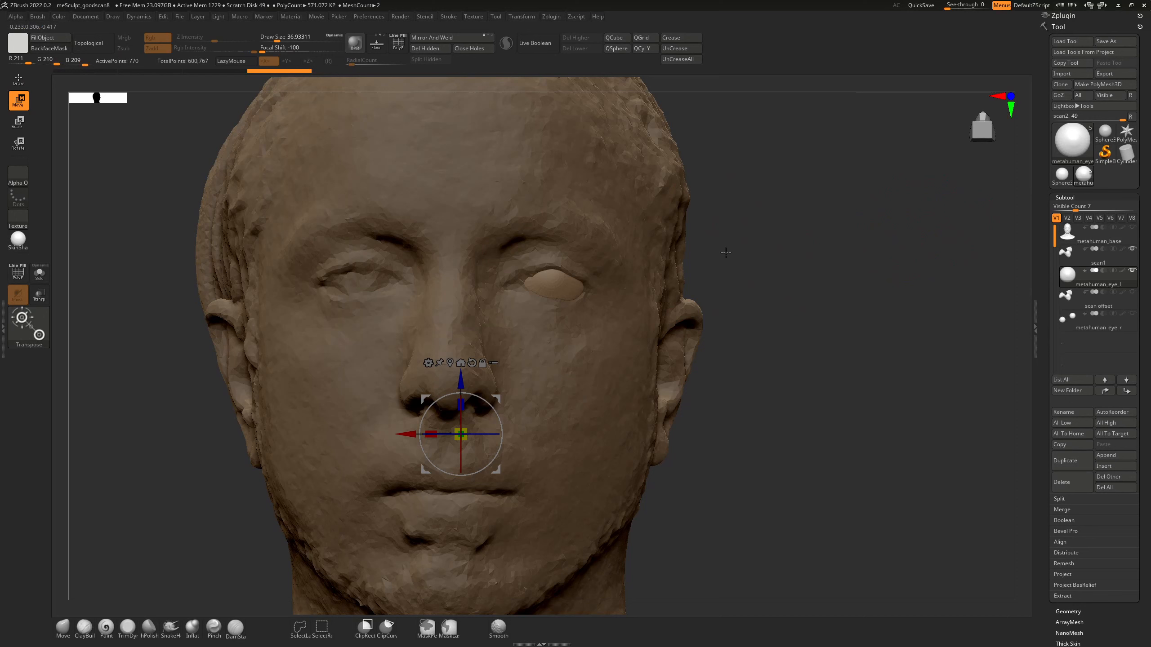
{"action": "left_click", "coordinate": [39, 295]}
{"action": "left_click_drag", "start_coordinate": [797, 234], "coordinate": [267, 206]}
{"action": "left_click_drag", "start_coordinate": [974, 300], "coordinate": [985, 286]}
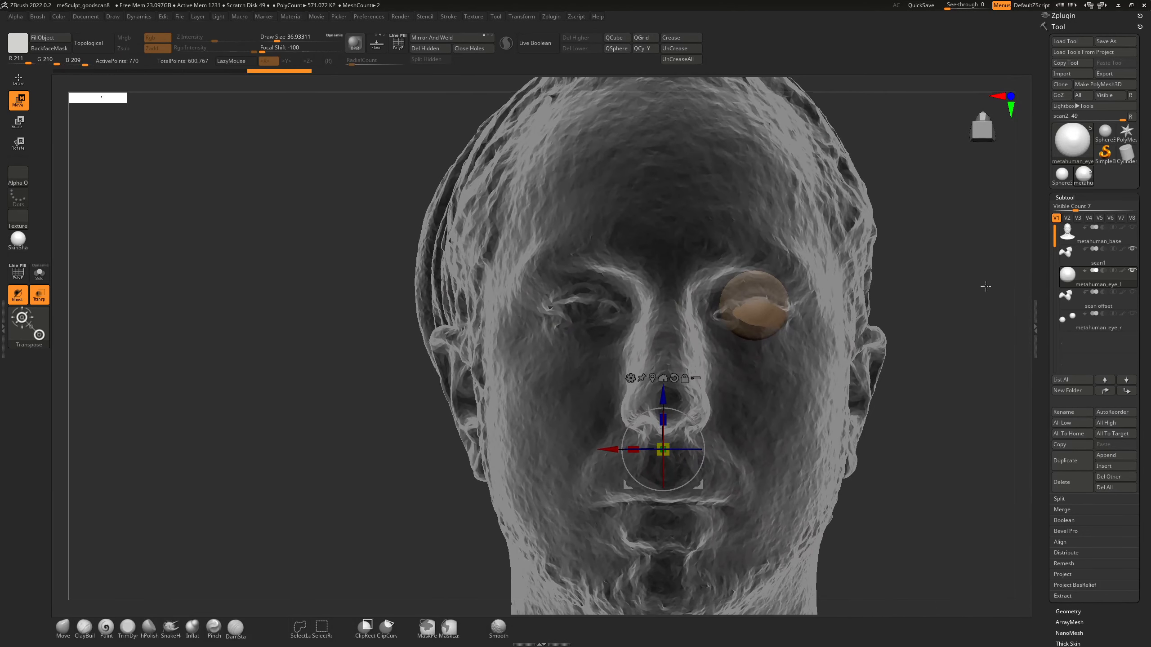
{"action": "left_click", "coordinate": [652, 378]}
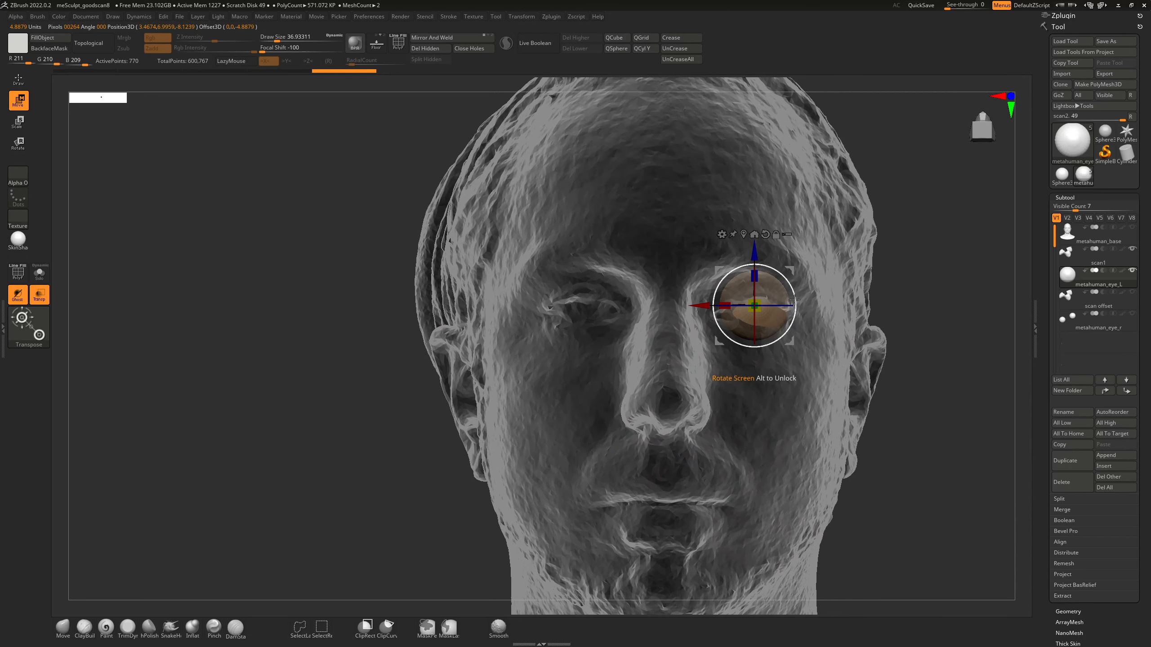
Nudge the left eyeball sideways in its socket and check its depth from the side profile
{"action": "left_click_drag", "start_coordinate": [701, 305], "coordinate": [698, 306]}
{"action": "left_click_drag", "start_coordinate": [948, 254], "coordinate": [636, 318]}
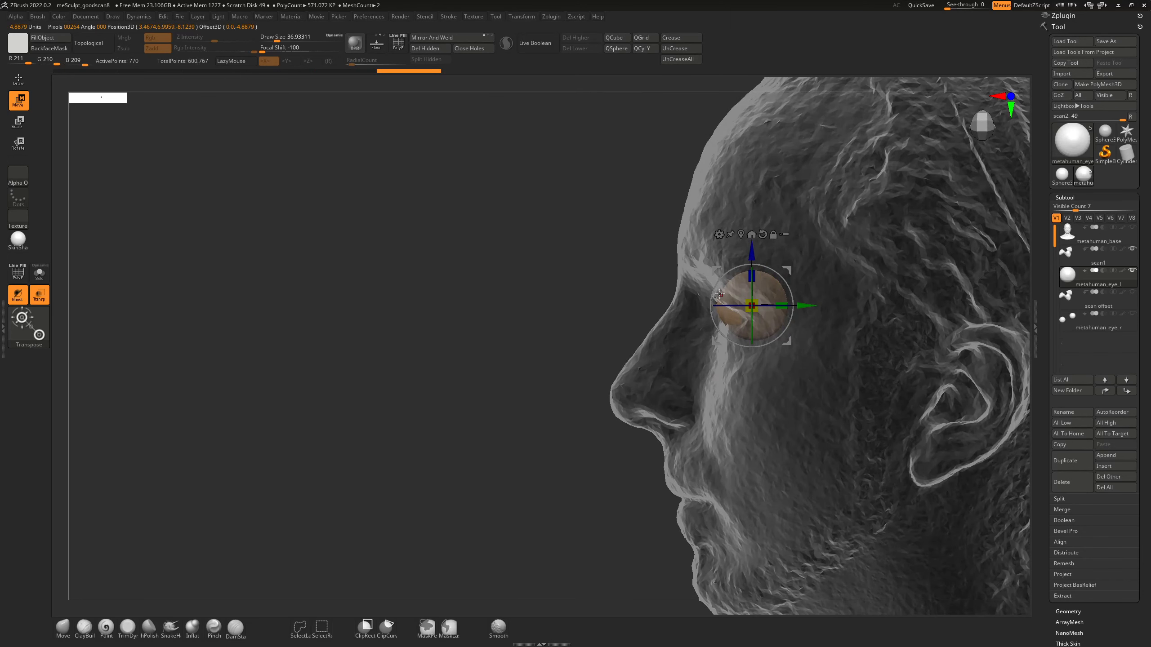
{"action": "mouse_move", "coordinate": [579, 280]}
{"action": "left_mouse_down", "text": "alt"}
{"action": "mouse_move", "coordinate": [373, 254]}
{"action": "mouse_move", "coordinate": [385, 274]}
{"action": "mouse_move", "coordinate": [378, 368]}
{"action": "left_mouse_up", "text": "alt"}
{"action": "key", "text": "q"}
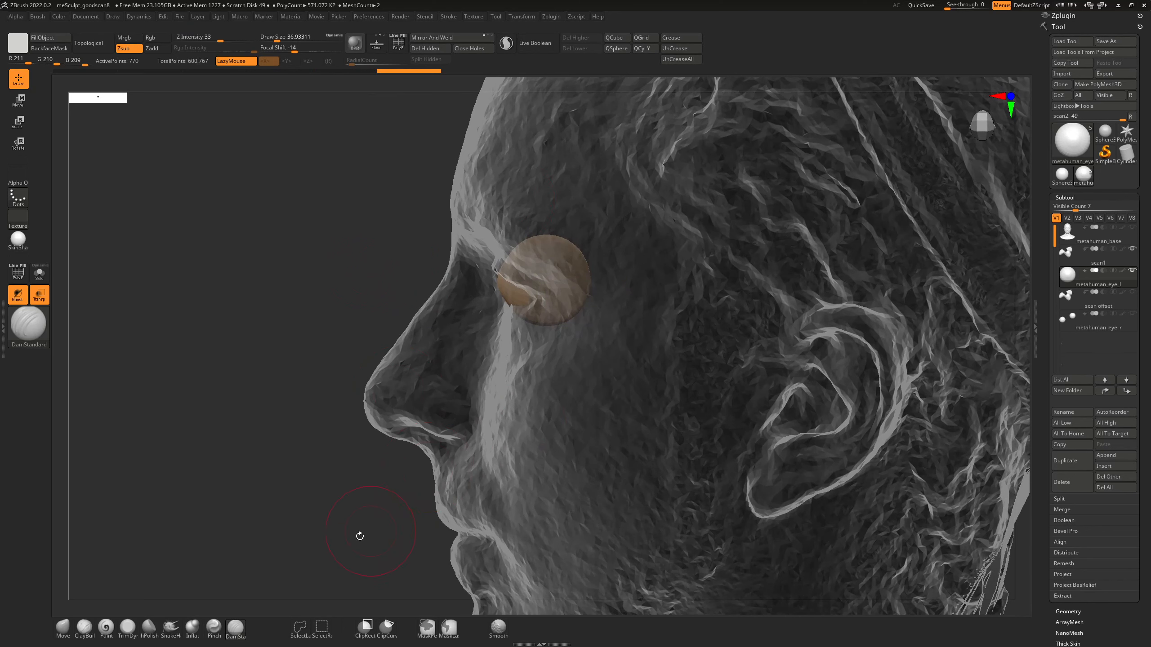
Turn off ghost transparency and compare the eyeball's protrusion with the side-profile reference photo in Photos
{"action": "left_click", "coordinate": [39, 294]}
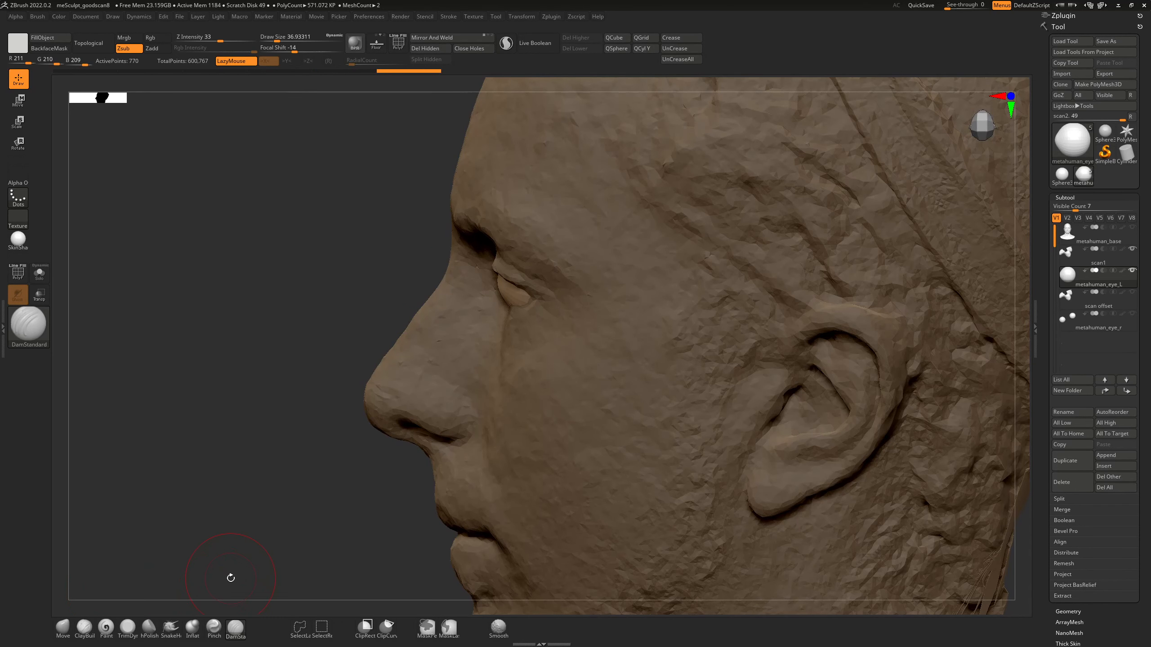
{"action": "key", "text": "alt+Tab"}
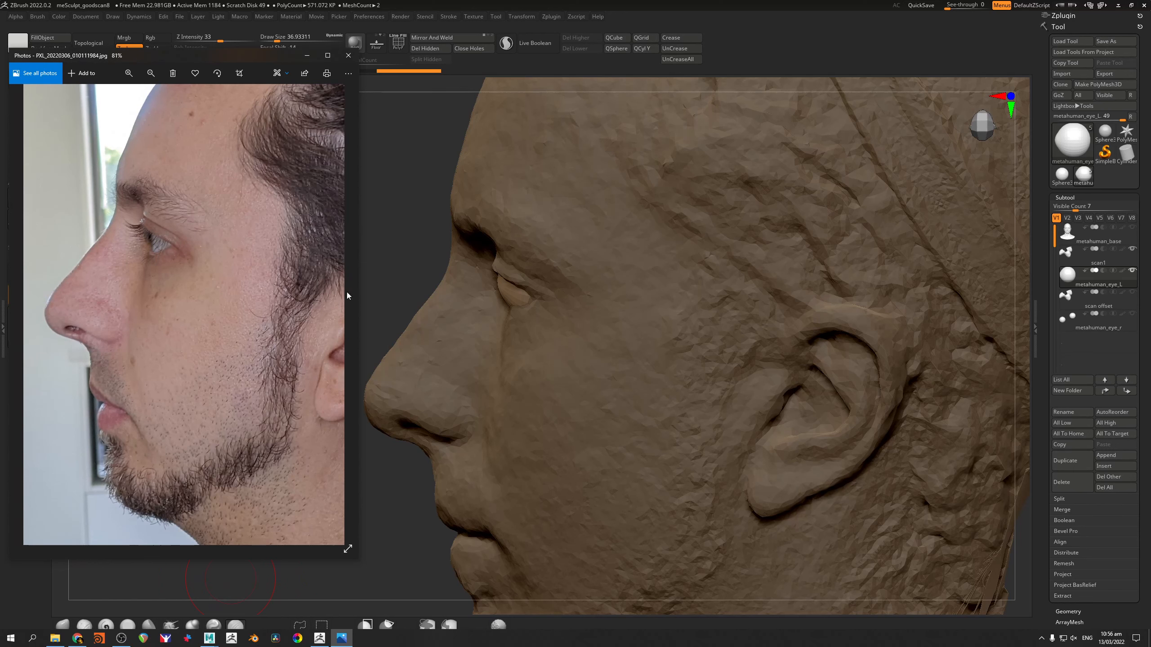
{"action": "left_click", "coordinate": [312, 56]}
{"action": "left_click_drag", "start_coordinate": [336, 118], "coordinate": [126, 281]}
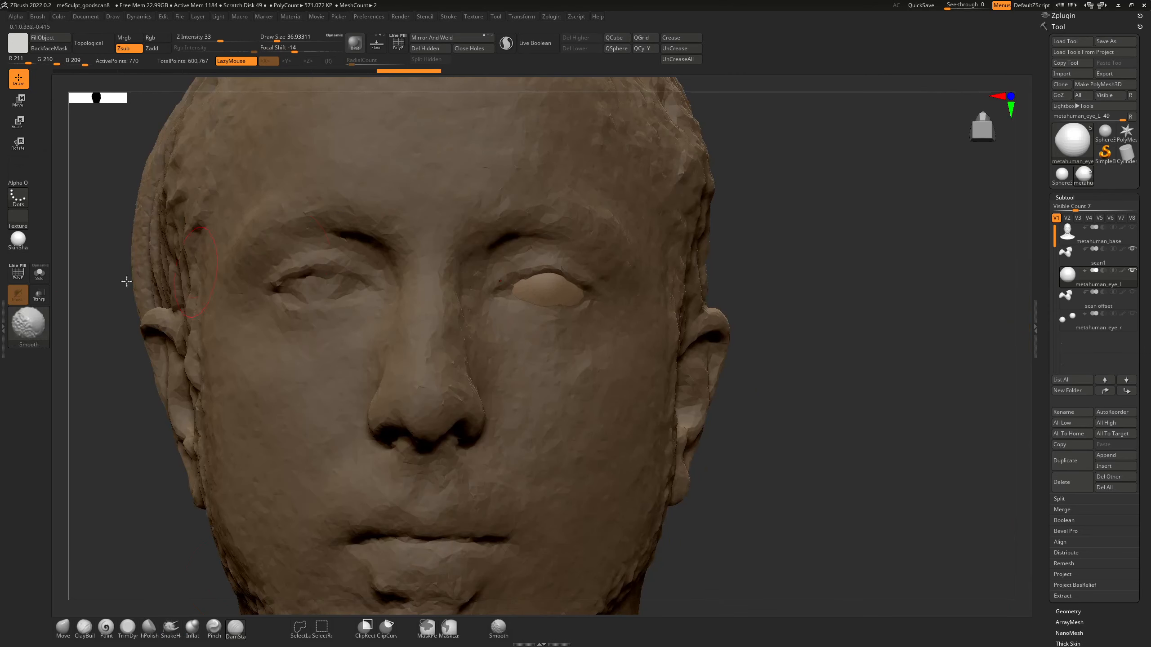
Turn ghost transparency back on and try shifting a copy of the left eyeball to the nose bridge to gauge eye spacing
{"action": "left_click", "coordinate": [39, 294]}
{"action": "key", "text": "w"}
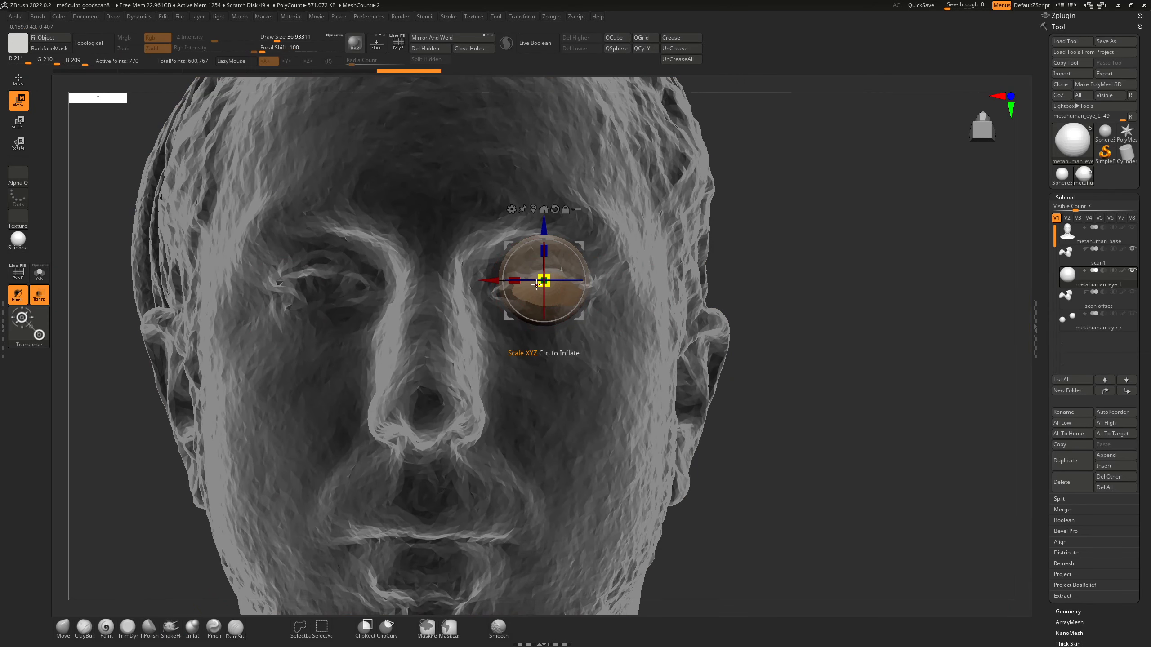
{"action": "left_click_drag", "start_coordinate": [497, 281], "coordinate": [385, 275], "text": "alt"}
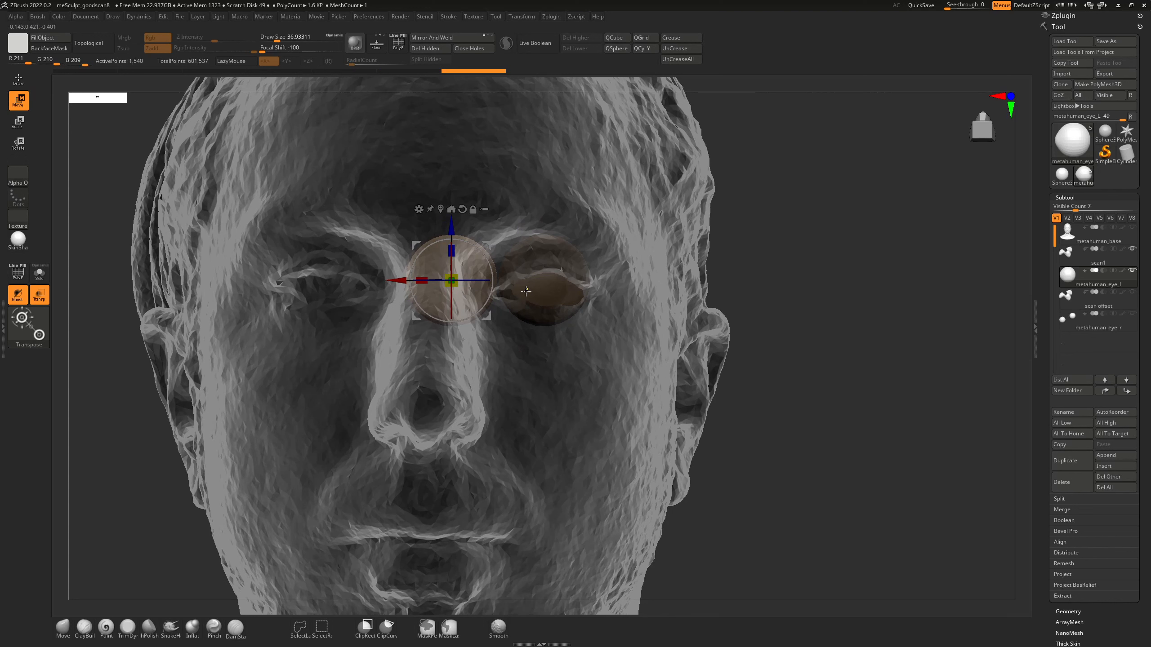
{"action": "key", "text": "ctrl+z"}
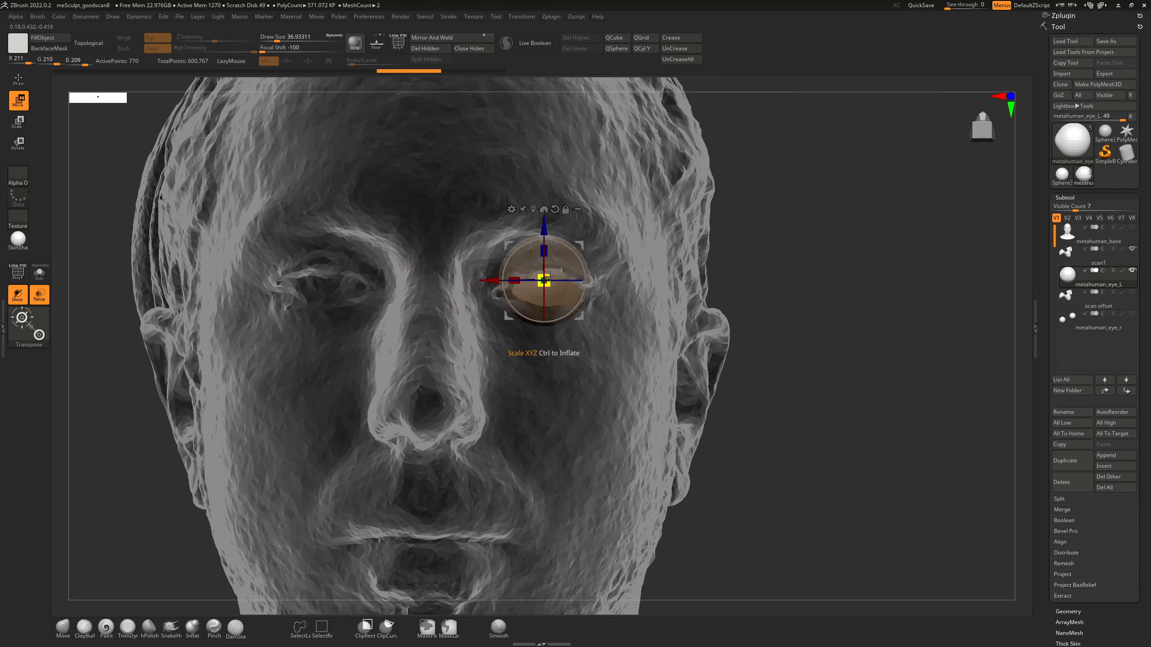
Scale the left eyeball up uniformly by about 1.05 and test the eye spacing again with a temporary copy toward the nose
{"action": "left_click_drag", "start_coordinate": [544, 280], "coordinate": [556, 274]}
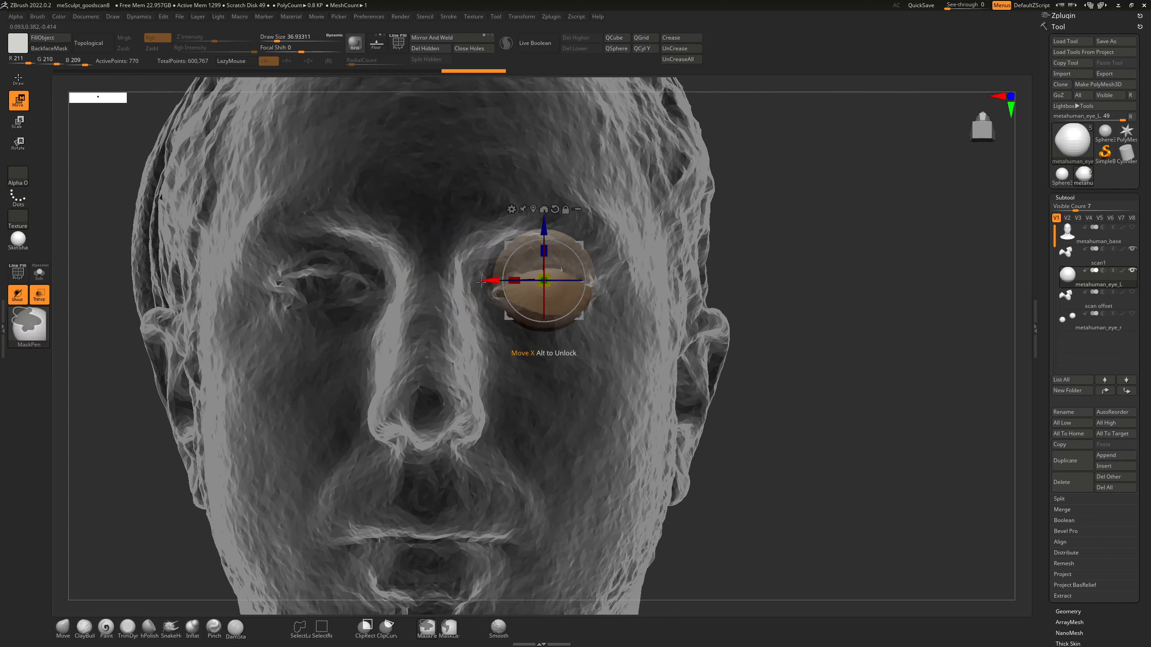
{"action": "left_click_drag", "start_coordinate": [487, 280], "coordinate": [382, 281], "text": "ctrl"}
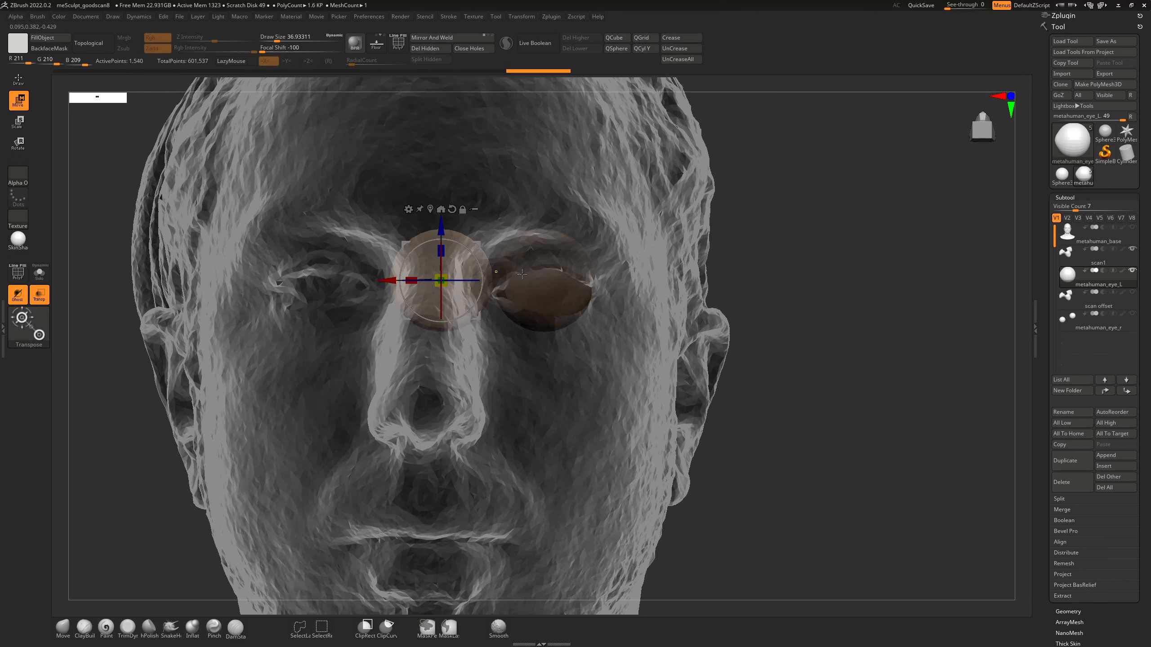
{"action": "key", "text": "ctrl+z"}
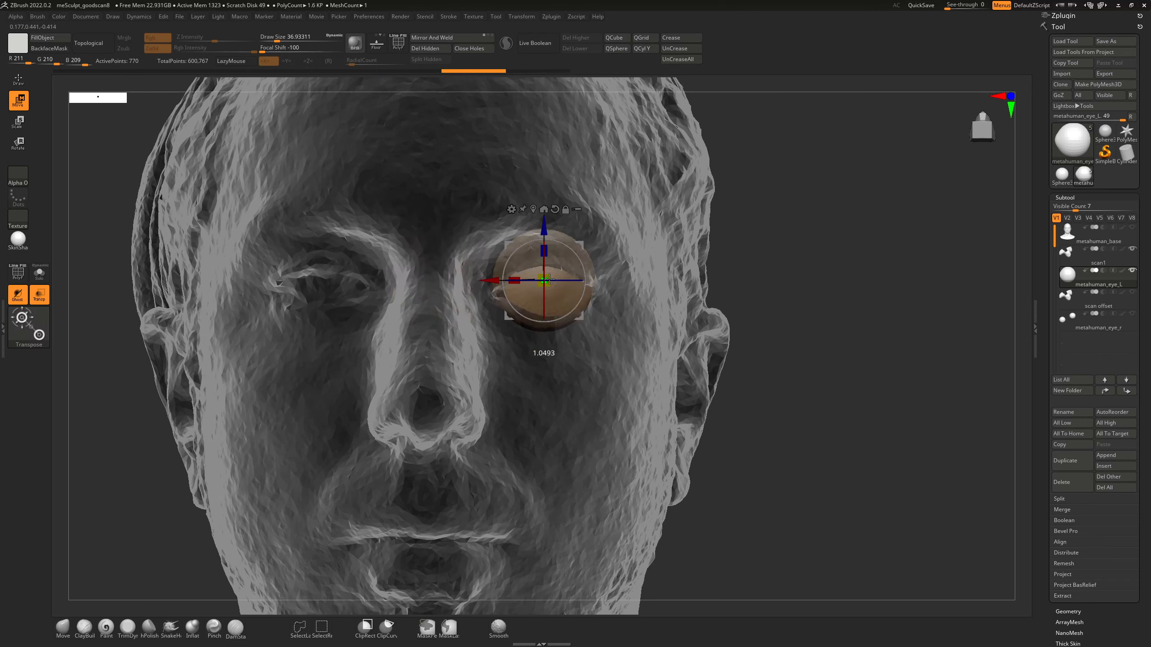
{"action": "mouse_move", "coordinate": [487, 281]}
{"action": "left_mouse_down", "text": "ctrl"}
{"action": "mouse_move", "coordinate": [376, 281]}
{"action": "mouse_move", "coordinate": [380, 290]}
{"action": "left_mouse_up", "text": "ctrl"}
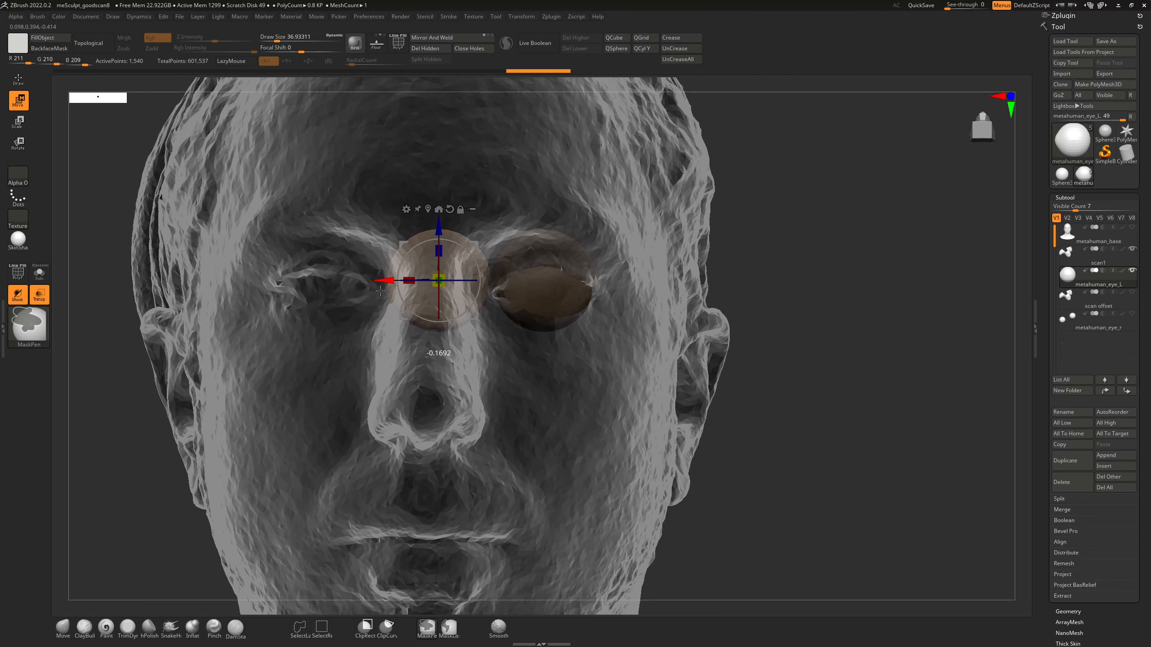
{"action": "key", "text": "ctrl+z"}
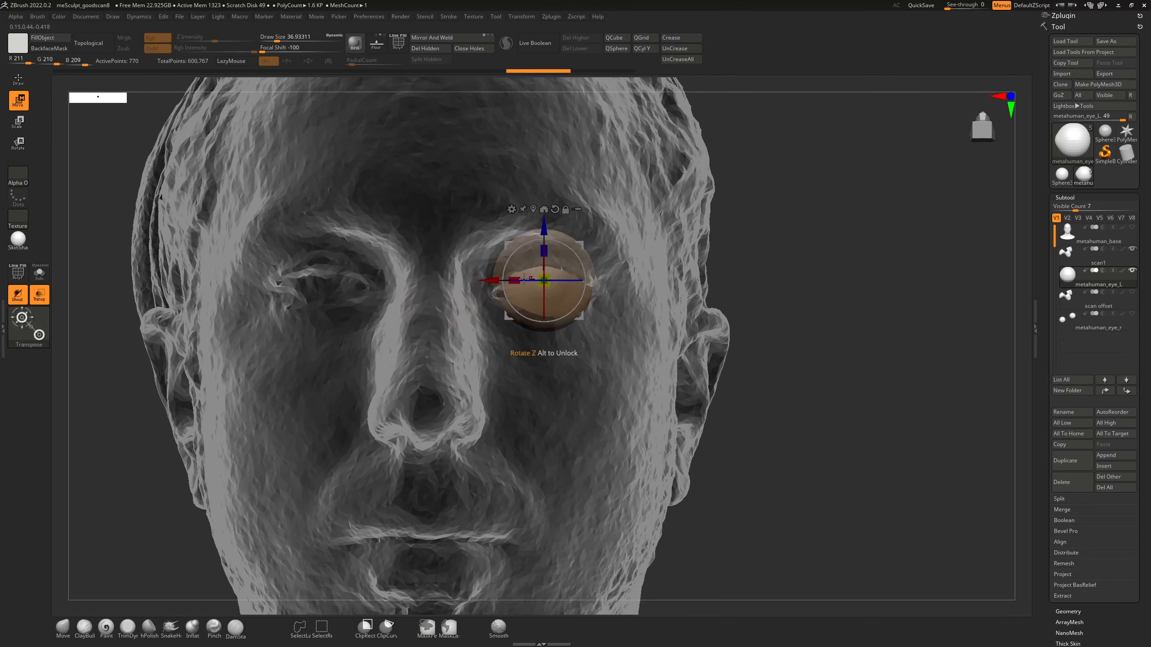
Check the enlarged left eyeball's fit in the socket from the side profile
{"action": "left_click", "coordinate": [491, 278]}
{"action": "key", "text": "q"}
{"action": "left_click_drag", "start_coordinate": [898, 231], "coordinate": [778, 224]}
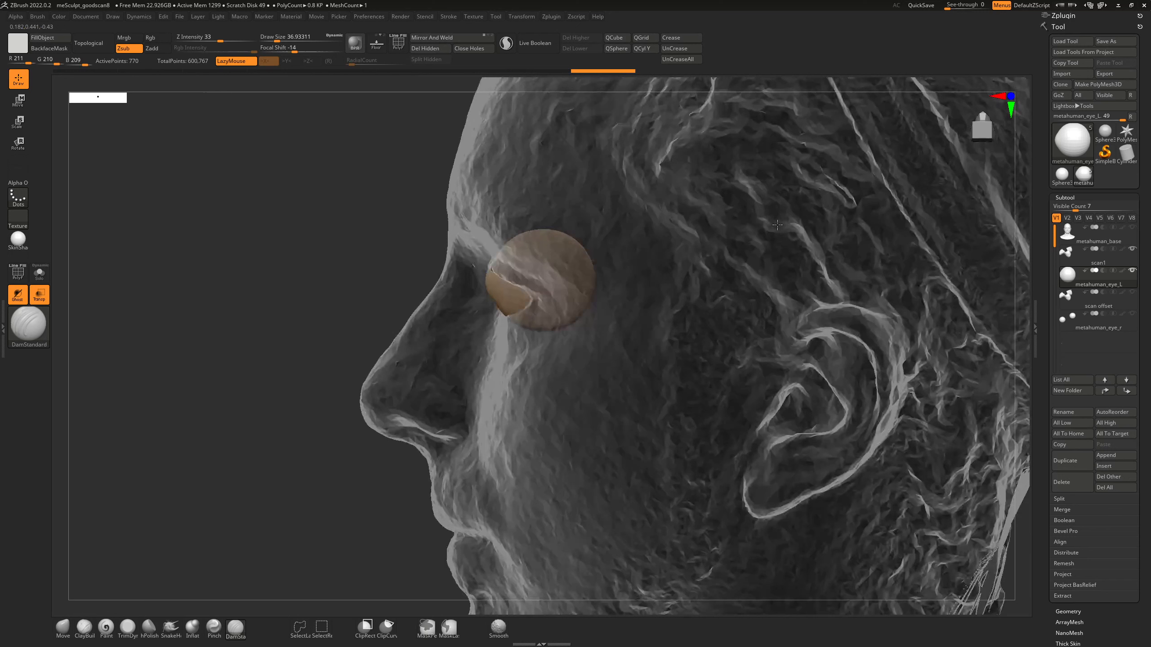
Turn off ghost transparency, nudge the left eyeball slightly along its depth axis, and check its fit in the socket from the front
{"action": "left_click", "coordinate": [49, 299]}
{"action": "left_click_drag", "start_coordinate": [226, 265], "coordinate": [679, 317]}
{"action": "key", "text": "w"}
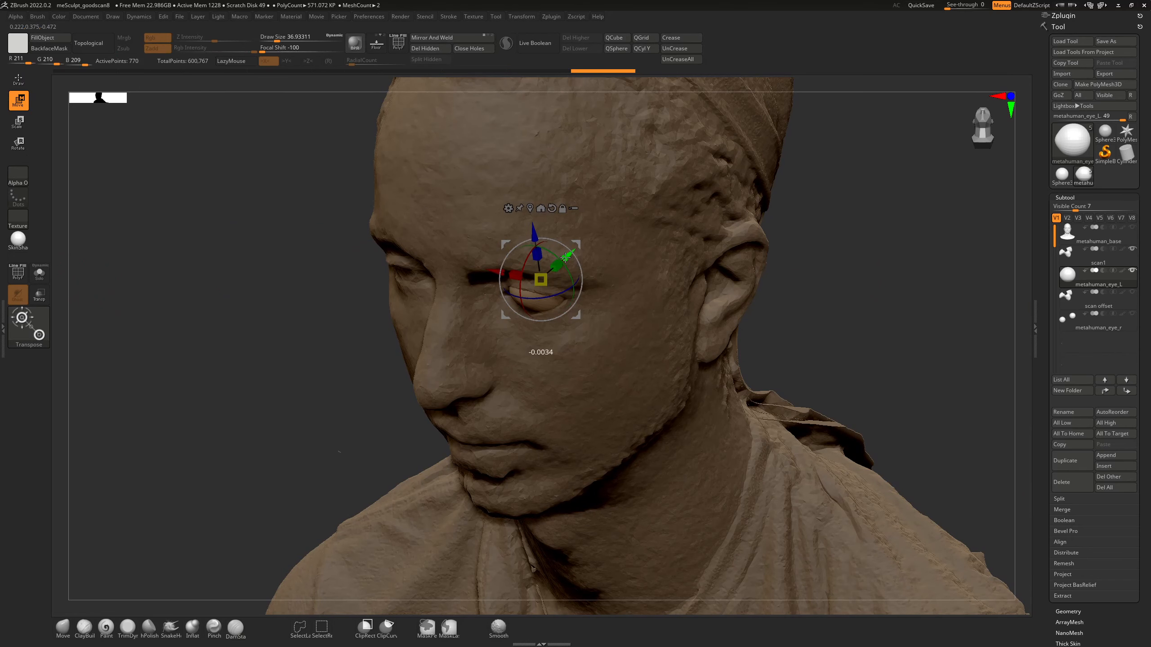
{"action": "left_click_drag", "start_coordinate": [565, 257], "coordinate": [565, 257]}
{"action": "key", "text": "q"}
{"action": "mouse_move", "coordinate": [883, 282]}
{"action": "left_mouse_down"}
{"action": "mouse_move", "coordinate": [888, 268]}
{"action": "mouse_move", "coordinate": [418, 271]}
{"action": "mouse_move", "coordinate": [837, 245]}
{"action": "mouse_move", "coordinate": [858, 291]}
{"action": "left_mouse_up"}
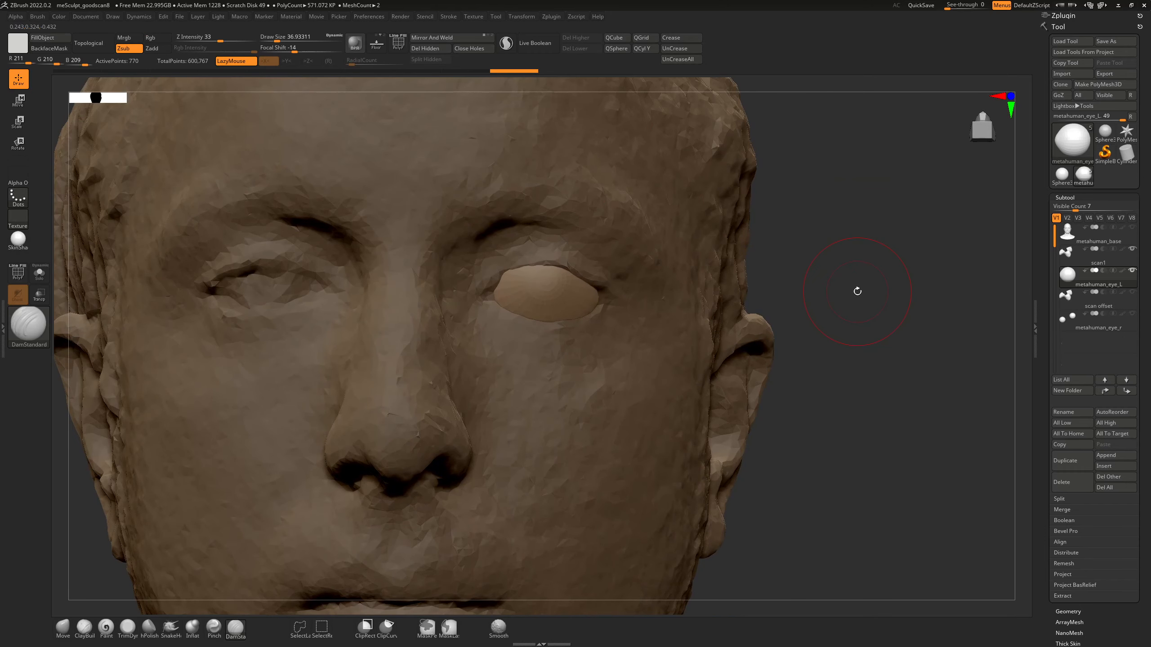
{"action": "left_click", "coordinate": [572, 195], "text": "alt"}
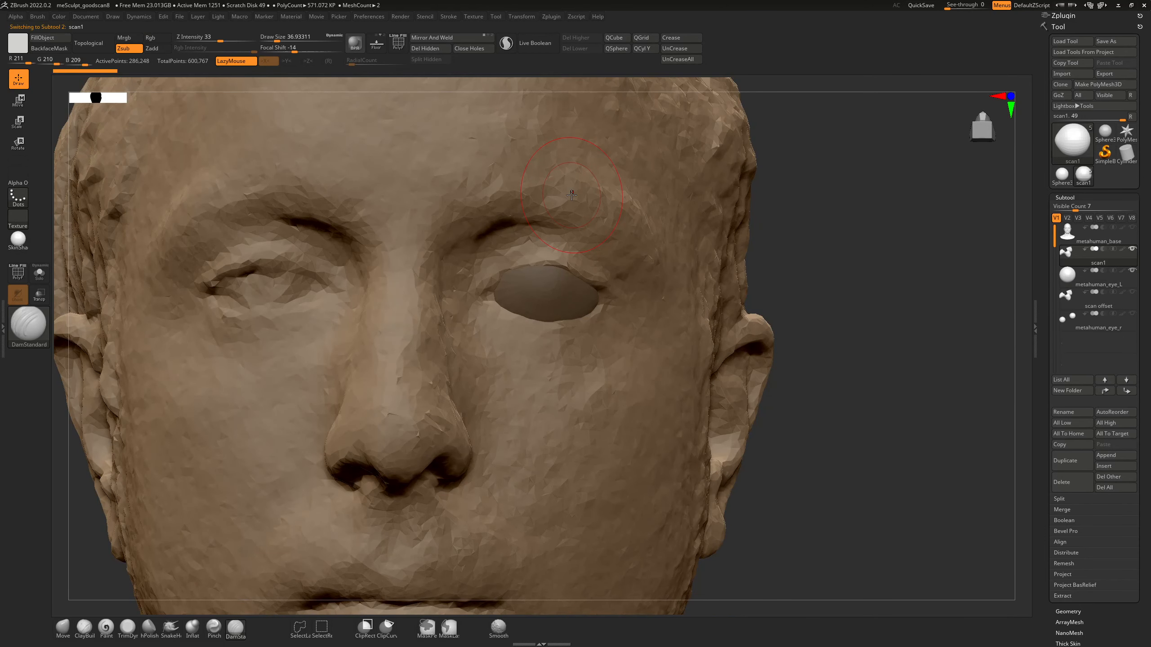
{"action": "left_click", "coordinate": [555, 289], "text": "alt"}
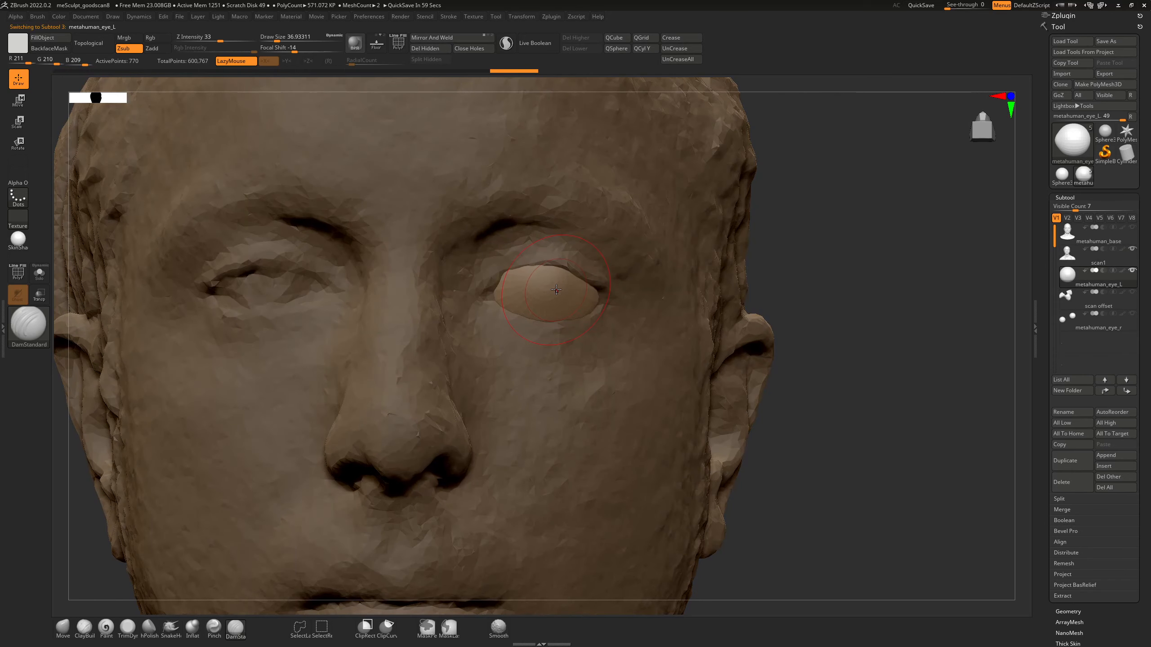
{"action": "left_click_drag", "start_coordinate": [957, 275], "coordinate": [927, 256], "text": "alt"}
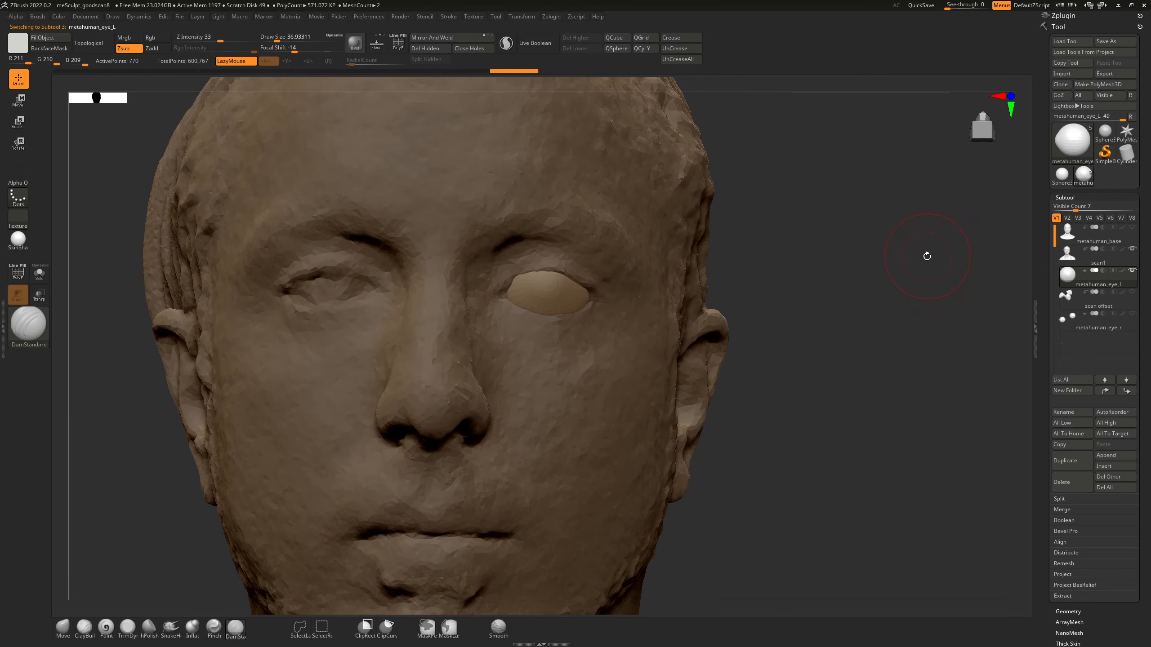
{"action": "left_click_drag", "start_coordinate": [804, 198], "coordinate": [851, 220]}
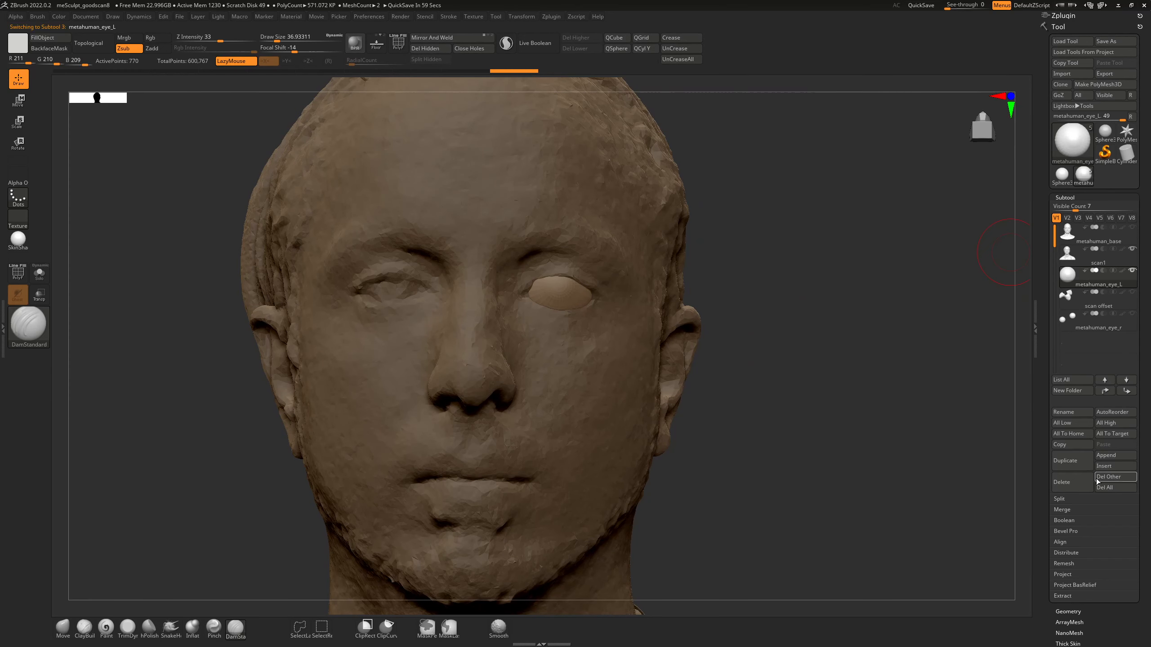
Duplicate the left eyeball subtool and rename the copy metahuman_eye_R
{"action": "left_click", "coordinate": [1082, 460]}
{"action": "left_click", "coordinate": [1077, 413]}
{"action": "type", "text": "metahuman_eye_R"}
{"action": "key", "text": "Return"}
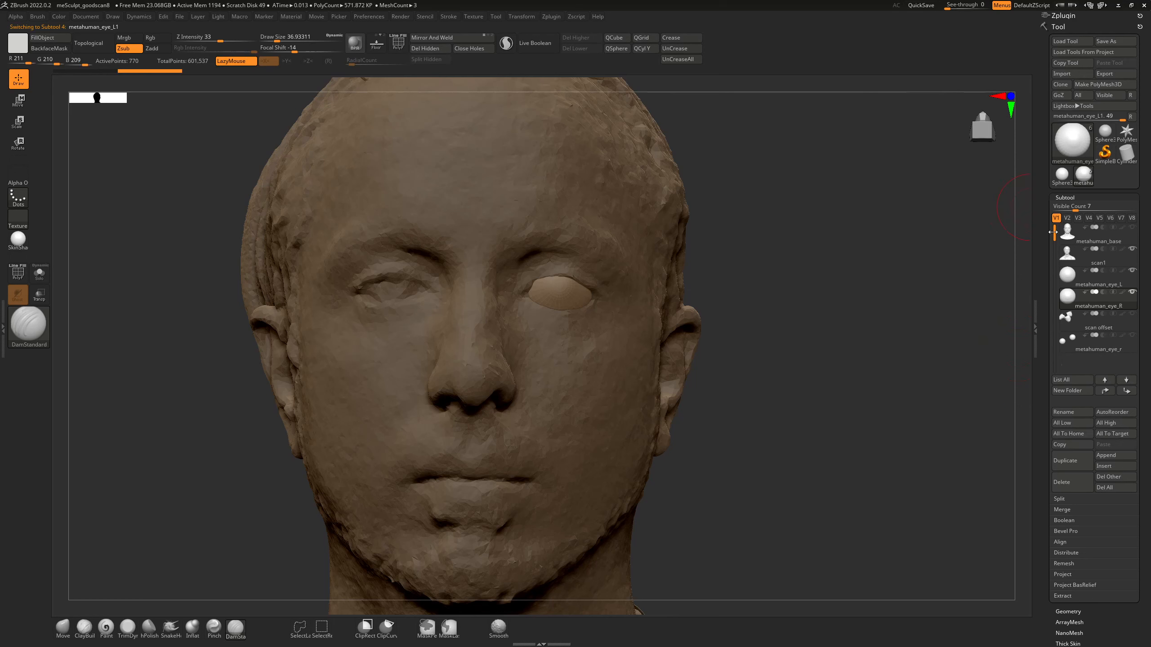
Move the metahuman_eye_R eyeball sideways along the X axis into the opposite eye socket
{"action": "key", "text": "w"}
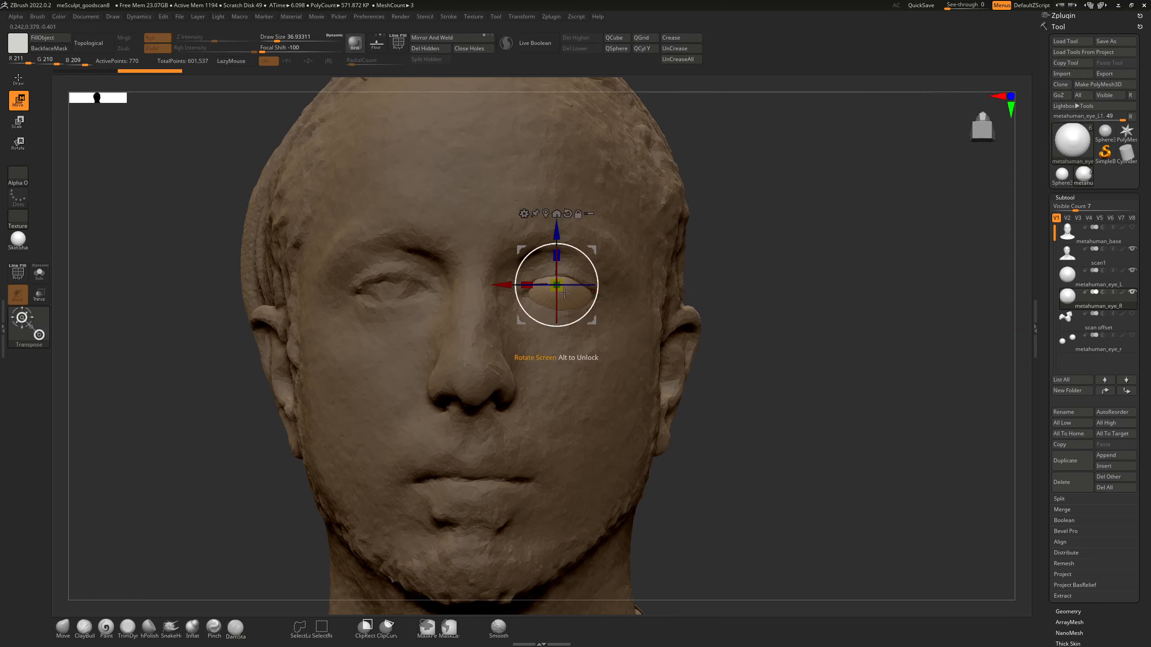
{"action": "left_click_drag", "start_coordinate": [506, 284], "coordinate": [354, 294]}
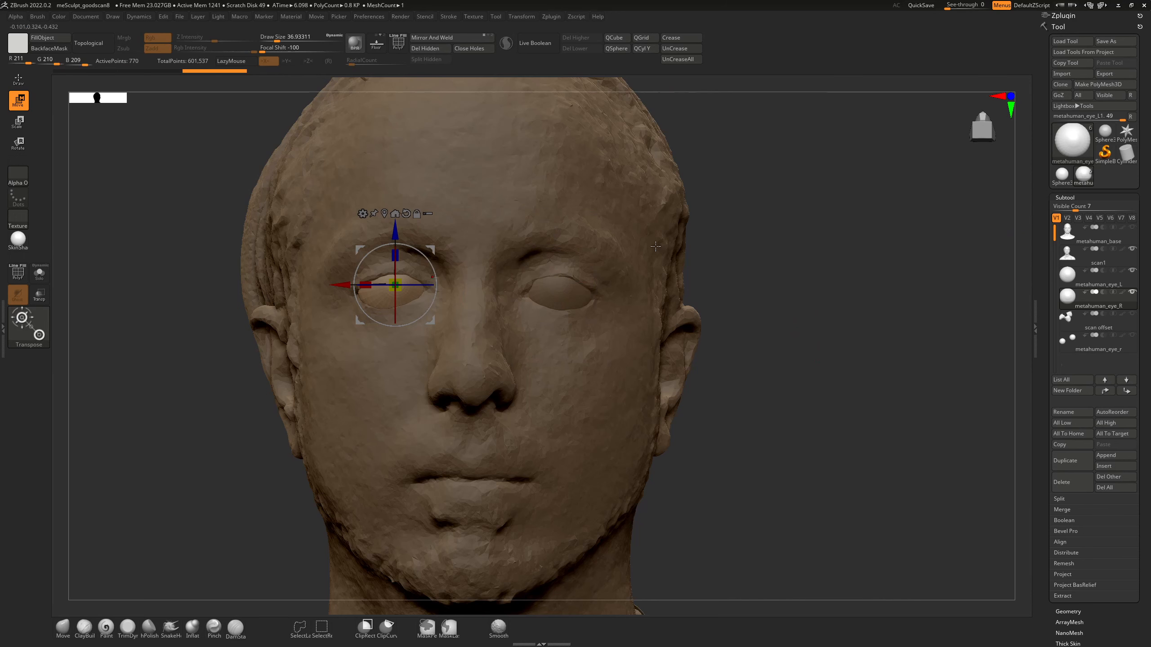
{"action": "left_click_drag", "start_coordinate": [733, 248], "coordinate": [738, 252]}
{"action": "left_click_drag", "start_coordinate": [339, 285], "coordinate": [339, 285]}
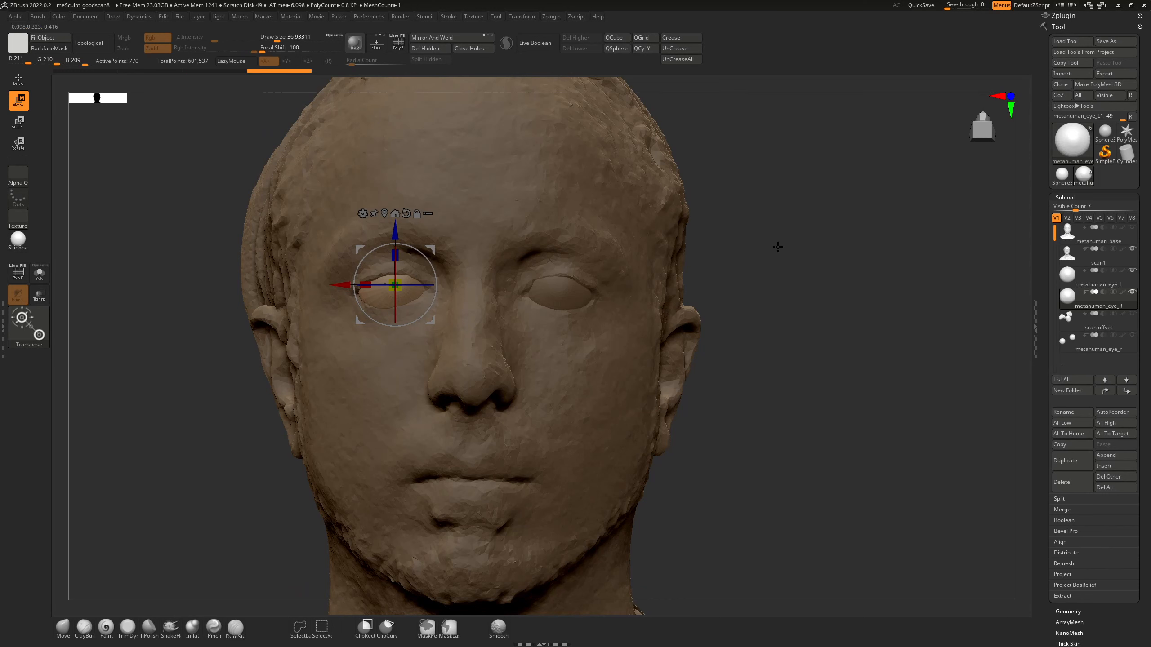
{"action": "mouse_move", "coordinate": [777, 249]}
{"action": "left_mouse_down"}
{"action": "mouse_move", "coordinate": [767, 264]}
{"action": "mouse_move", "coordinate": [725, 268]}
{"action": "left_mouse_up"}
{"action": "key", "text": "q"}
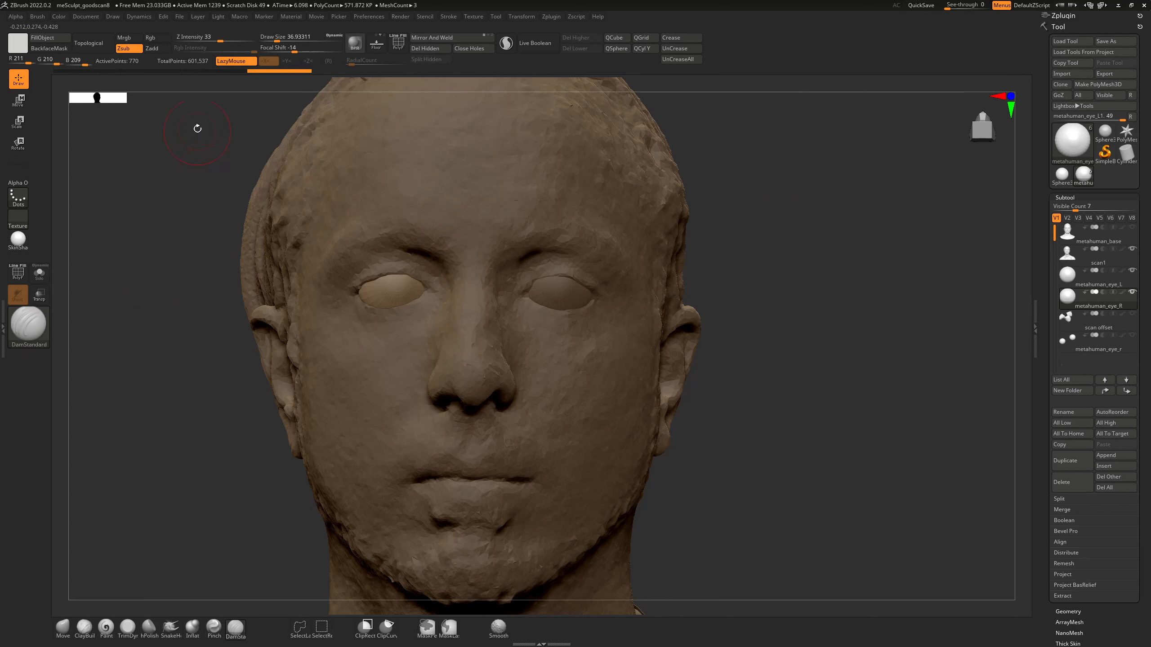
Turn on Live Boolean and smooth the scan1 surface above and beside the left eye
{"action": "left_click_drag", "start_coordinate": [151, 121], "coordinate": [196, 156]}
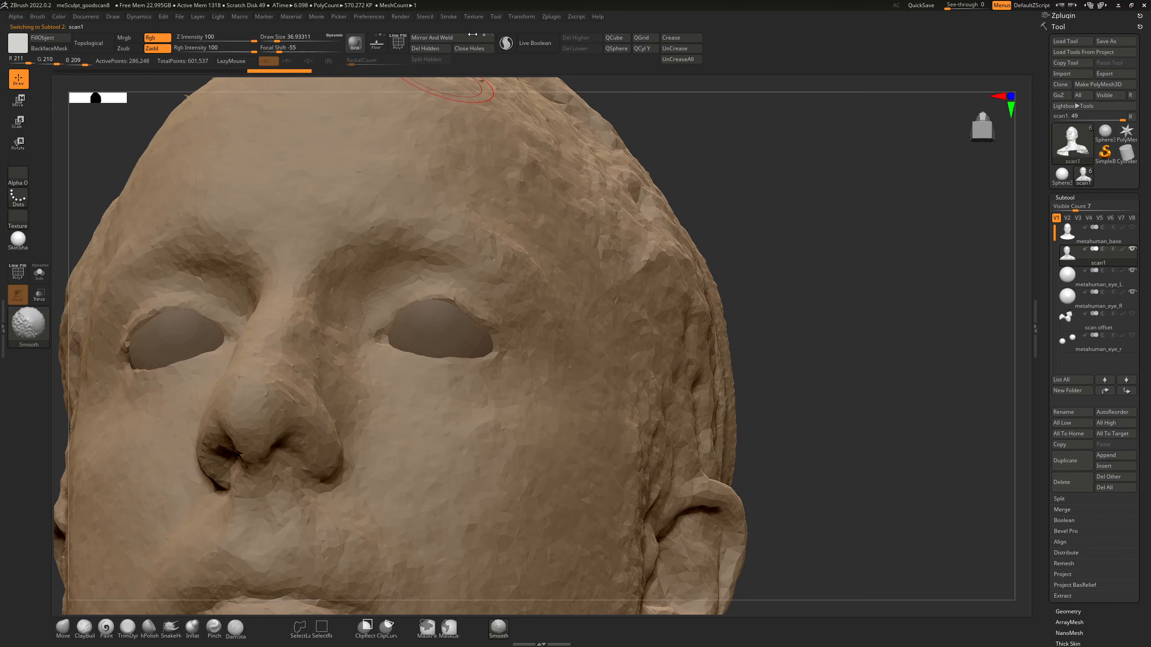
{"action": "left_click", "coordinate": [506, 43]}
{"action": "key", "text": "shift"}
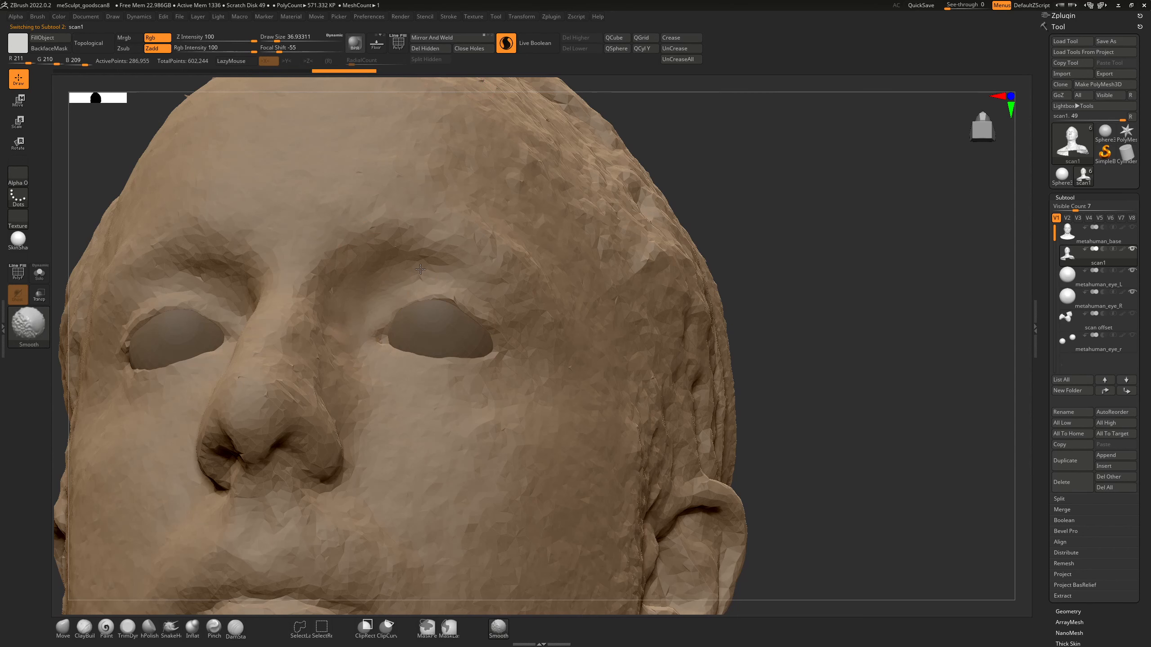
{"action": "left_click_drag", "start_coordinate": [422, 272], "coordinate": [527, 288], "text": "shift"}
{"action": "left_click_drag", "start_coordinate": [817, 167], "coordinate": [824, 213]}
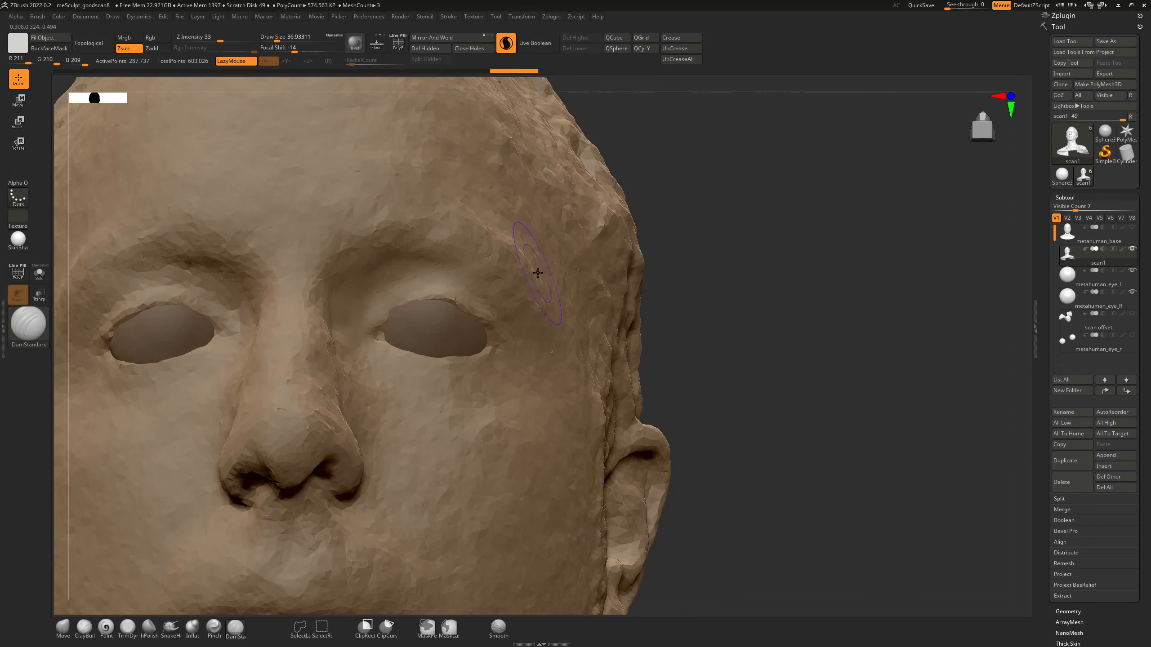
Build up the left upper eyelid of scan1 with ClayBuildup strokes along the eyeball's edge
{"action": "left_click_drag", "start_coordinate": [414, 294], "coordinate": [386, 320]}
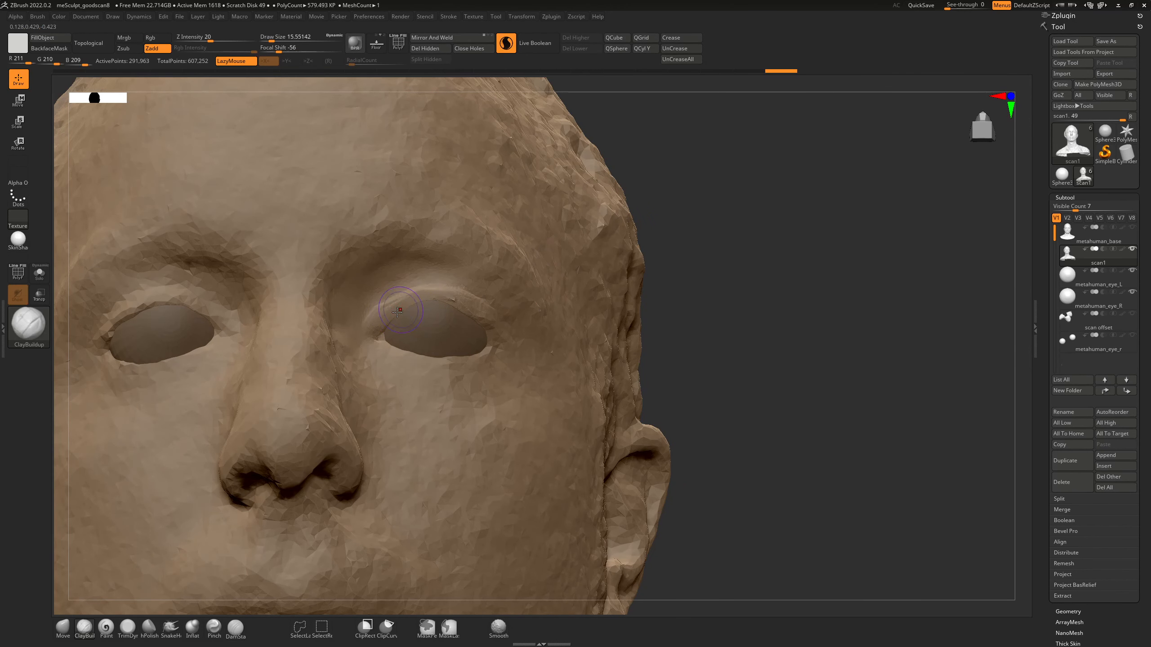
{"action": "mouse_move", "coordinate": [423, 302]}
{"action": "left_mouse_down"}
{"action": "mouse_move", "coordinate": [395, 314]}
{"action": "mouse_move", "coordinate": [410, 306]}
{"action": "left_mouse_up"}
{"action": "mouse_move", "coordinate": [447, 302]}
{"action": "left_mouse_down"}
{"action": "mouse_move", "coordinate": [428, 305]}
{"action": "mouse_move", "coordinate": [442, 300]}
{"action": "left_mouse_up"}
Thicken the left lower eyelid rim with the Inflate brush and smooth the upper lid, checking the eyelids in profile
{"action": "left_click", "coordinate": [192, 628]}
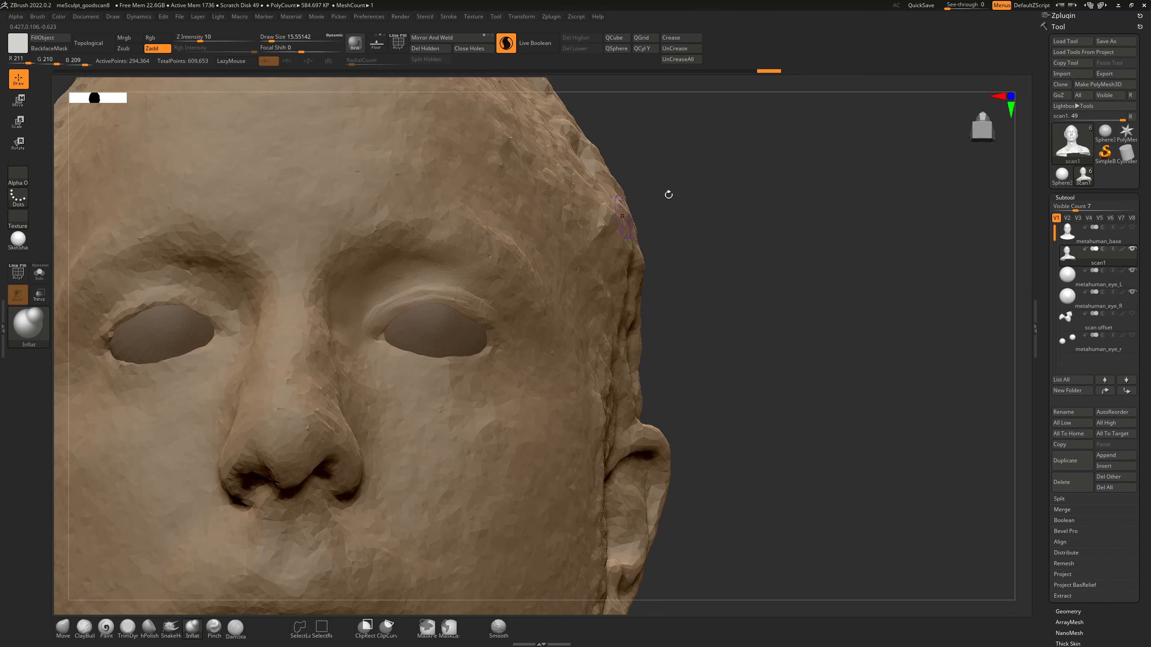
{"action": "left_click_drag", "start_coordinate": [738, 165], "coordinate": [669, 193]}
{"action": "key", "text": "s"}
{"action": "left_click_drag", "start_coordinate": [398, 343], "coordinate": [419, 353]}
{"action": "left_click_drag", "start_coordinate": [406, 347], "coordinate": [430, 356]}
{"action": "mouse_move", "coordinate": [415, 352]}
{"action": "left_mouse_down"}
{"action": "mouse_move", "coordinate": [440, 359]}
{"action": "mouse_move", "coordinate": [501, 335]}
{"action": "left_mouse_up"}
{"action": "left_click_drag", "start_coordinate": [478, 297], "coordinate": [431, 289], "text": "shift"}
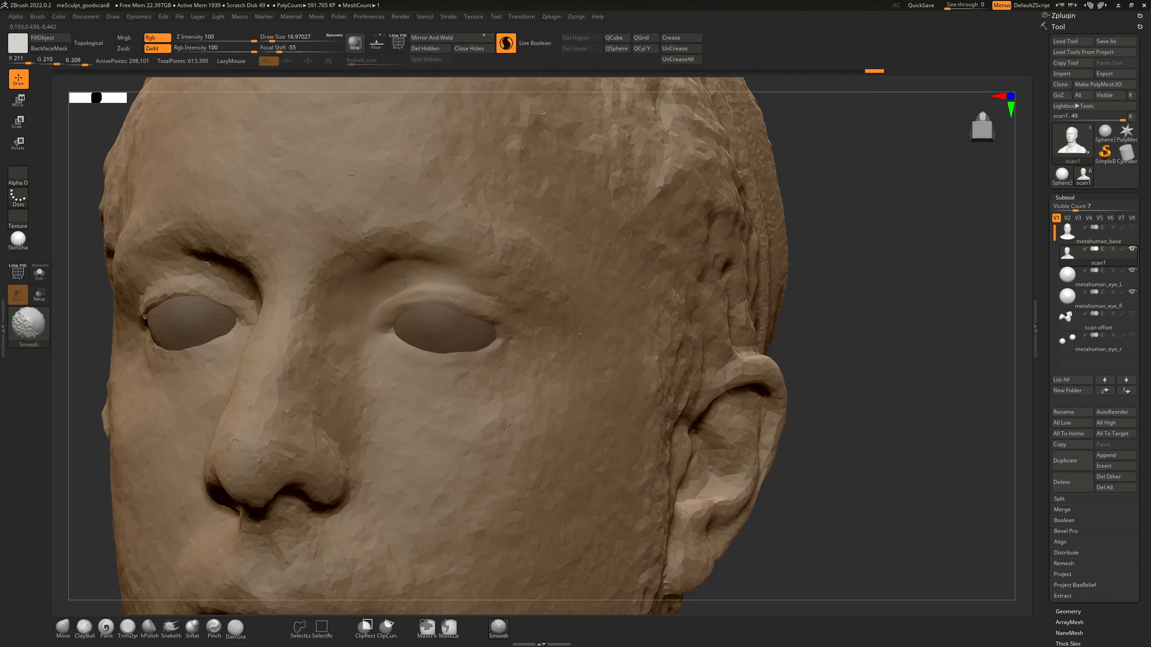
{"action": "left_click_drag", "start_coordinate": [863, 213], "coordinate": [584, 240]}
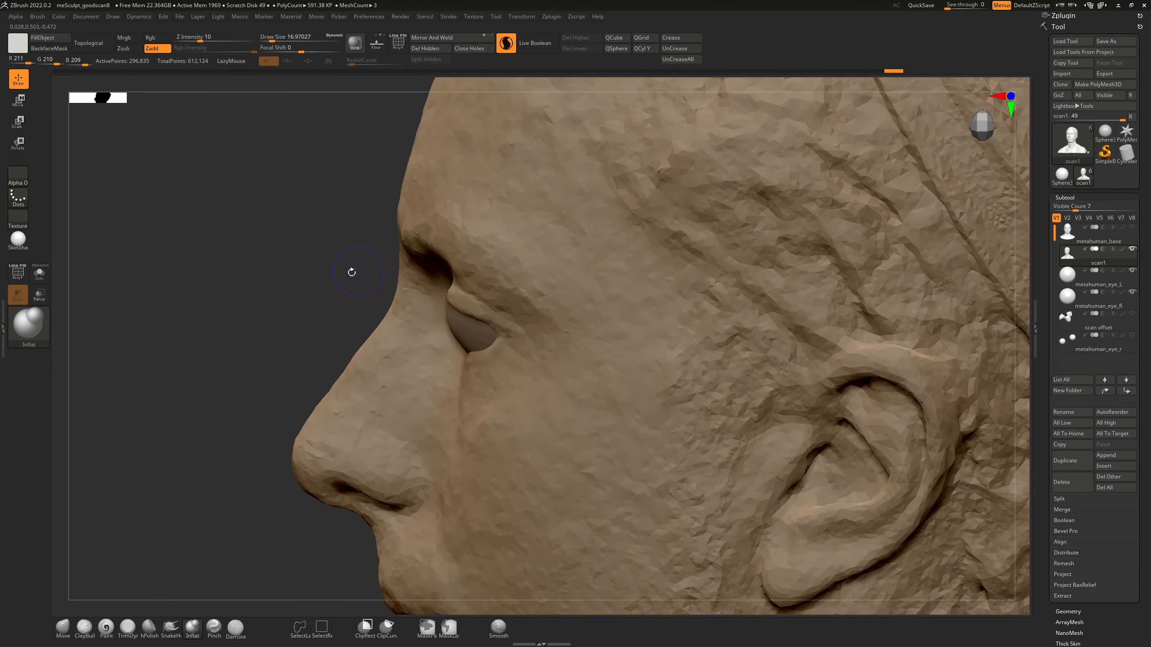
{"action": "left_click_drag", "start_coordinate": [352, 272], "coordinate": [534, 284]}
{"action": "key", "text": "s"}
{"action": "left_click", "coordinate": [402, 293]}
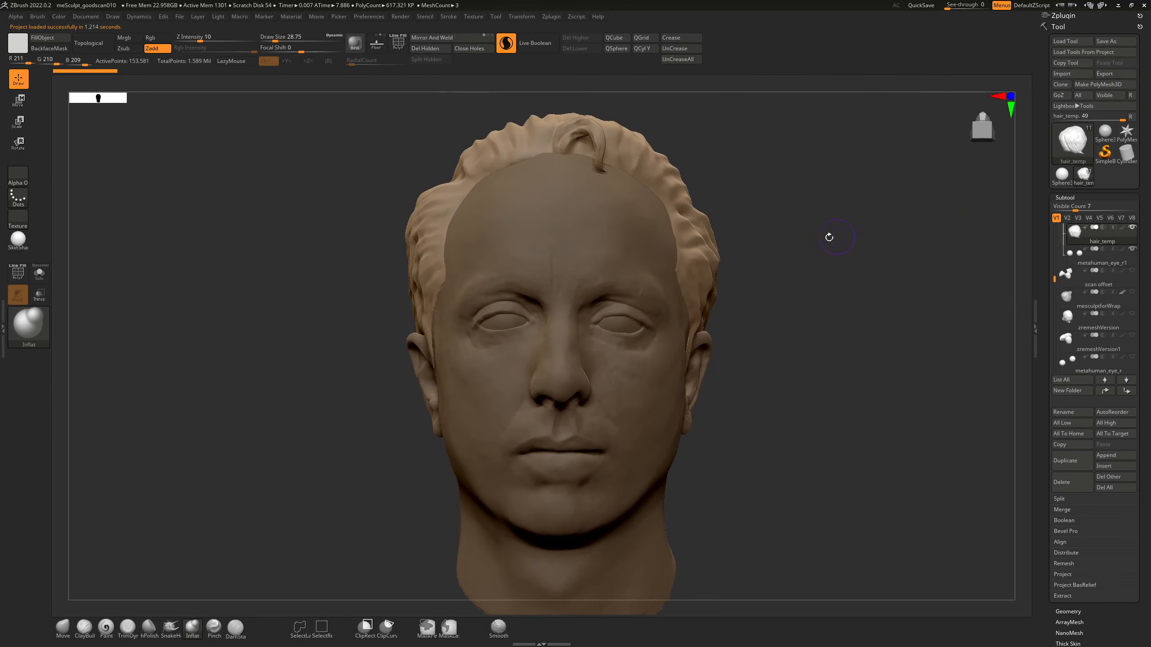
Examine the cleaned-up head with its eyeballs and hair_temp subtool from the front and both sides
{"action": "left_click", "coordinate": [626, 330], "text": "alt"}
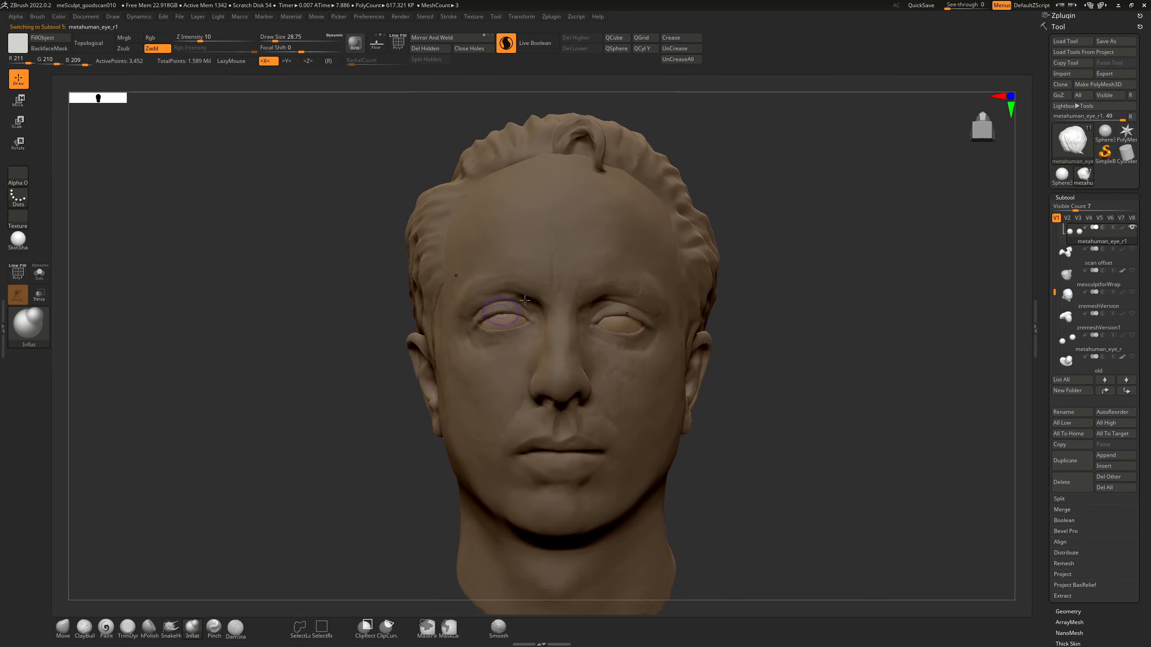
{"action": "left_click_drag", "start_coordinate": [770, 311], "coordinate": [811, 360]}
{"action": "left_click_drag", "start_coordinate": [917, 309], "coordinate": [837, 291]}
{"action": "left_click", "coordinate": [436, 225], "text": "alt"}
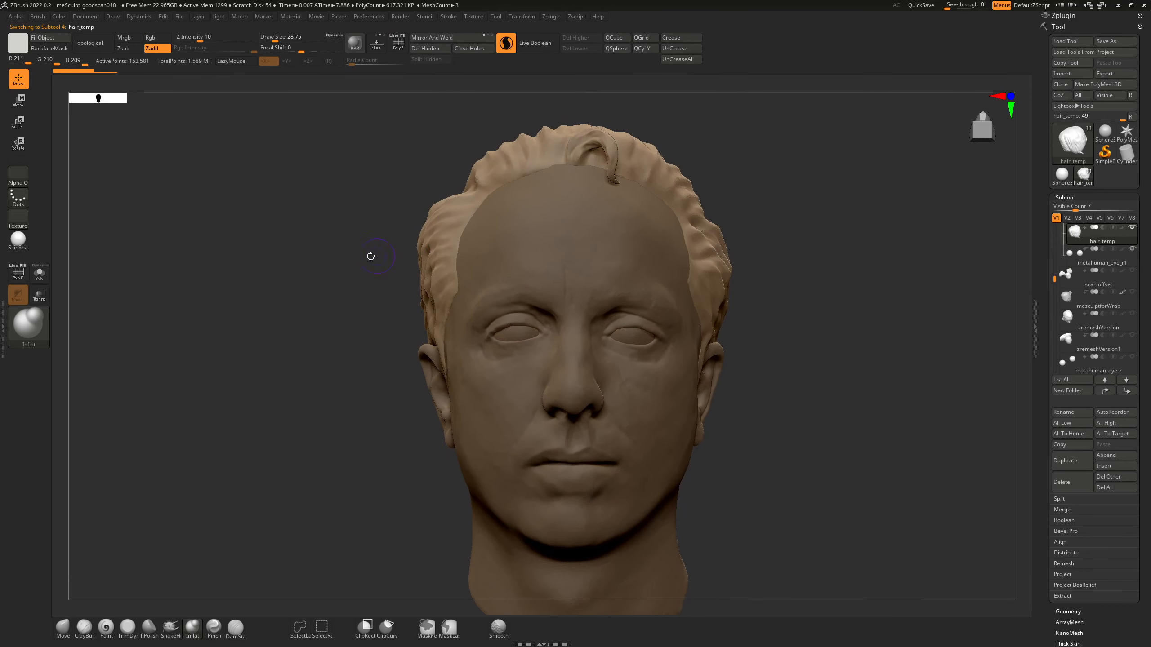
{"action": "left_click_drag", "start_coordinate": [369, 257], "coordinate": [410, 254]}
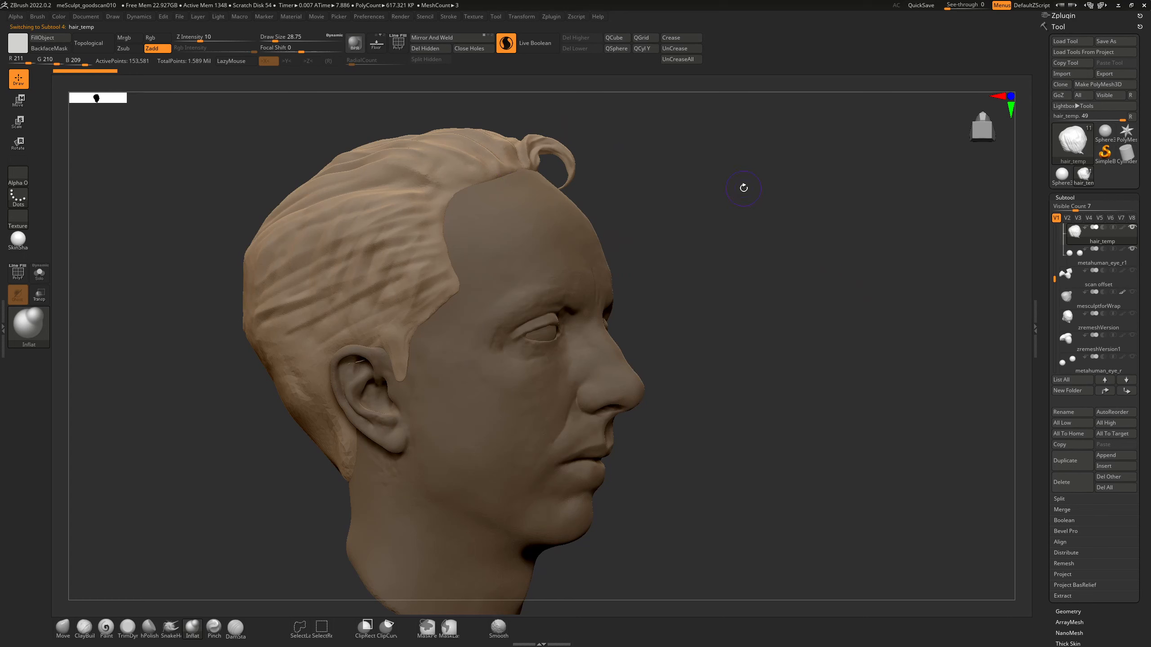
{"action": "left_click_drag", "start_coordinate": [744, 187], "coordinate": [710, 185]}
{"action": "left_click_drag", "start_coordinate": [858, 237], "coordinate": [832, 234]}
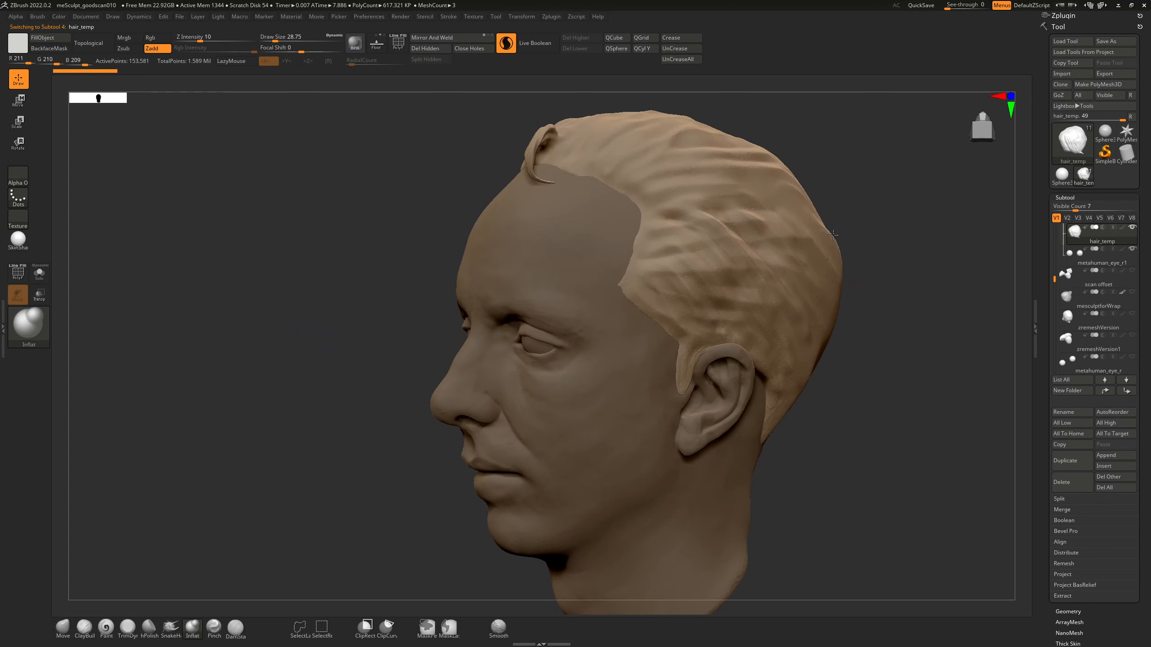
{"action": "left_click_drag", "start_coordinate": [822, 193], "coordinate": [852, 183]}
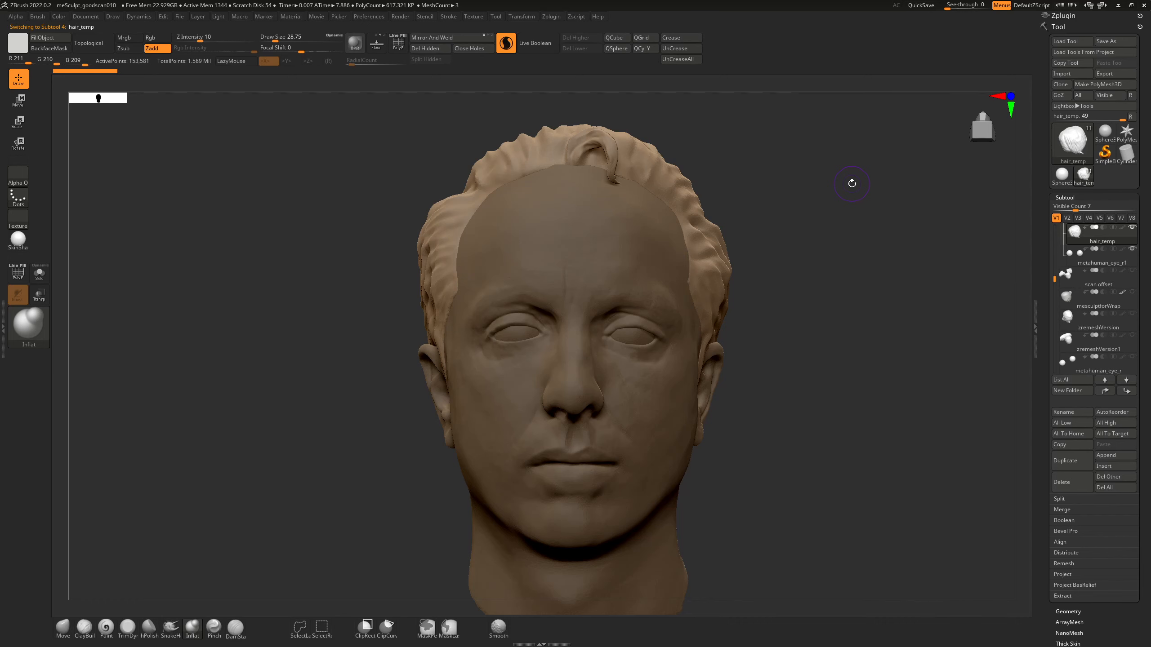
{"action": "left_click_drag", "start_coordinate": [841, 328], "coordinate": [833, 269]}
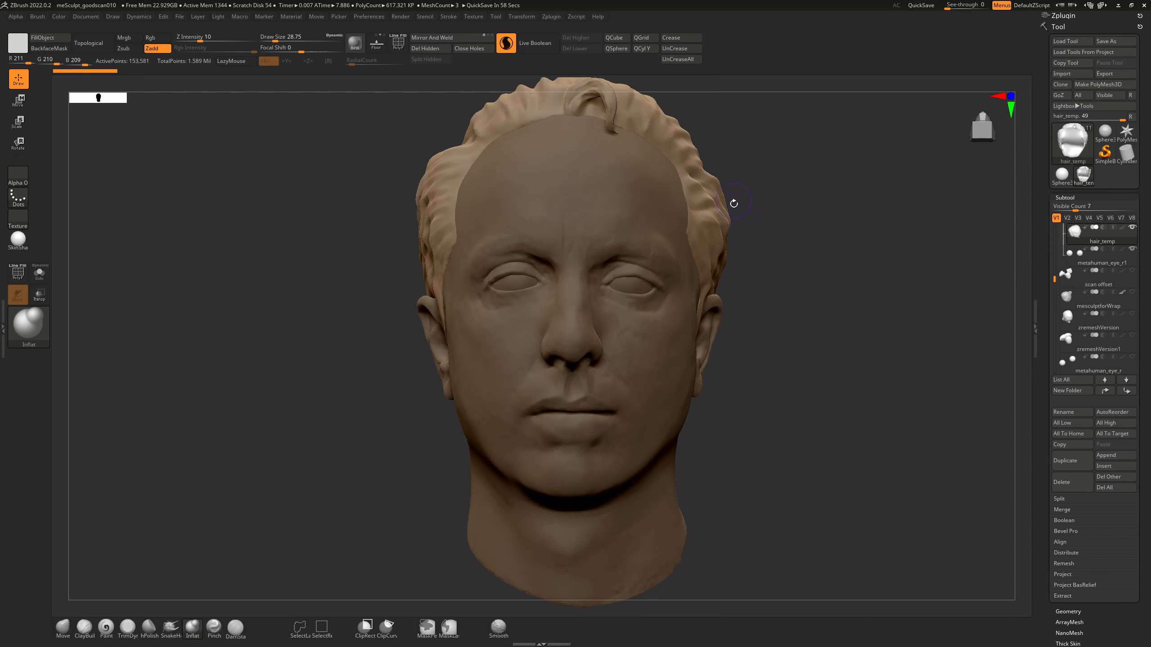
{"action": "mouse_move", "coordinate": [767, 249]}
{"action": "left_mouse_down"}
{"action": "mouse_move", "coordinate": [781, 239]}
{"action": "mouse_move", "coordinate": [758, 264]}
{"action": "left_mouse_up"}
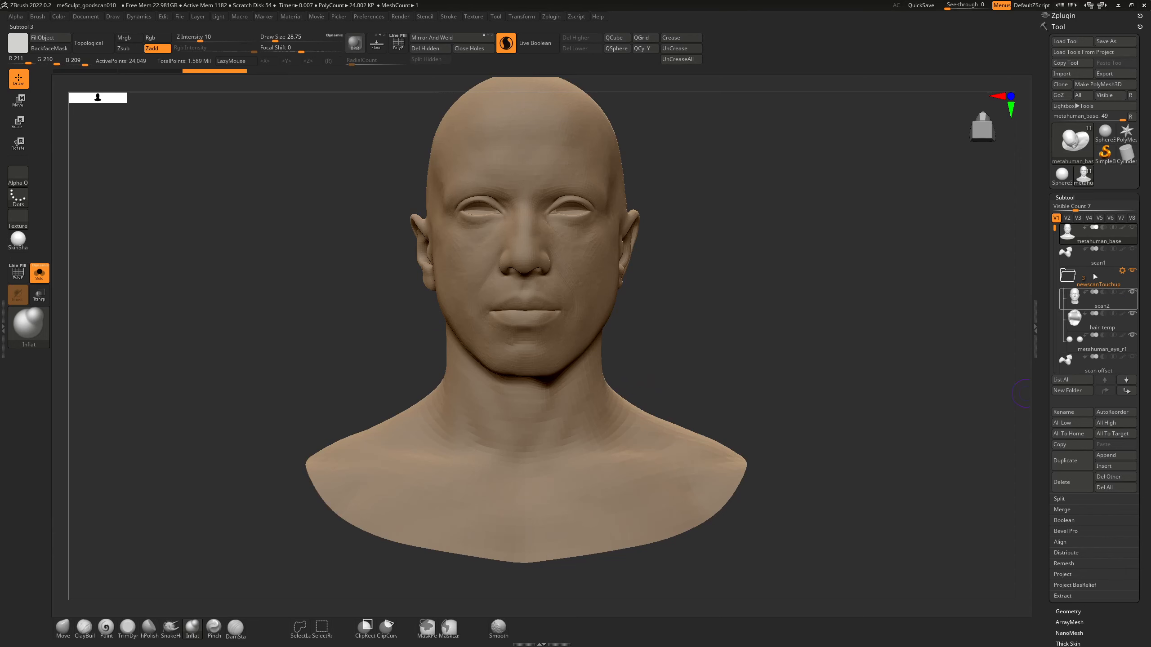
Compare the scan2 and metahuman_base subtools, and duplicate metahuman_base
{"action": "left_click", "coordinate": [1086, 307]}
{"action": "mouse_move", "coordinate": [772, 244]}
{"action": "left_mouse_down"}
{"action": "mouse_move", "coordinate": [792, 244]}
{"action": "mouse_move", "coordinate": [760, 247]}
{"action": "left_mouse_up"}
{"action": "left_click", "coordinate": [1105, 241]}
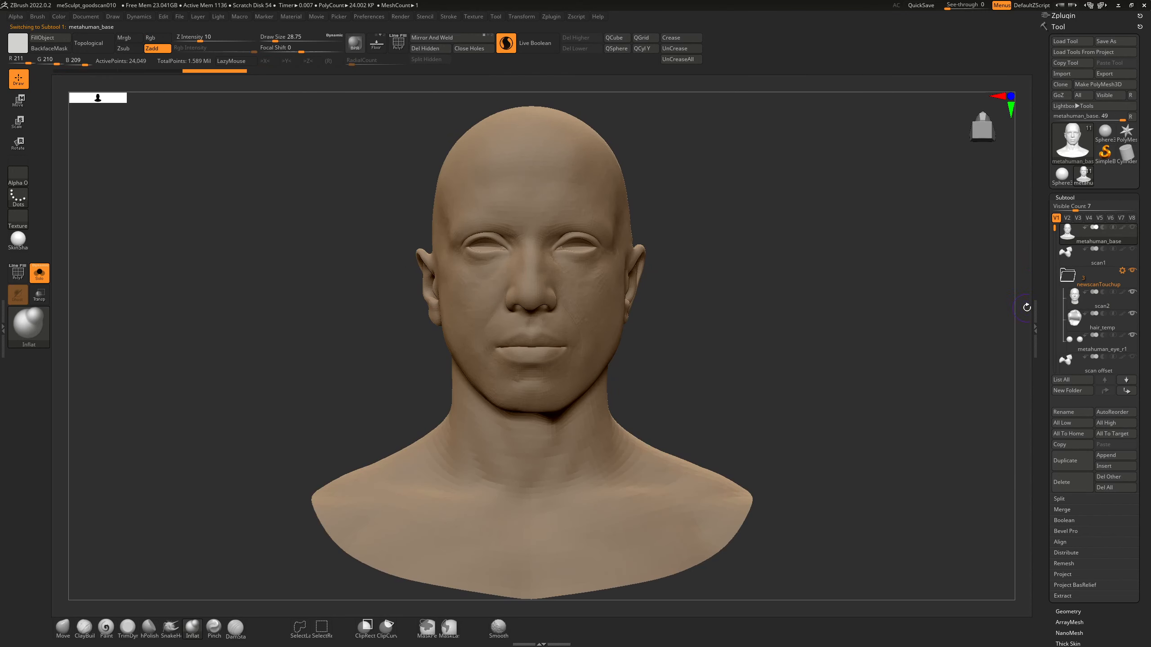
{"action": "left_click", "coordinate": [1066, 460]}
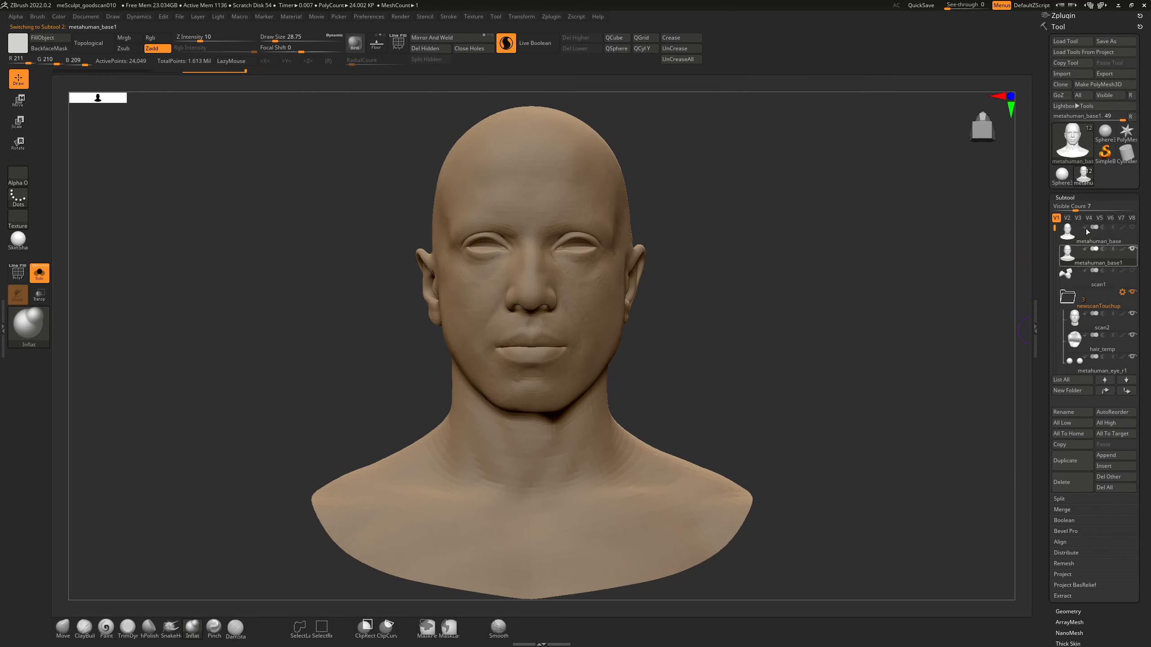
Hide the head and upper neck of metahuman_base1 and delete the hidden part, keeping only the shoulders and lower neck
{"action": "left_click_drag", "start_coordinate": [873, 220], "coordinate": [562, 146]}
{"action": "mouse_move", "coordinate": [348, 128]}
{"action": "left_mouse_down", "text": "ctrl+alt+shift"}
{"action": "mouse_move", "coordinate": [695, 345]}
{"action": "mouse_move", "coordinate": [679, 321]}
{"action": "left_mouse_up", "text": "ctrl+alt+shift"}
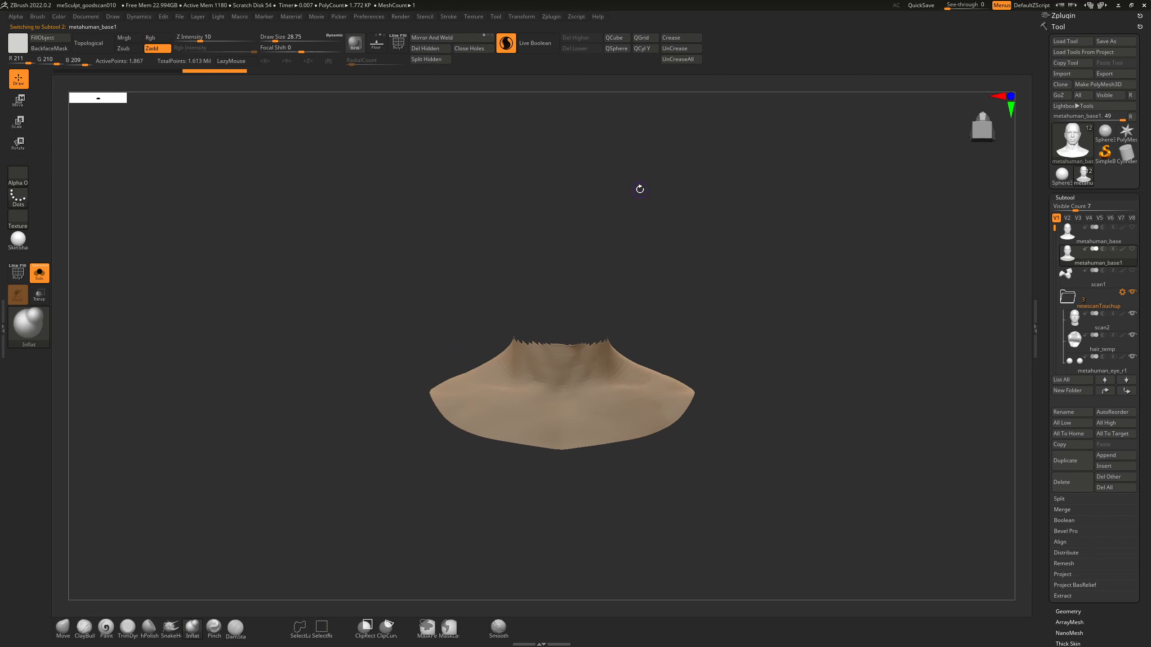
{"action": "left_click", "coordinate": [435, 50]}
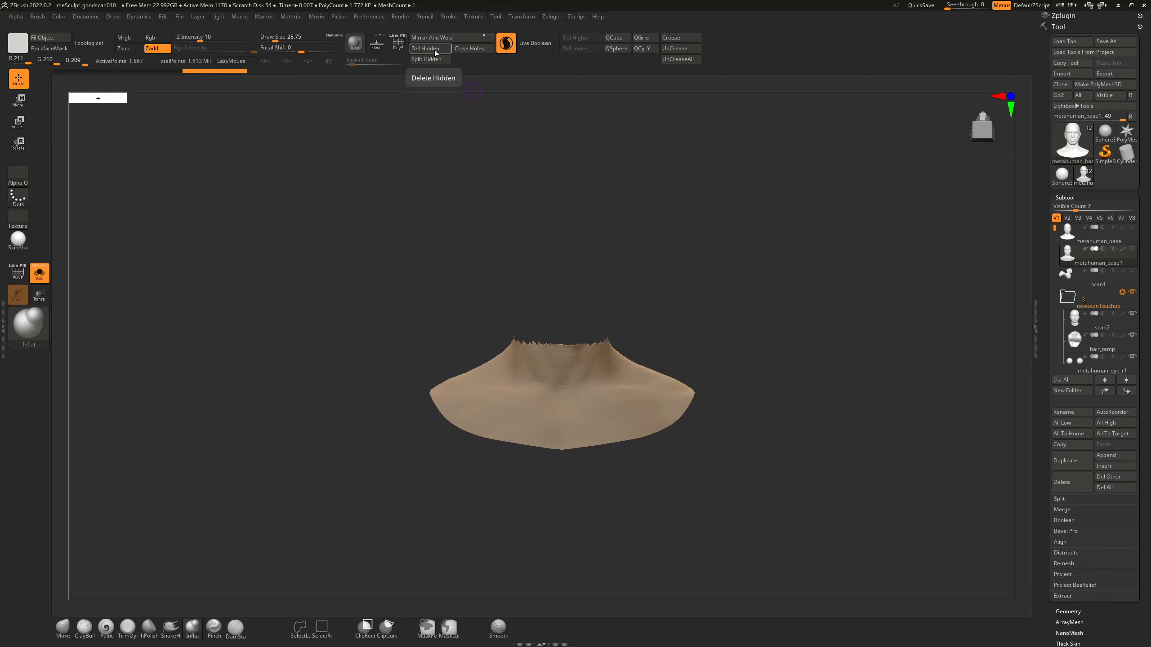
Move metahuman_base1 directly below scan2 in the newscanTouchup folder, merge scan2 down with it, and inspect the joined bust
{"action": "mouse_move", "coordinate": [1114, 265]}
{"action": "left_click_drag", "start_coordinate": [1114, 265], "coordinate": [1116, 333]}
{"action": "left_click", "coordinate": [1105, 309]}
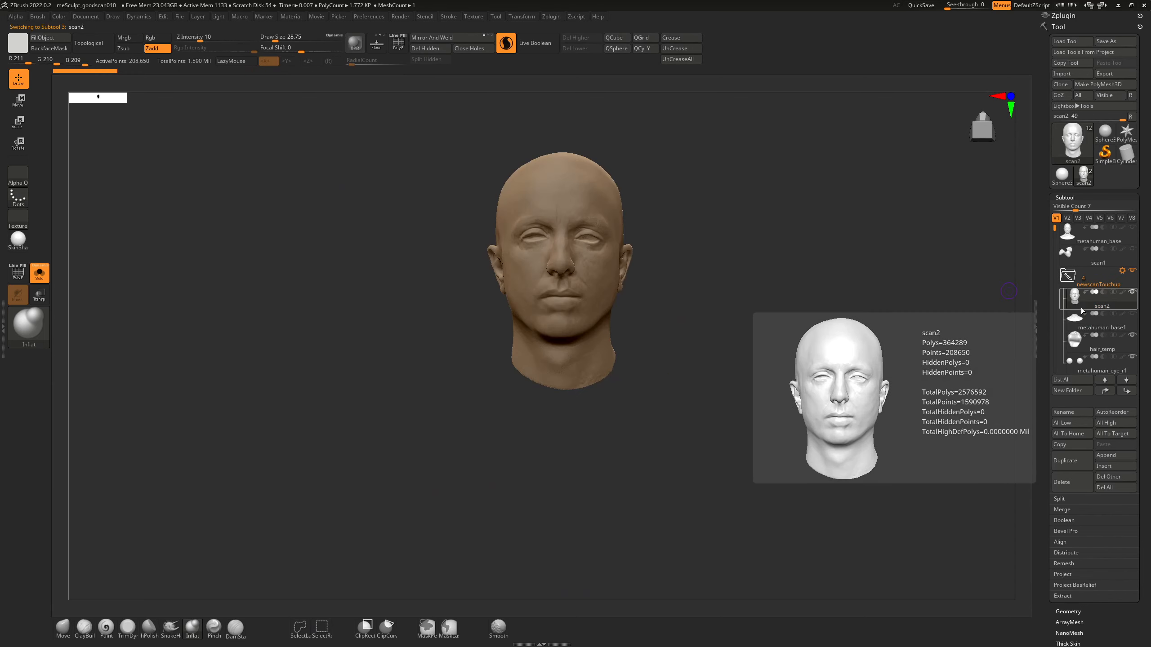
{"action": "left_click", "coordinate": [1070, 510]}
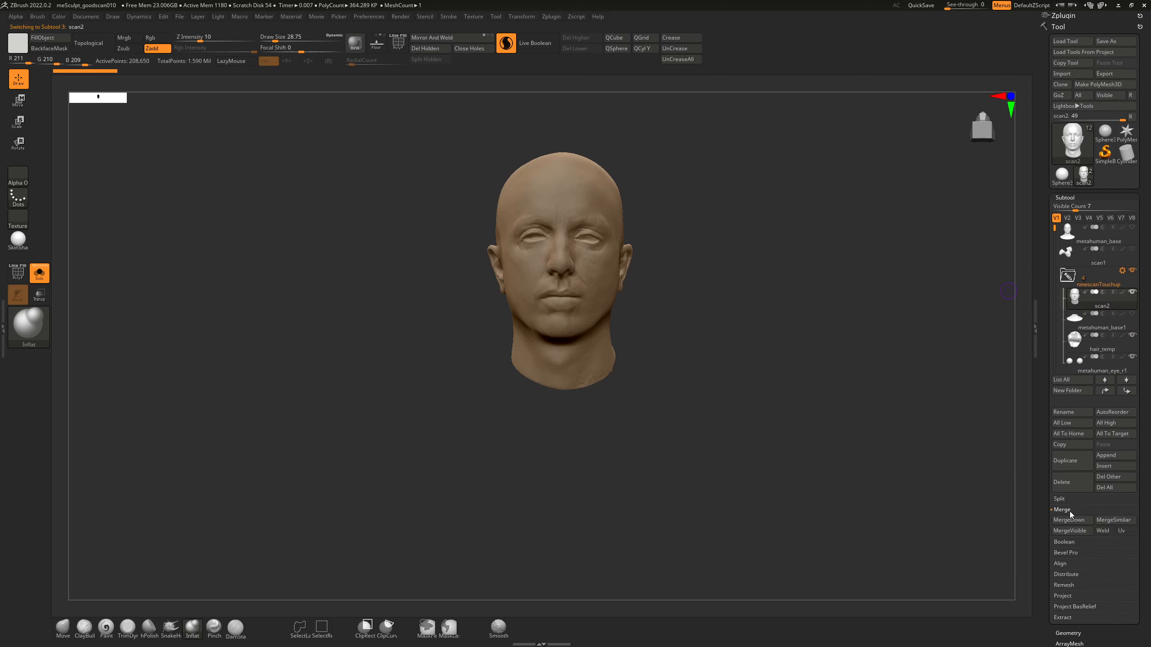
{"action": "left_click", "coordinate": [1082, 523]}
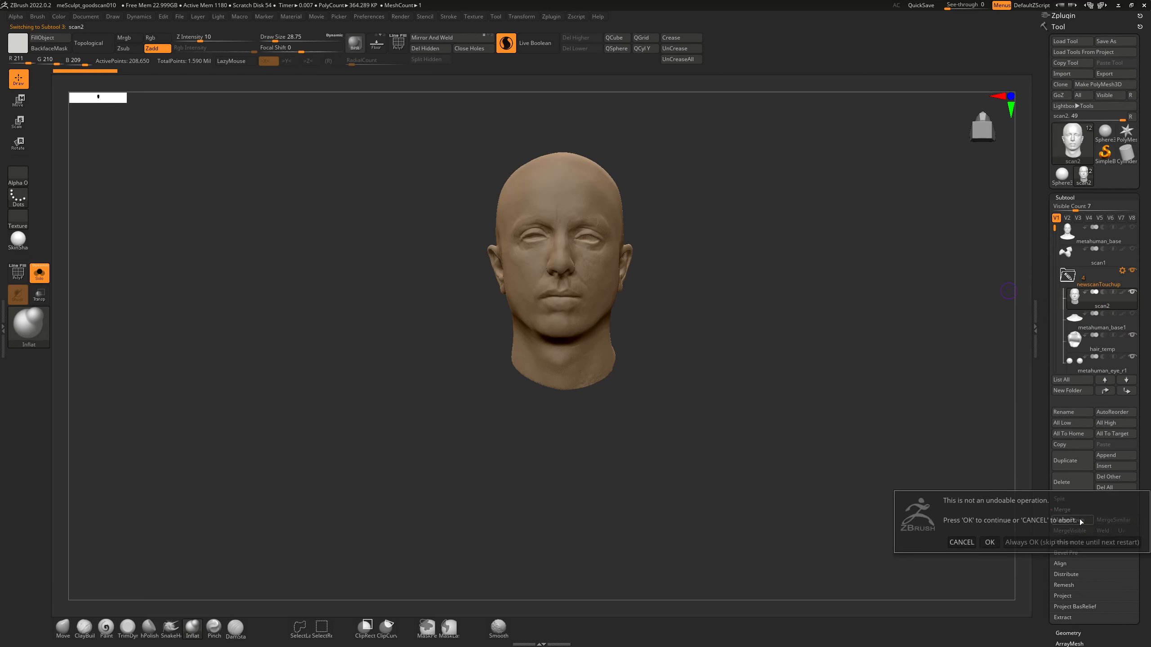
{"action": "left_click", "coordinate": [992, 541]}
{"action": "left_click_drag", "start_coordinate": [764, 284], "coordinate": [743, 294]}
{"action": "key", "text": "f"}
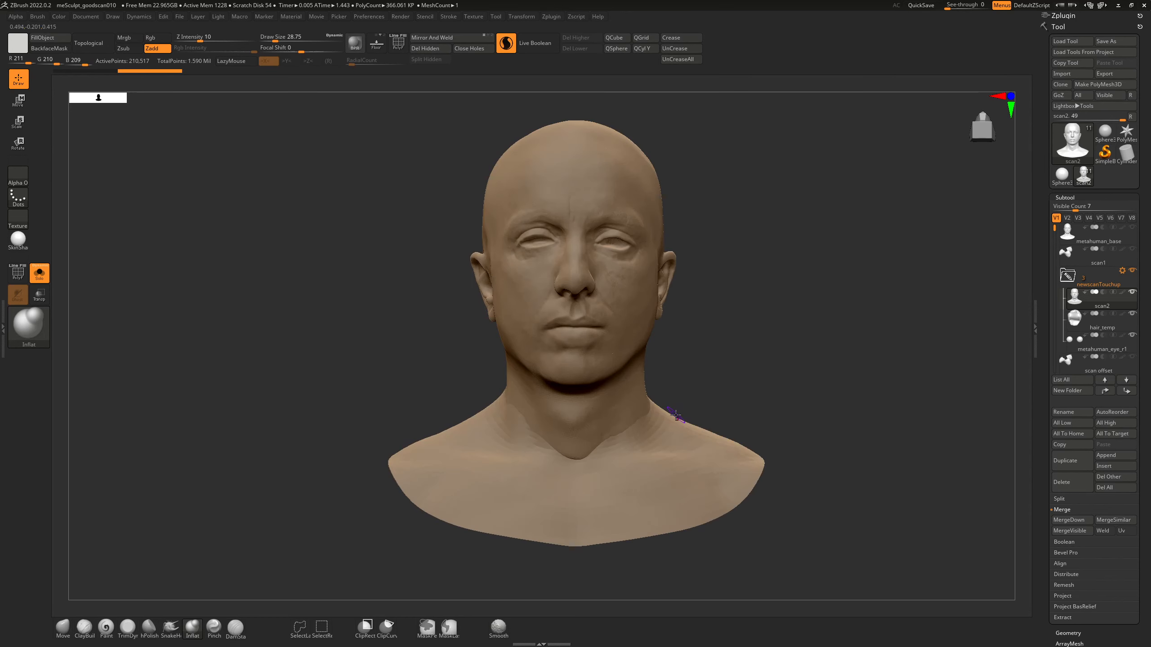
{"action": "left_click_drag", "start_coordinate": [436, 295], "coordinate": [448, 298]}
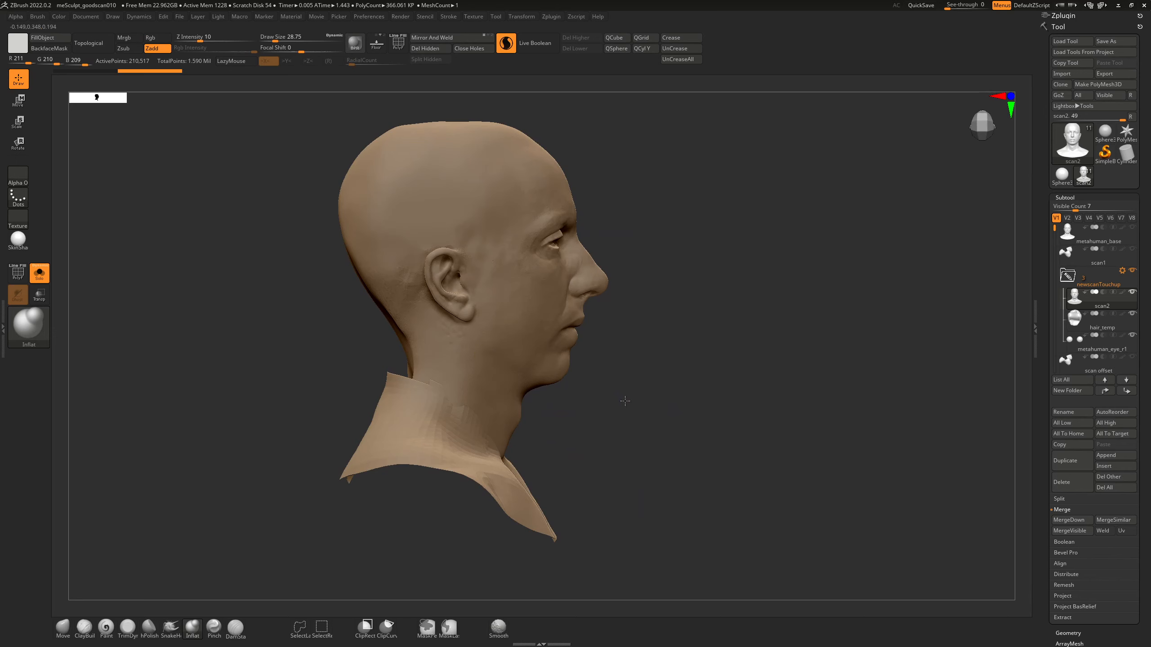
{"action": "mouse_move", "coordinate": [625, 401]}
{"action": "left_mouse_down"}
{"action": "mouse_move", "coordinate": [637, 404]}
{"action": "mouse_move", "coordinate": [612, 397]}
{"action": "left_mouse_up"}
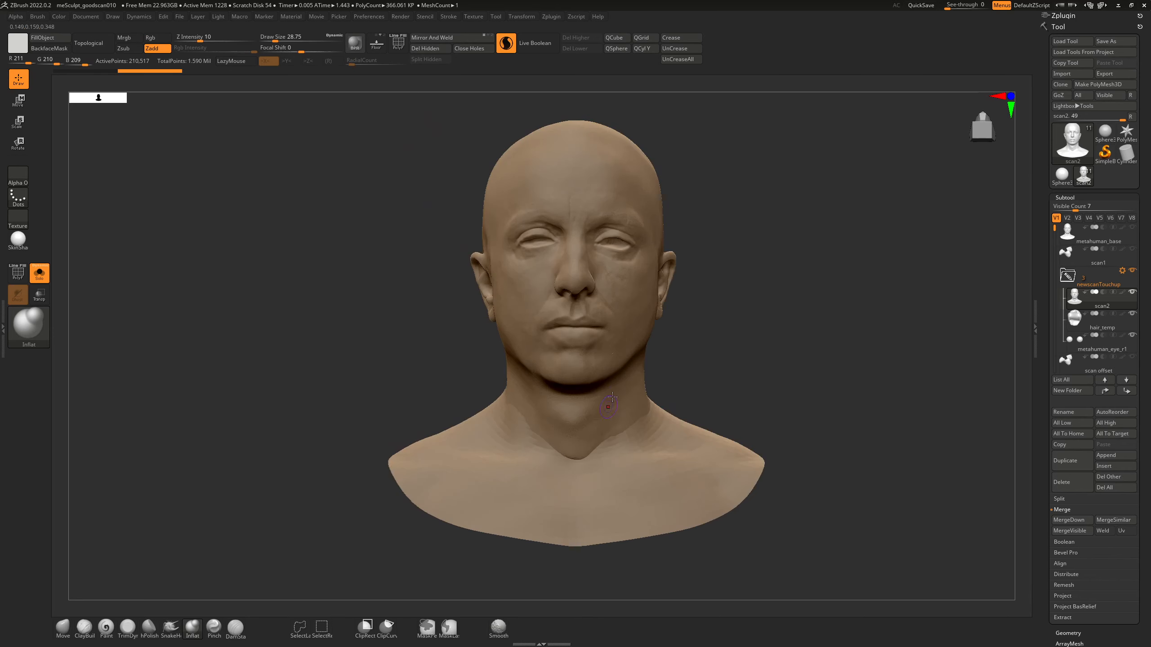
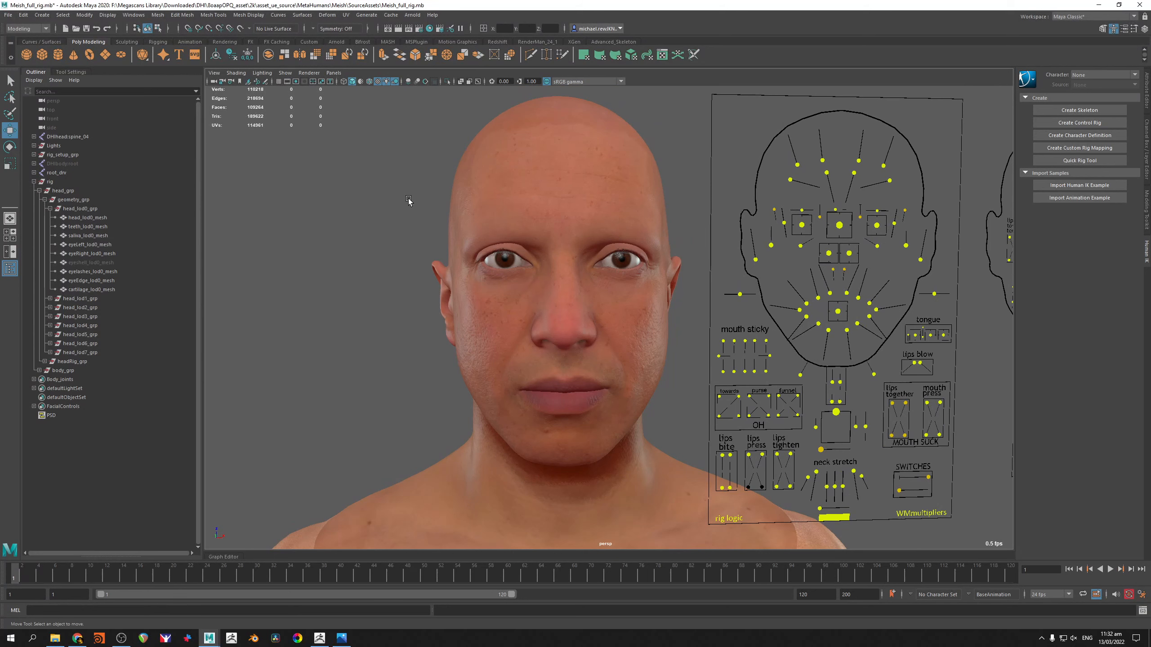
Switch to Maya, display the channels and inputs of the rig's head_lod0_mesh, and collapse the rig group
{"action": "left_click", "coordinate": [524, 190]}
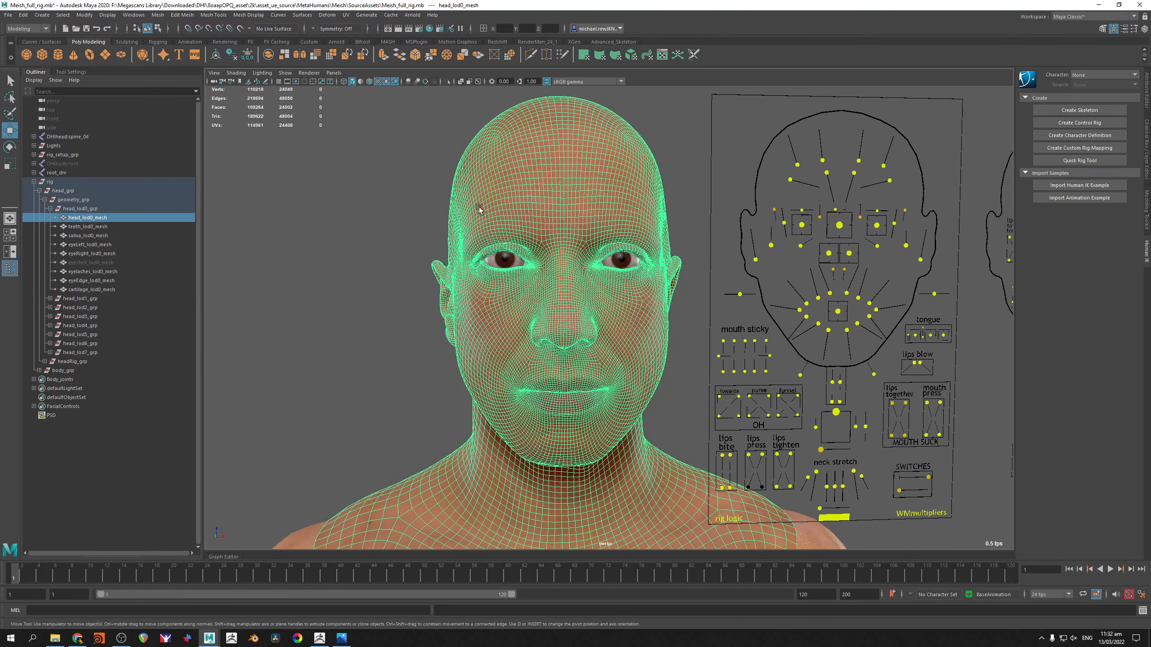
{"action": "left_click", "coordinate": [348, 175]}
{"action": "left_click", "coordinate": [585, 174]}
{"action": "left_click", "coordinate": [667, 153]}
{"action": "left_click", "coordinate": [585, 160]}
{"action": "left_click", "coordinate": [294, 113]}
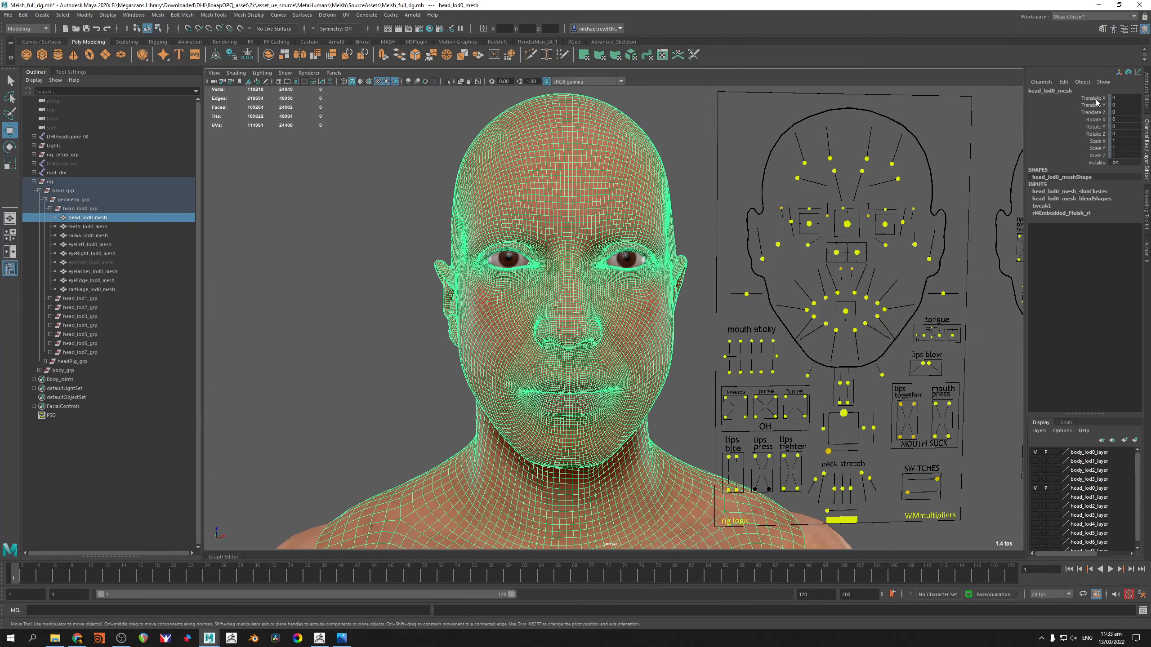
{"action": "left_click", "coordinate": [424, 215]}
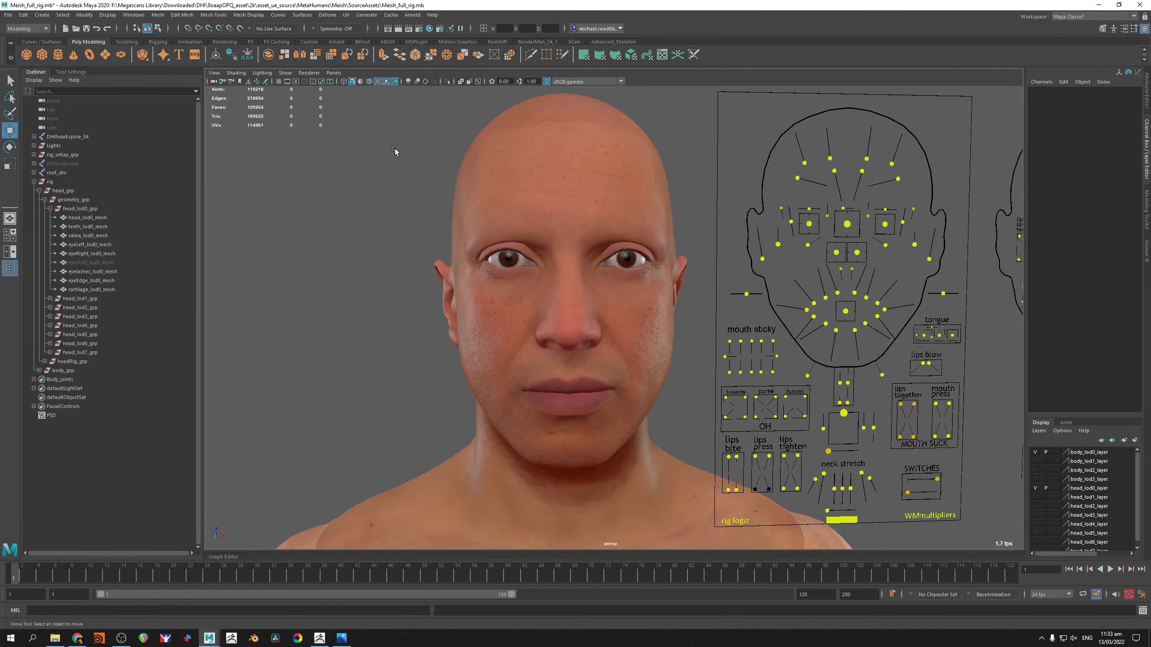
{"action": "scroll", "coordinate": [396, 151], "scroll_direction": "down", "scroll_amount": 2}
{"action": "left_click", "coordinate": [33, 181]}
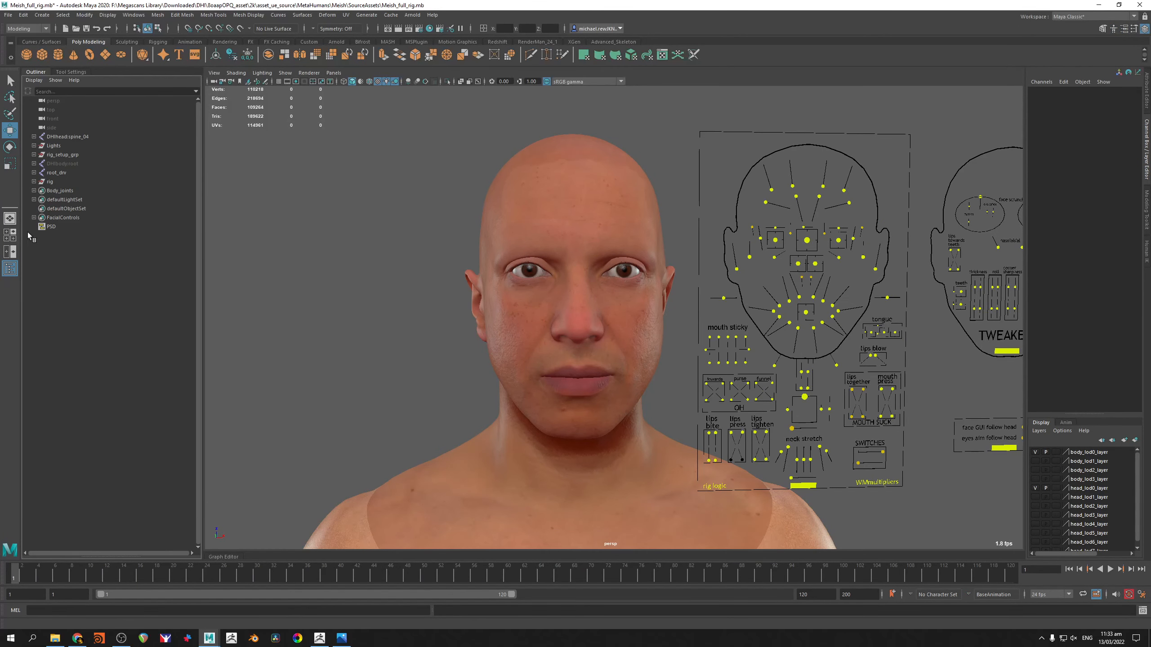
Import the metahuman_base1 object from the mesculpt folder and the meSculpt object from the SourceAssets folder into the Maya scene
{"action": "left_click", "coordinate": [55, 638]}
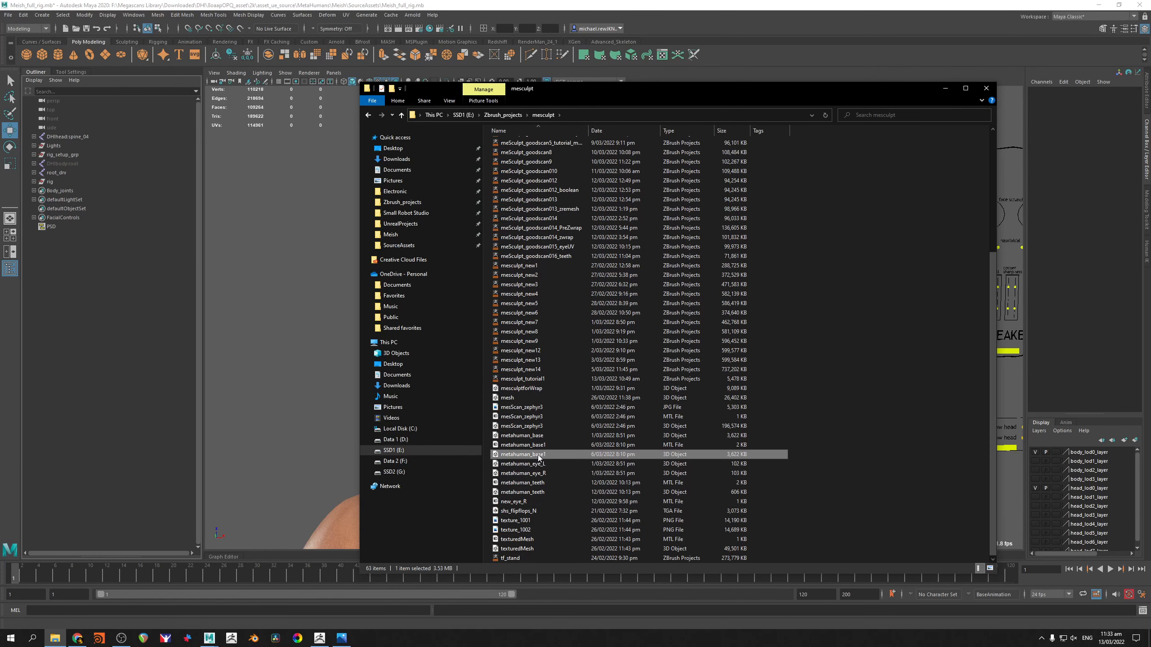
{"action": "left_click_drag", "start_coordinate": [538, 456], "coordinate": [281, 332]}
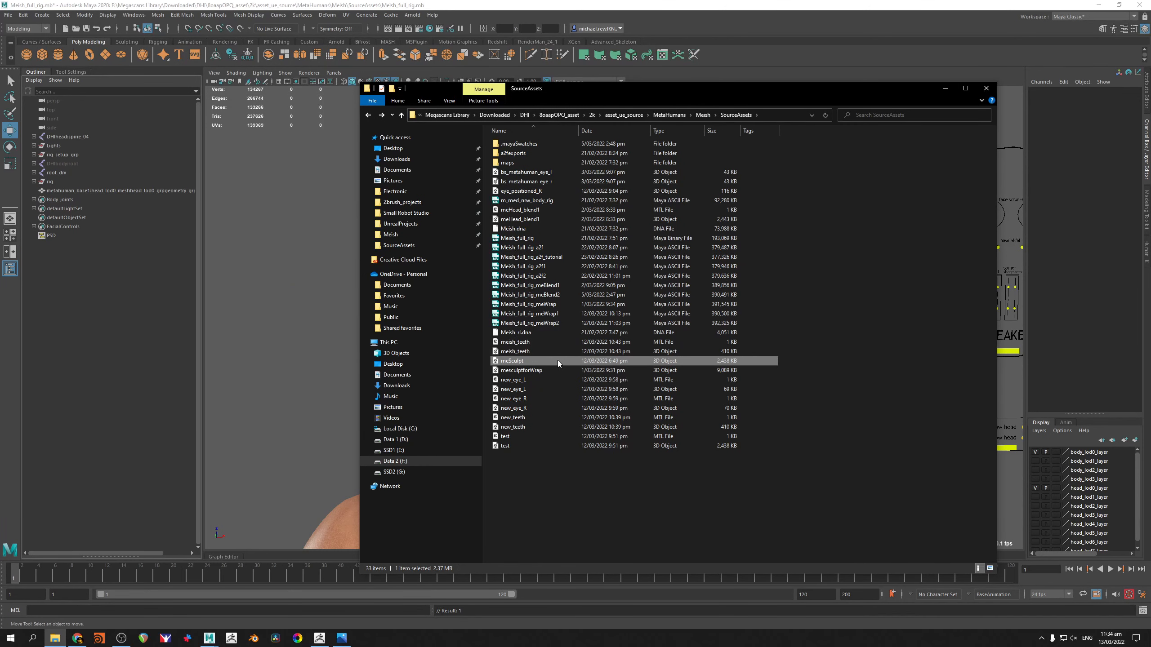
{"action": "left_click_drag", "start_coordinate": [557, 360], "coordinate": [296, 243]}
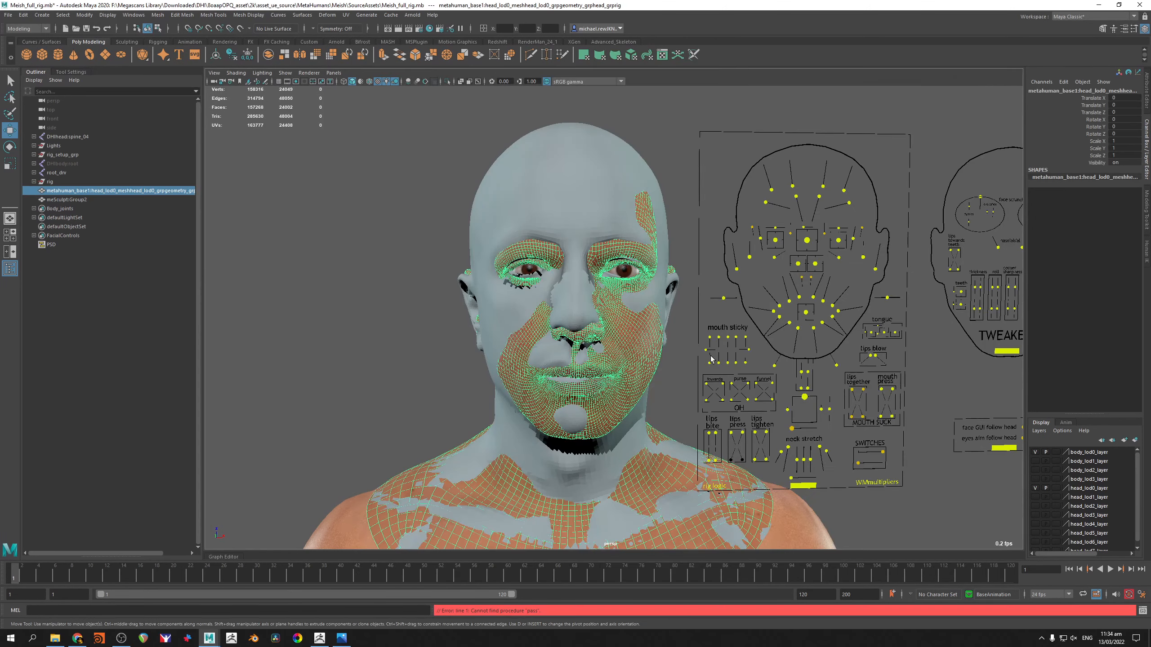
Move the imported metahuman_base1 head to about -45 and the meSculpt head to about 71 in X, on either side of the rigged body
{"action": "scroll", "coordinate": [711, 360], "scroll_direction": "down", "scroll_amount": 5}
{"action": "left_click_drag", "start_coordinate": [710, 359], "coordinate": [463, 214], "text": "alt"}
{"action": "left_click_drag", "start_coordinate": [610, 489], "coordinate": [518, 493]}
{"action": "mouse_move", "coordinate": [428, 183]}
{"action": "right_mouse_down"}
{"action": "mouse_move", "coordinate": [414, 173]}
{"action": "mouse_move", "coordinate": [426, 167]}
{"action": "right_mouse_up"}
{"action": "left_click_drag", "start_coordinate": [358, 132], "coordinate": [484, 268]}
{"action": "left_click", "coordinate": [293, 319]}
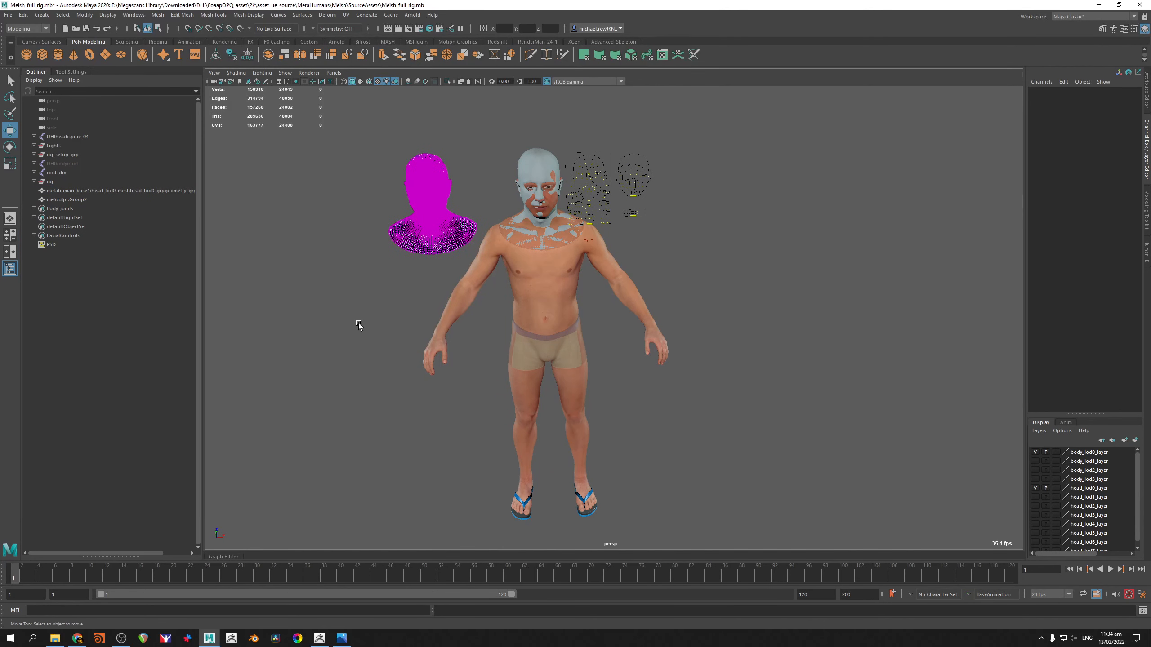
{"action": "right_click_drag", "start_coordinate": [359, 327], "coordinate": [404, 302]}
{"action": "left_click", "coordinate": [426, 186]}
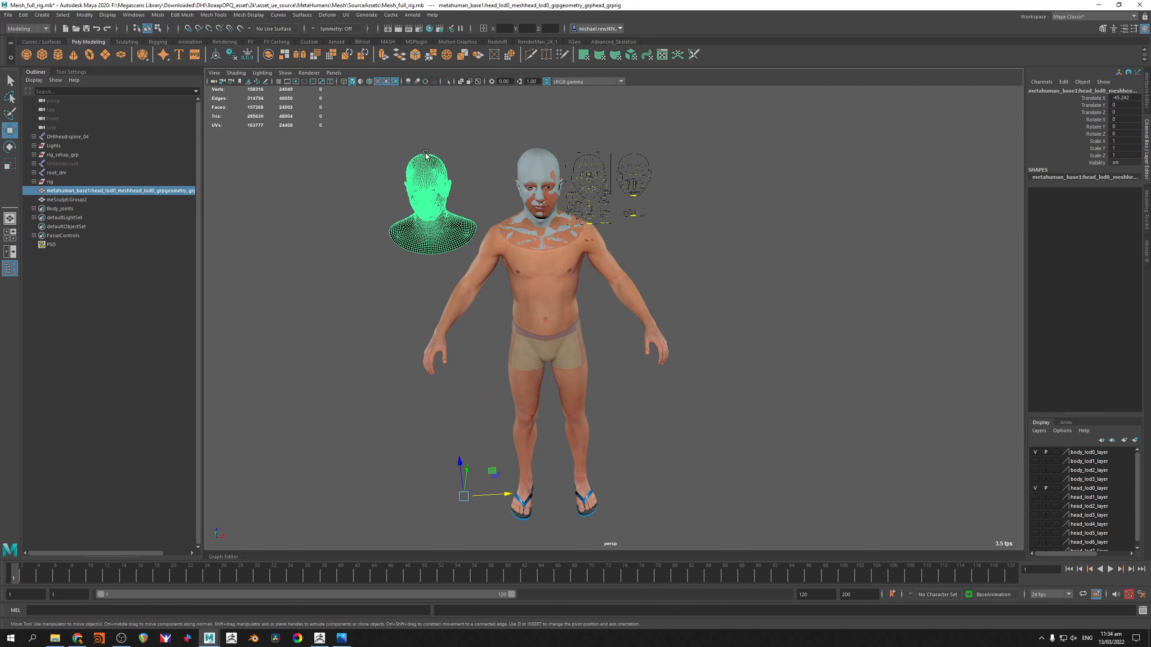
{"action": "left_click_drag", "start_coordinate": [574, 465], "coordinate": [723, 449]}
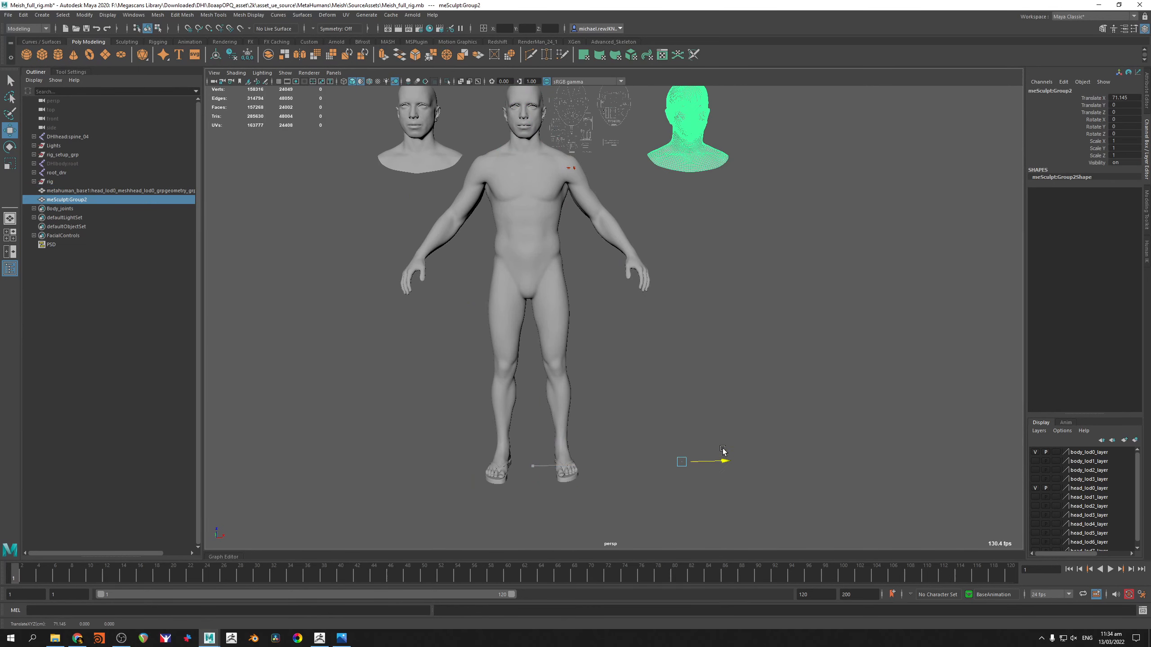
{"action": "left_click", "coordinate": [711, 258]}
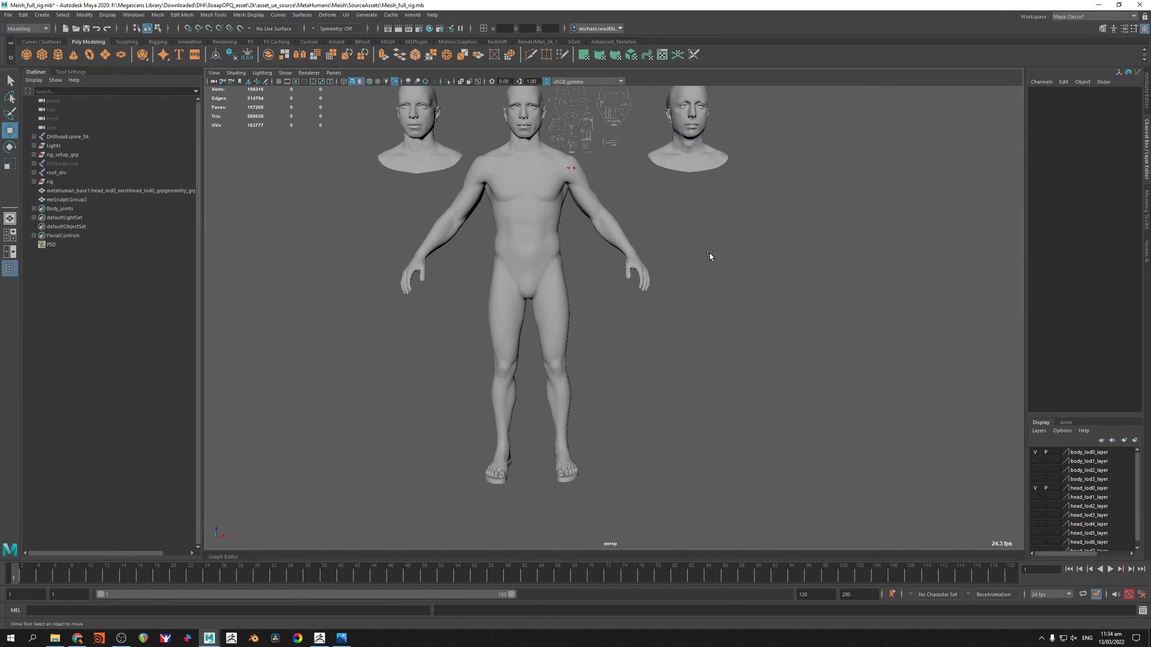
Compare the rig's head with the metahuman_base1 head and the meSculpt head beside it
{"action": "scroll", "coordinate": [688, 257], "scroll_direction": "up", "scroll_amount": 10}
{"action": "middle_click_drag", "start_coordinate": [669, 258], "coordinate": [733, 213], "text": "alt"}
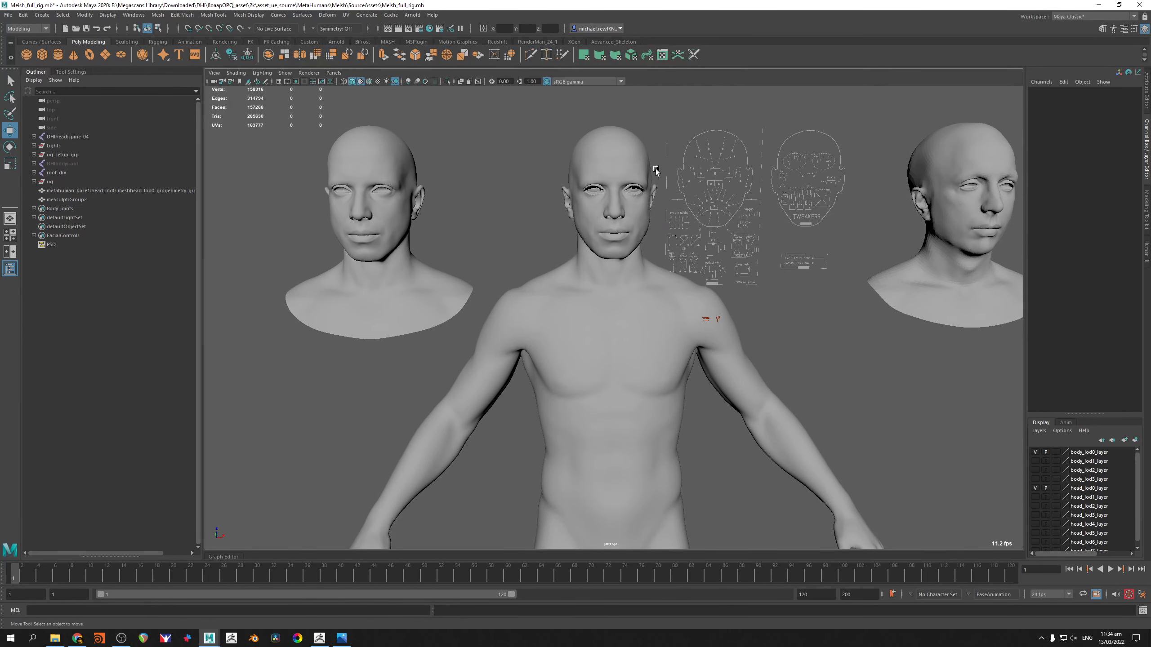
{"action": "left_click", "coordinate": [626, 168]}
{"action": "middle_click_drag", "start_coordinate": [567, 143], "coordinate": [556, 157], "text": "alt"}
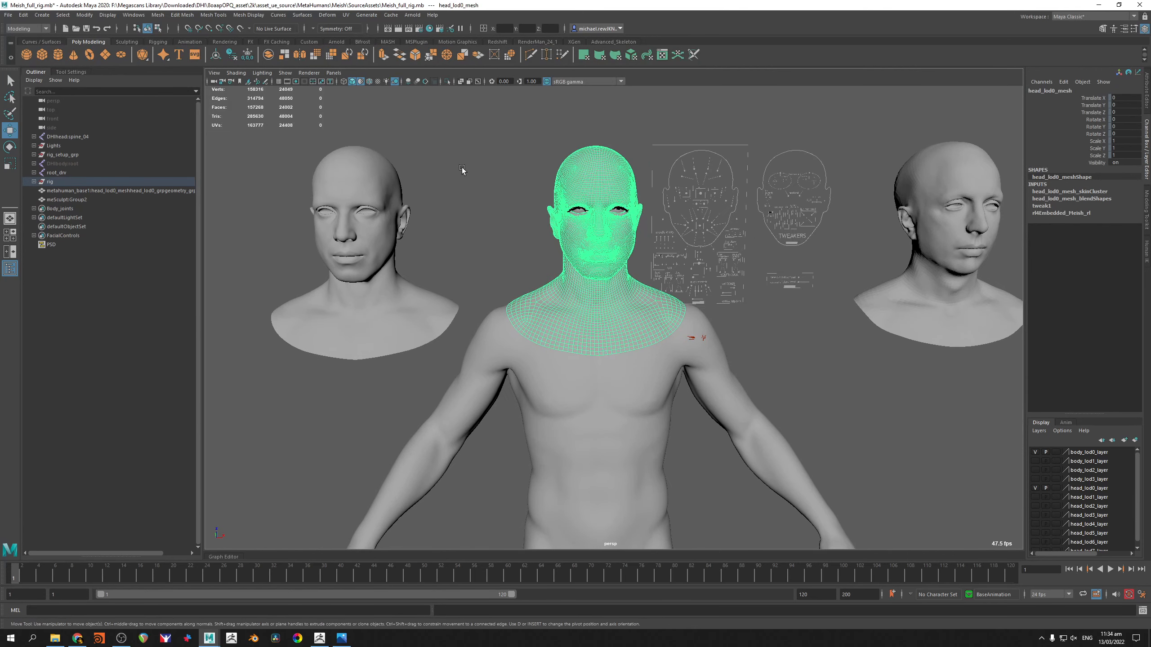
{"action": "left_click", "coordinate": [392, 163]}
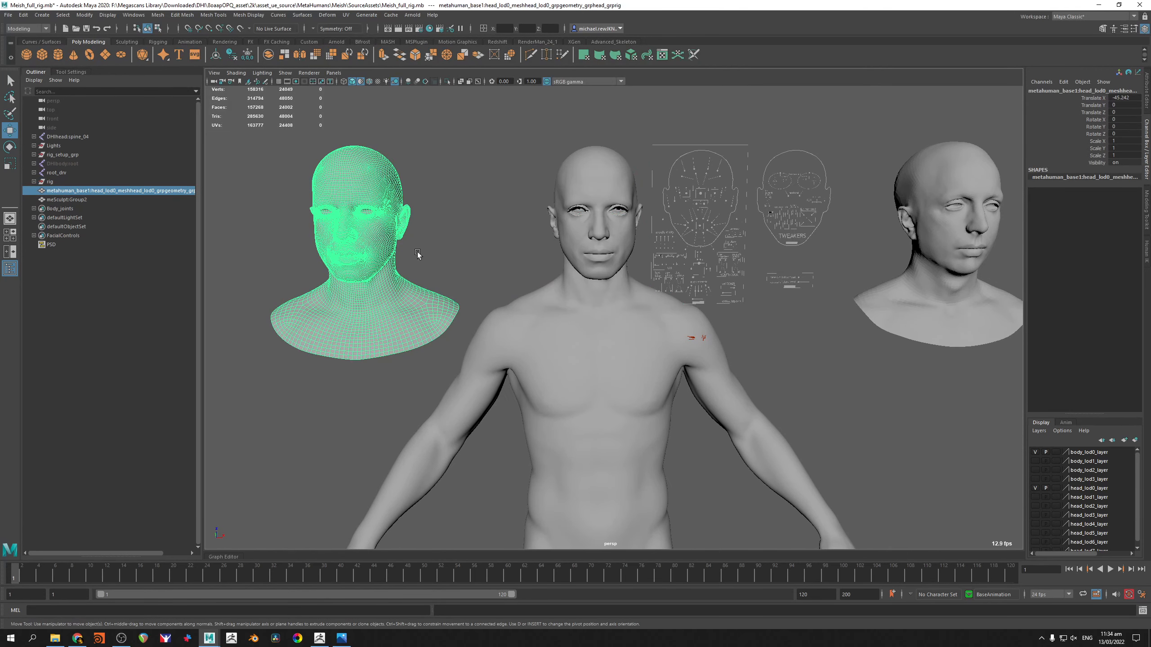
{"action": "left_click", "coordinate": [432, 211]}
{"action": "left_click", "coordinate": [931, 170]}
{"action": "middle_click_drag", "start_coordinate": [931, 170], "coordinate": [809, 162], "text": "alt"}
{"action": "left_click", "coordinate": [679, 188]}
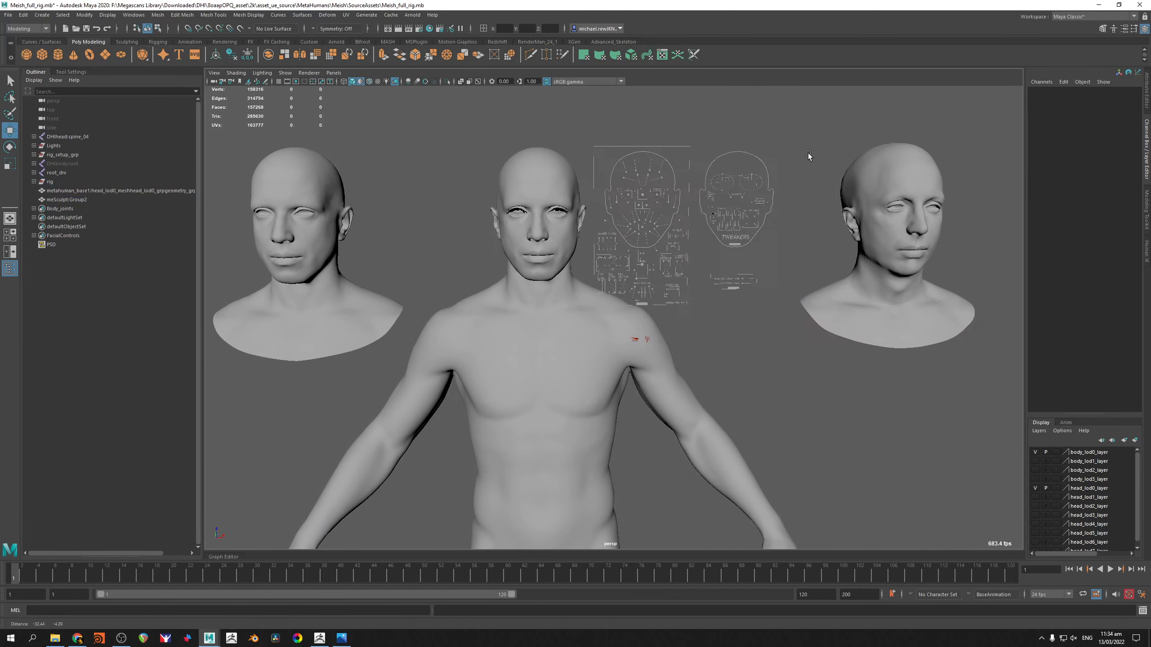
Create a blend shape on the meSculpt head using the rig's head_lod0_mesh and the metahuman_base1 head as targets
{"action": "left_click", "coordinate": [537, 187]}
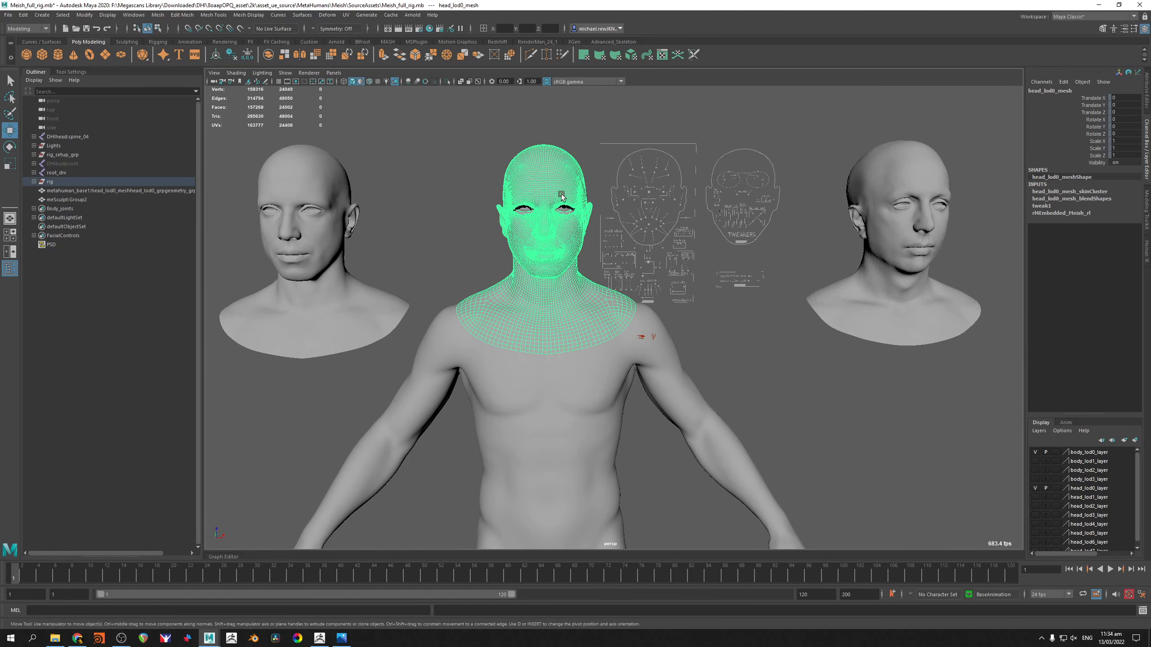
{"action": "left_click", "coordinate": [322, 168]}
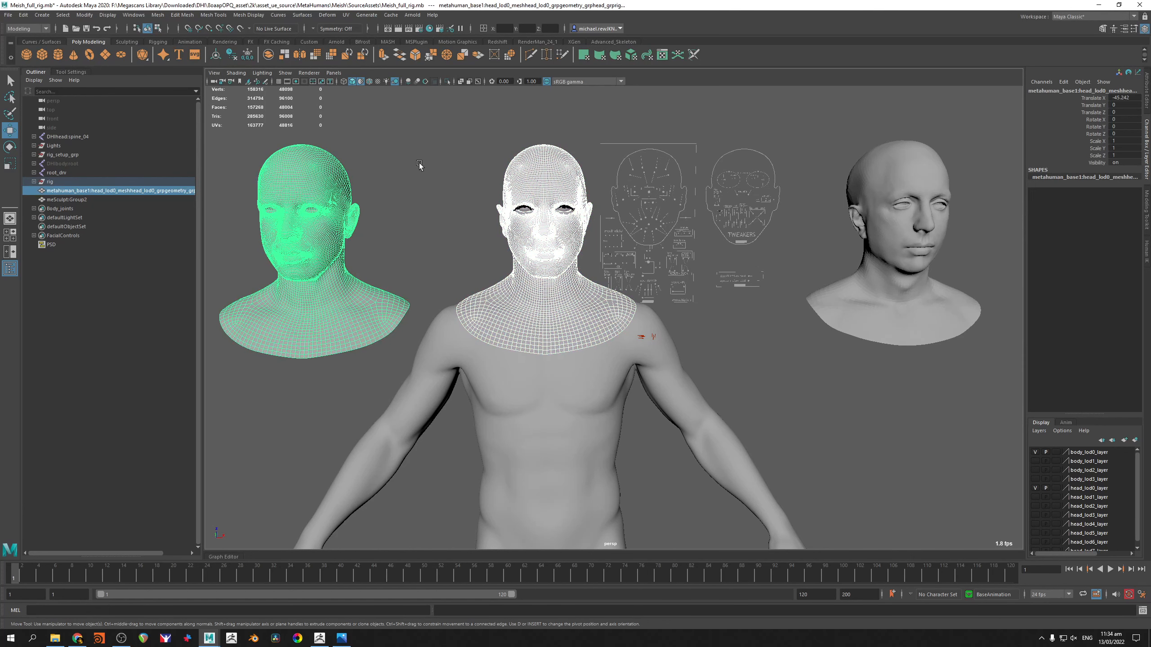
{"action": "left_click", "coordinate": [922, 174], "text": "shift"}
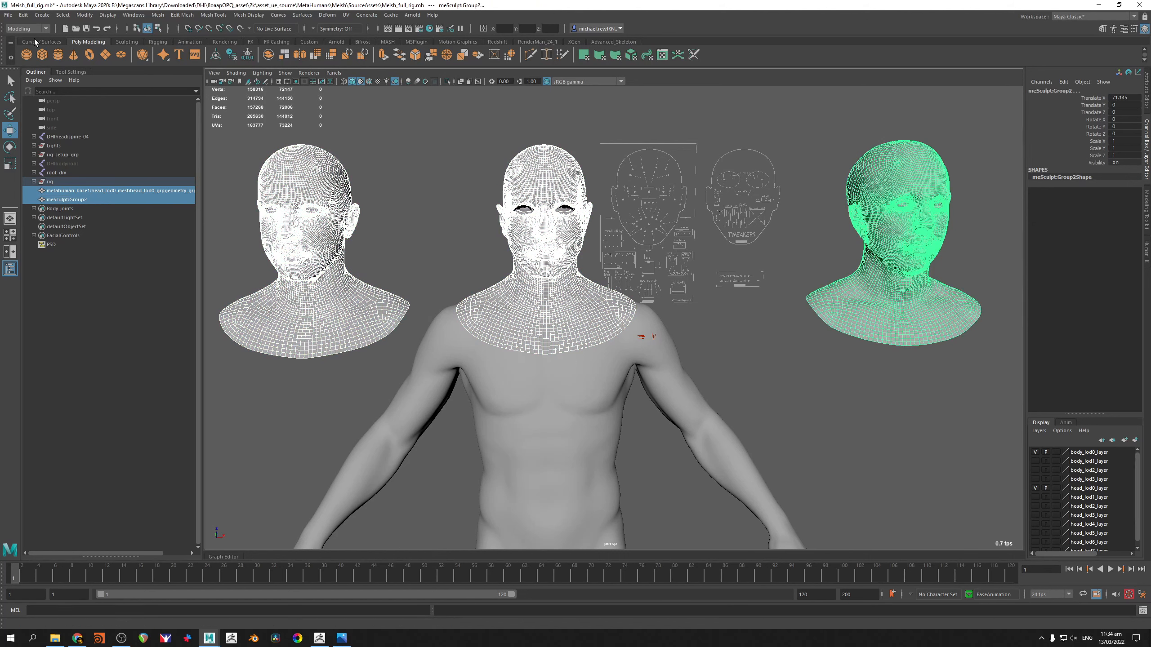
{"action": "left_click", "coordinate": [328, 14]}
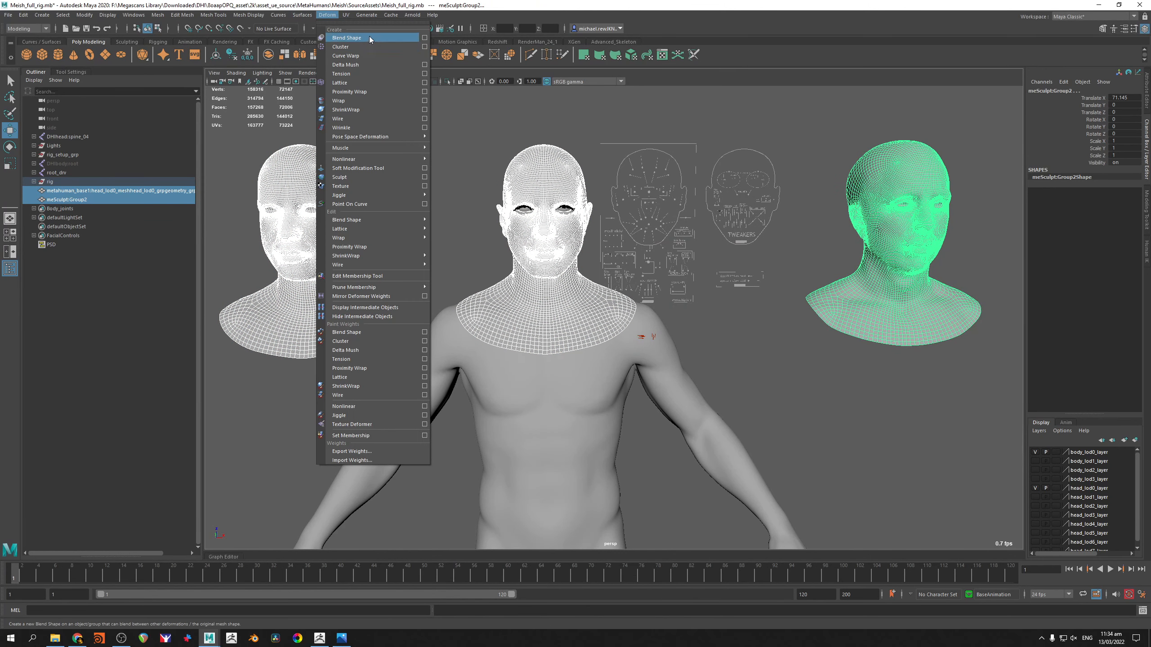
{"action": "left_click", "coordinate": [424, 38]}
{"action": "left_click", "coordinate": [522, 165]}
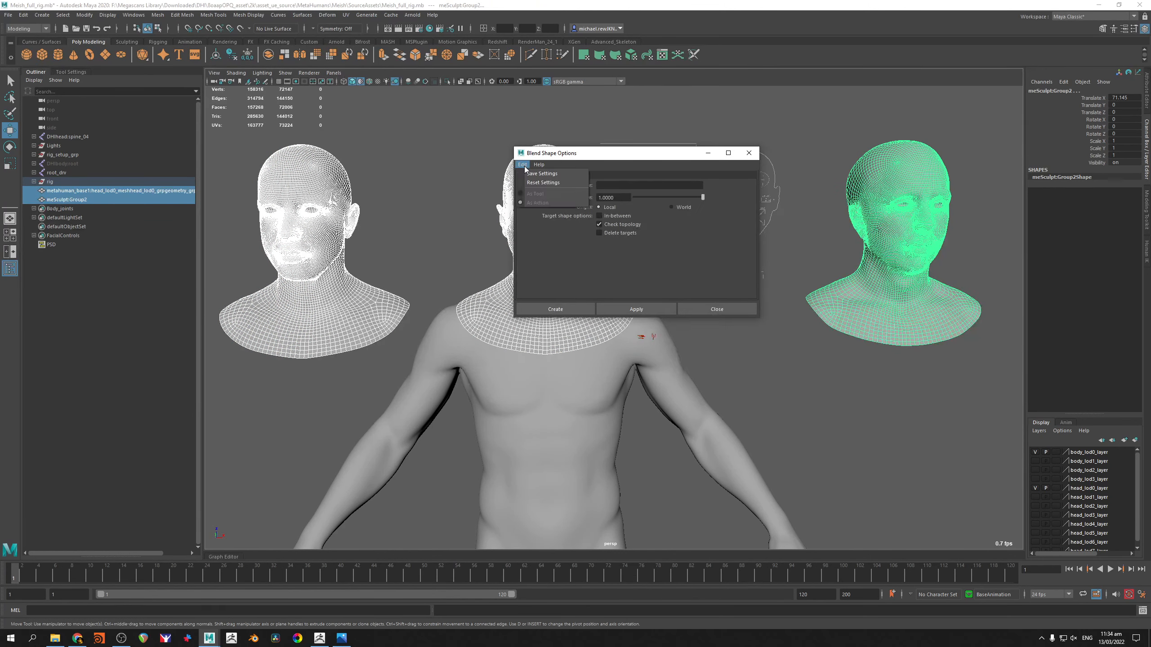
{"action": "left_click", "coordinate": [566, 233]}
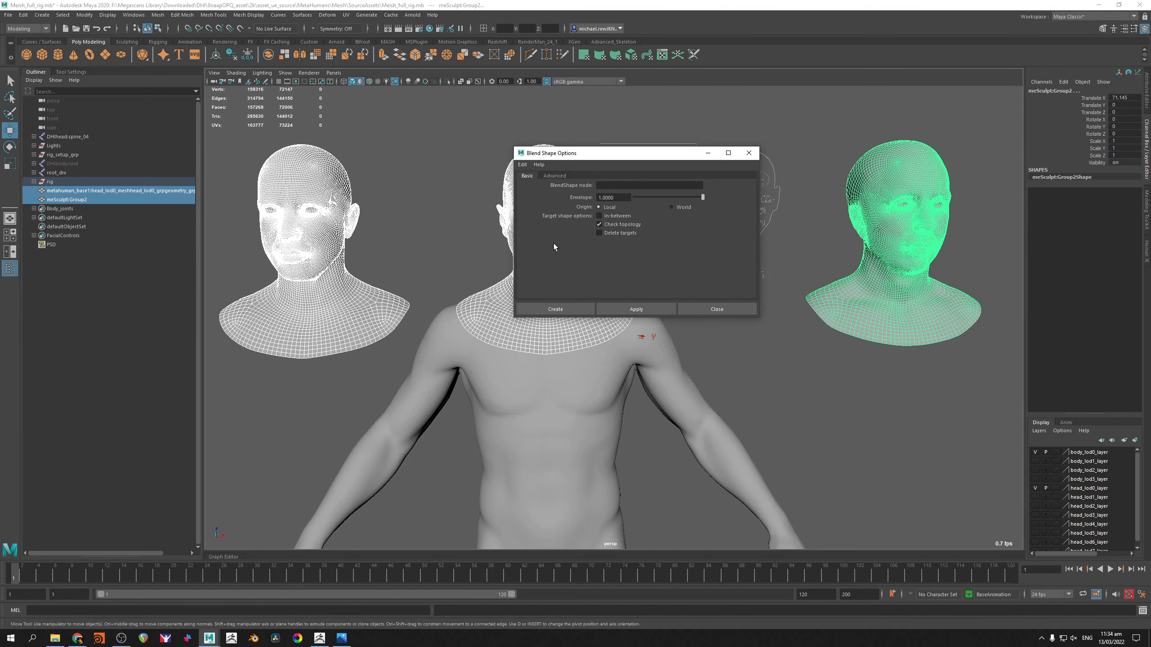
{"action": "left_click", "coordinate": [580, 312]}
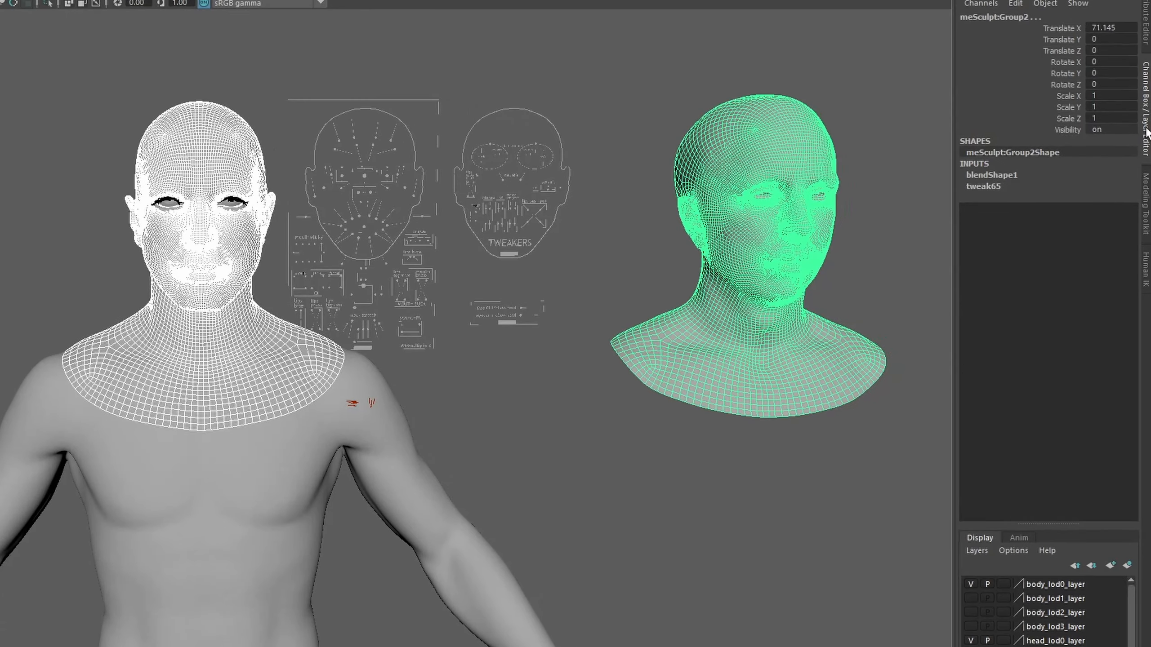
Set the head_lod0_mesh weight of the meSculpt head's blend shape to 1
{"action": "left_click", "coordinate": [1010, 176]}
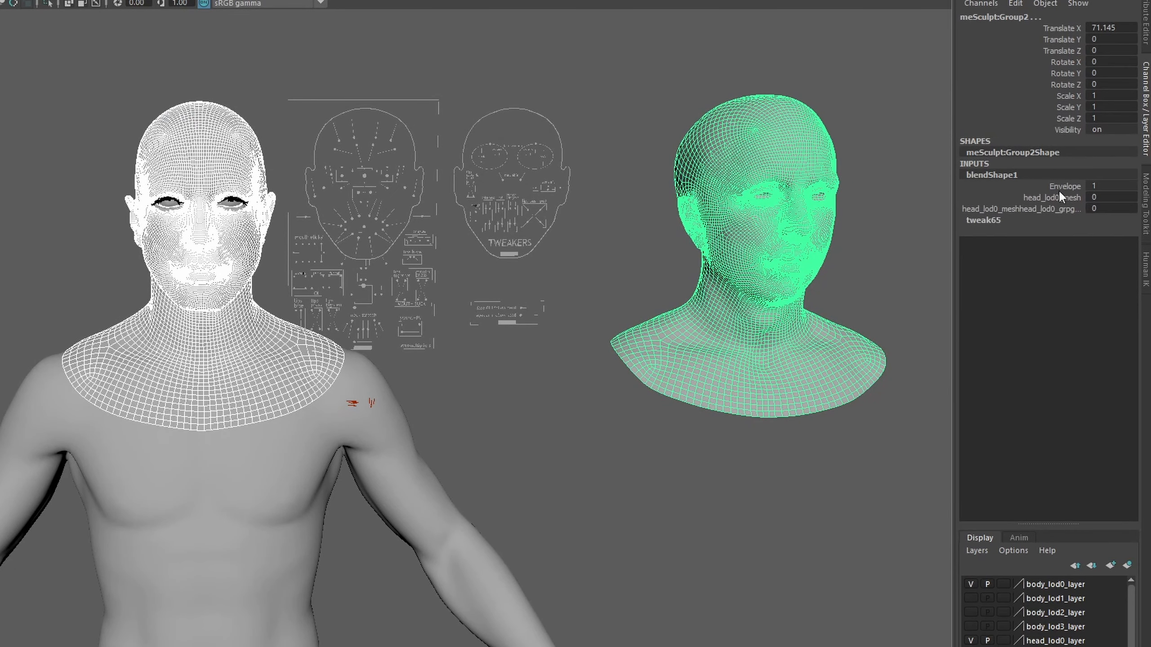
{"action": "double_click", "coordinate": [1120, 198]}
{"action": "type", "text": "1"}
{"action": "key", "text": "Return"}
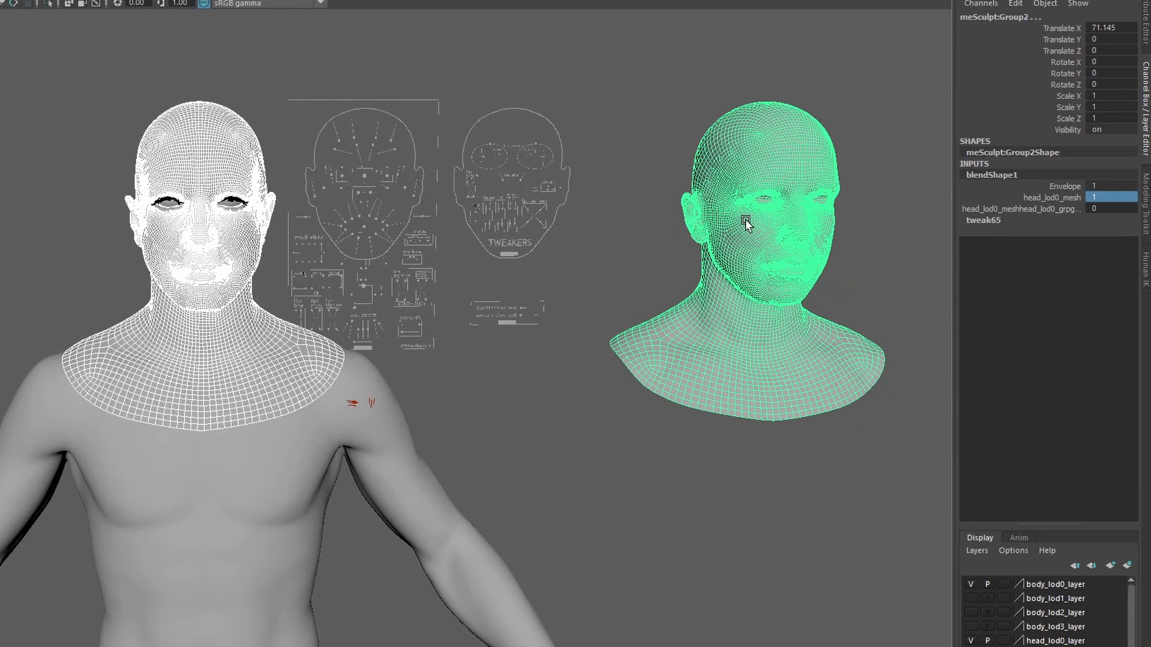
{"action": "left_click", "coordinate": [749, 72]}
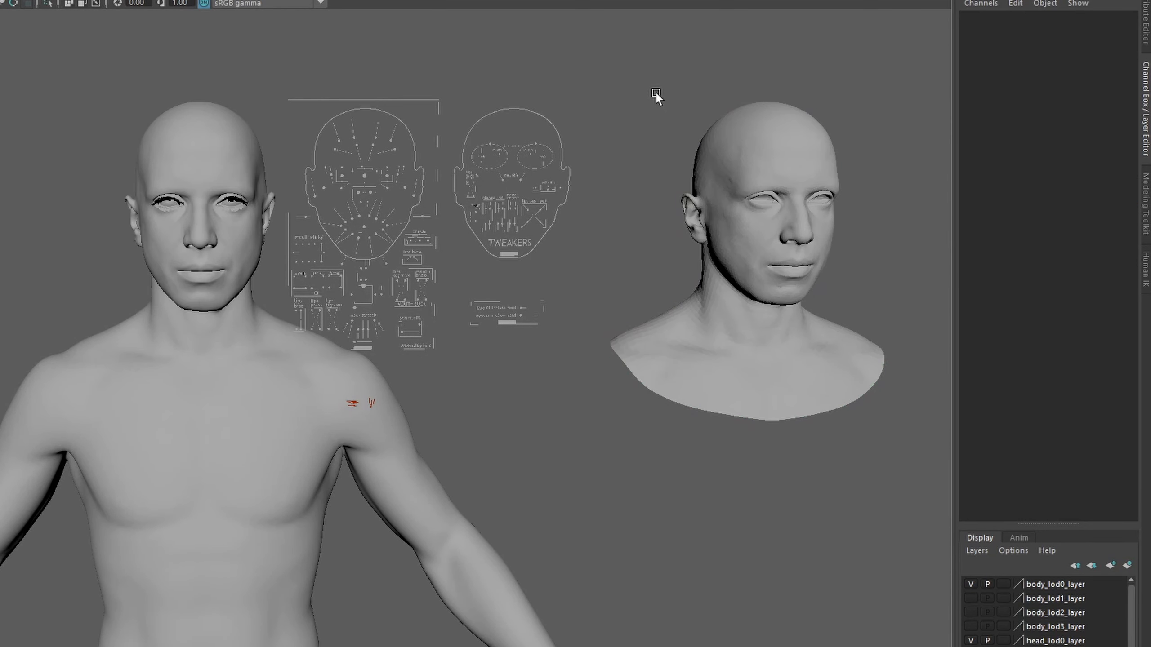
Set the metahuman_base1 target weight of the meSculpt head's blend shape to -1
{"action": "left_click", "coordinate": [773, 144]}
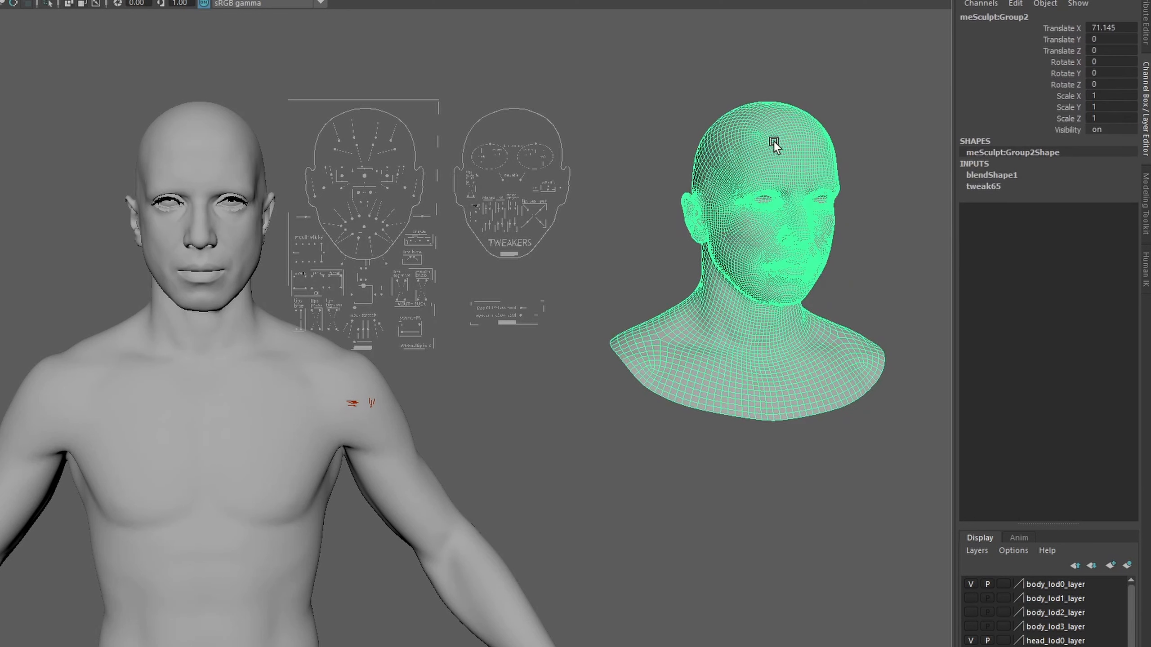
{"action": "left_click", "coordinate": [1020, 173]}
{"action": "left_click", "coordinate": [1109, 208]}
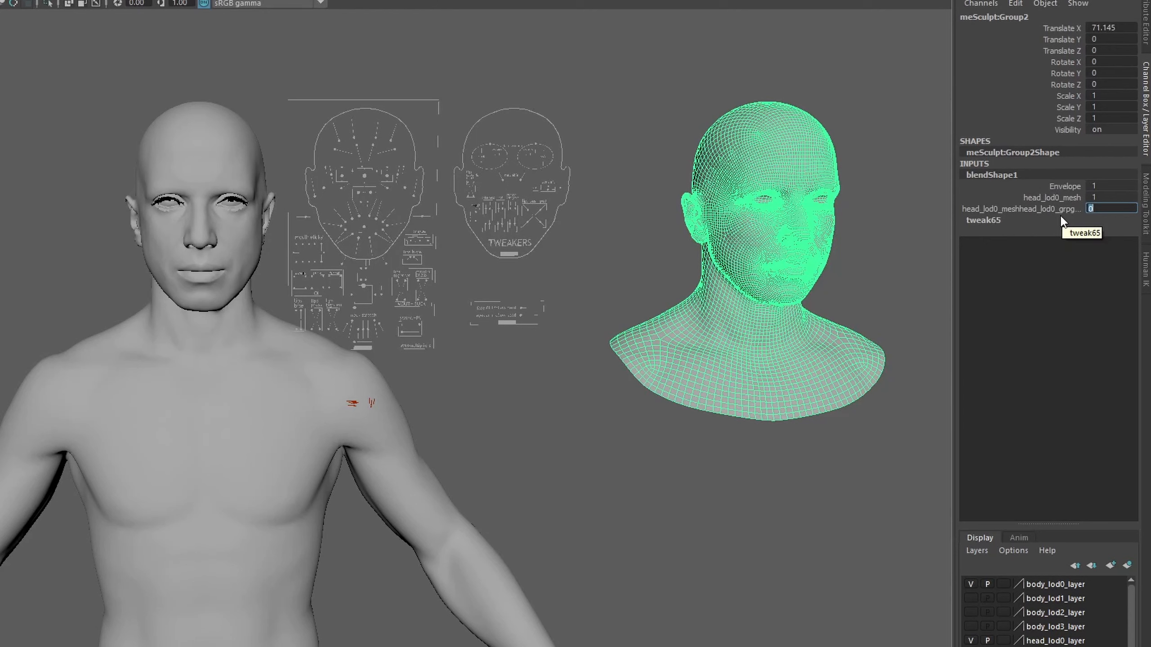
{"action": "type", "text": "-1"}
{"action": "key", "text": "Return"}
{"action": "left_click", "coordinate": [675, 67]}
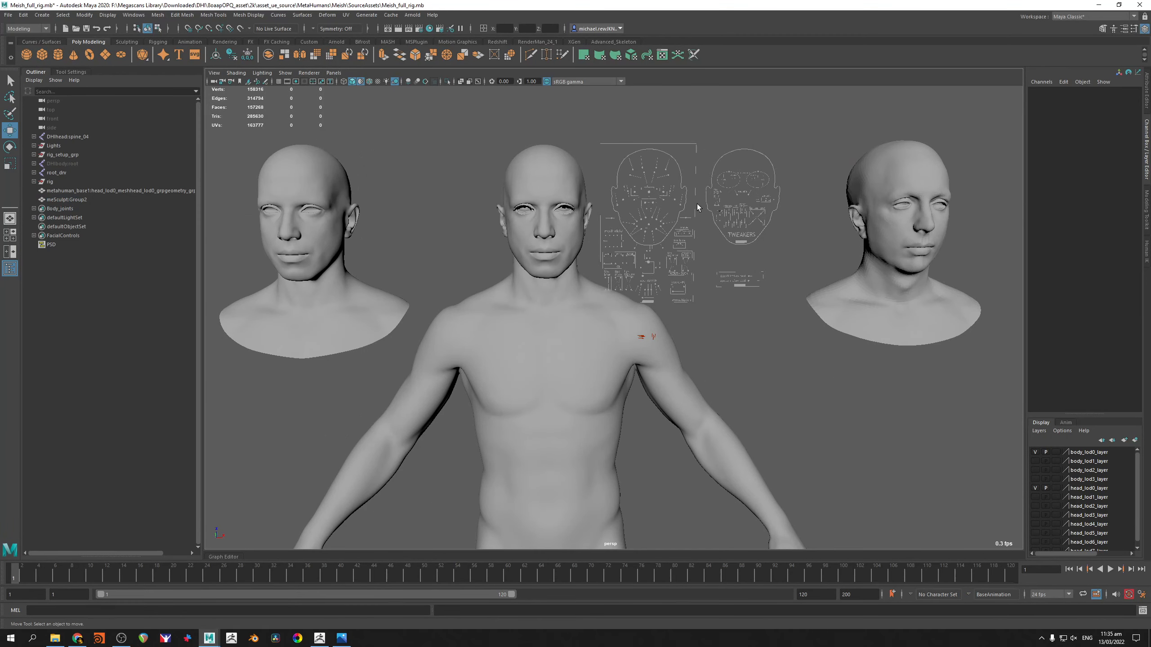
Compare the blended meSculpt head with the rig's original head
{"action": "middle_click_drag", "start_coordinate": [698, 208], "coordinate": [656, 249], "text": "alt"}
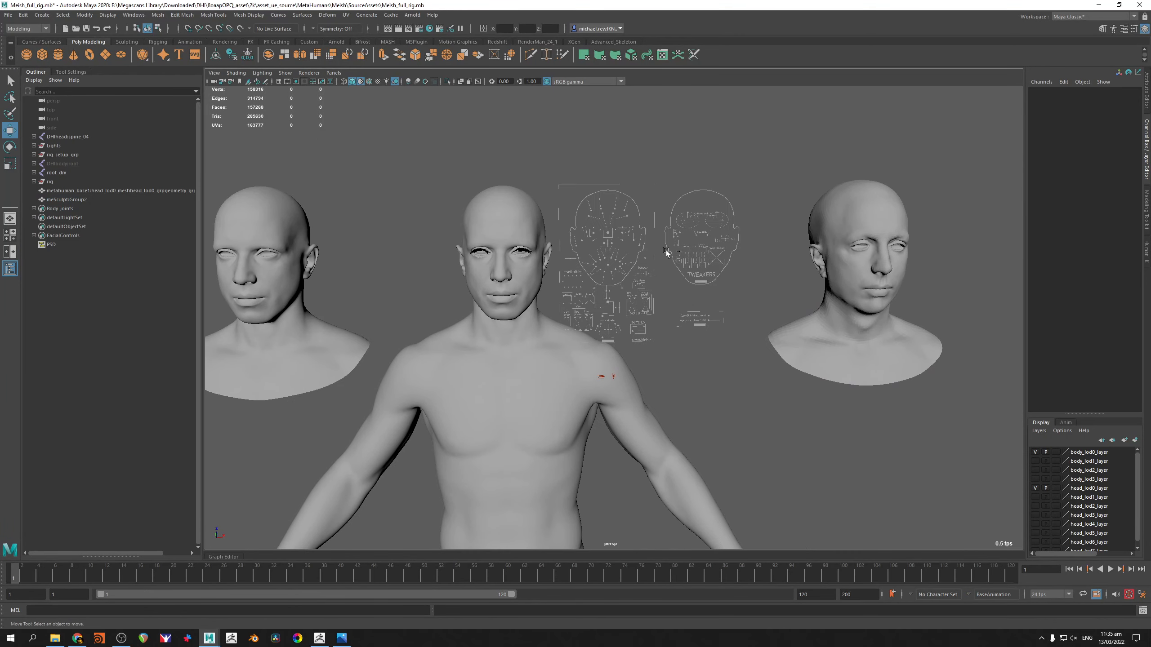
{"action": "right_click_drag", "start_coordinate": [666, 251], "coordinate": [696, 253]}
{"action": "left_click", "coordinate": [863, 213]}
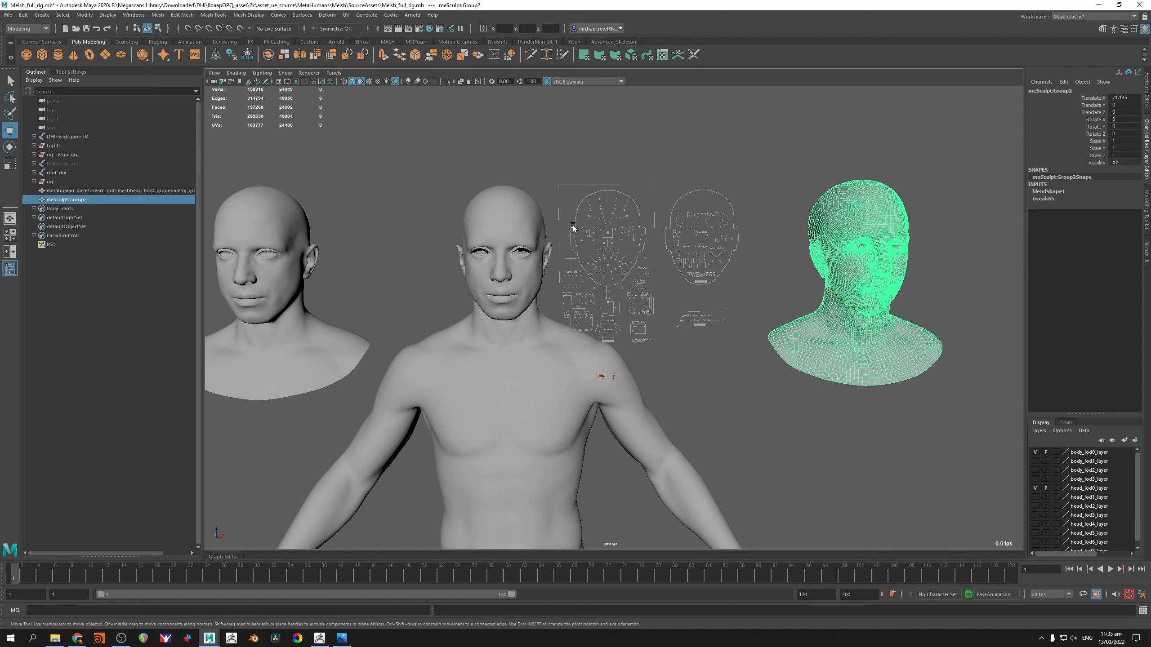
{"action": "left_click", "coordinate": [513, 221]}
{"action": "left_click", "coordinate": [689, 193]}
{"action": "scroll", "coordinate": [725, 228], "scroll_direction": "up", "scroll_amount": 5}
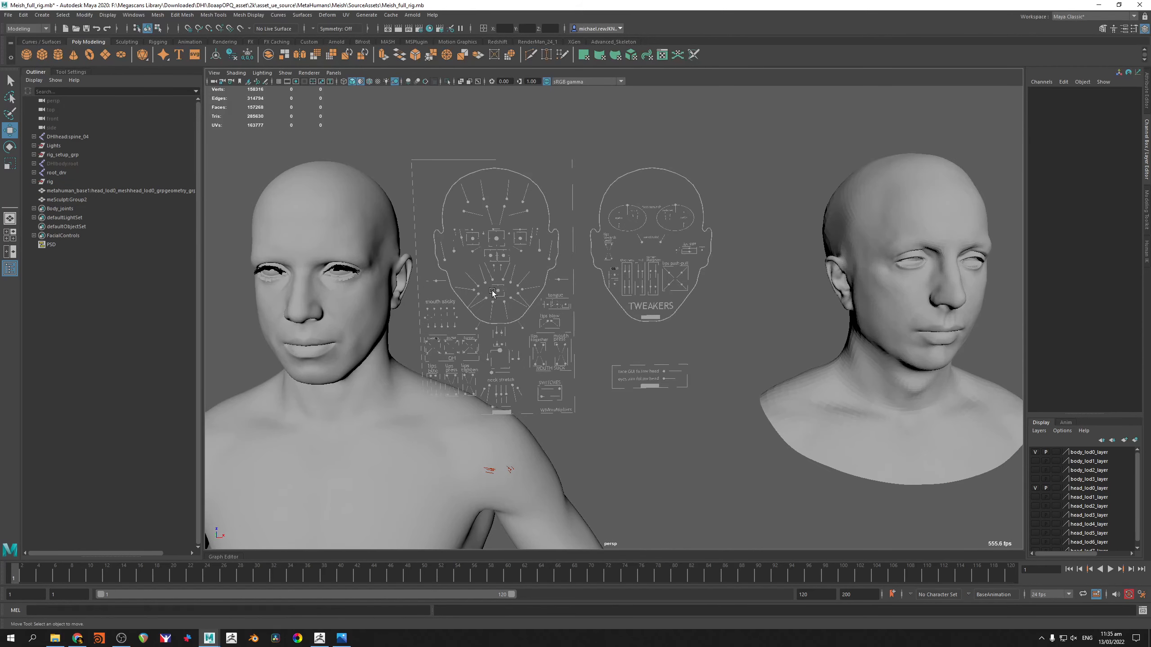
Try moving the rig's CTRL_C_mouth facial control and undo the move
{"action": "left_click", "coordinate": [493, 296]}
{"action": "left_click_drag", "start_coordinate": [493, 295], "coordinate": [538, 259]}
{"action": "key", "text": "ctrl+z"}
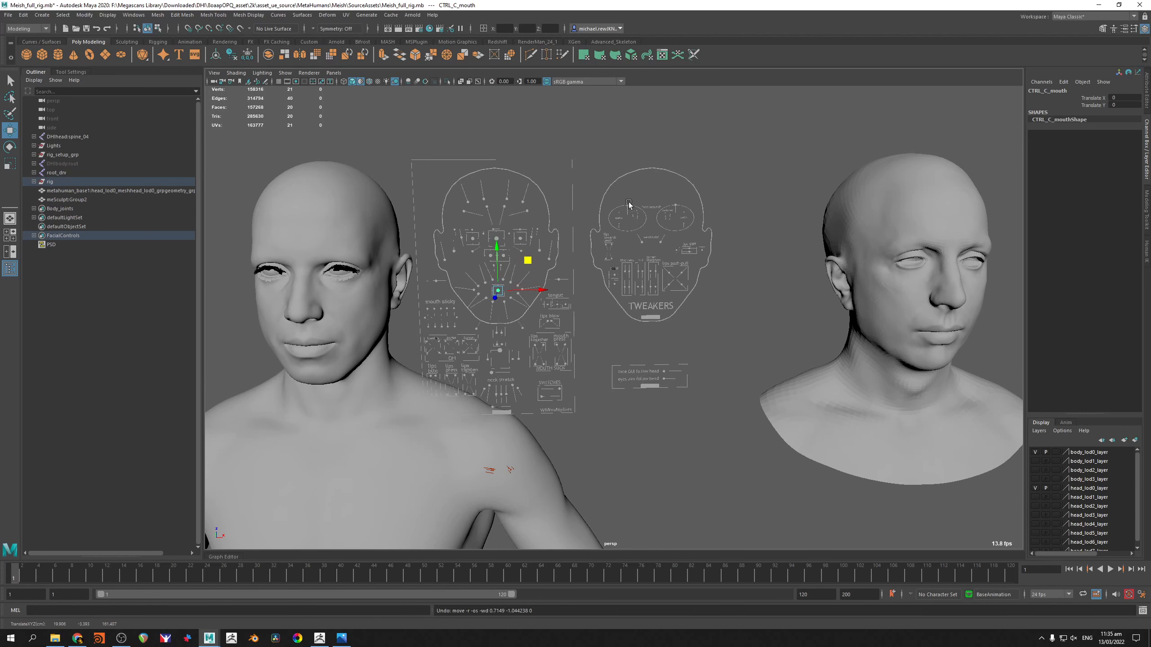
Hide the rig's original head by switching off the visibility of head_lod0_layer
{"action": "scroll", "coordinate": [500, 215], "scroll_direction": "down", "scroll_amount": 2}
{"action": "left_click", "coordinate": [390, 222]}
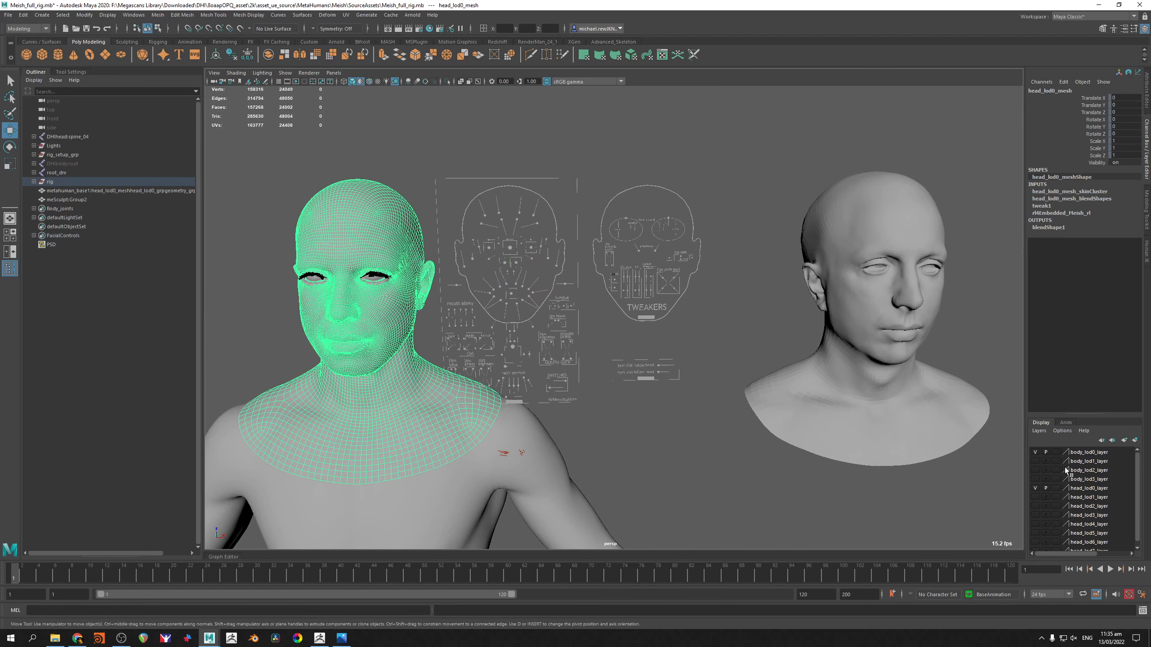
{"action": "left_click", "coordinate": [1035, 489]}
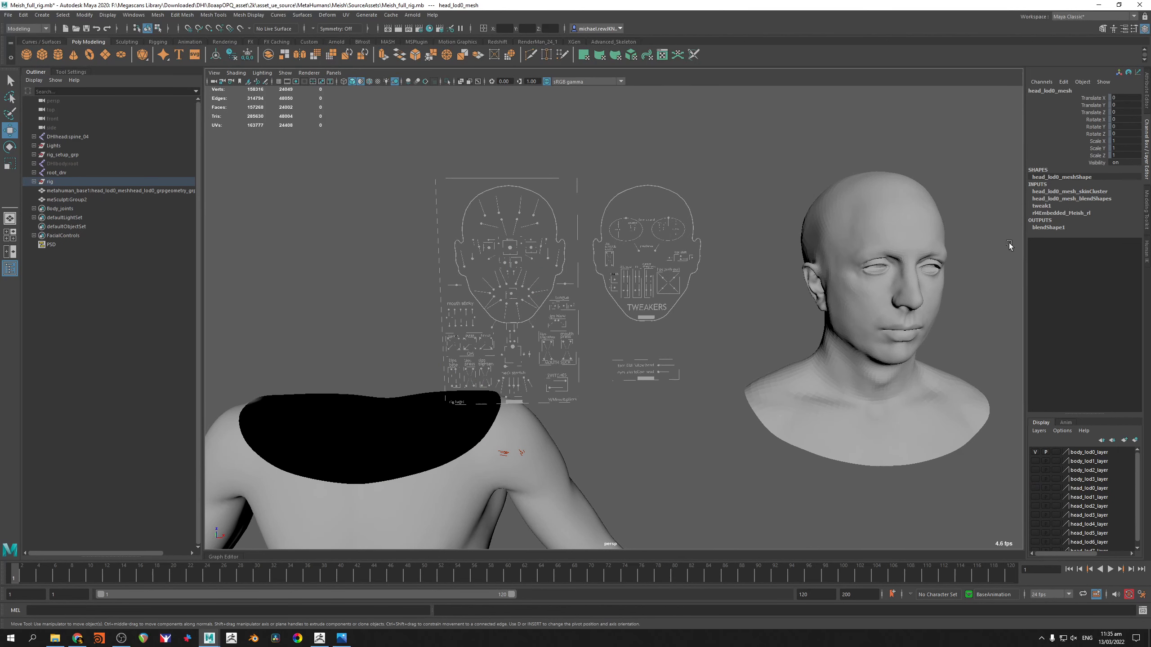
Place the meSculpt head on the rig's body by setting its Translate X to 0
{"action": "left_click", "coordinate": [906, 219]}
{"action": "double_click", "coordinate": [1123, 97]}
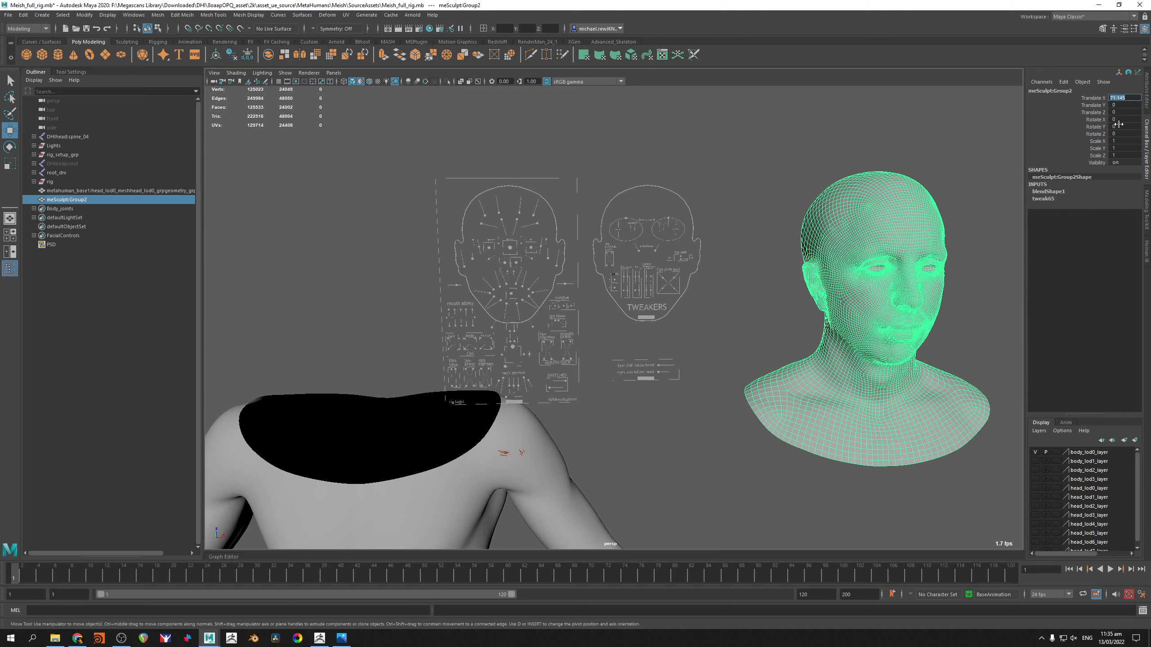
{"action": "key", "text": "Return"}
{"action": "left_click", "coordinate": [566, 167]}
{"action": "right_click_drag", "start_coordinate": [537, 169], "coordinate": [495, 204], "text": "alt"}
{"action": "middle_click_drag", "start_coordinate": [495, 204], "coordinate": [652, 201], "text": "alt"}
{"action": "left_click_drag", "start_coordinate": [653, 202], "coordinate": [596, 197], "text": "alt"}
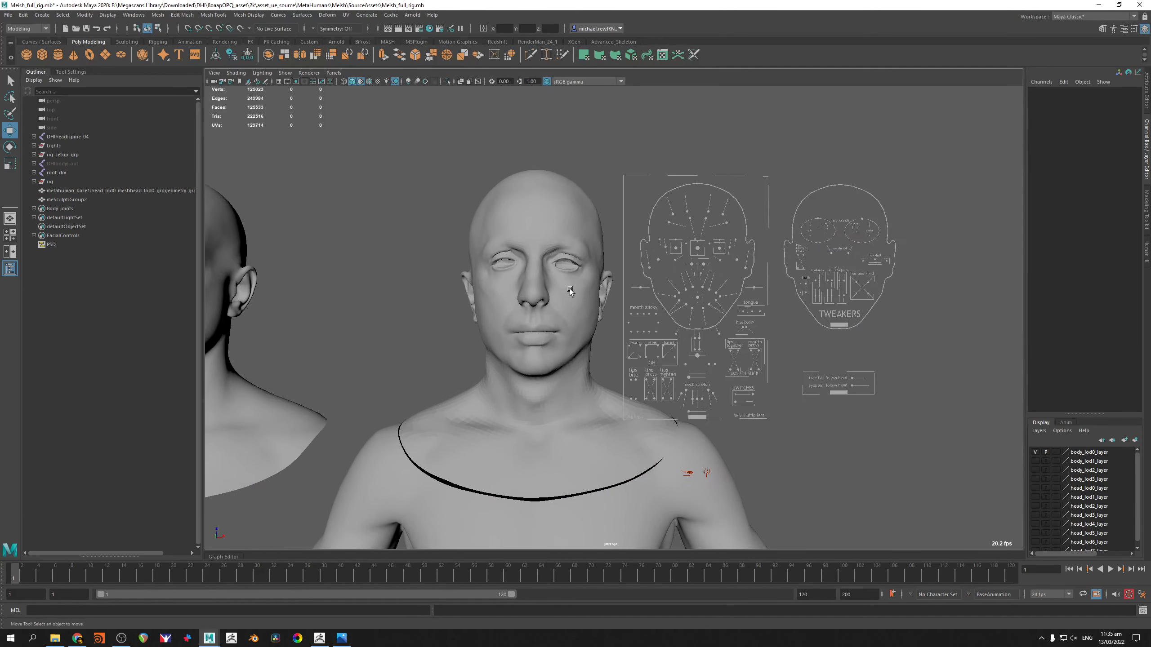
{"action": "right_click_drag", "start_coordinate": [568, 290], "coordinate": [653, 305], "text": "alt"}
{"action": "right_click_drag", "start_coordinate": [722, 293], "coordinate": [417, 147], "text": "alt"}
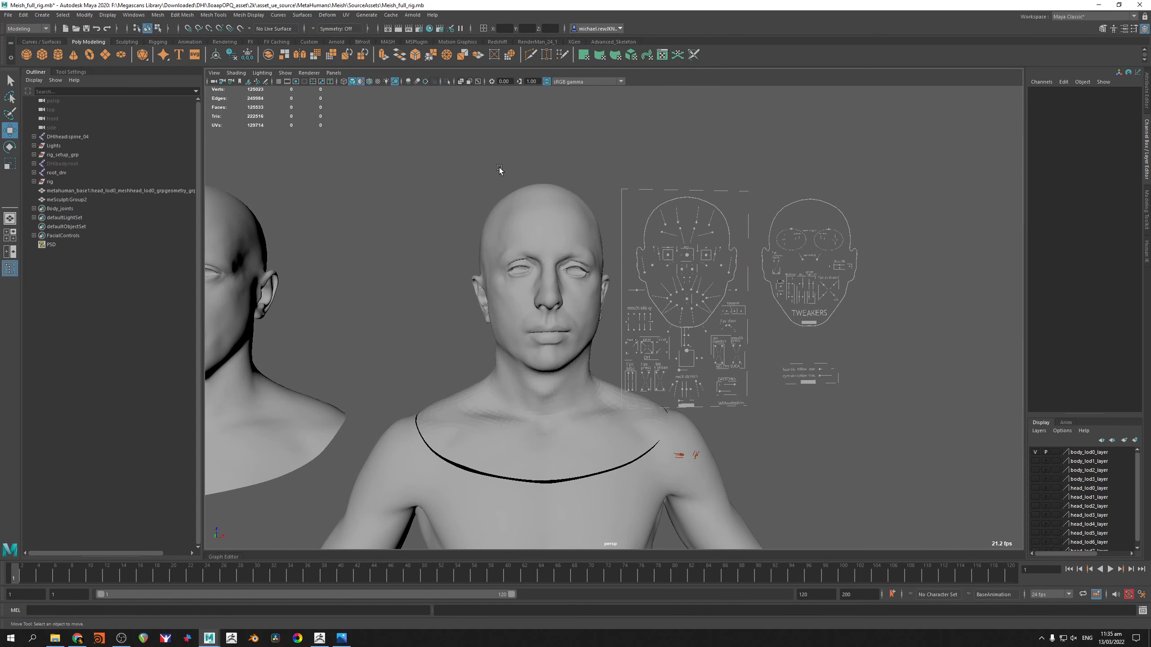
{"action": "left_click", "coordinate": [565, 221]}
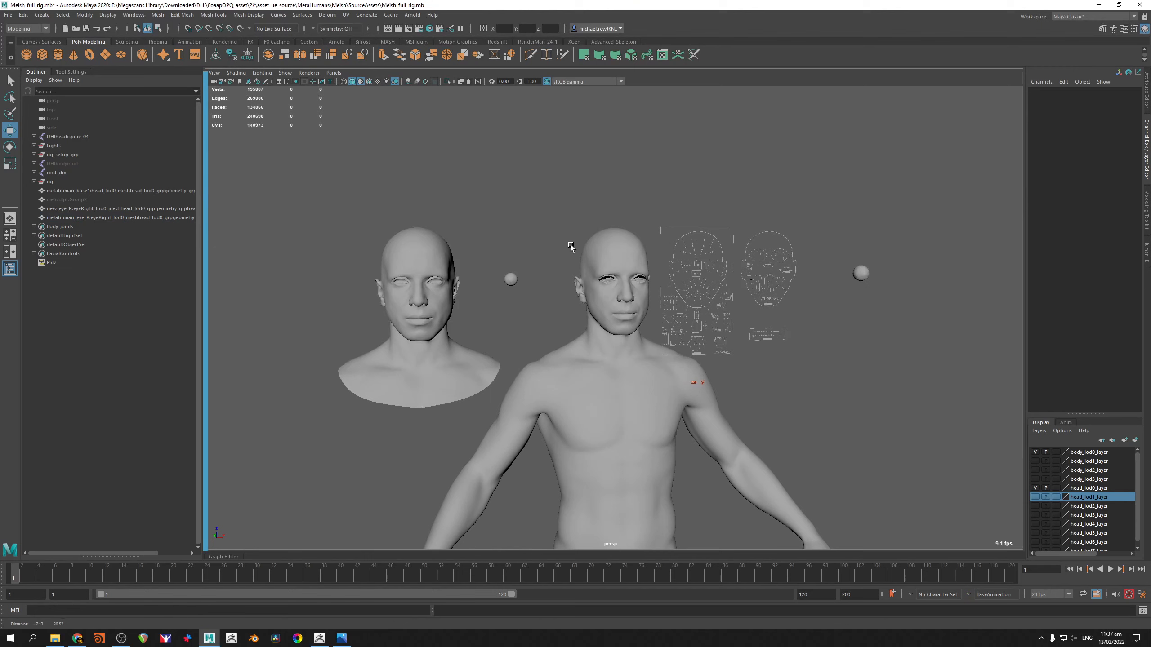
Create a blend shape on the new_eye_R mesh with the rig's eyeRight_lod0_mesh and the metahuman_eye_R mesh as targets
{"action": "scroll", "coordinate": [570, 245], "scroll_direction": "up", "scroll_amount": 3}
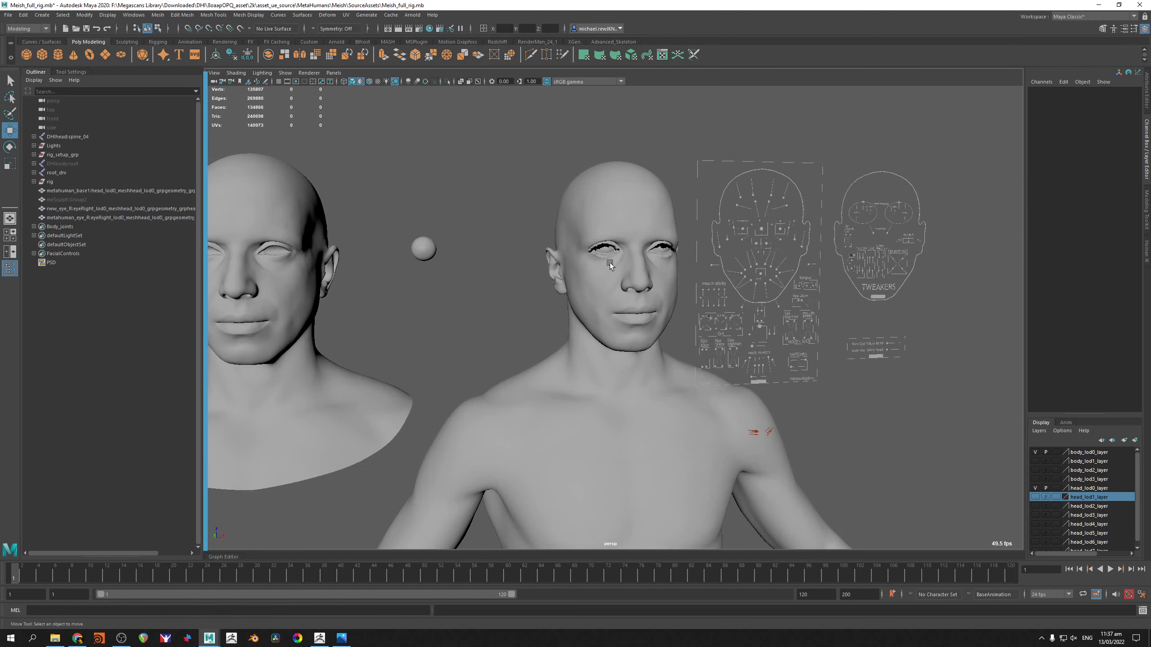
{"action": "left_click", "coordinate": [609, 248]}
{"action": "middle_click_drag", "start_coordinate": [619, 237], "coordinate": [509, 236], "text": "alt"}
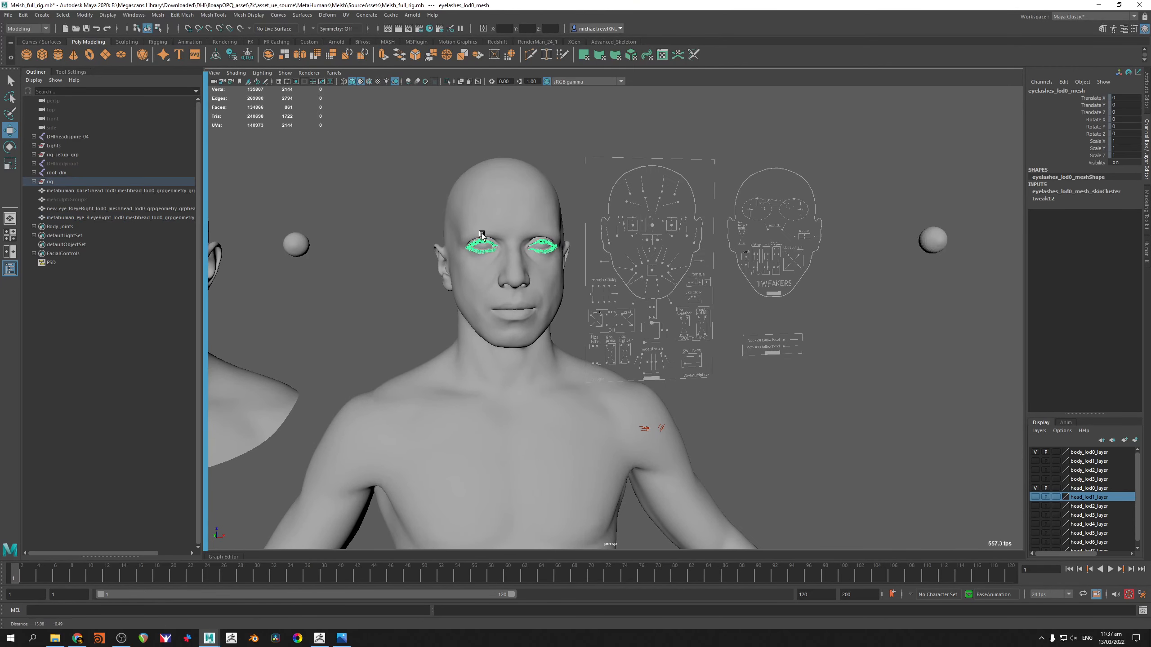
{"action": "key", "text": "q"}
{"action": "left_click", "coordinate": [481, 246]}
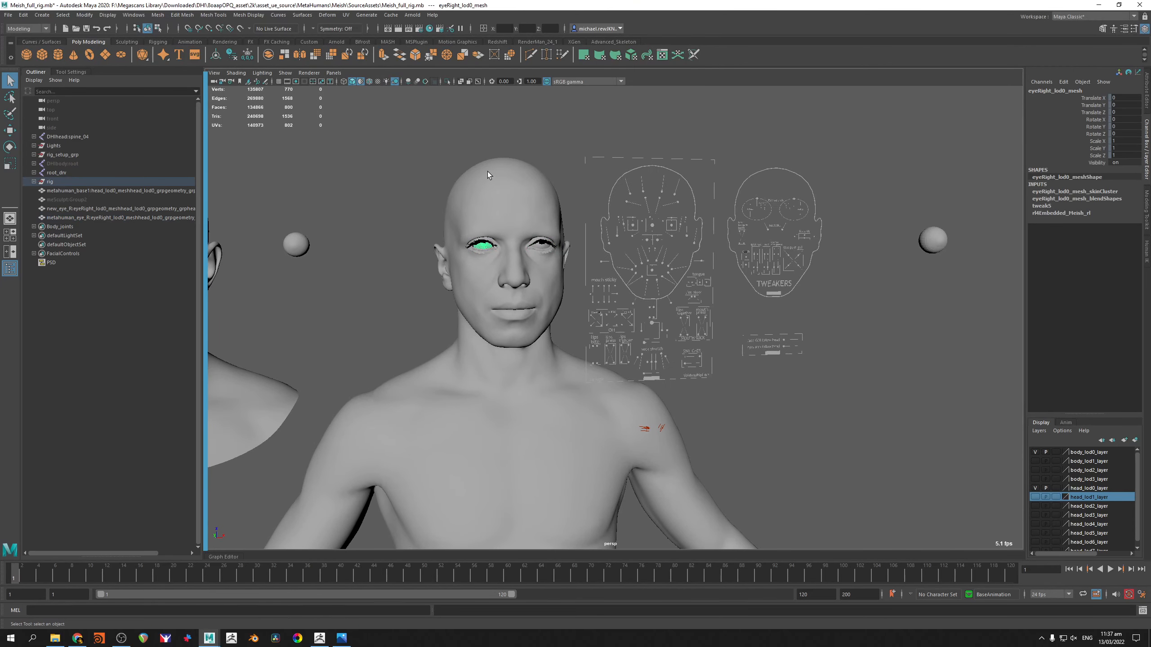
{"action": "right_click_drag", "start_coordinate": [410, 210], "coordinate": [306, 217], "text": "alt"}
{"action": "left_click", "coordinate": [273, 243]}
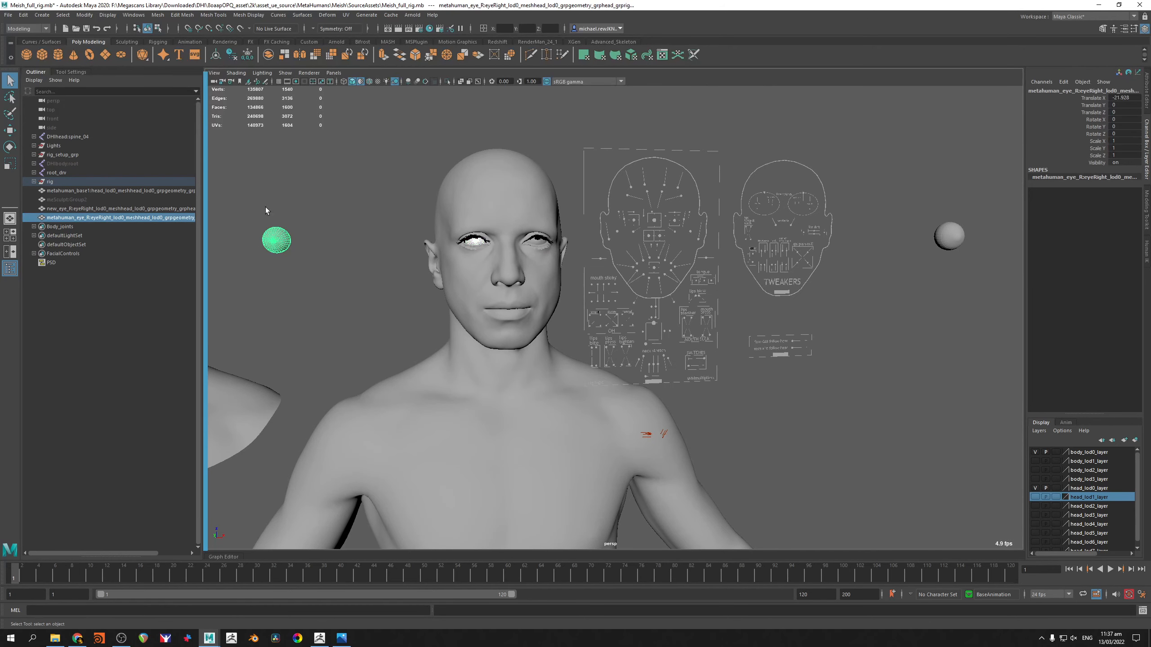
{"action": "left_click", "coordinate": [960, 232], "text": "shift"}
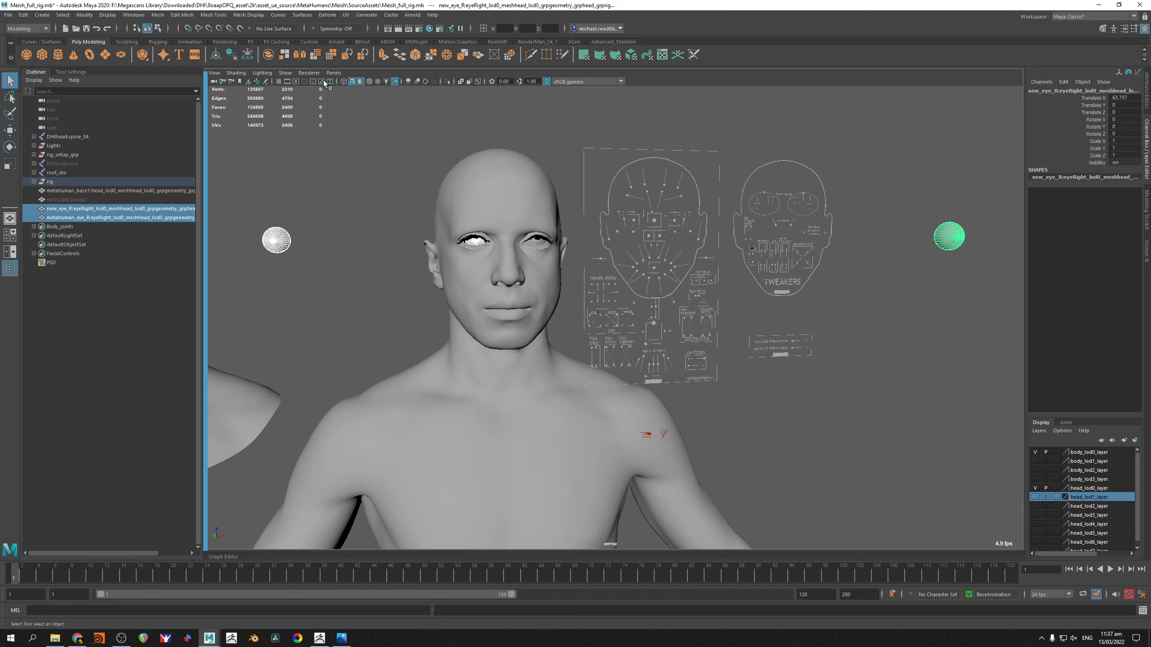
{"action": "left_click", "coordinate": [328, 14]}
{"action": "left_click", "coordinate": [353, 39]}
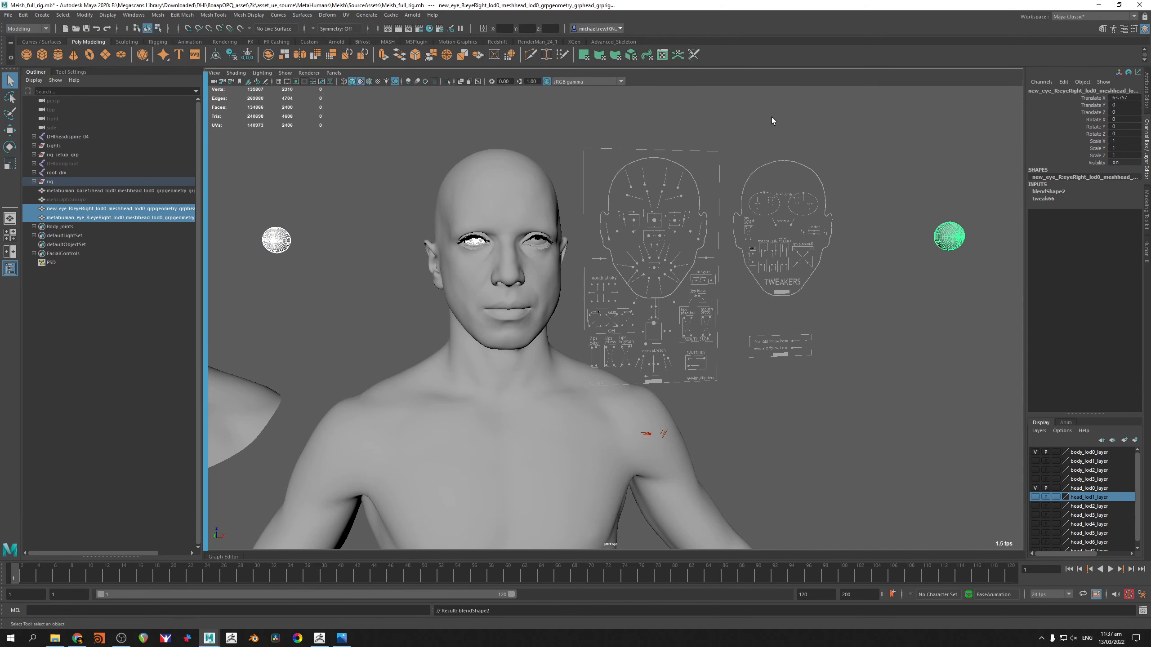
Set the eyeRight_lod0_mesh weight of the new right eye's blend shape to 1
{"action": "left_click", "coordinate": [1055, 191]}
{"action": "double_click", "coordinate": [1124, 207]}
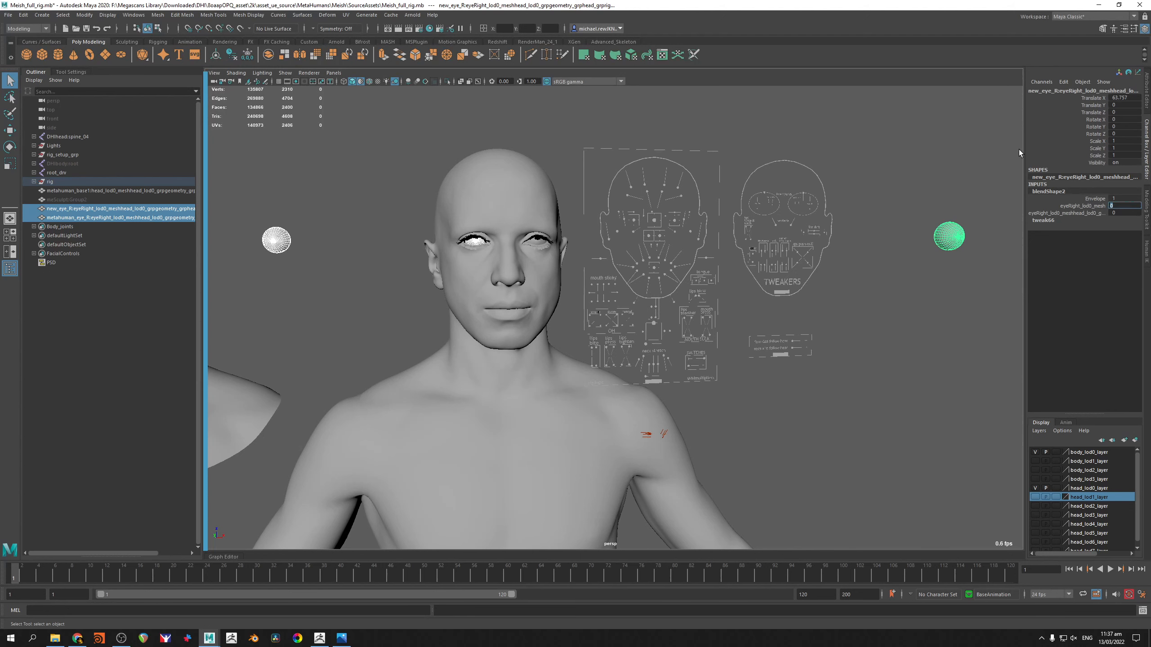
{"action": "type", "text": "1"}
{"action": "key", "text": "Return"}
{"action": "left_click", "coordinate": [892, 180]}
Open the metahuman_eye_R target weight of the new right eye's blend shape for editing
{"action": "left_click", "coordinate": [951, 238]}
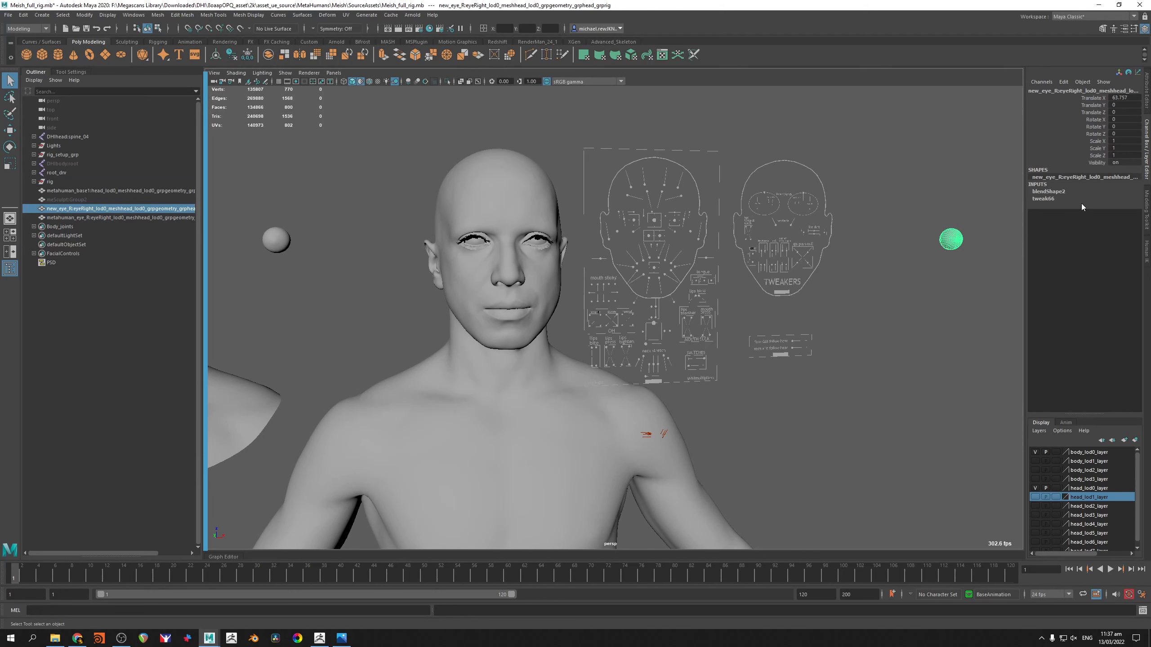
{"action": "left_click", "coordinate": [1073, 191]}
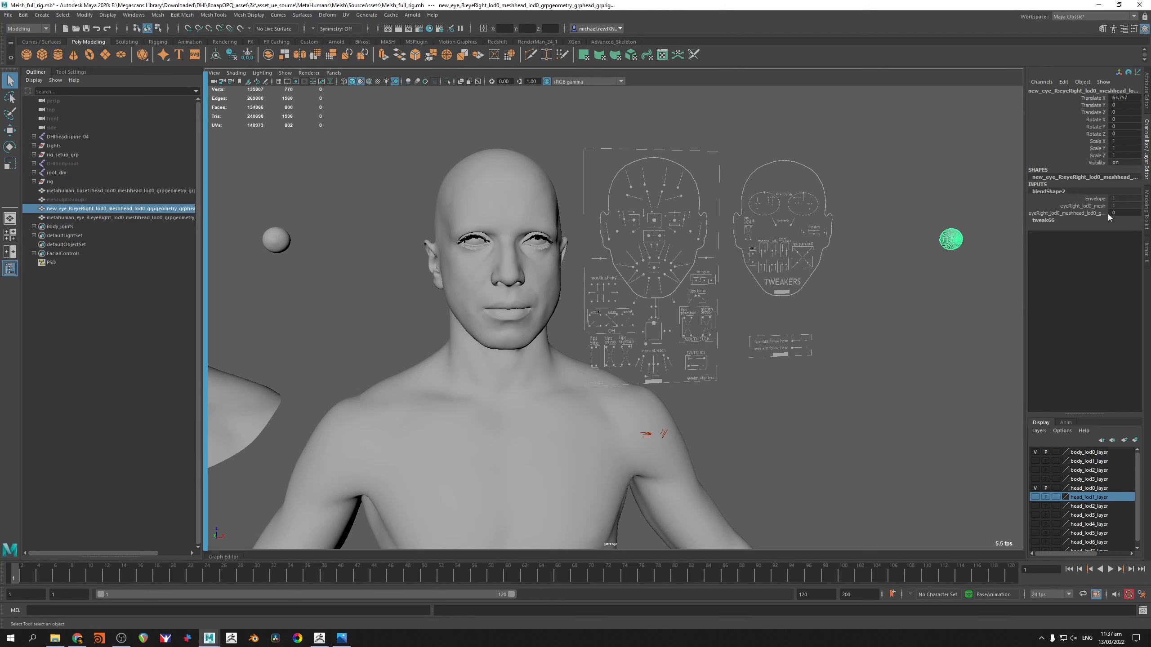
{"action": "left_click", "coordinate": [1137, 213]}
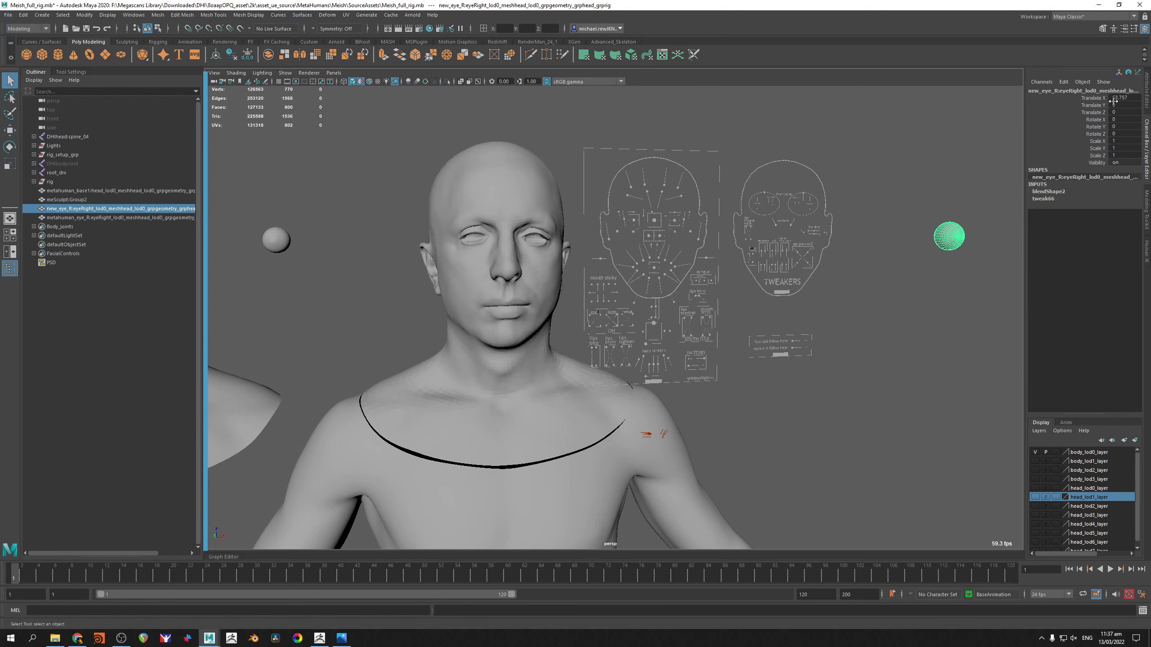
Fit the new right eye into the meSculpt head by setting its Translate X to 0
{"action": "left_click", "coordinate": [1120, 99]}
{"action": "type", "text": "0"}
{"action": "key", "text": "Return"}
{"action": "left_click", "coordinate": [352, 166]}
{"action": "middle_click_drag", "start_coordinate": [356, 167], "coordinate": [473, 225], "text": "alt"}
{"action": "right_click_drag", "start_coordinate": [473, 225], "coordinate": [778, 301], "text": "alt"}
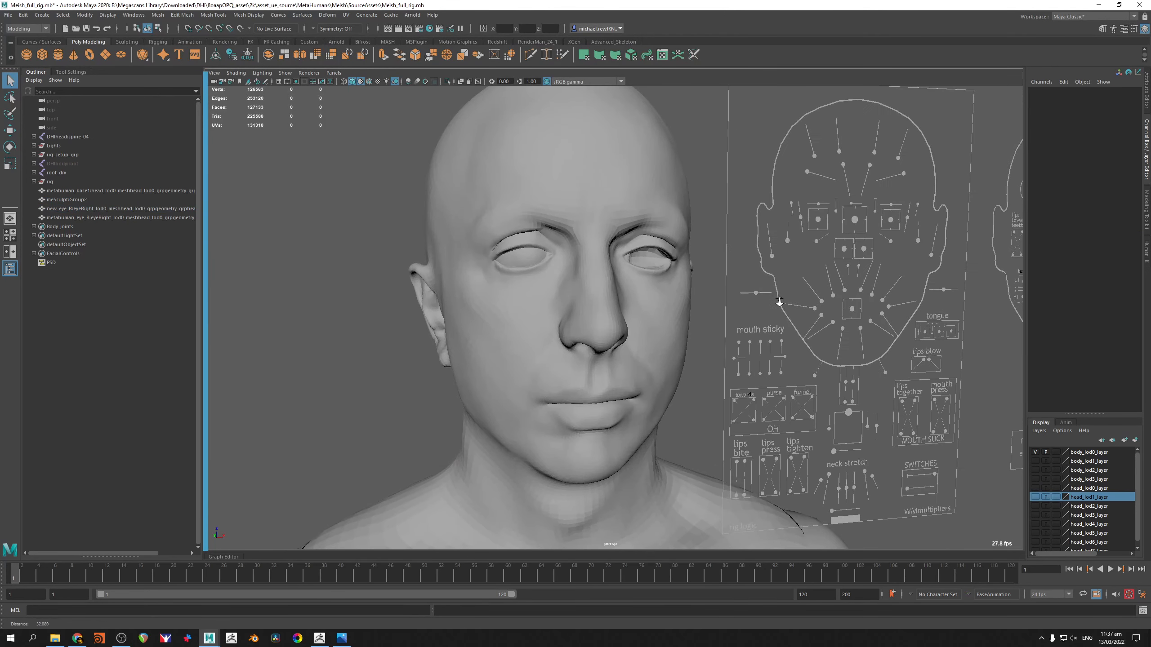
{"action": "left_click_drag", "start_coordinate": [853, 290], "coordinate": [842, 228], "text": "alt"}
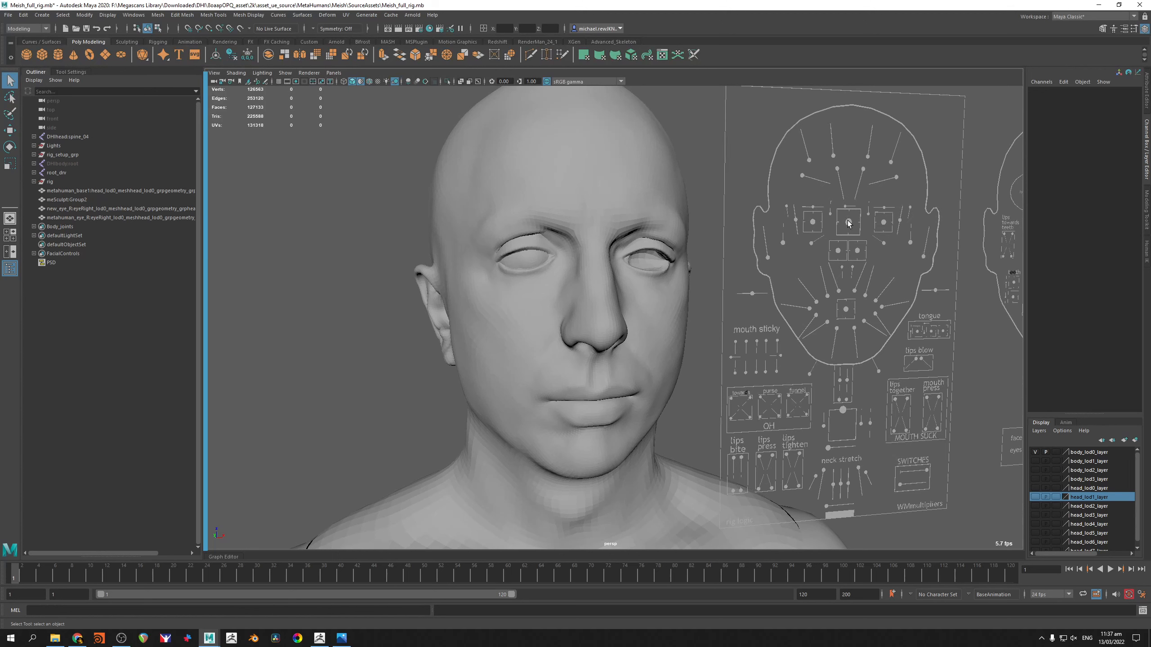
Move the rig's CTRL_C_eye control to about 0.59 in X and -0.66 in Y to test the gaze
{"action": "left_click", "coordinate": [849, 224]}
{"action": "key", "text": "w"}
{"action": "mouse_move", "coordinate": [877, 192]}
{"action": "middle_mouse_down"}
{"action": "mouse_move", "coordinate": [868, 178]}
{"action": "mouse_move", "coordinate": [882, 209]}
{"action": "middle_mouse_up"}
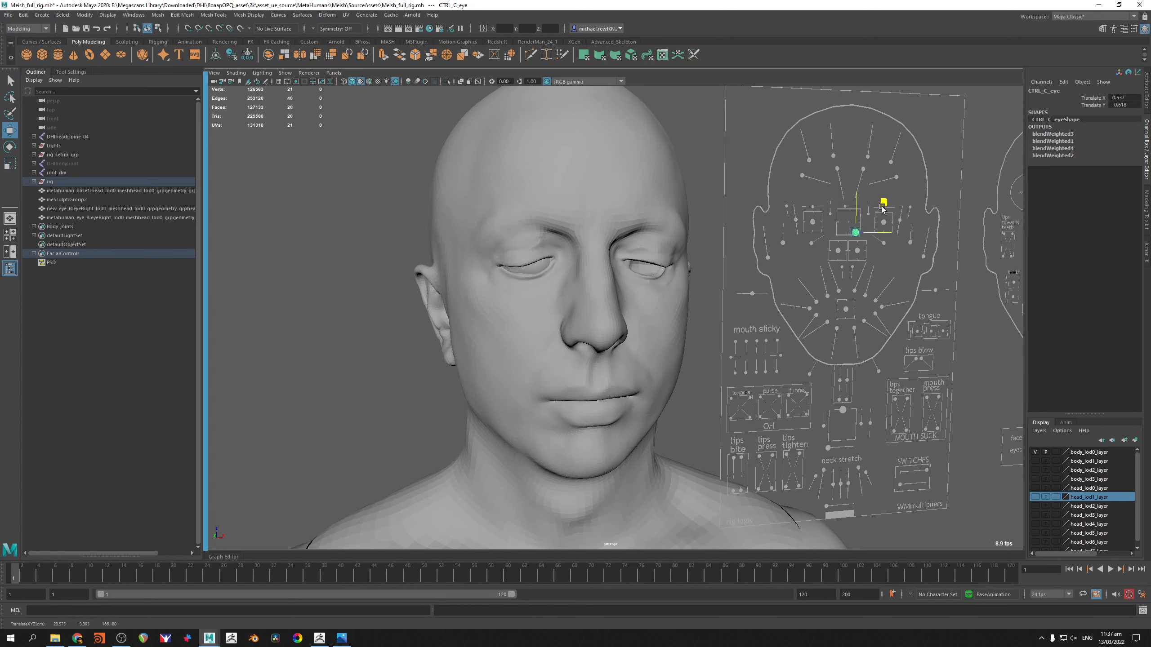
{"action": "left_click_drag", "start_coordinate": [882, 209], "coordinate": [882, 211]}
Examine how the new right eye and the eyelids of the meSculpt head follow the eye control
{"action": "left_click_drag", "start_coordinate": [322, 156], "coordinate": [368, 160], "text": "alt"}
{"action": "scroll", "coordinate": [570, 239], "scroll_direction": "up", "scroll_amount": 5}
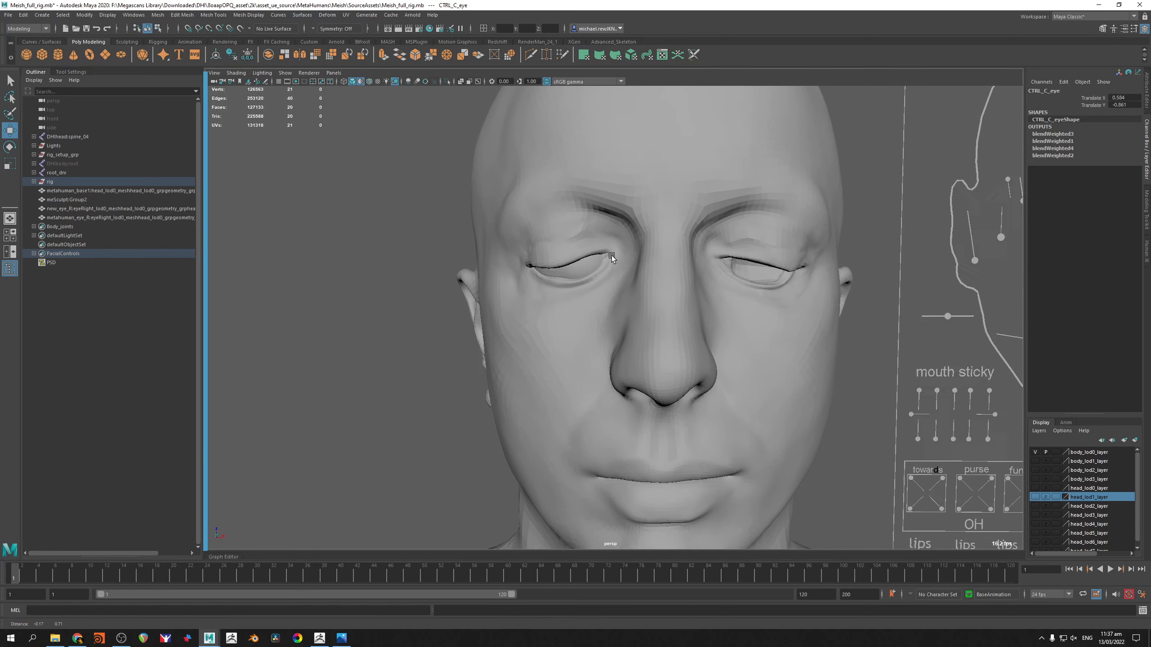
{"action": "left_click_drag", "start_coordinate": [581, 234], "coordinate": [515, 246], "text": "alt"}
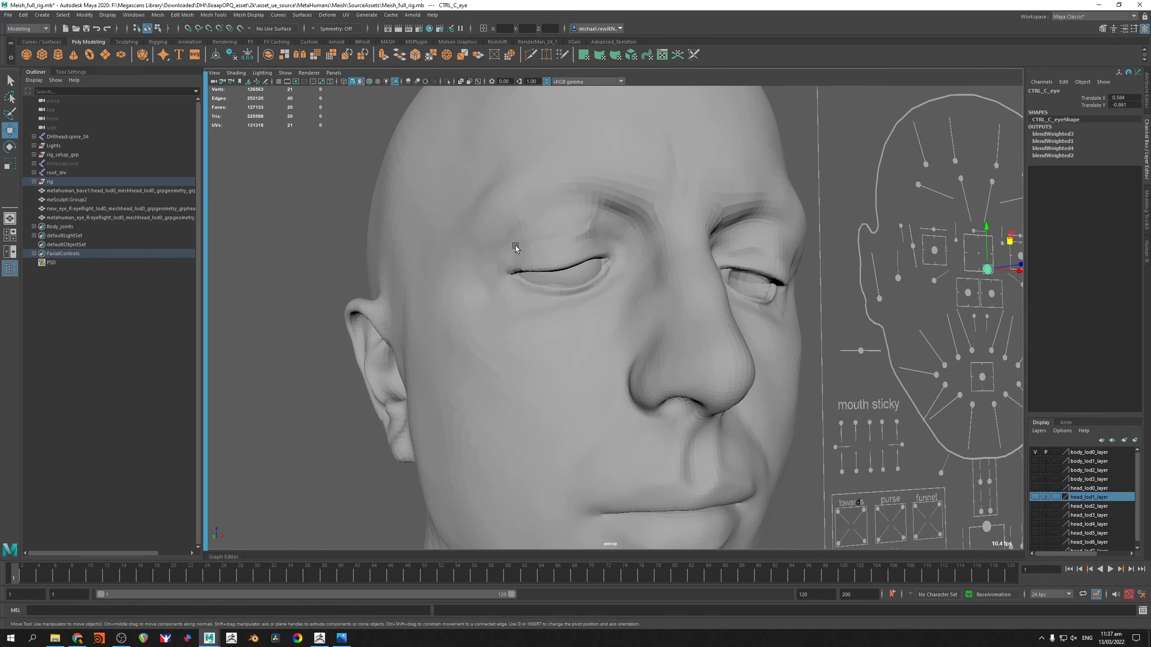
{"action": "left_click_drag", "start_coordinate": [613, 229], "coordinate": [610, 266], "text": "alt"}
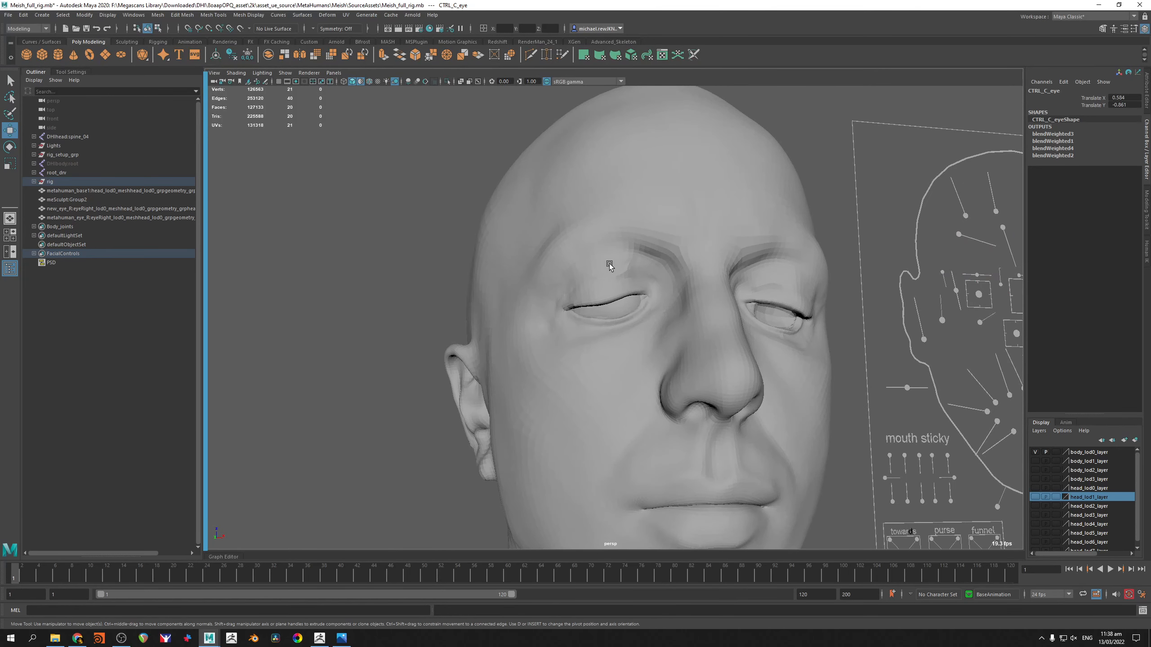
{"action": "left_click_drag", "start_coordinate": [653, 181], "coordinate": [625, 171], "text": "alt"}
{"action": "scroll", "coordinate": [673, 236], "scroll_direction": "down", "scroll_amount": 6}
{"action": "middle_click_drag", "start_coordinate": [625, 240], "coordinate": [562, 266], "text": "alt"}
{"action": "right_click_drag", "start_coordinate": [562, 266], "coordinate": [816, 344], "text": "alt"}
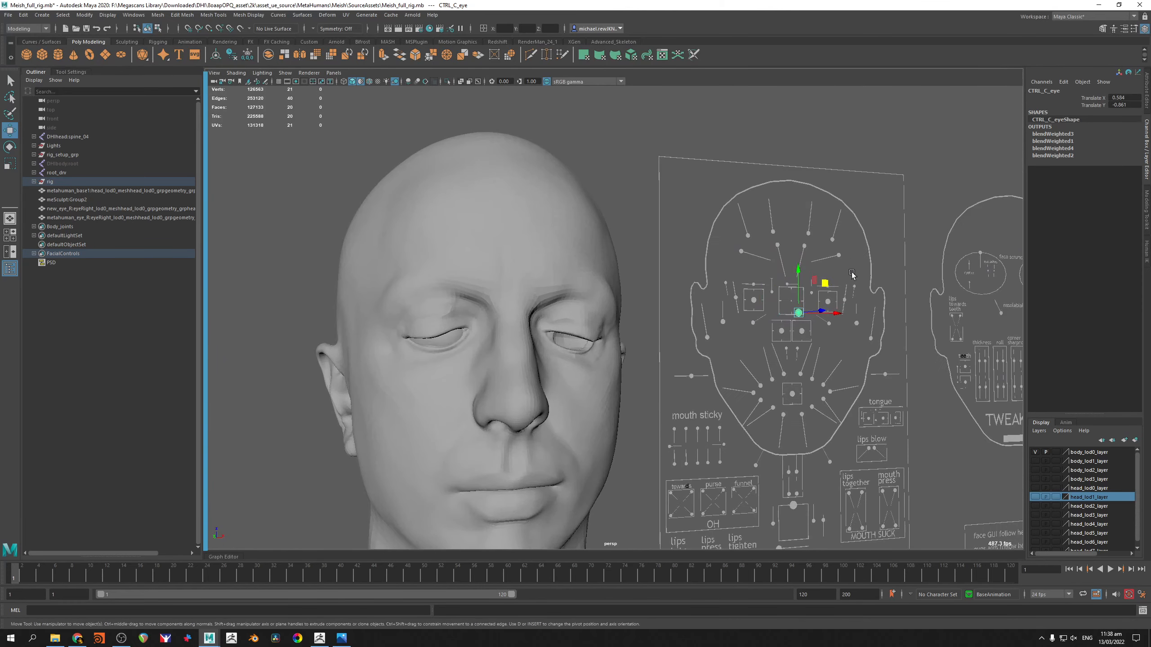
Reset the CTRL_C_eye control's Translate X and Translate Y to 0
{"action": "left_click_drag", "start_coordinate": [1104, 100], "coordinate": [1112, 106]}
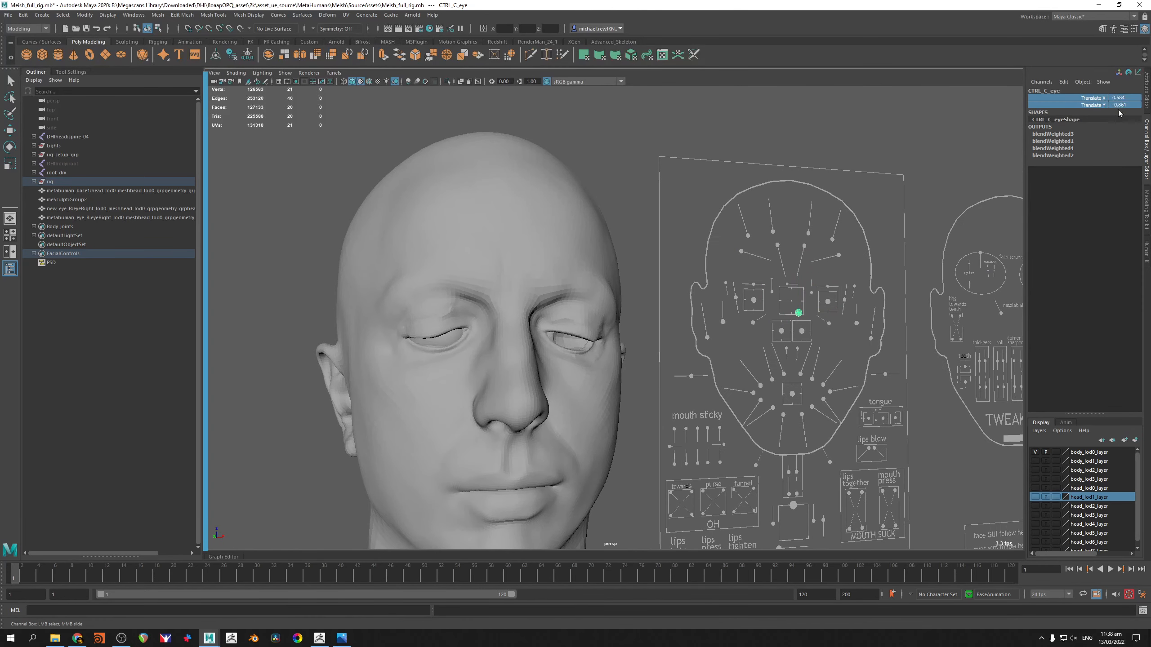
{"action": "double_click", "coordinate": [1117, 106]}
{"action": "type", "text": "0"}
{"action": "key", "text": "Return"}
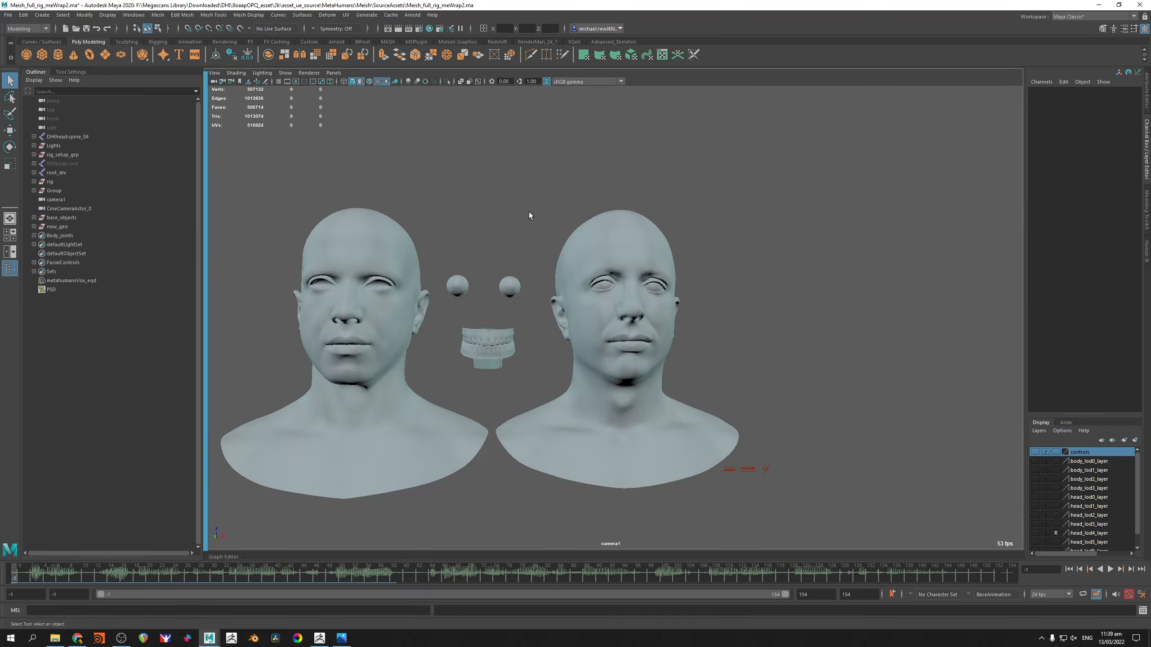
Examine the base MetaHuman head and the meSculpt head in the Meish_full_rig_meWrap2 scene
{"action": "left_click_drag", "start_coordinate": [529, 212], "coordinate": [600, 243], "text": "alt"}
{"action": "left_click", "coordinate": [614, 221]}
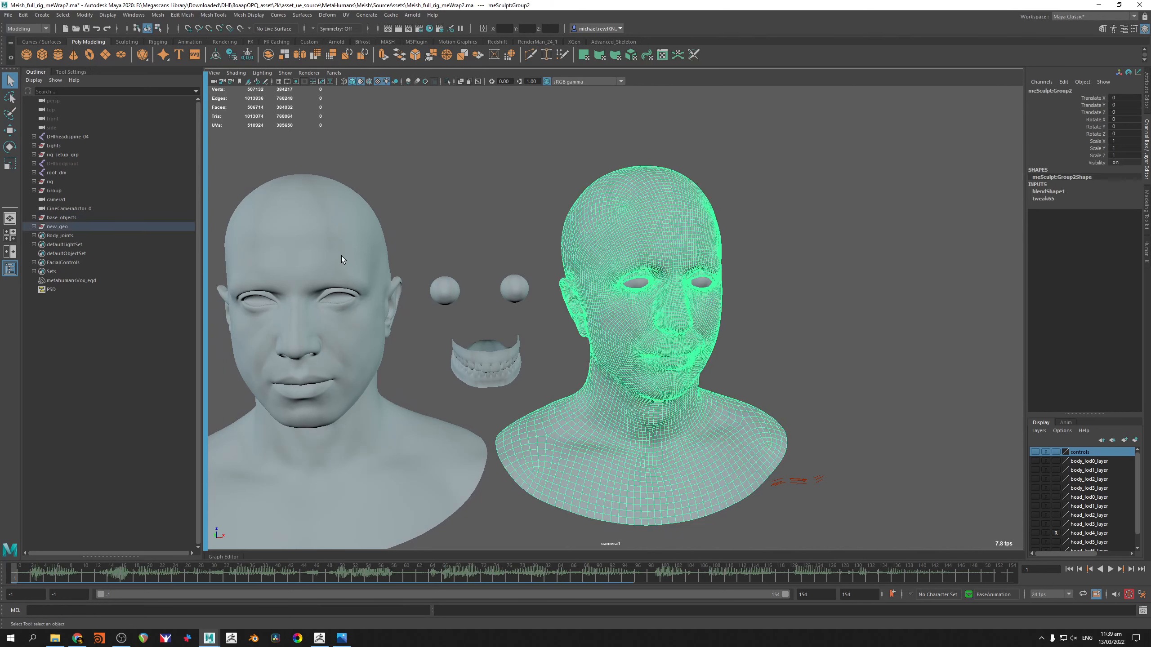
{"action": "left_click", "coordinate": [308, 186]}
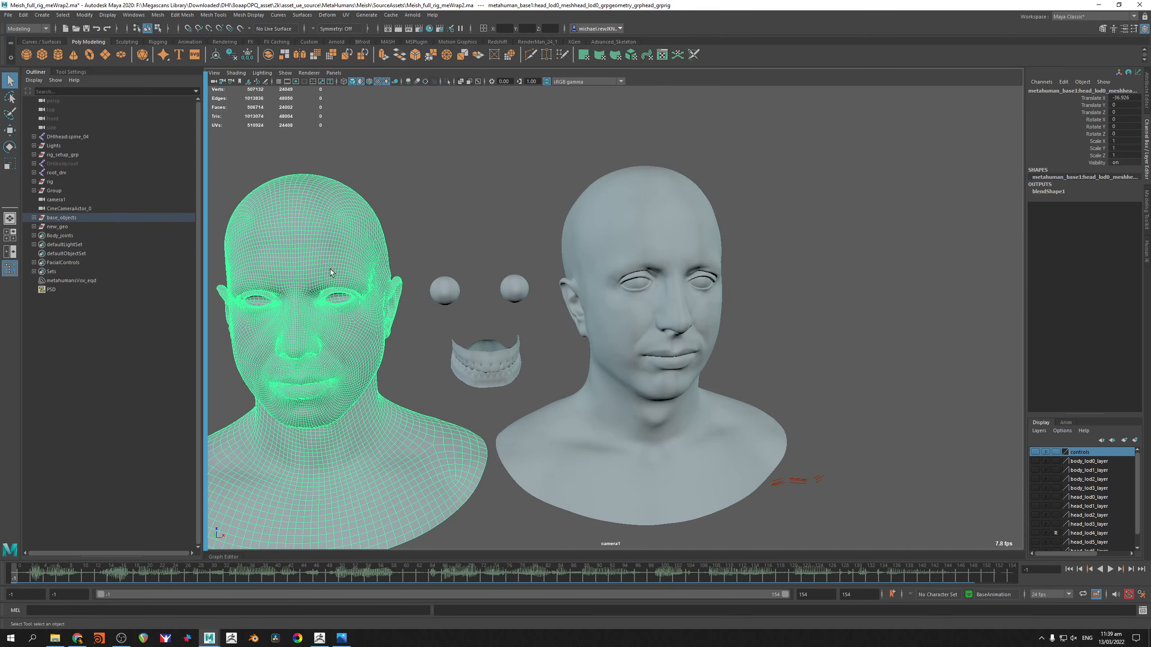
{"action": "left_click", "coordinate": [618, 227], "text": "shift"}
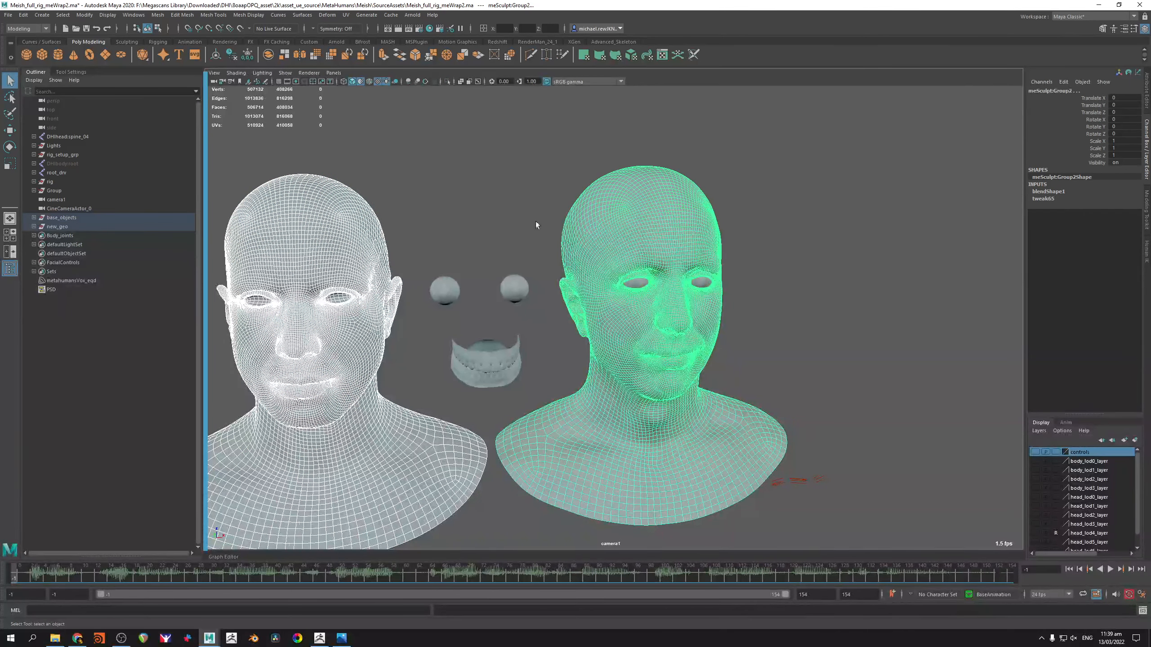
{"action": "left_click", "coordinate": [647, 139]}
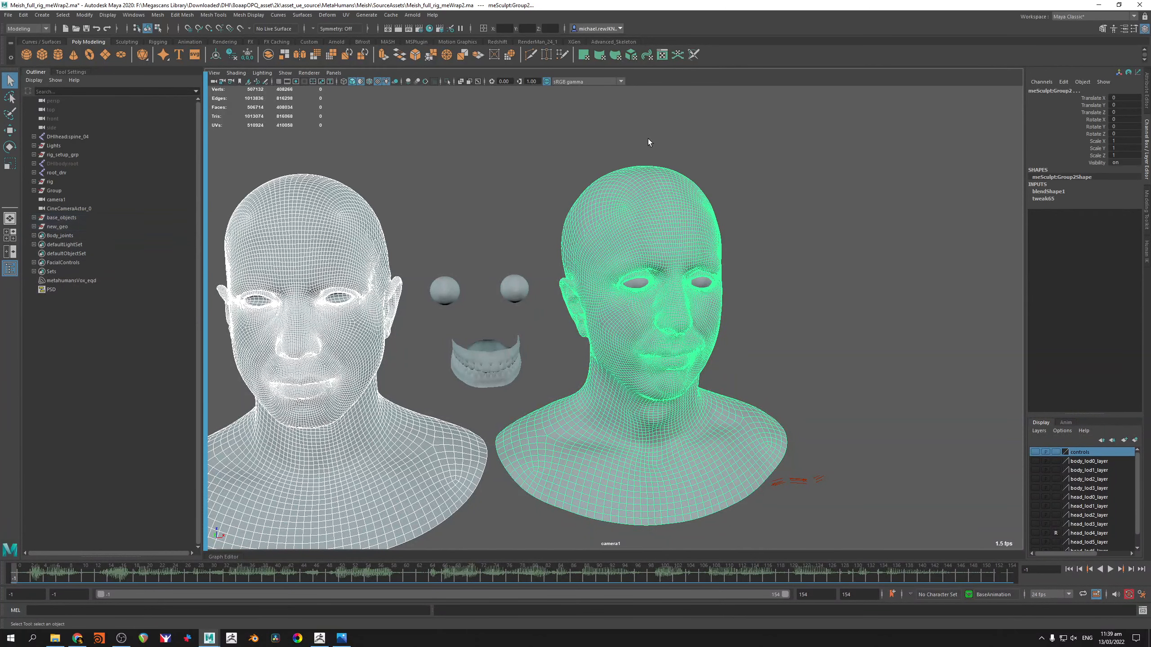
{"action": "right_click_drag", "start_coordinate": [811, 234], "coordinate": [629, 243], "text": "alt"}
{"action": "left_click_drag", "start_coordinate": [629, 243], "coordinate": [619, 230], "text": "alt"}
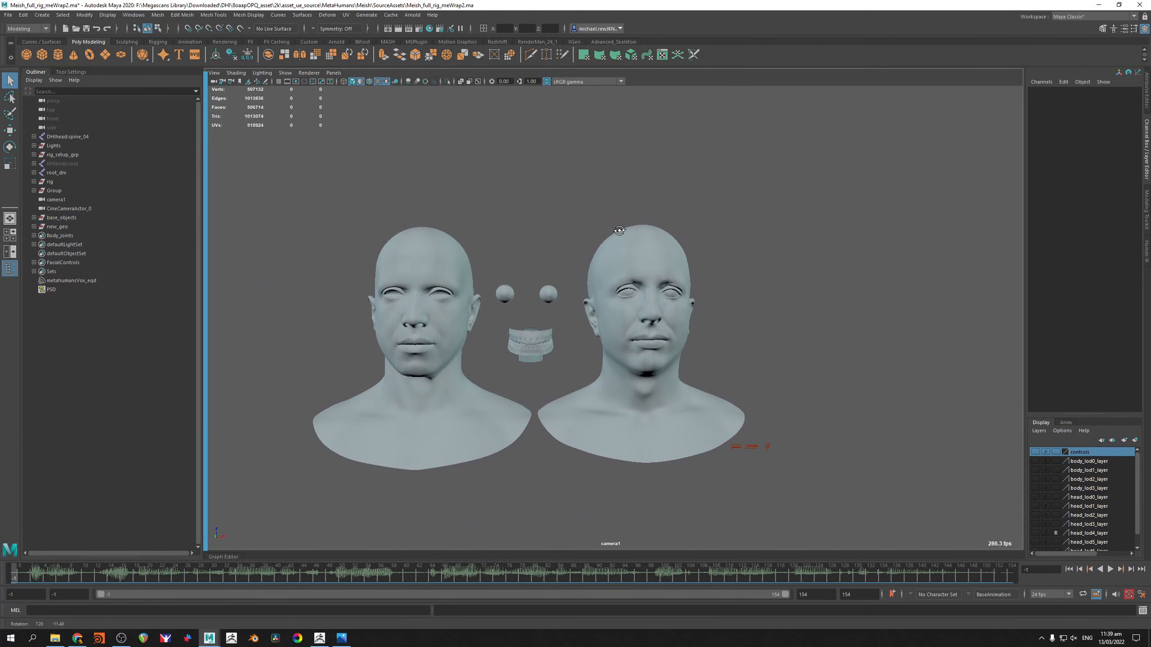
{"action": "right_click_drag", "start_coordinate": [534, 246], "coordinate": [864, 273], "text": "alt"}
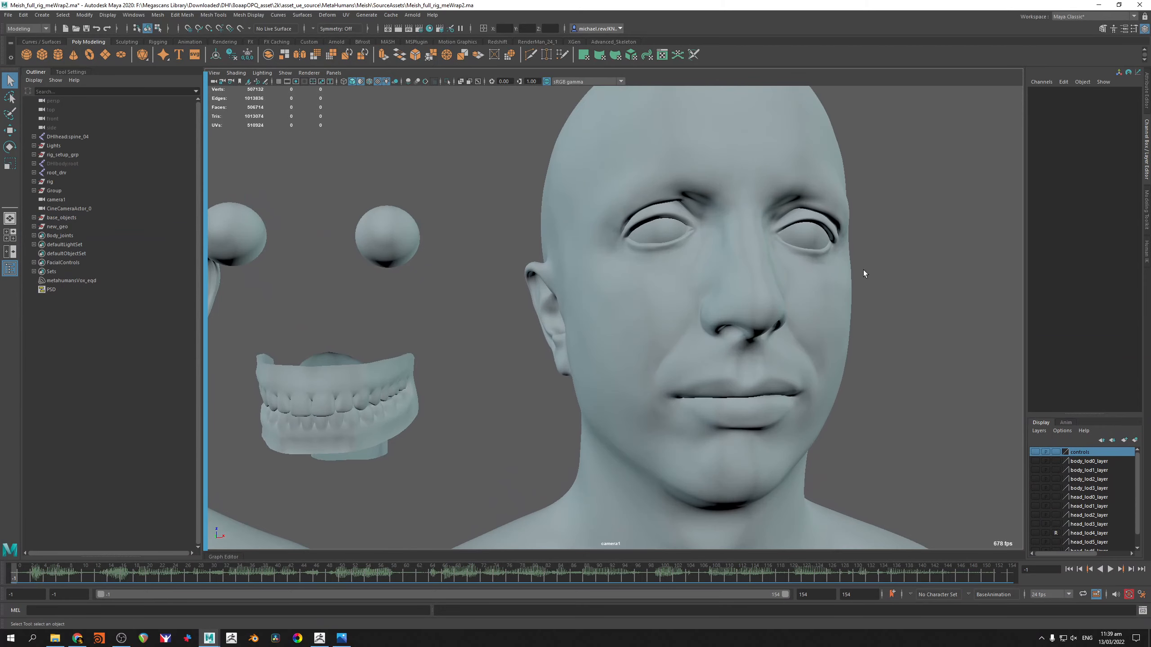
Inspect the new right eye inside the meSculpt head and its blend shape input
{"action": "left_click", "coordinate": [671, 229]}
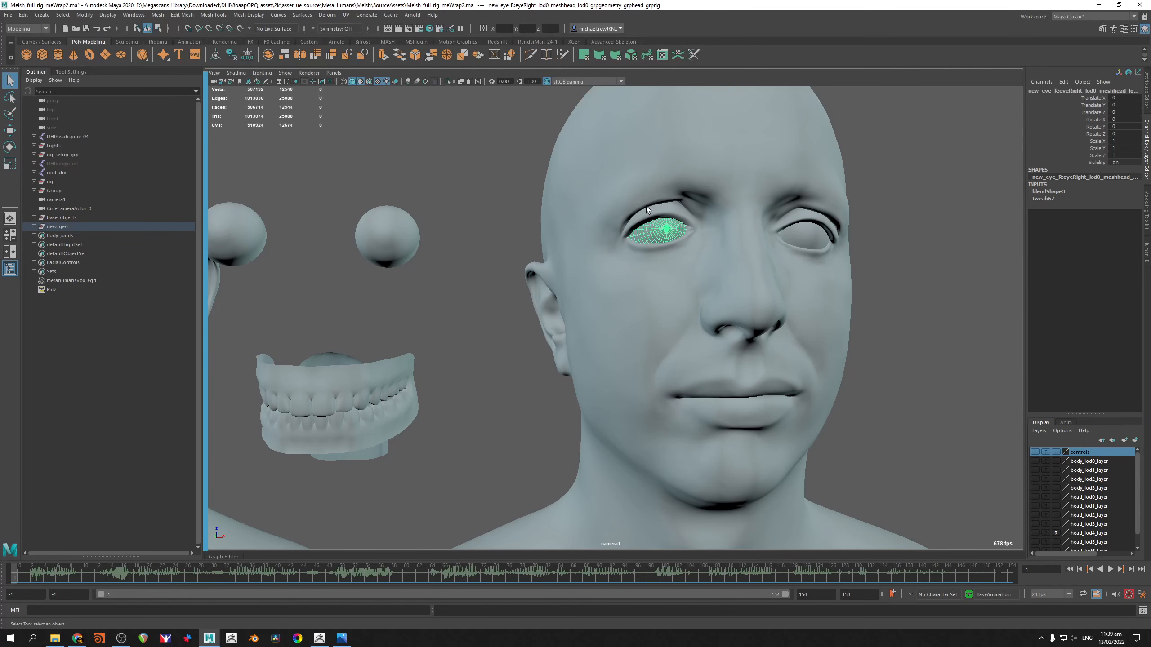
{"action": "left_click_drag", "start_coordinate": [710, 230], "coordinate": [829, 236], "text": "alt"}
{"action": "right_click_drag", "start_coordinate": [825, 259], "coordinate": [583, 260], "text": "alt"}
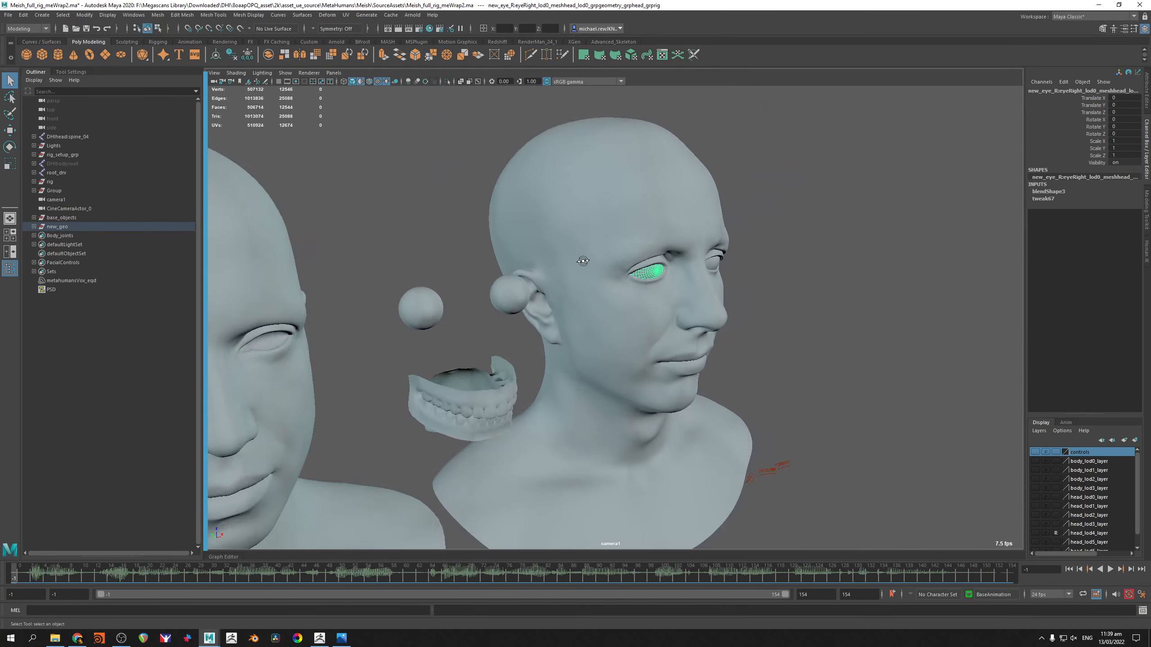
Hide the base MetaHuman head, both base eyes and the base teeth
{"action": "left_click_drag", "start_coordinate": [583, 260], "coordinate": [494, 263], "text": "alt"}
{"action": "right_click_drag", "start_coordinate": [494, 263], "coordinate": [455, 209], "text": "alt"}
{"action": "left_click_drag", "start_coordinate": [347, 181], "coordinate": [546, 365]}
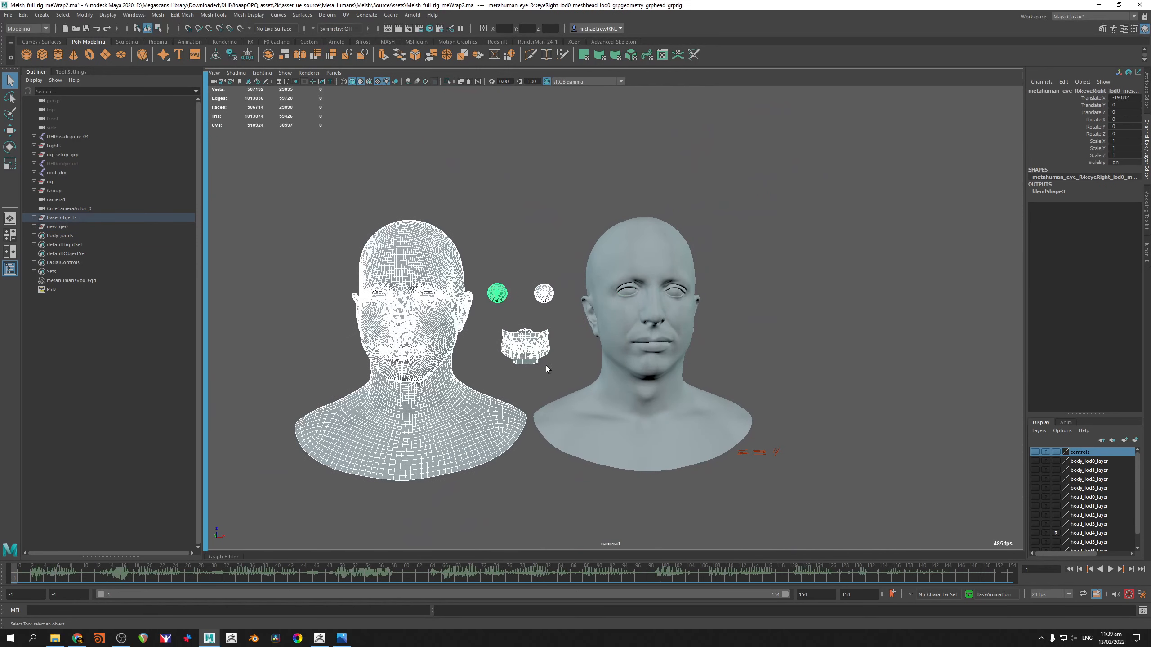
{"action": "key", "text": "ctrl+h"}
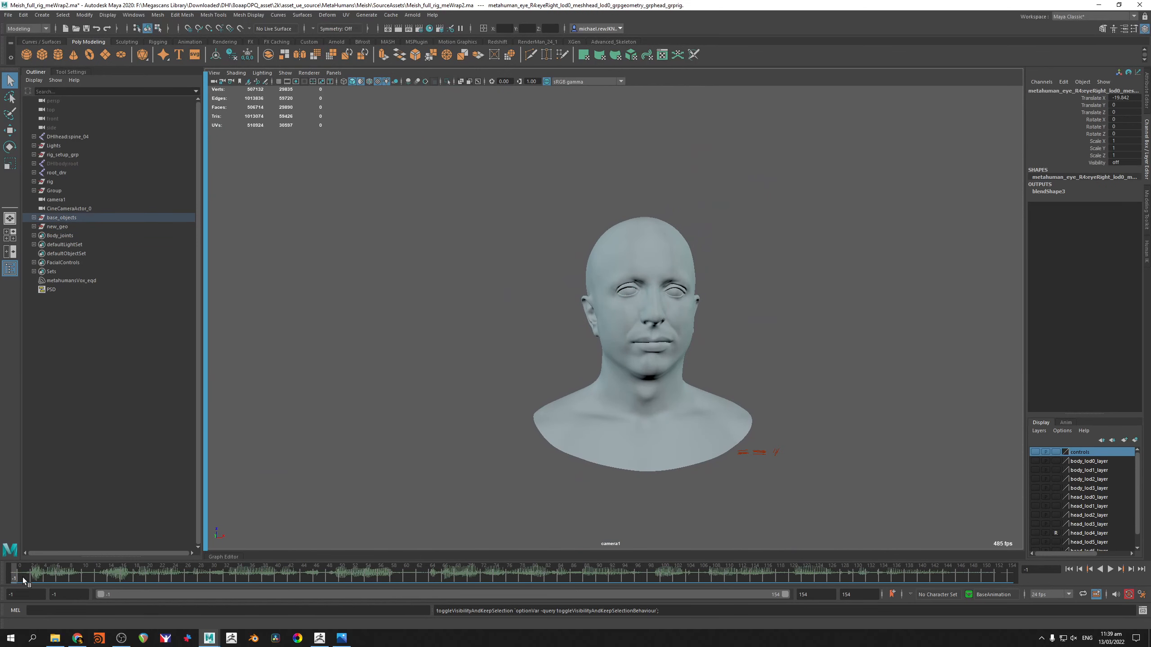
Play back the facial animation and examine the meSculpt head from the front, the side and a three-quarter angle
{"action": "right_click_drag", "start_coordinate": [611, 252], "coordinate": [904, 300], "text": "alt"}
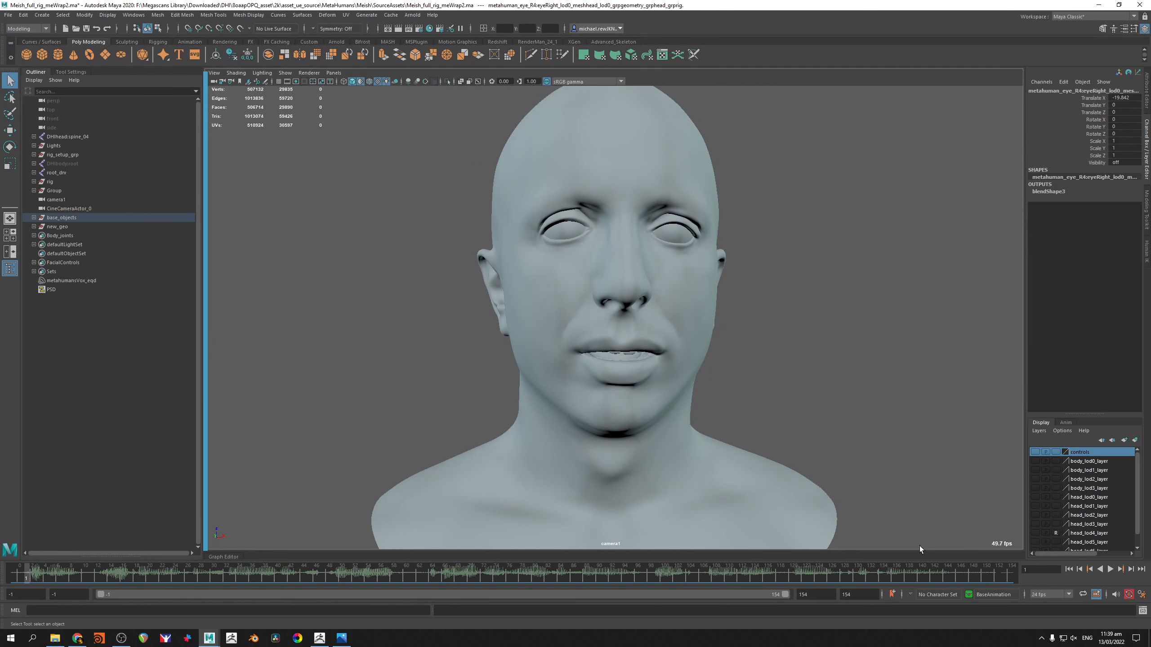
{"action": "left_click", "coordinate": [1110, 570]}
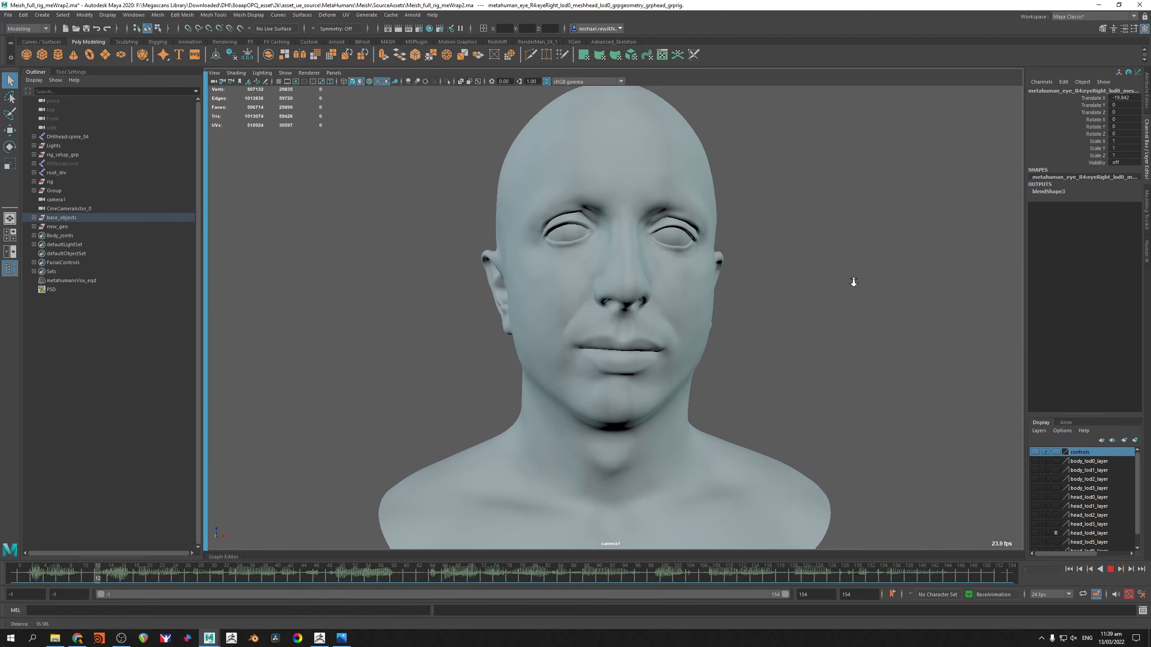
{"action": "mouse_move", "coordinate": [827, 273]}
{"action": "left_mouse_down", "text": "alt"}
{"action": "mouse_move", "coordinate": [848, 272]}
{"action": "mouse_move", "coordinate": [845, 285]}
{"action": "left_mouse_up", "text": "alt"}
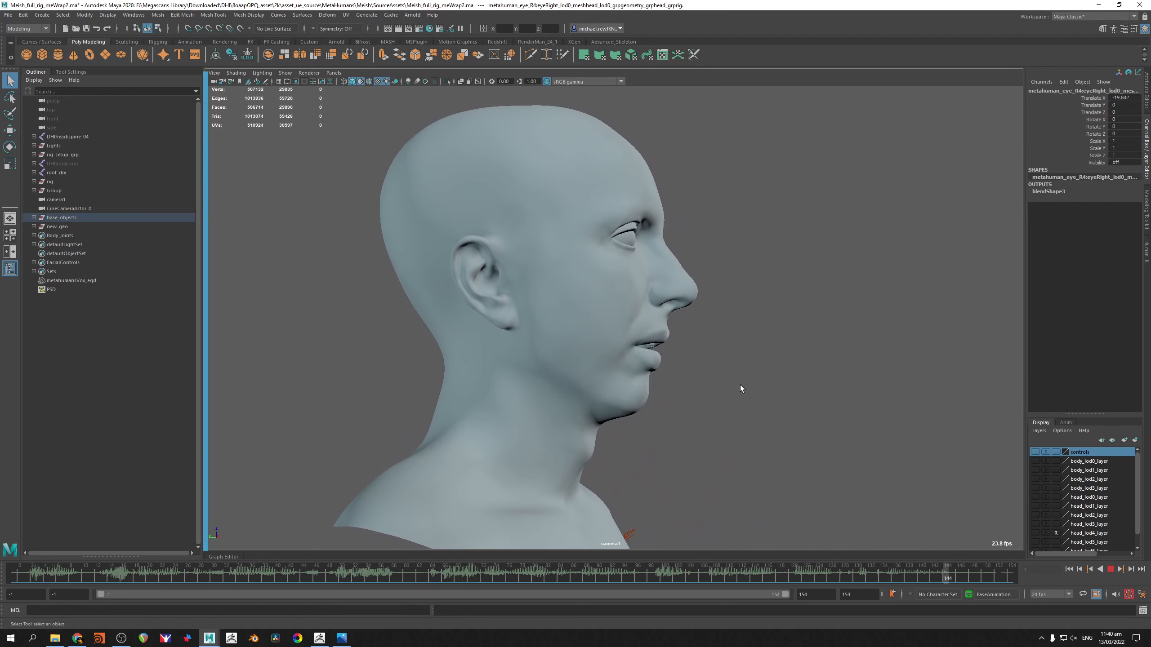
{"action": "left_click_drag", "start_coordinate": [740, 390], "coordinate": [715, 360], "text": "alt"}
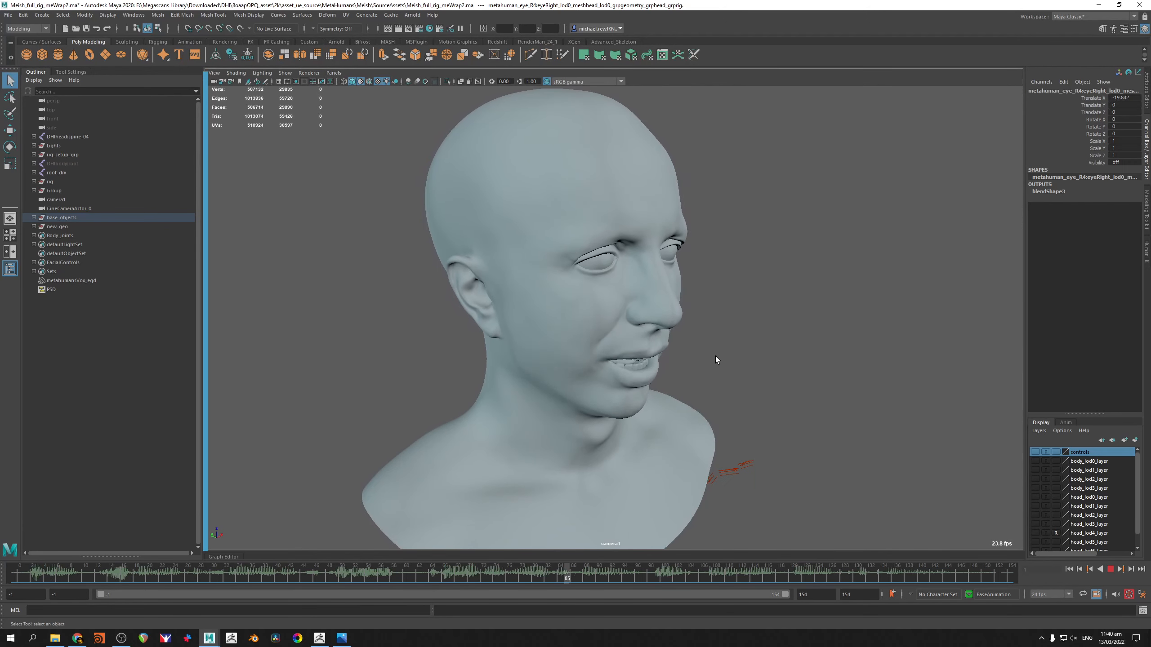